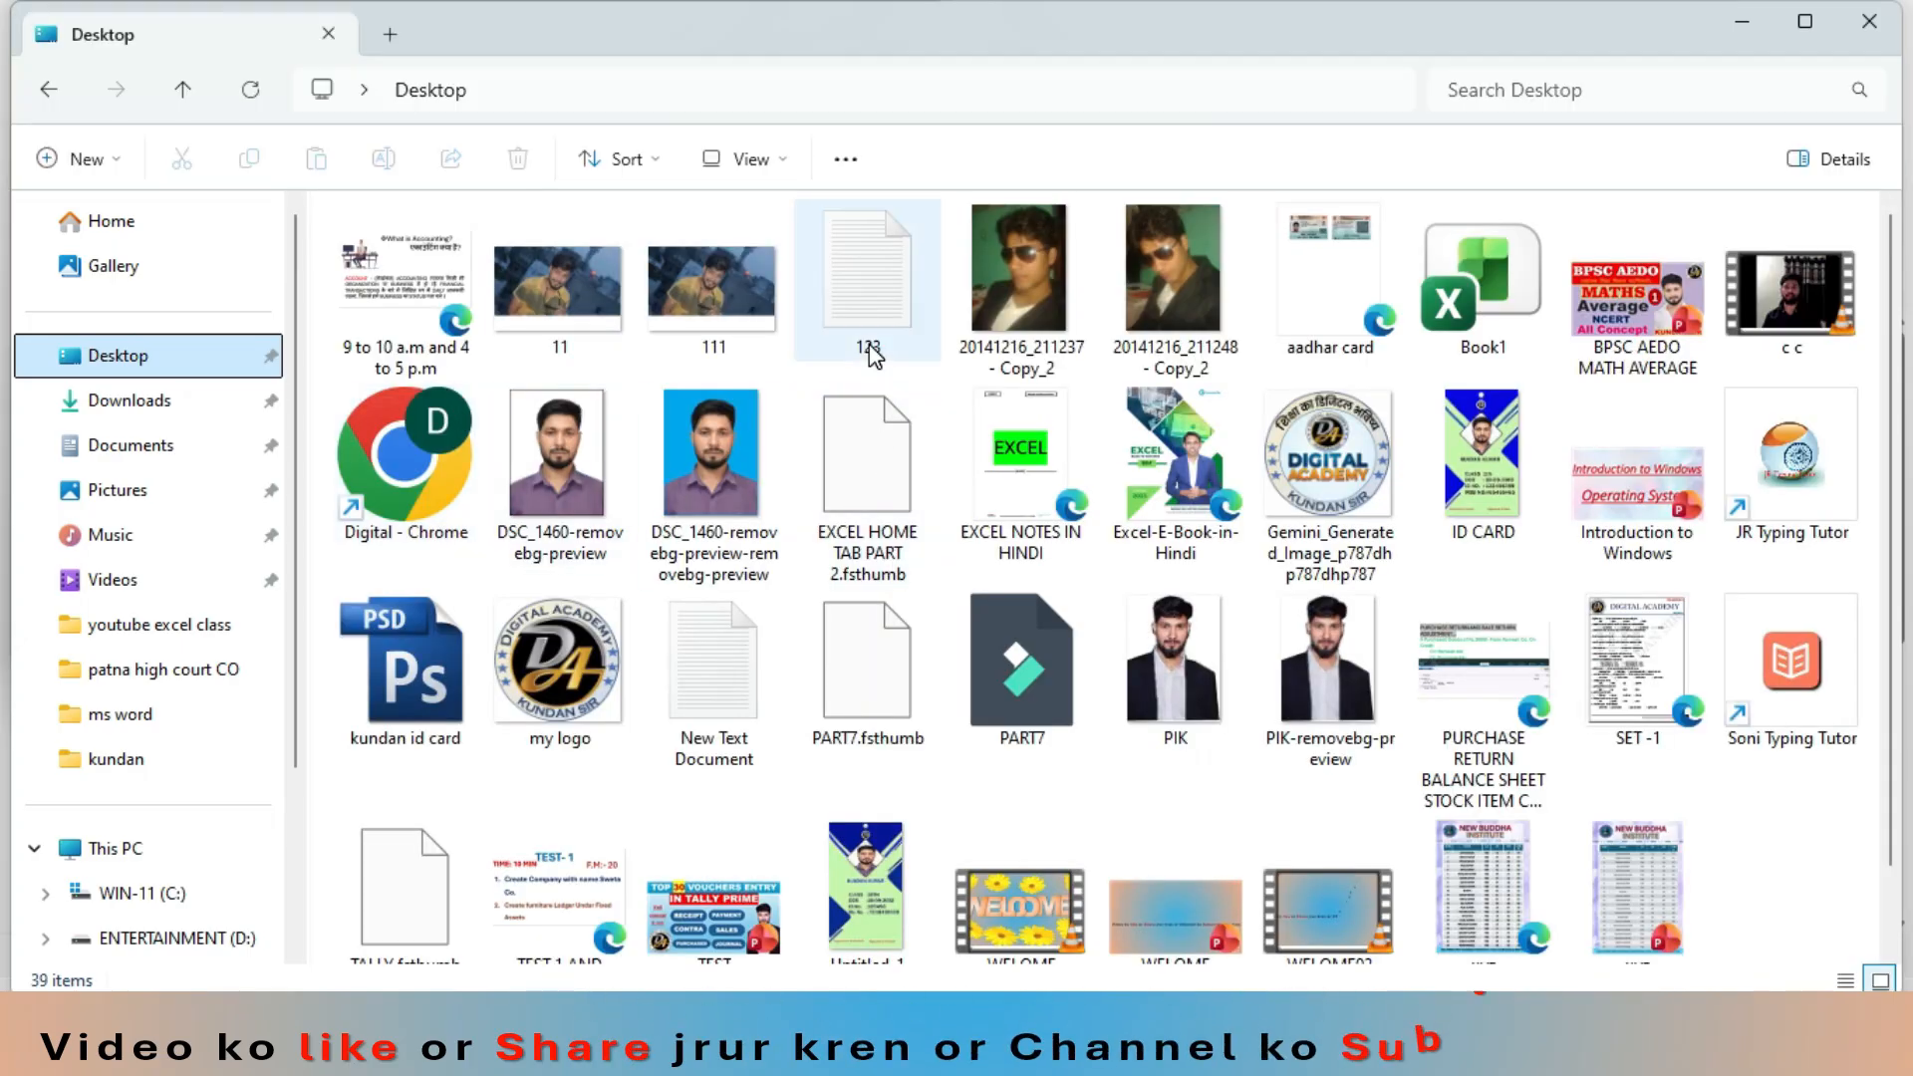
- Open the 123 text file from the Desktop to read its contents, and return to Excel to cancel the pending data import
click(866, 323)
double_click(870, 321)
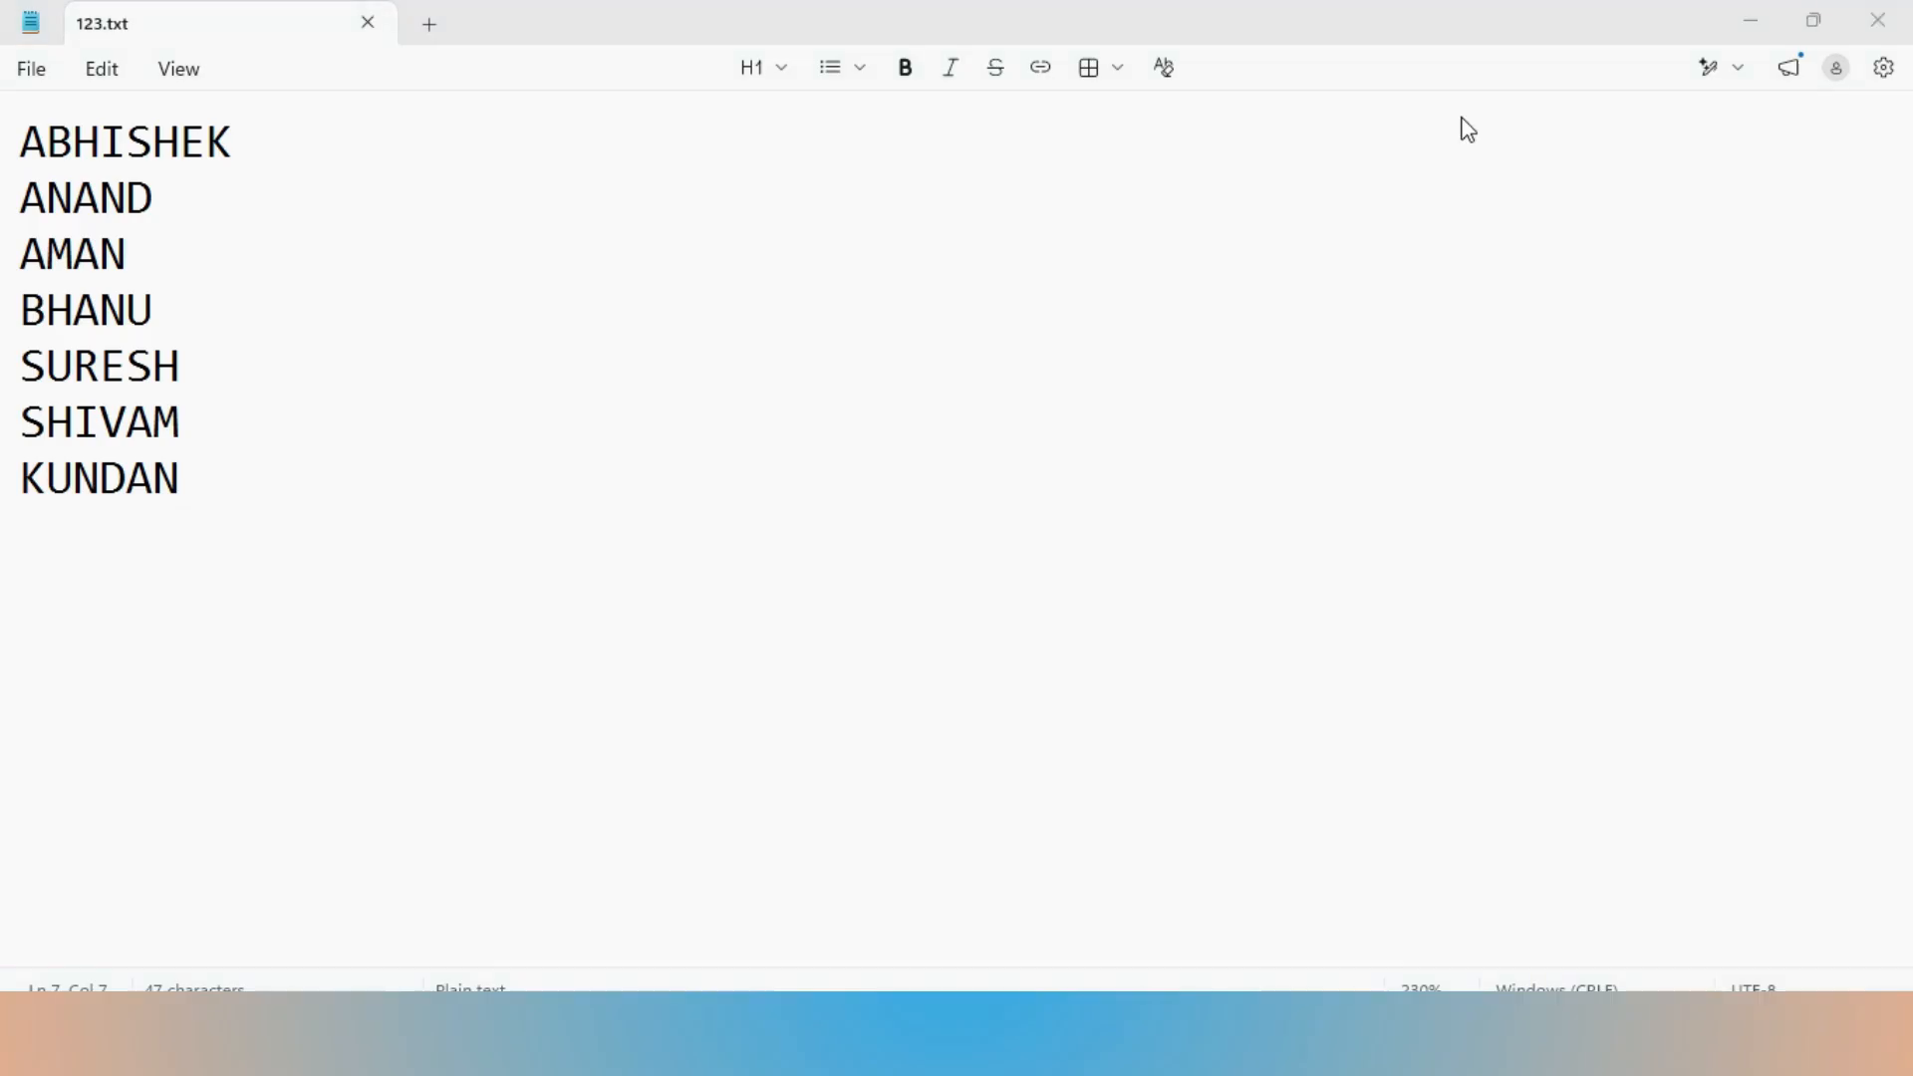
key(alt+Tab)
key(alt+Tab)
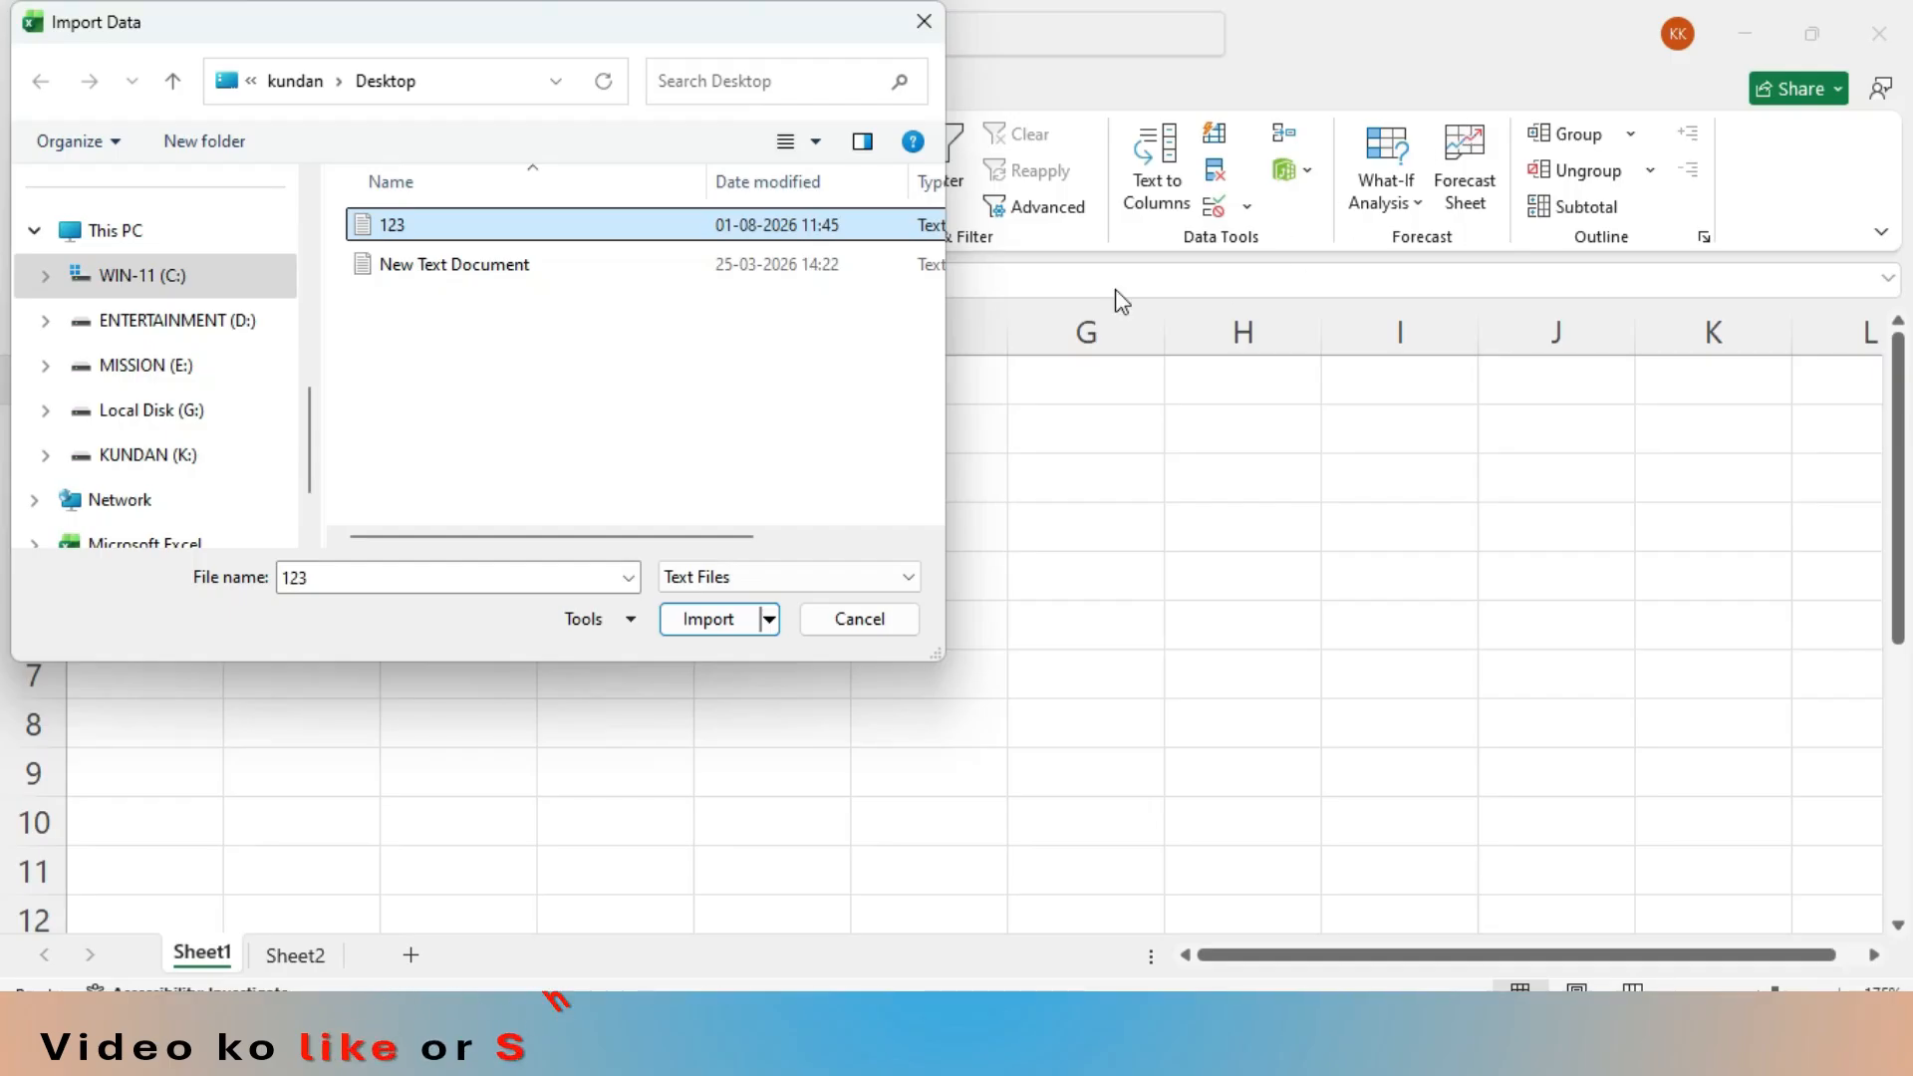
click(842, 624)
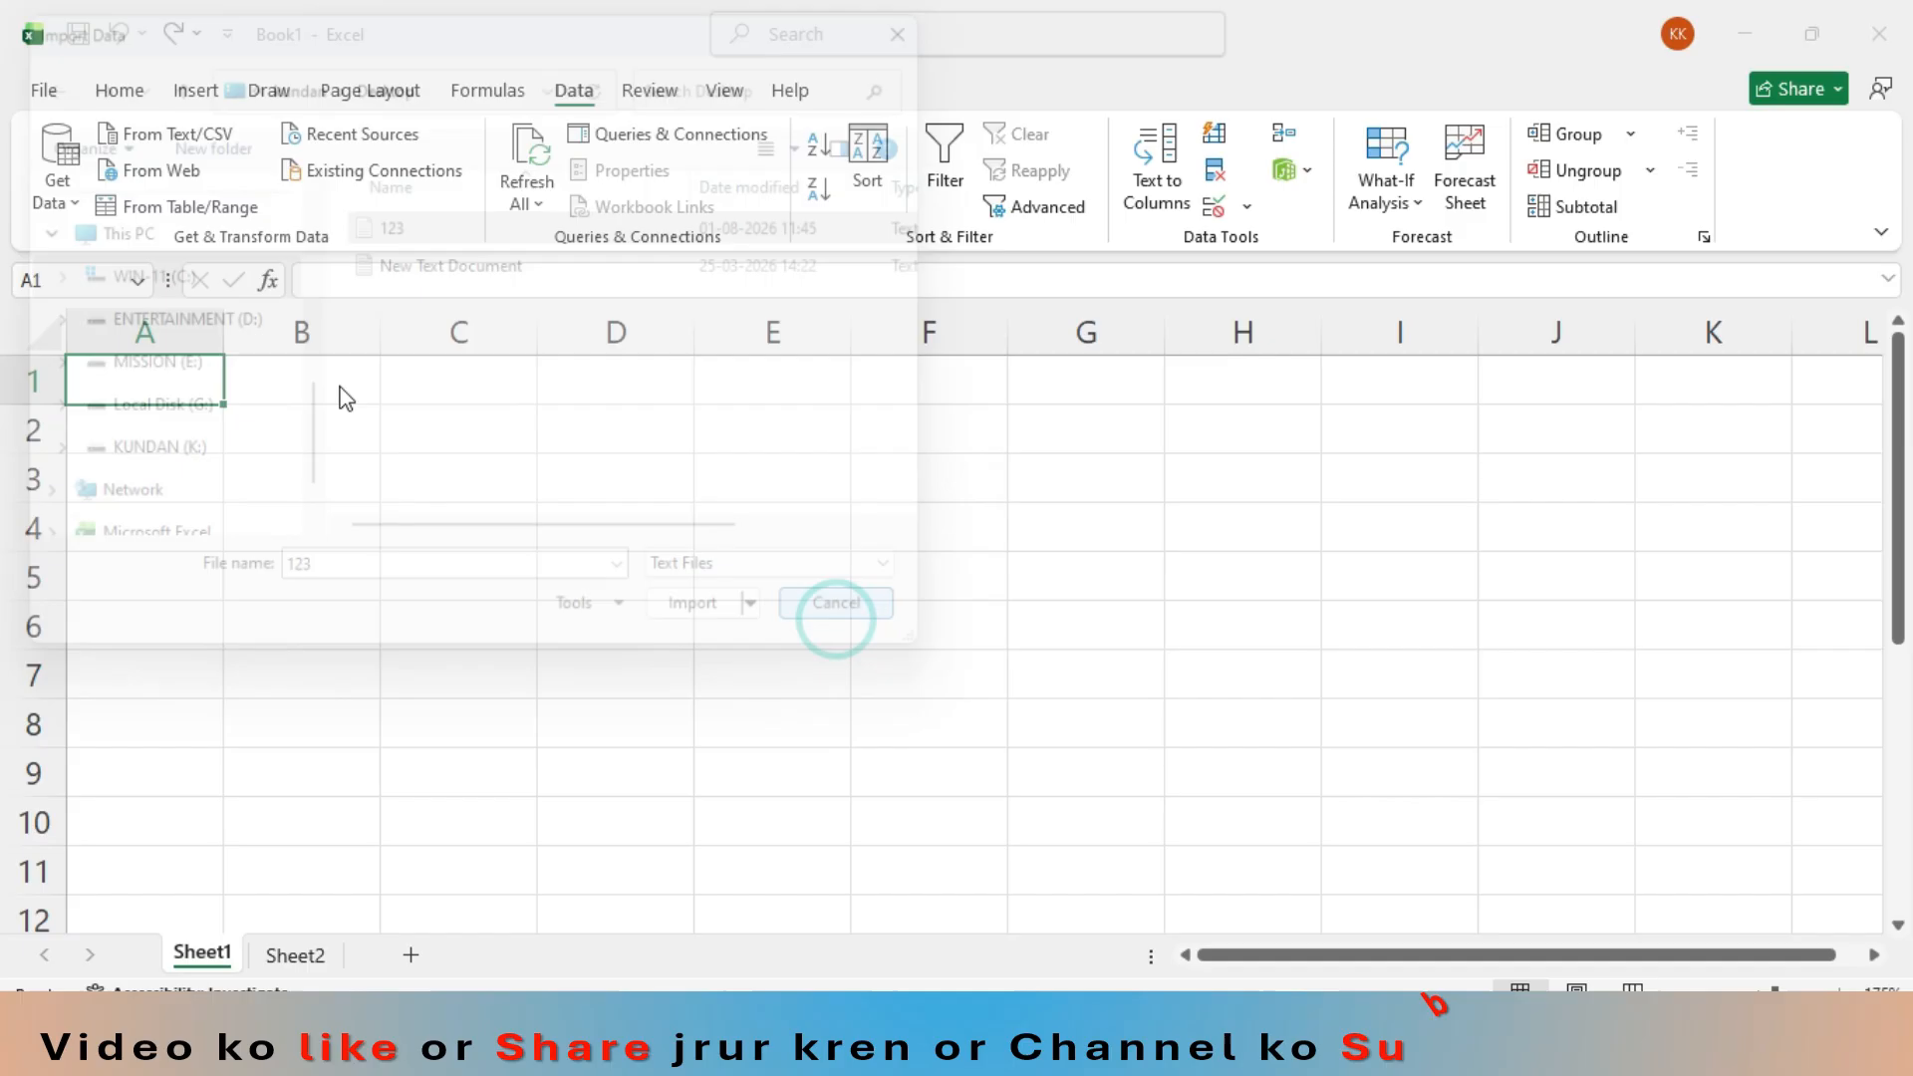
- Import the 123 text file from the Desktop as text/CSV data and load it into a new worksheet
click(189, 132)
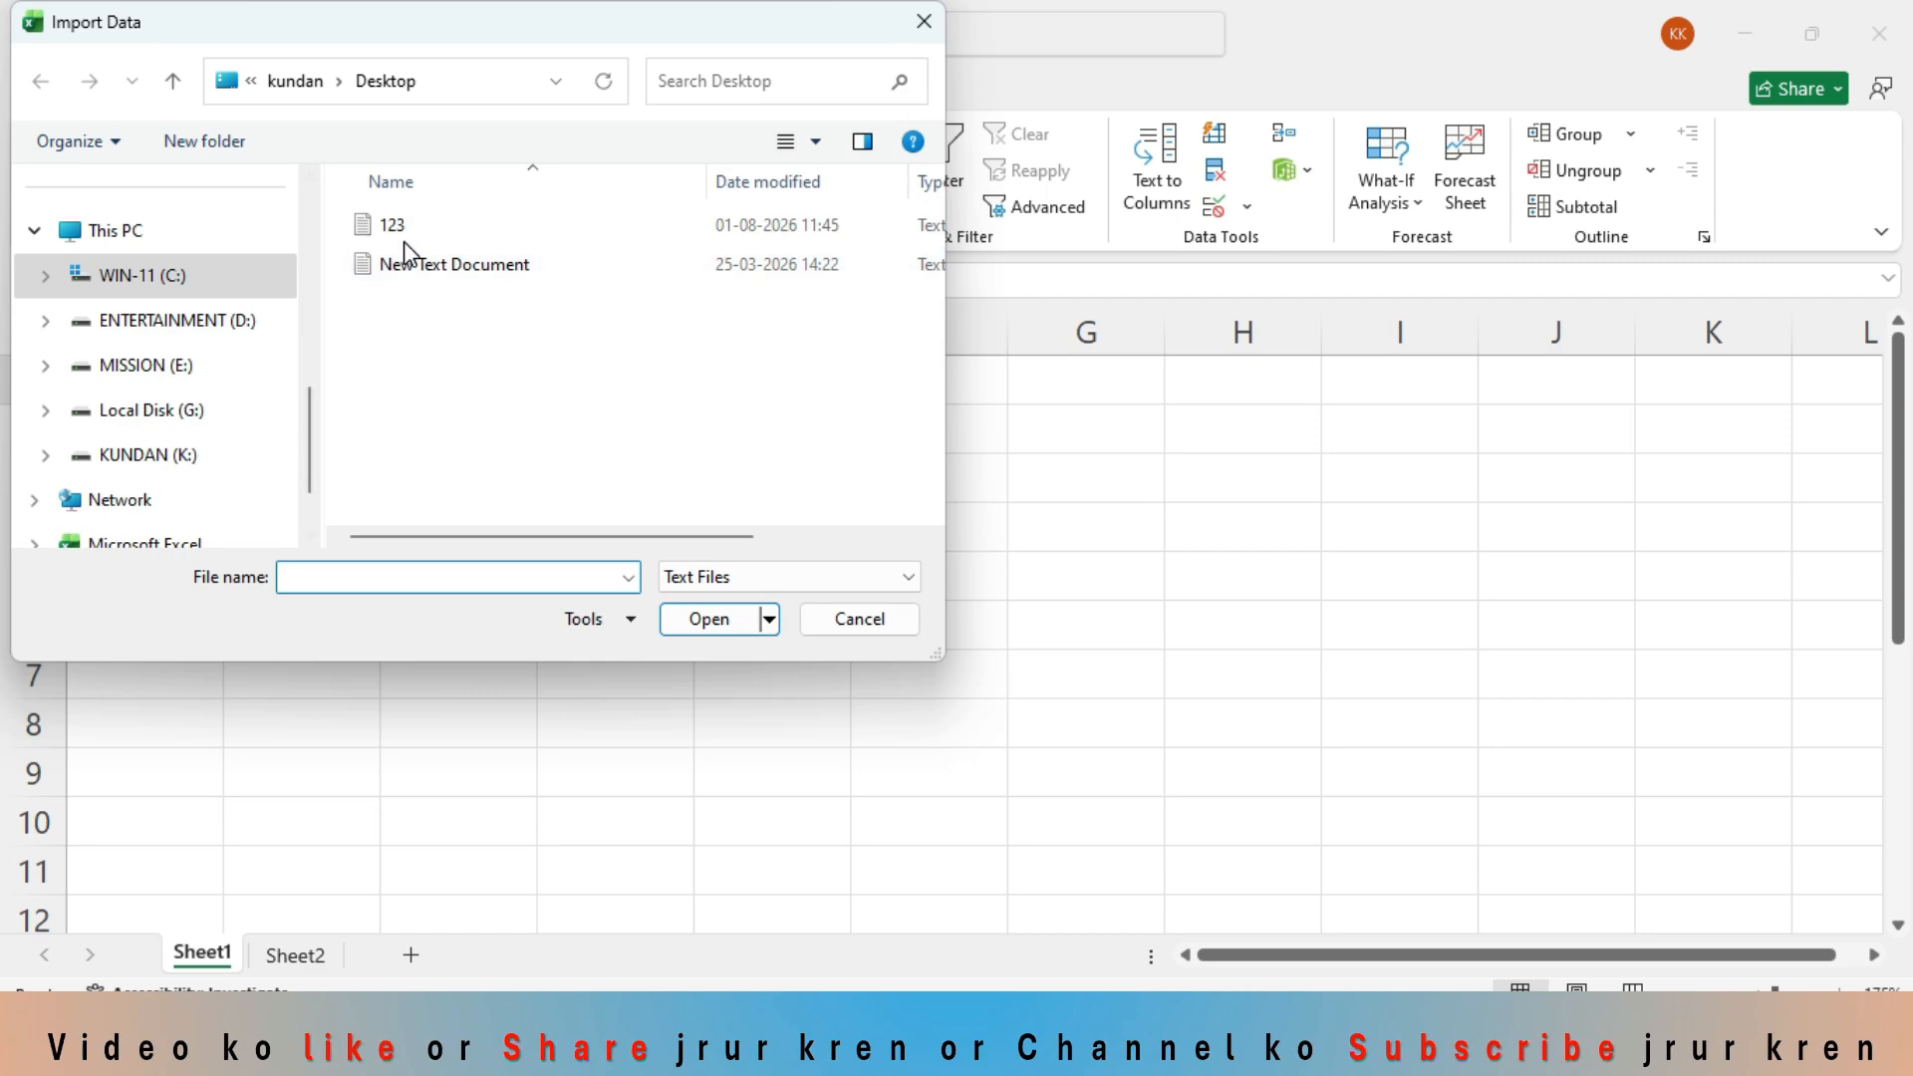
click(403, 239)
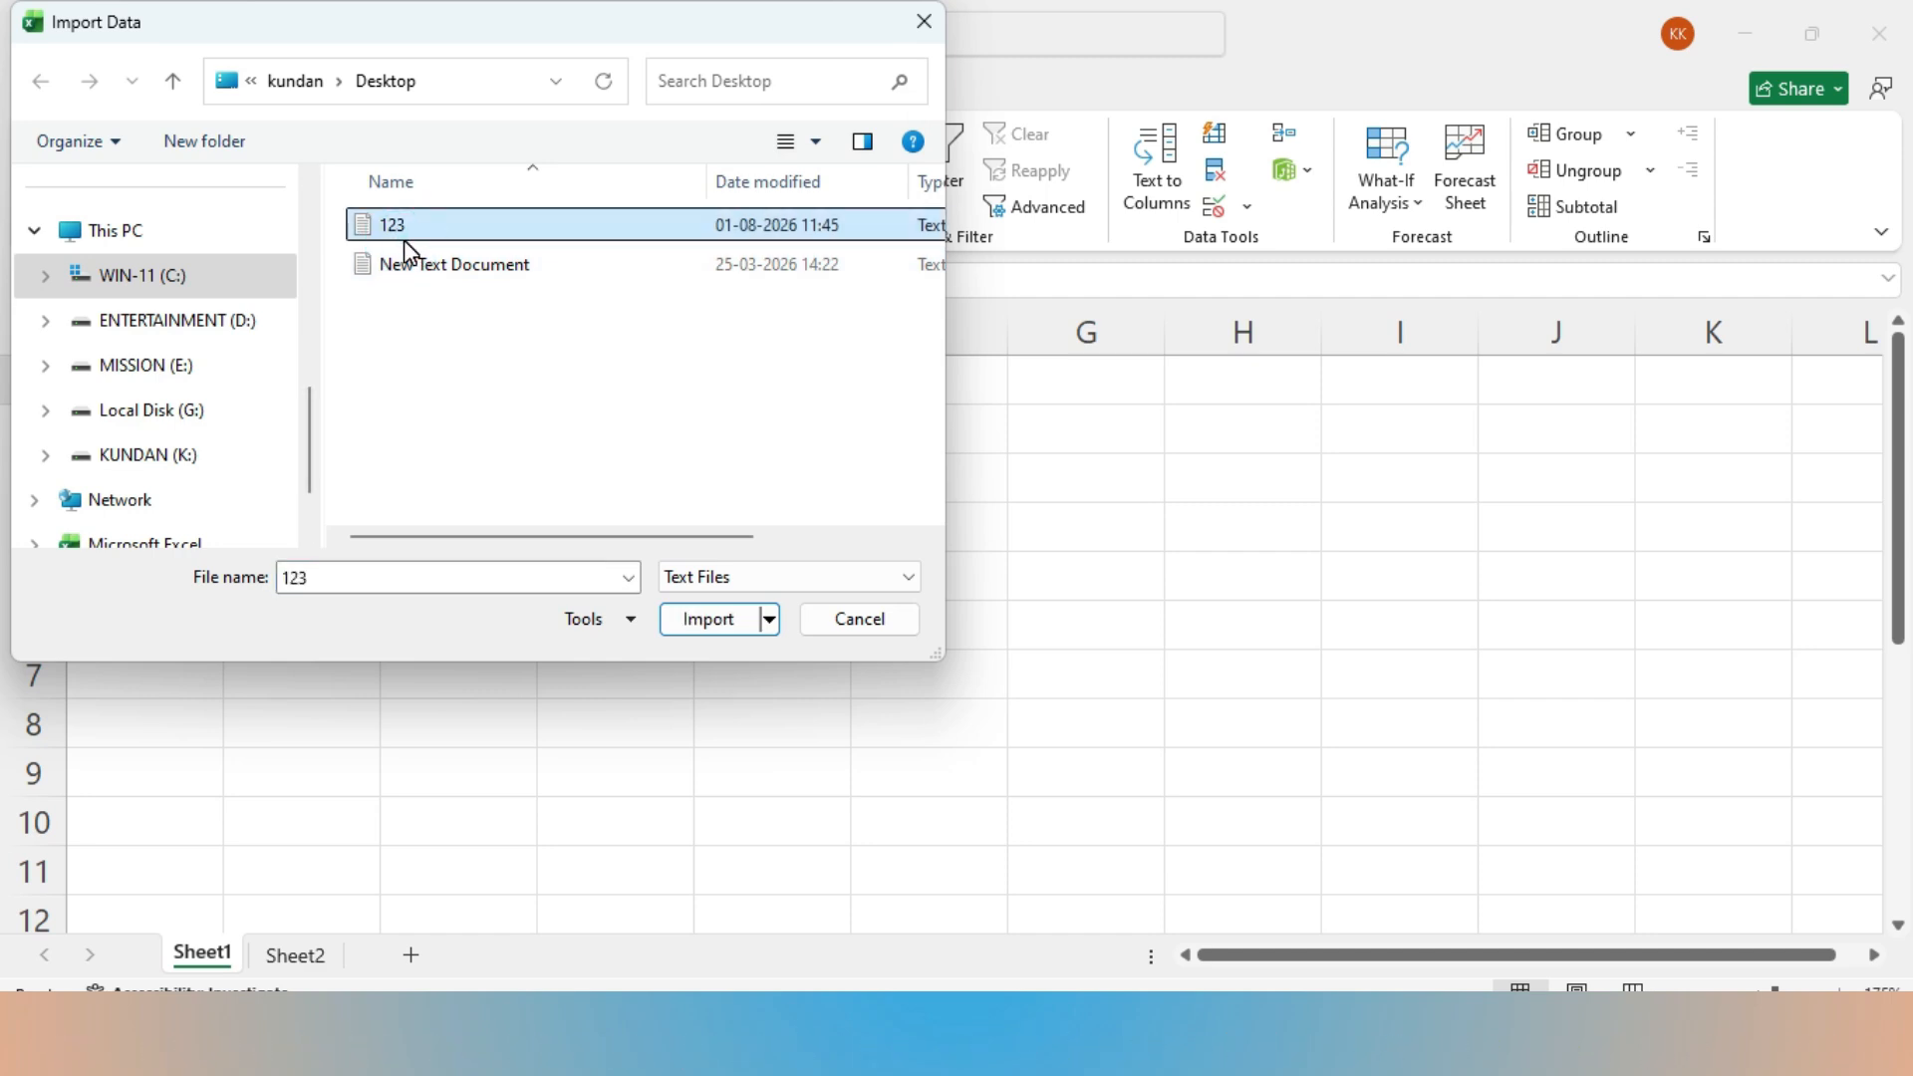
click(708, 622)
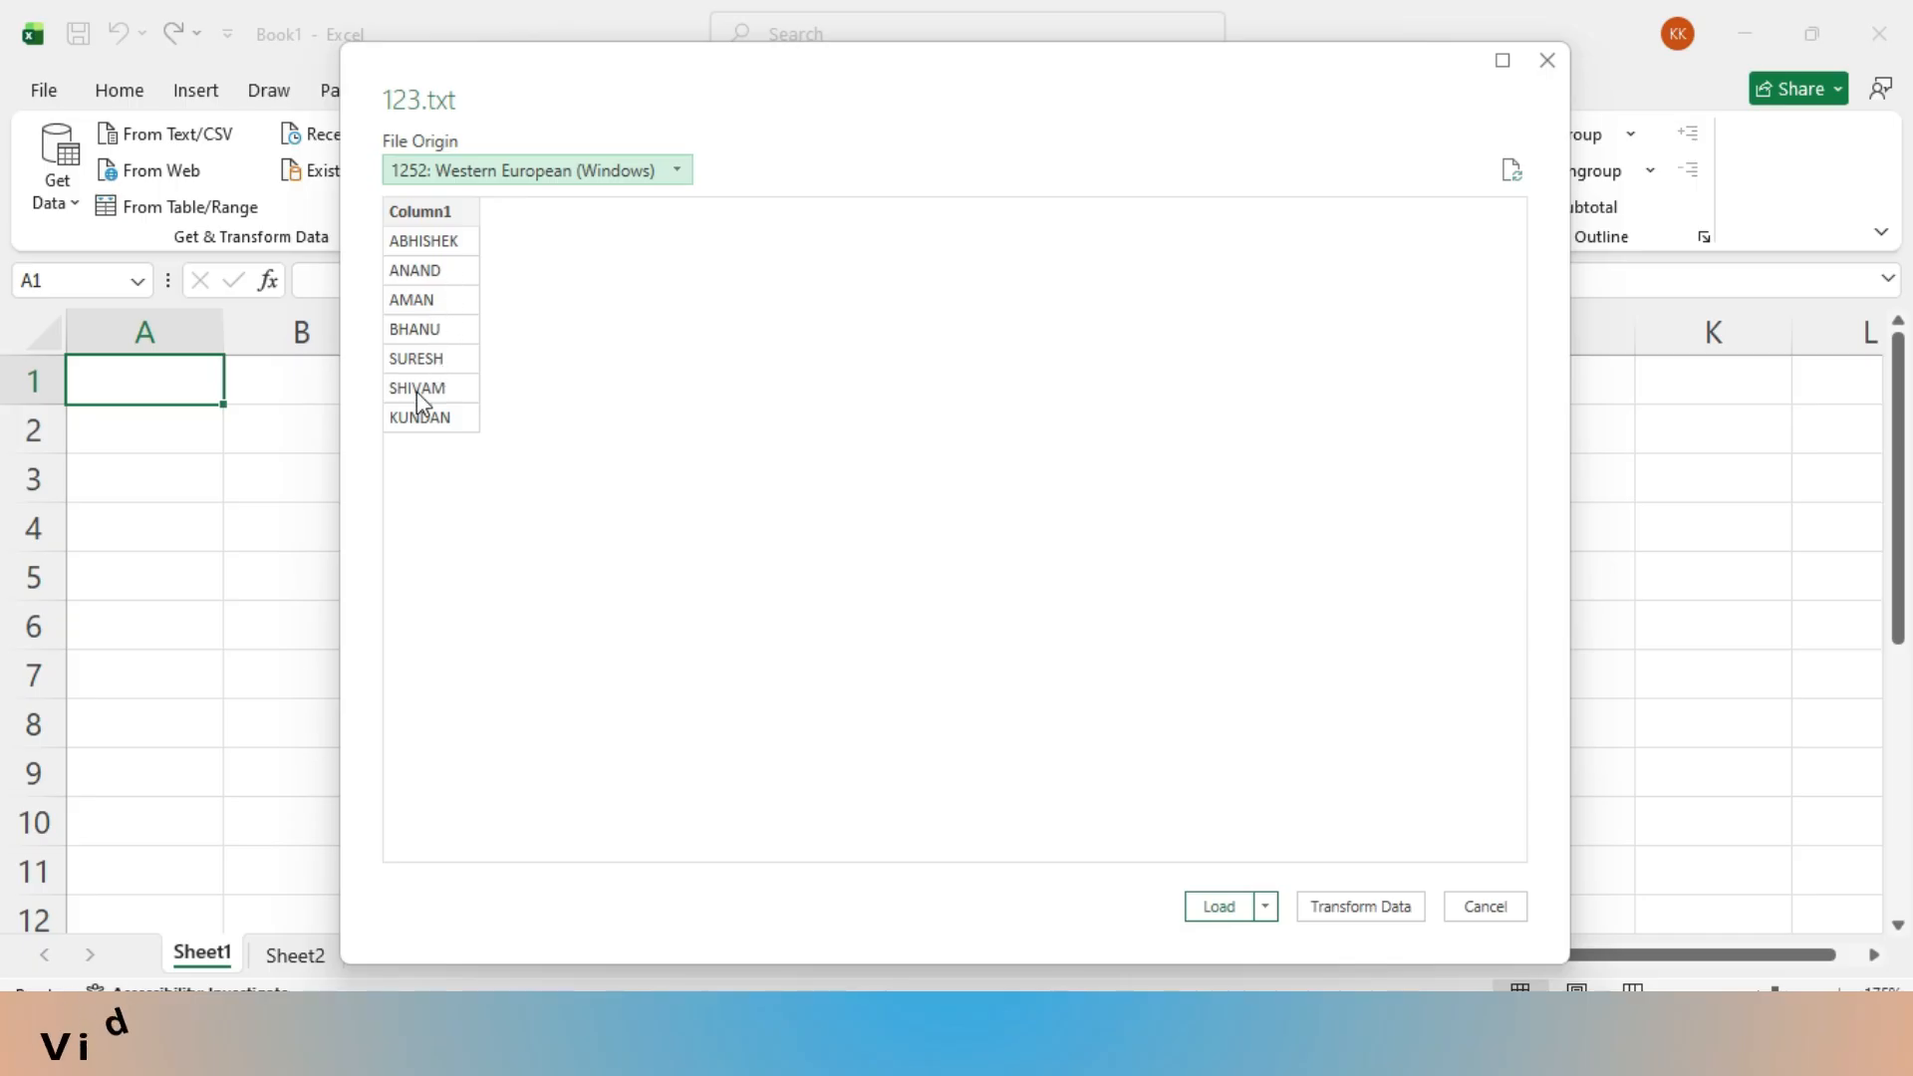
click(434, 227)
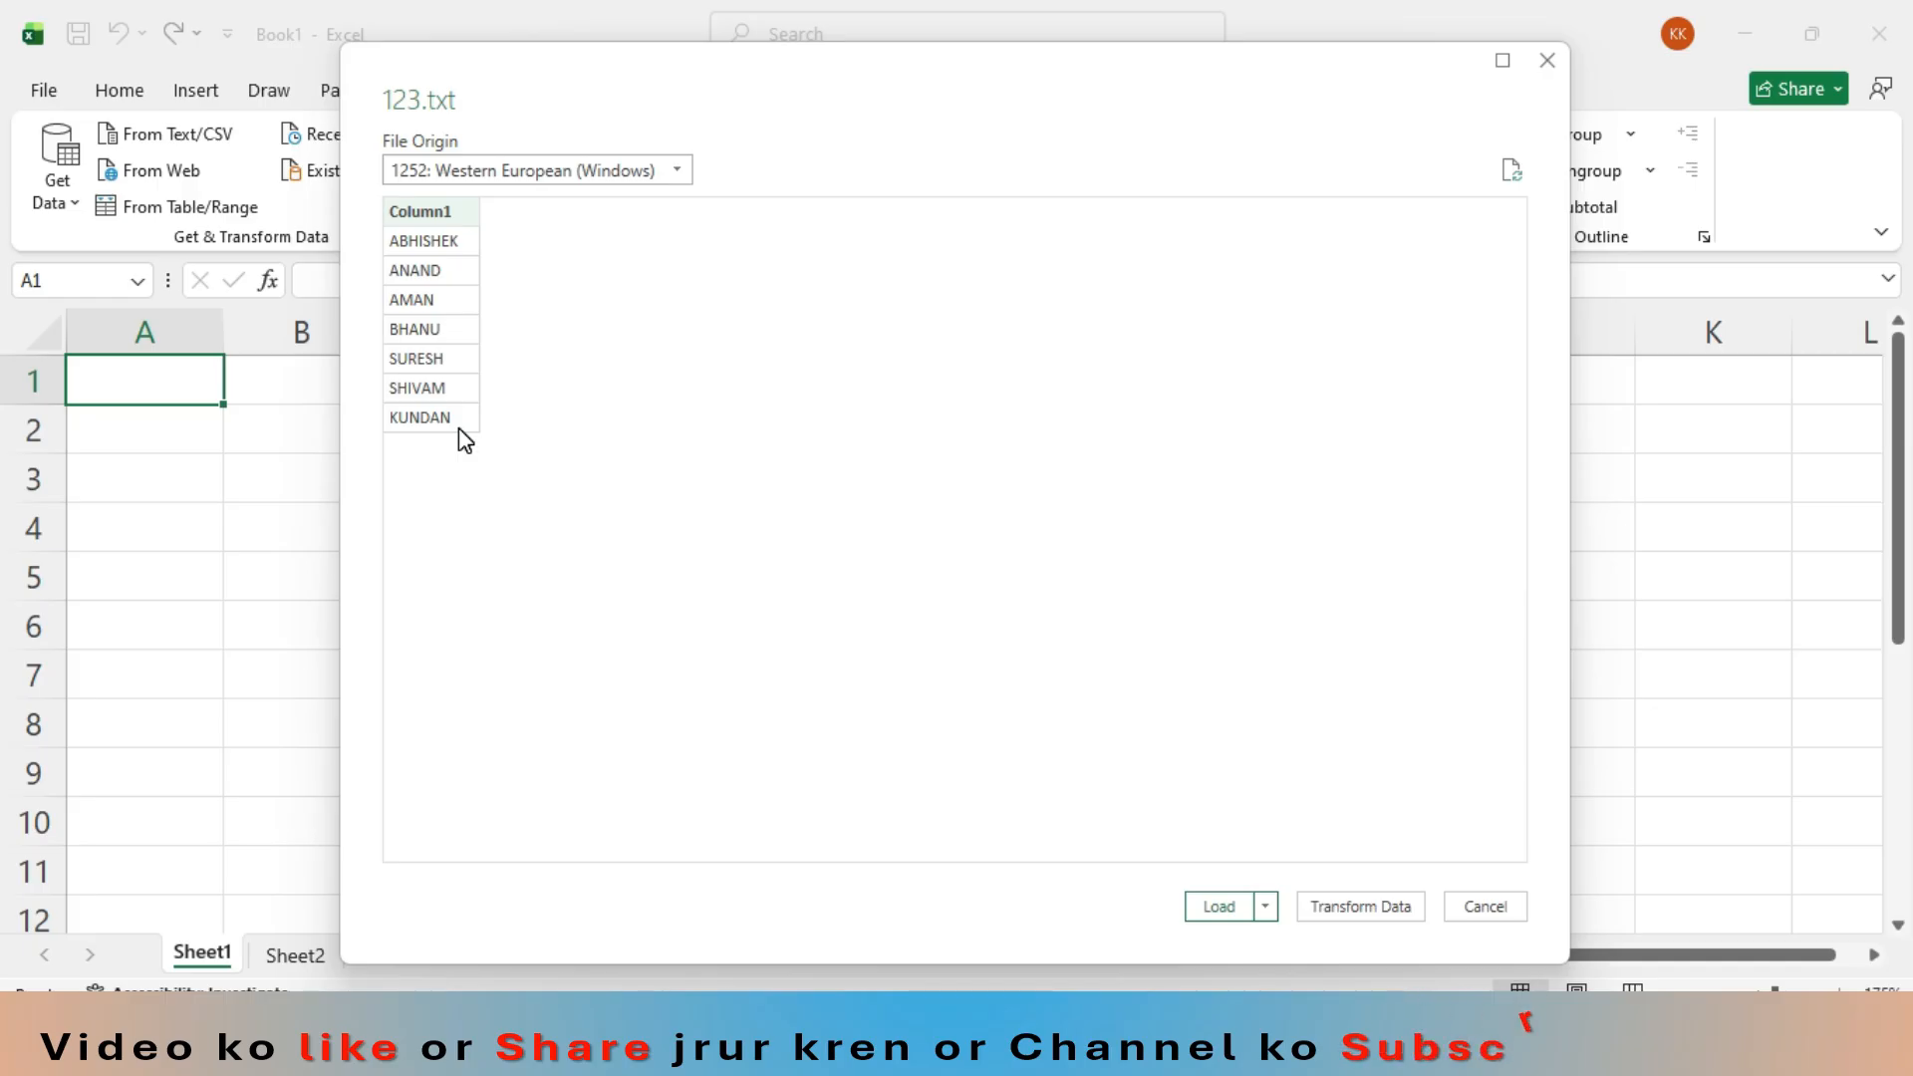
click(1235, 914)
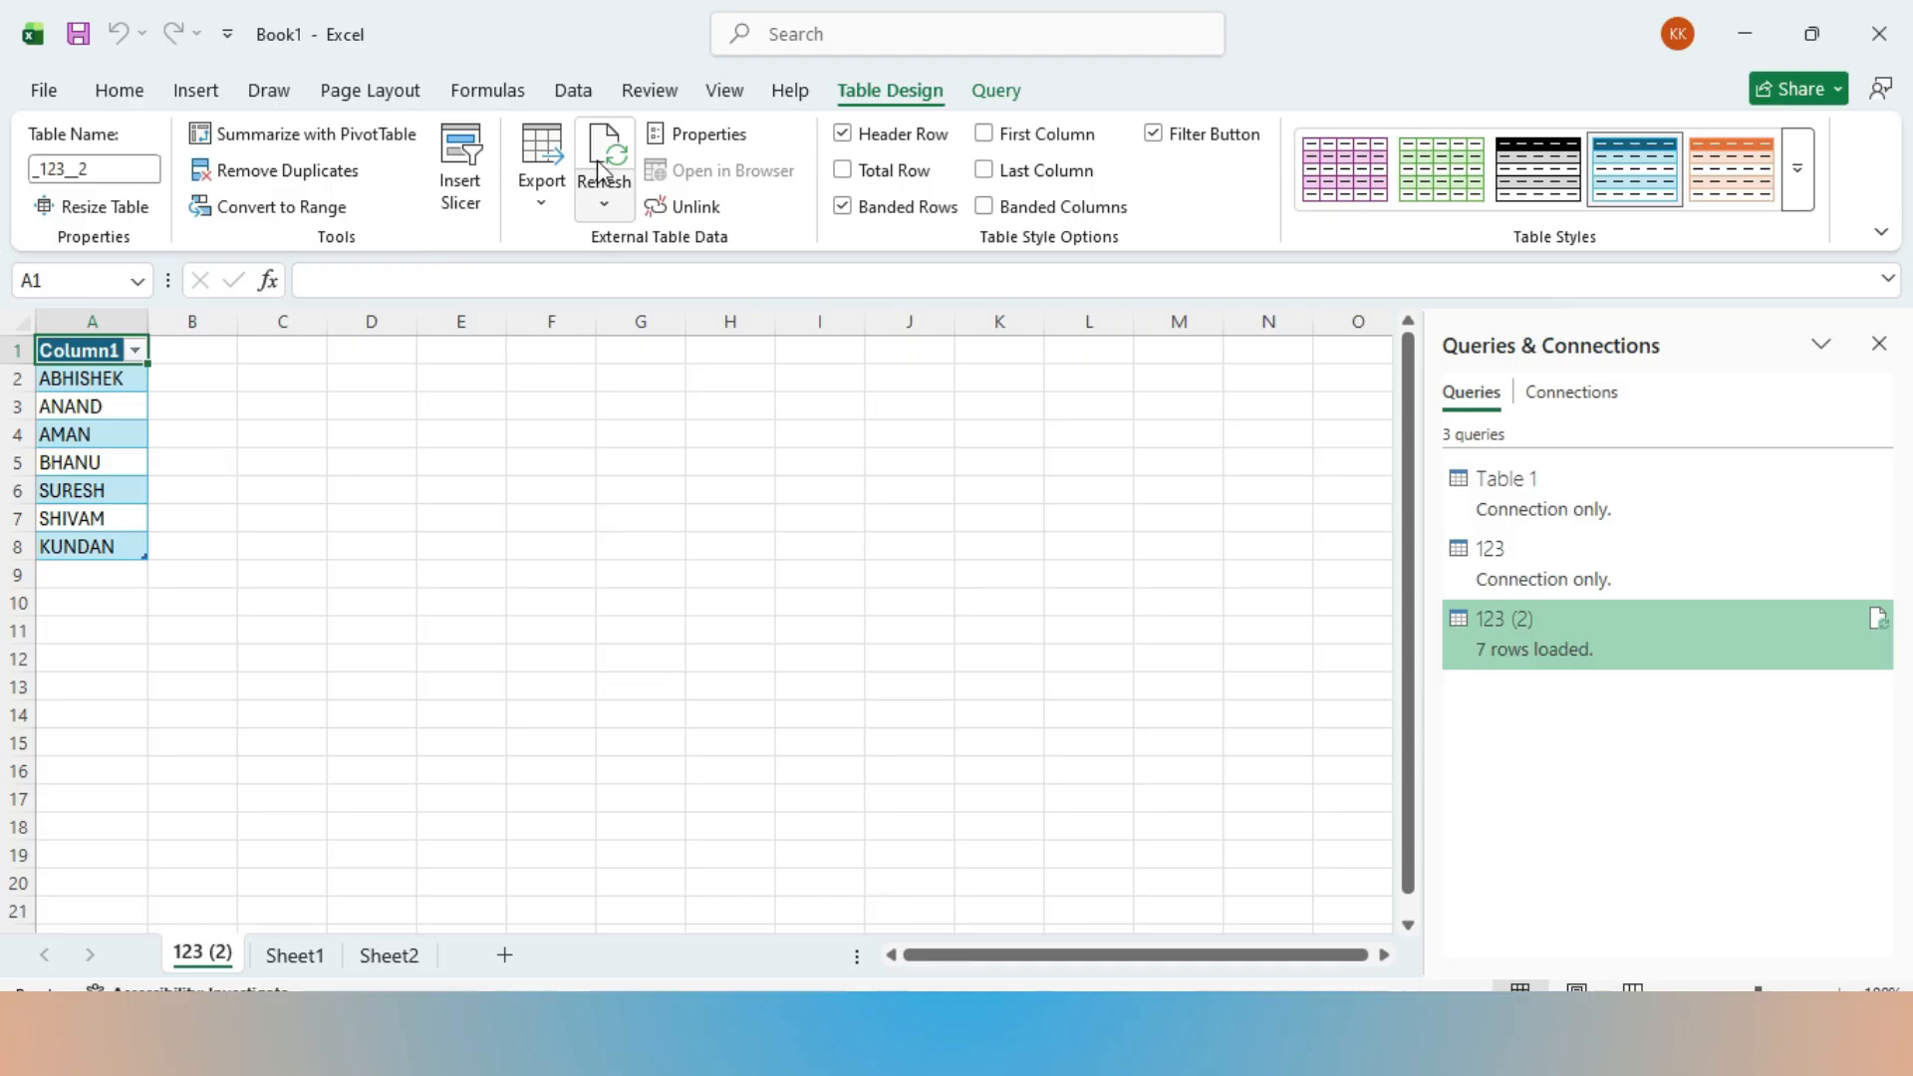
click(573, 90)
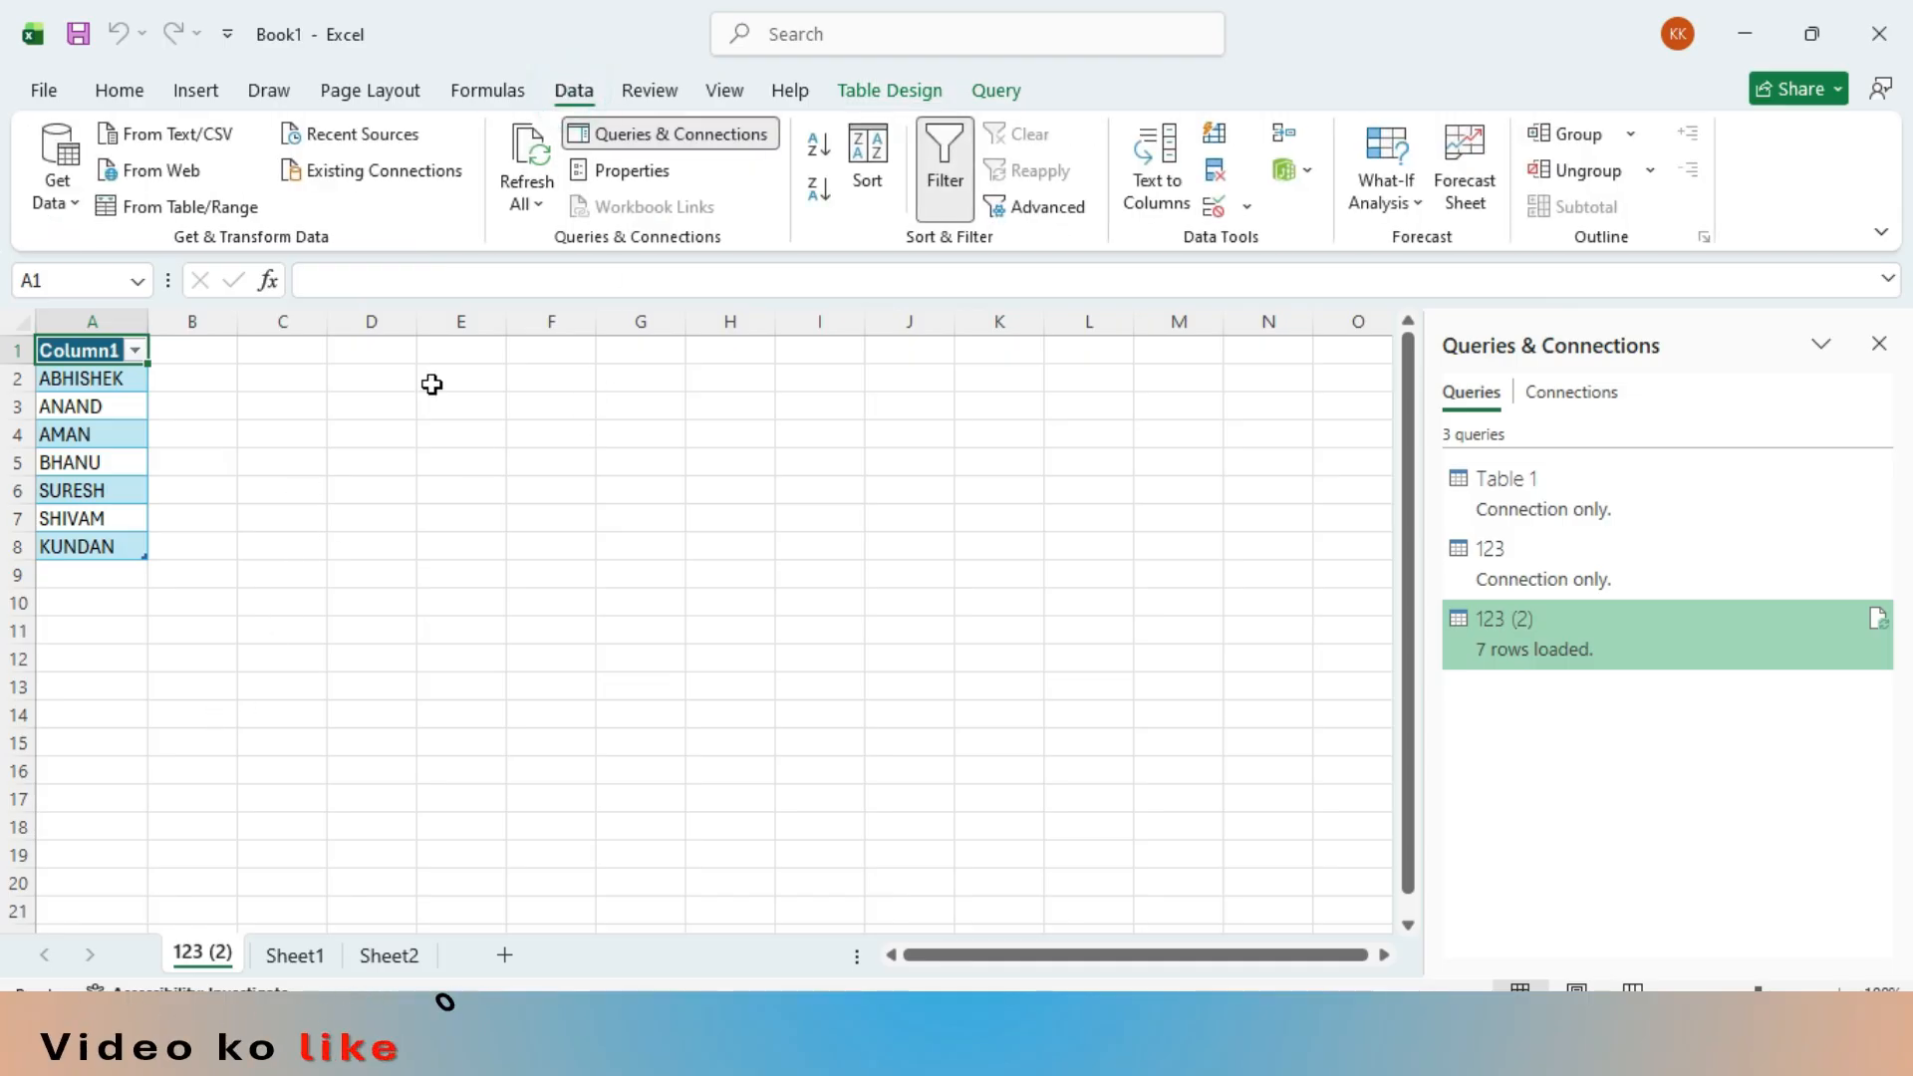
click(922, 88)
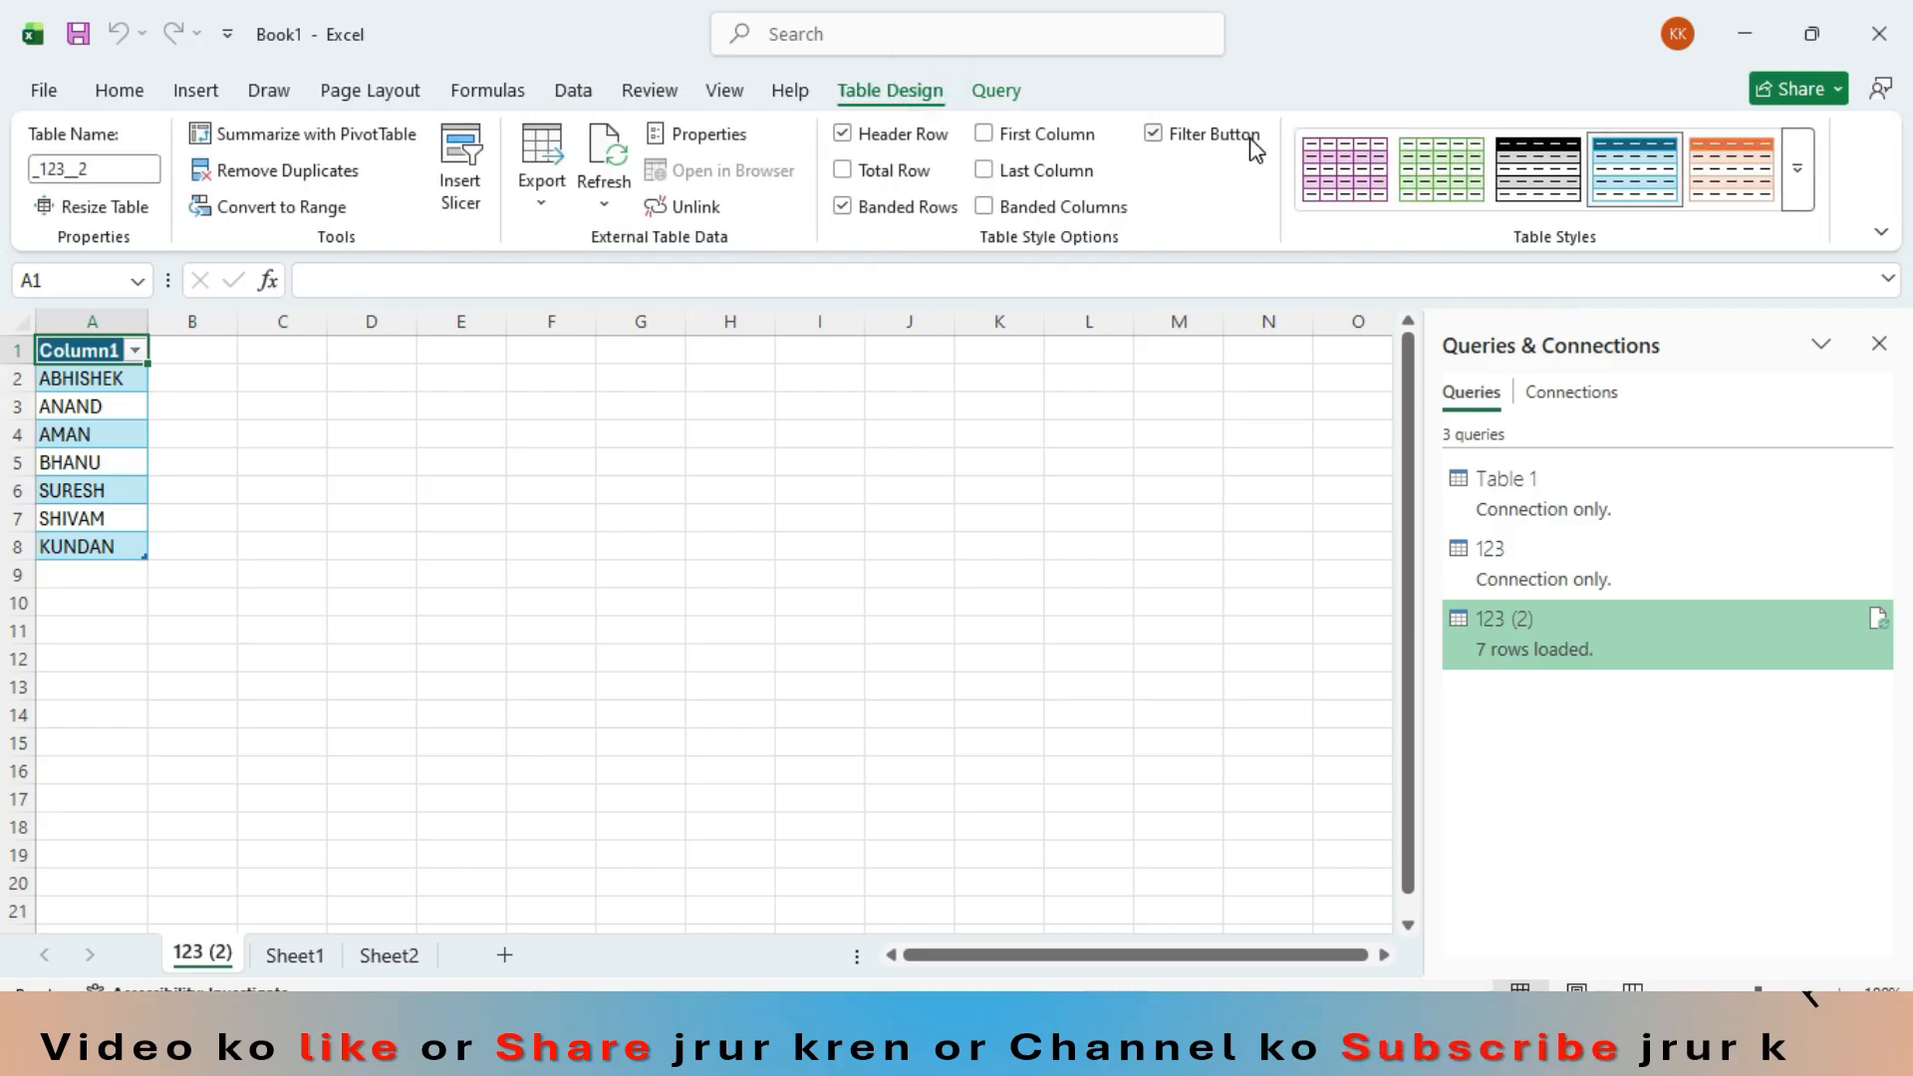
click(994, 90)
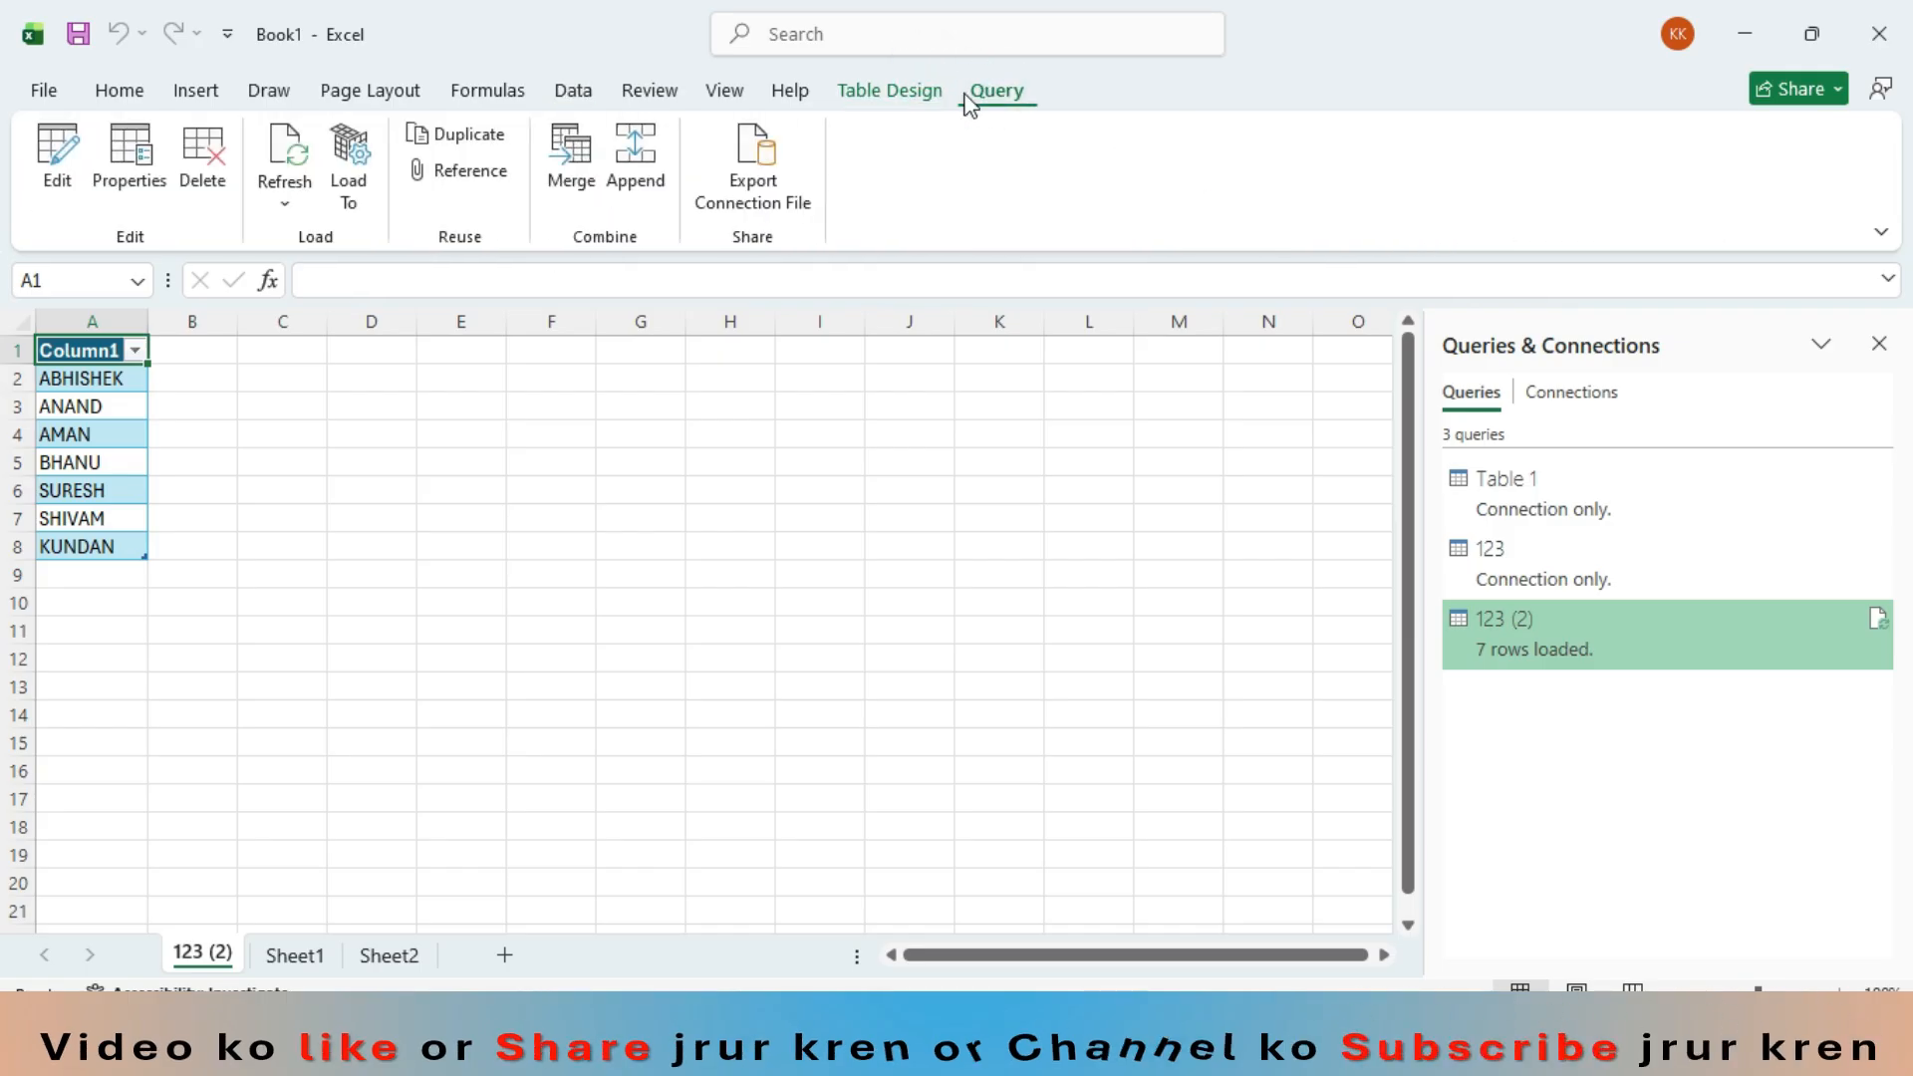
click(570, 90)
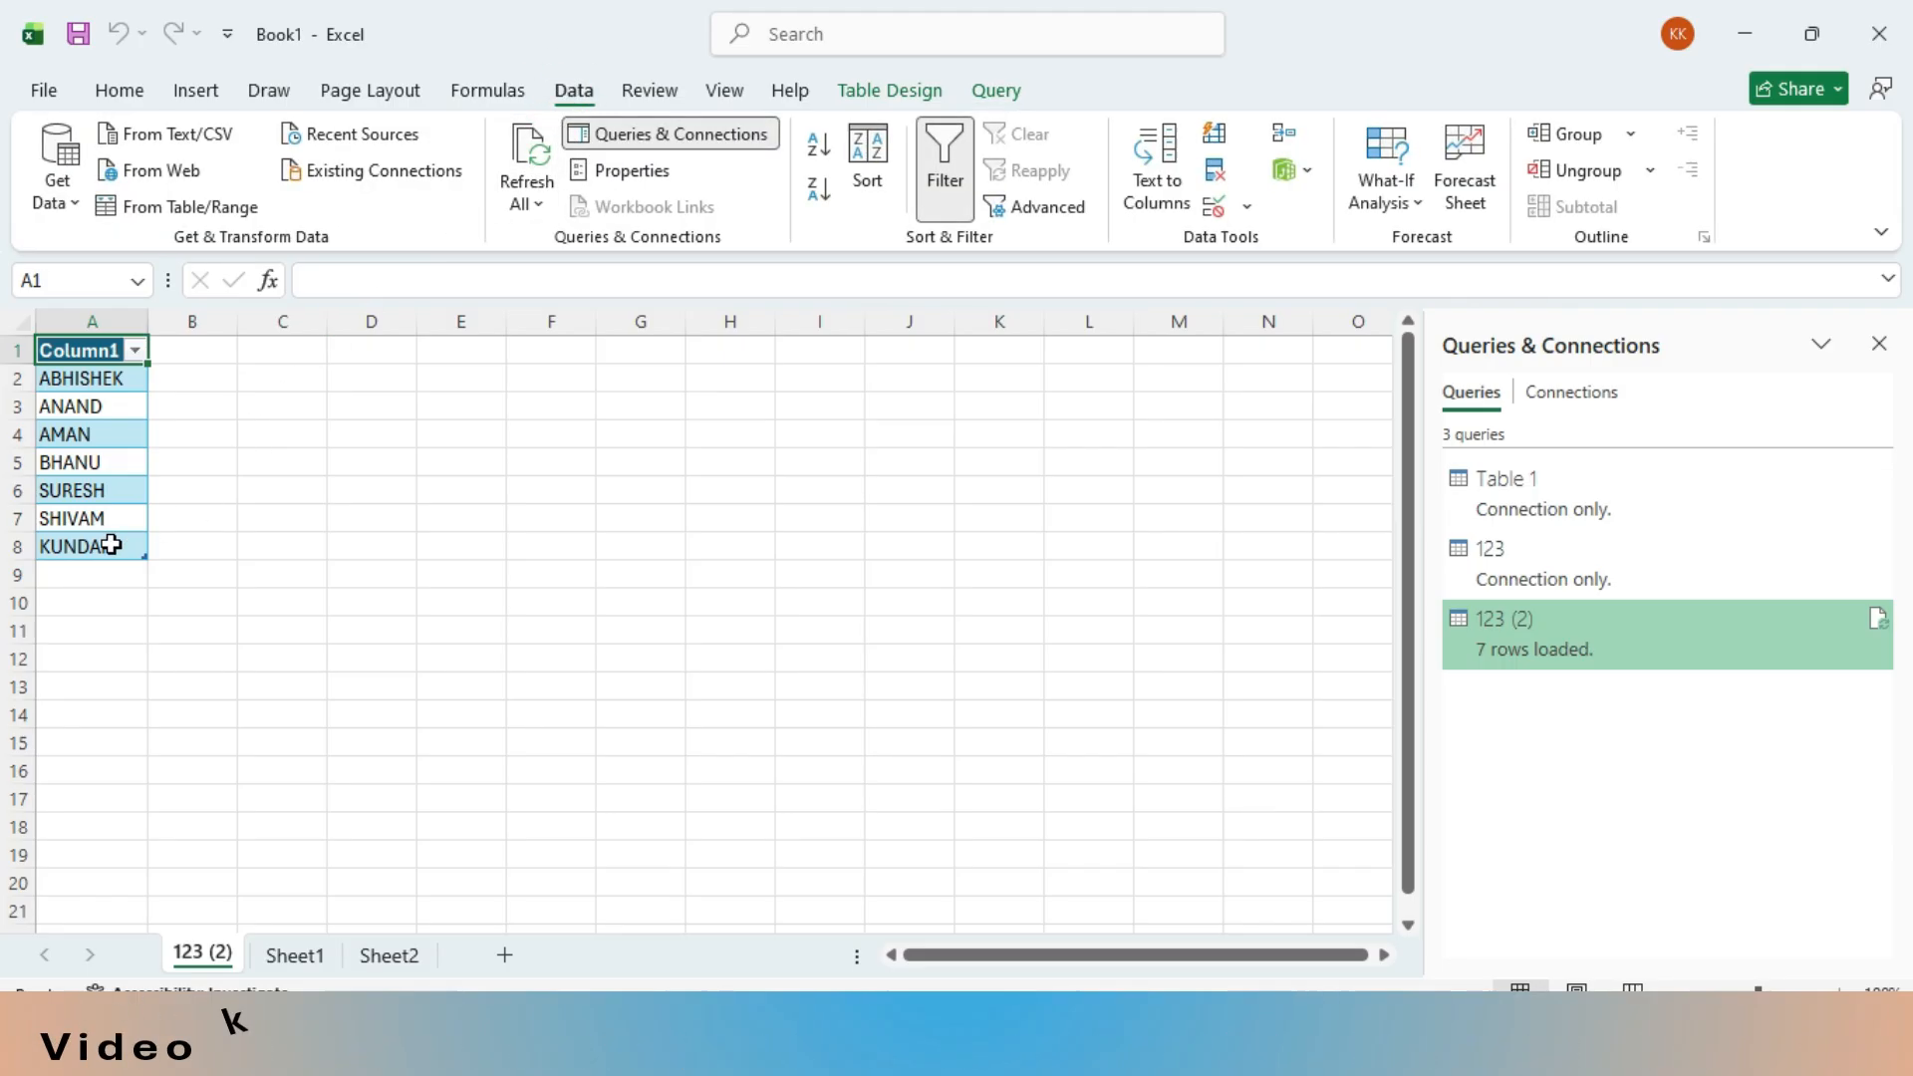
- Switch to 123.txt in Notepad, add two more names on separate lines at the end, and save the file
key(alt+Tab)
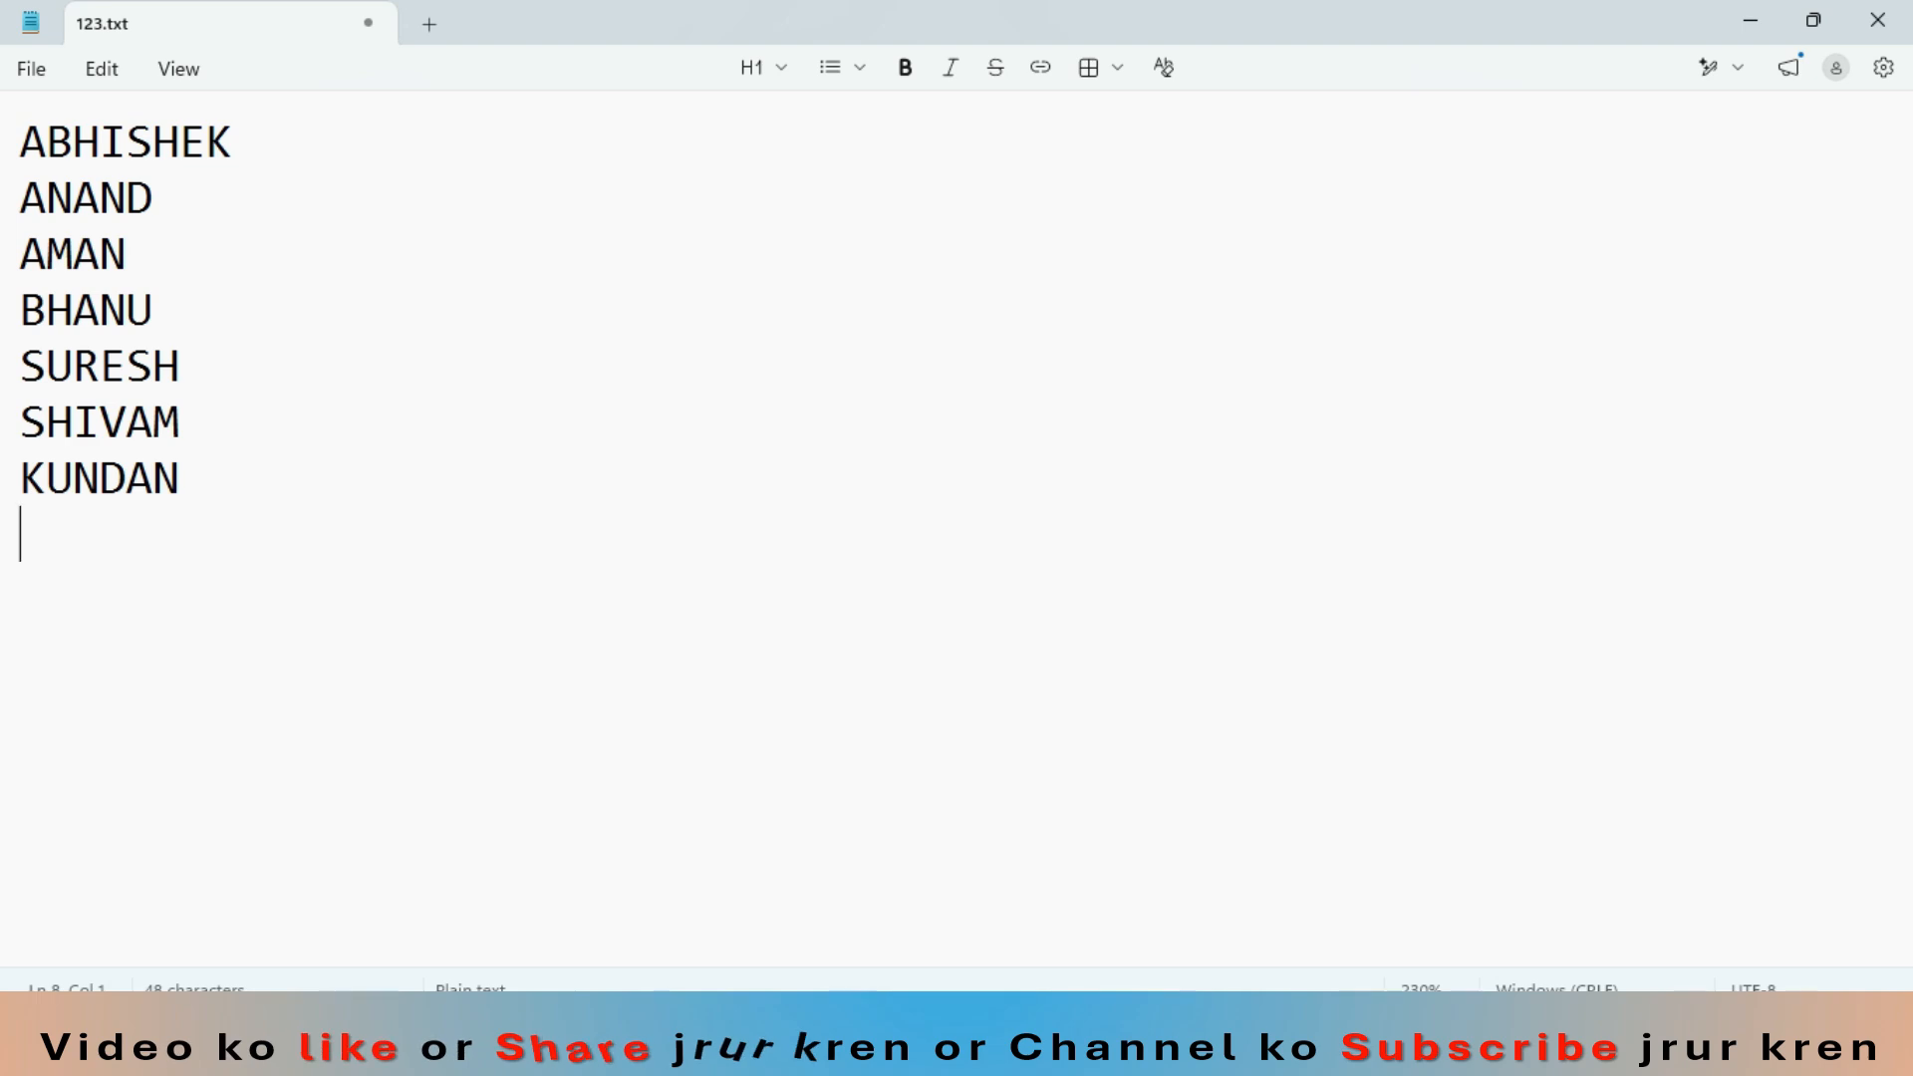
text(RAM)
key(Return)
text(SITA)
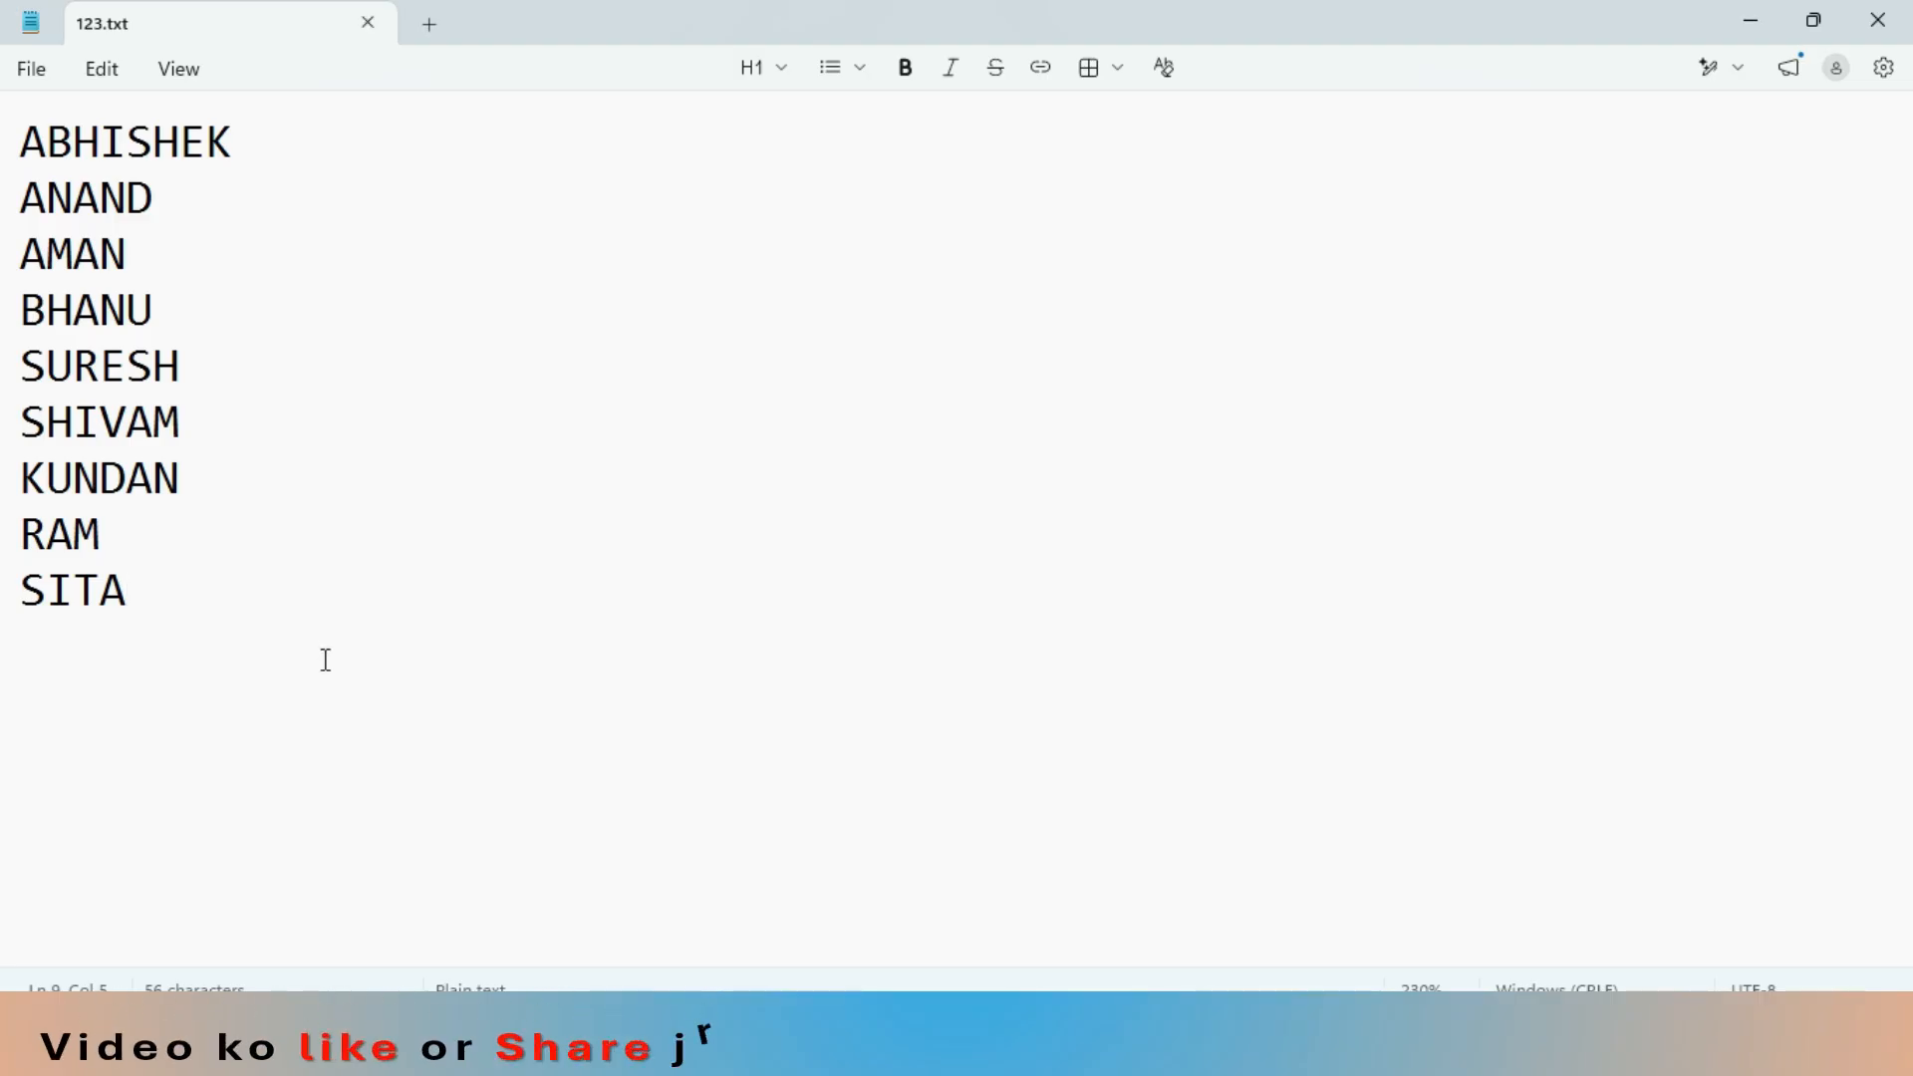
- Return to Excel and refresh the imported 123 table with the updated text file data
key(alt+Tab)
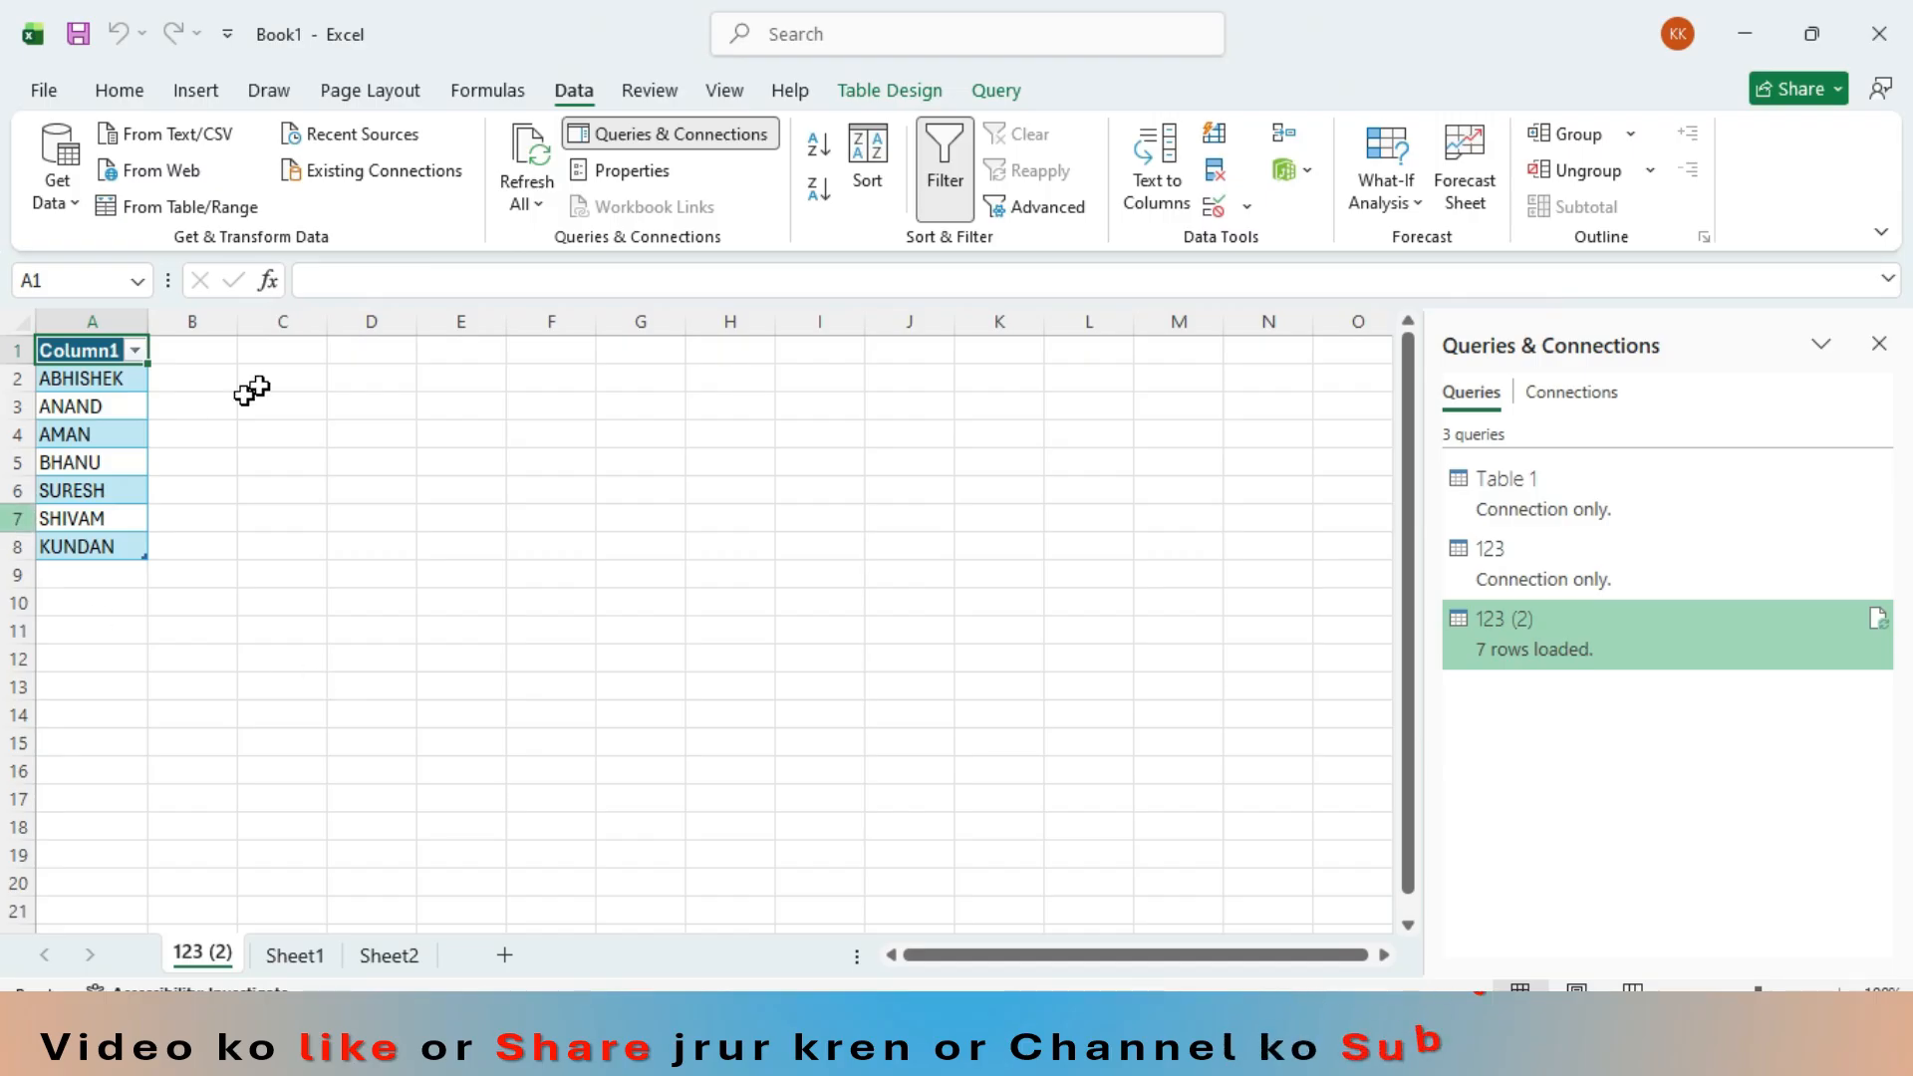
click(525, 163)
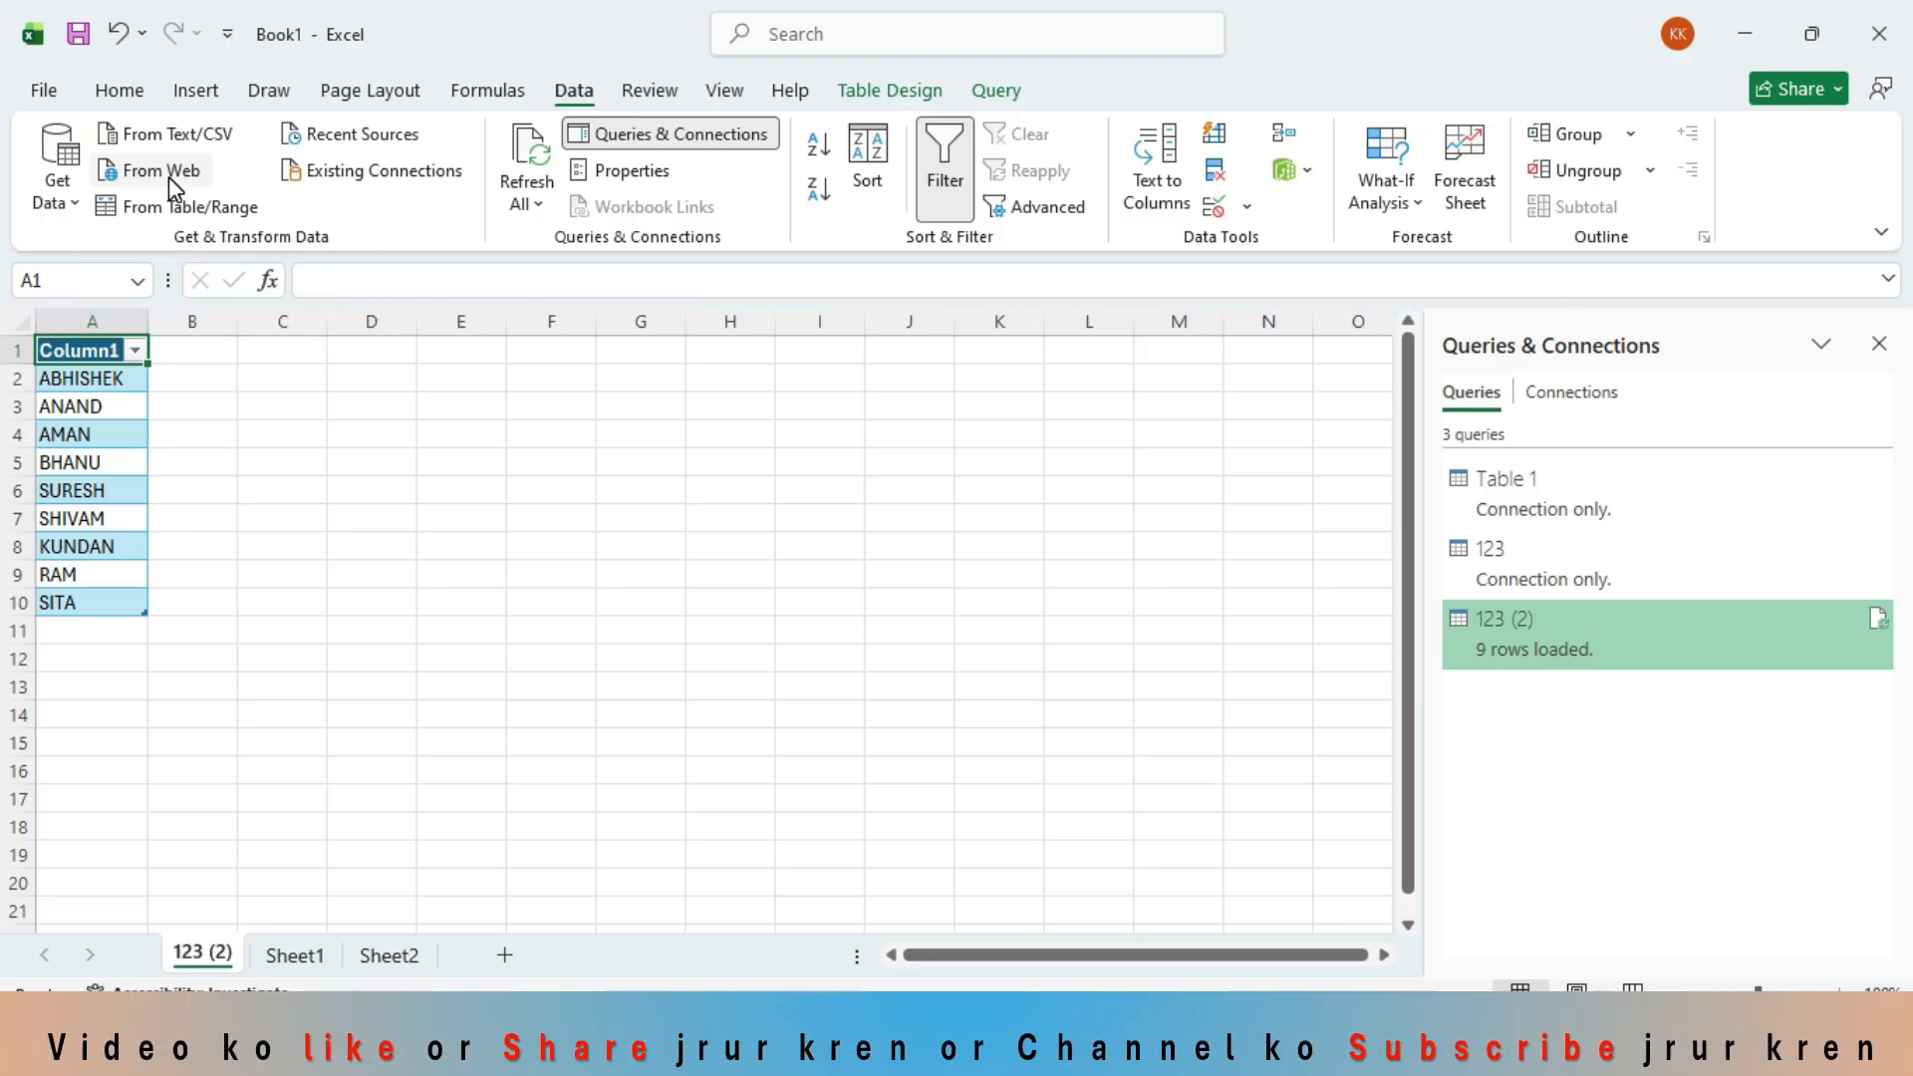
- Switch to Chrome and copy the full web address of the "today petrol price patna" Google results page
key(alt+Tab)
key(alt+Tab)
key(alt+Tab)
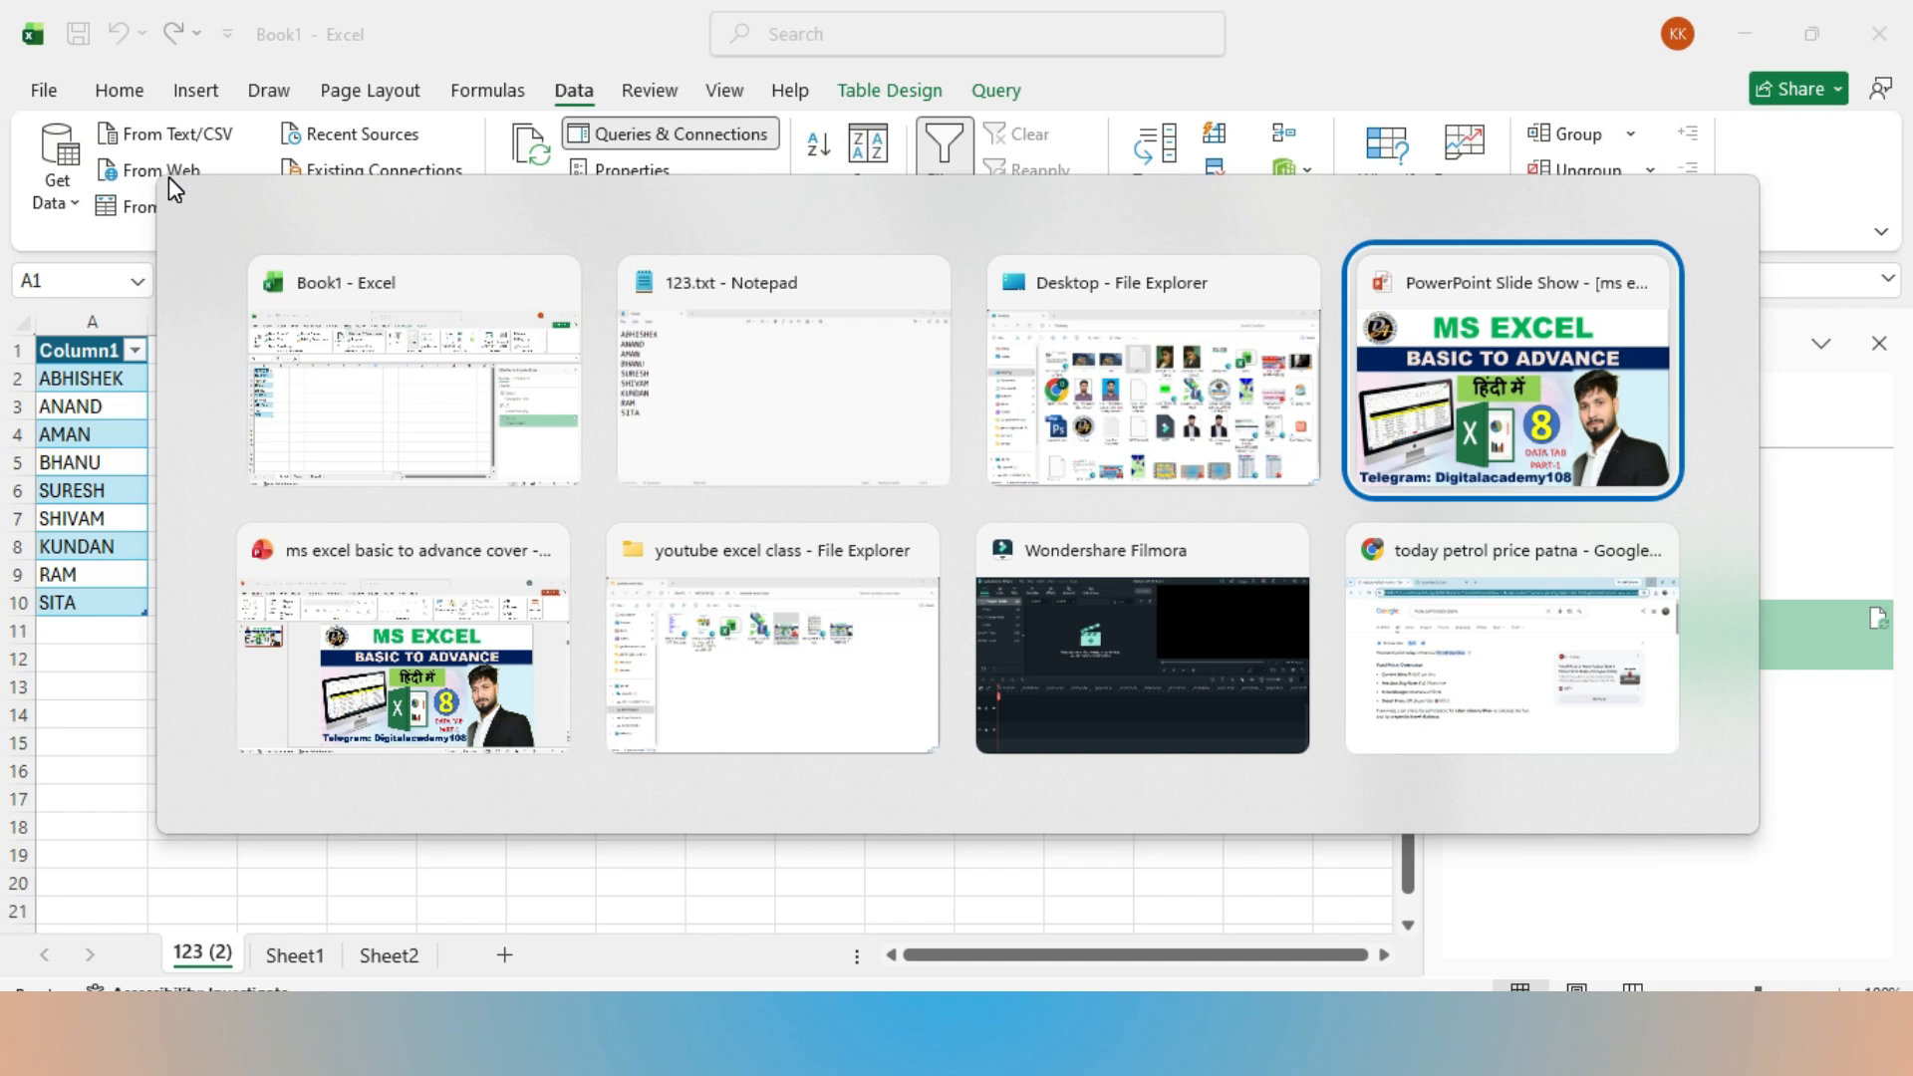
key(alt+Tab)
key(alt+Tab)
key(alt+Tab)
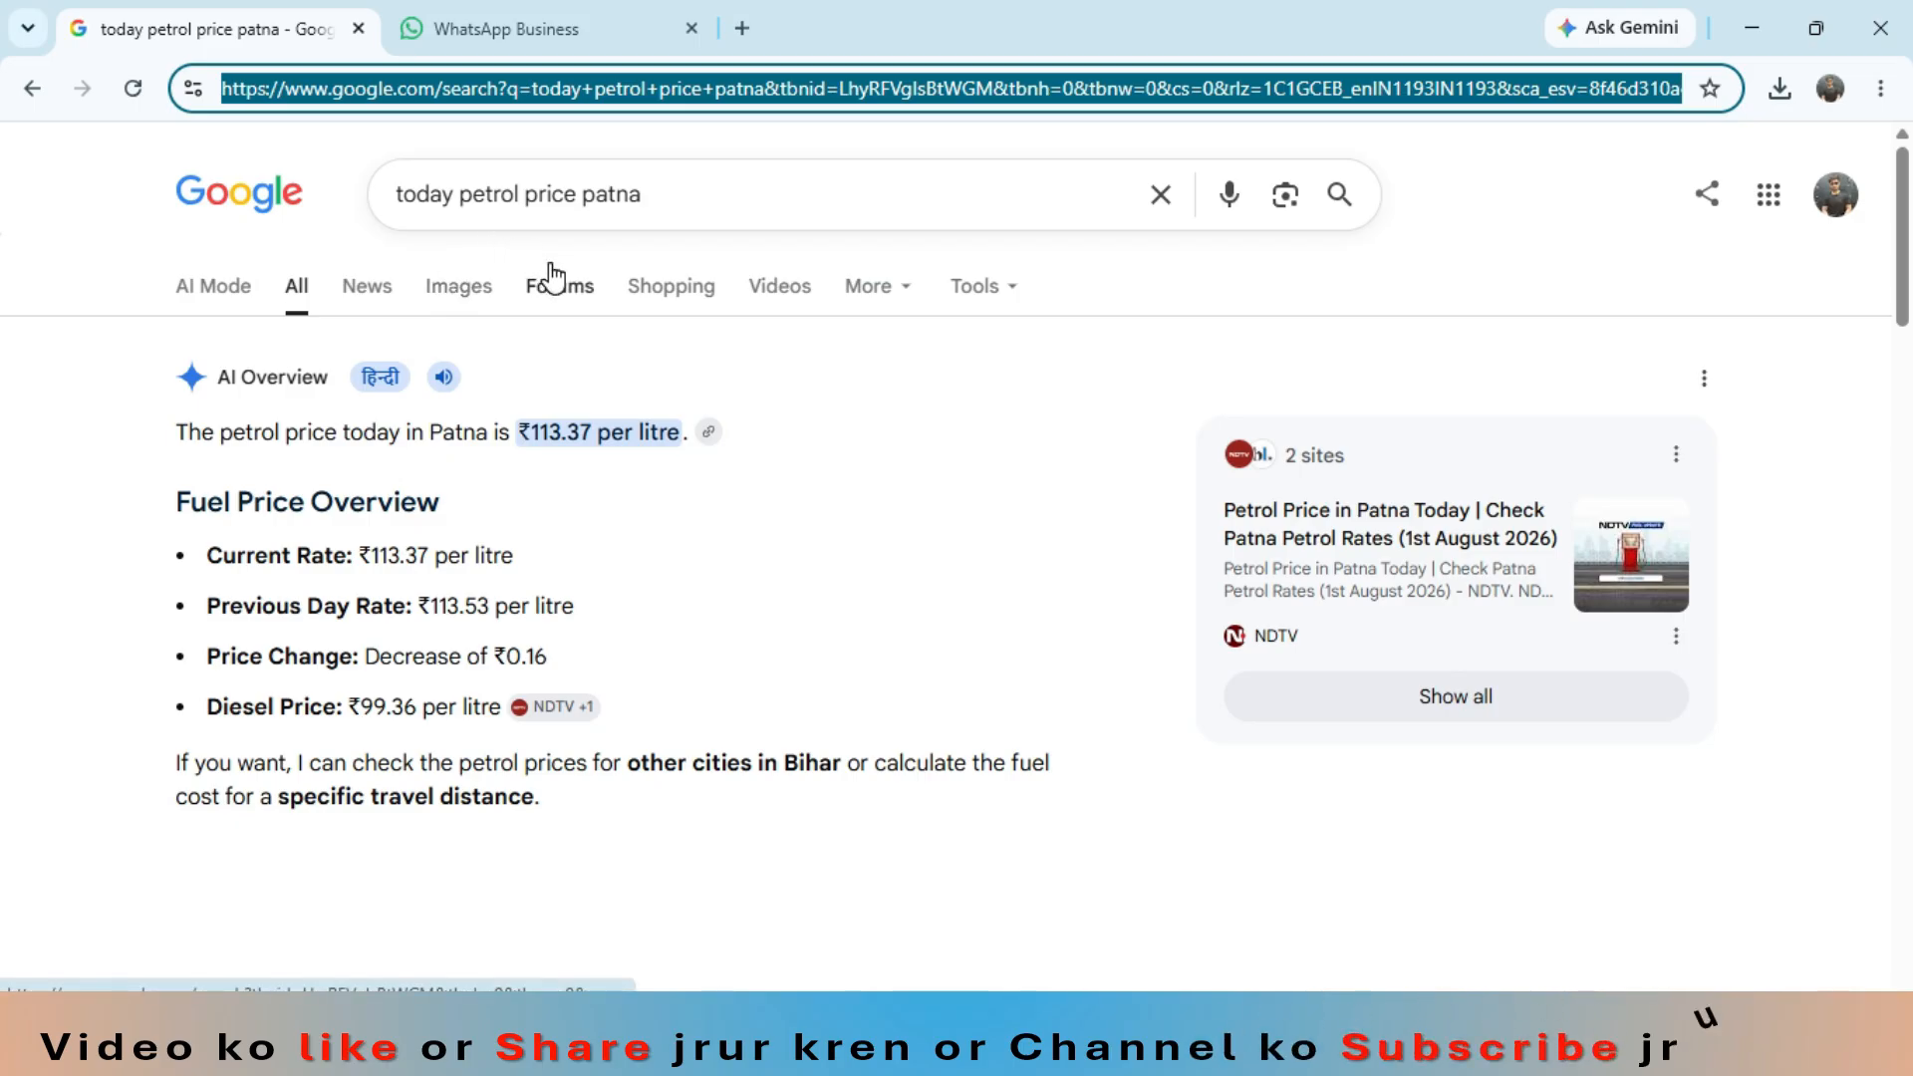
click(671, 213)
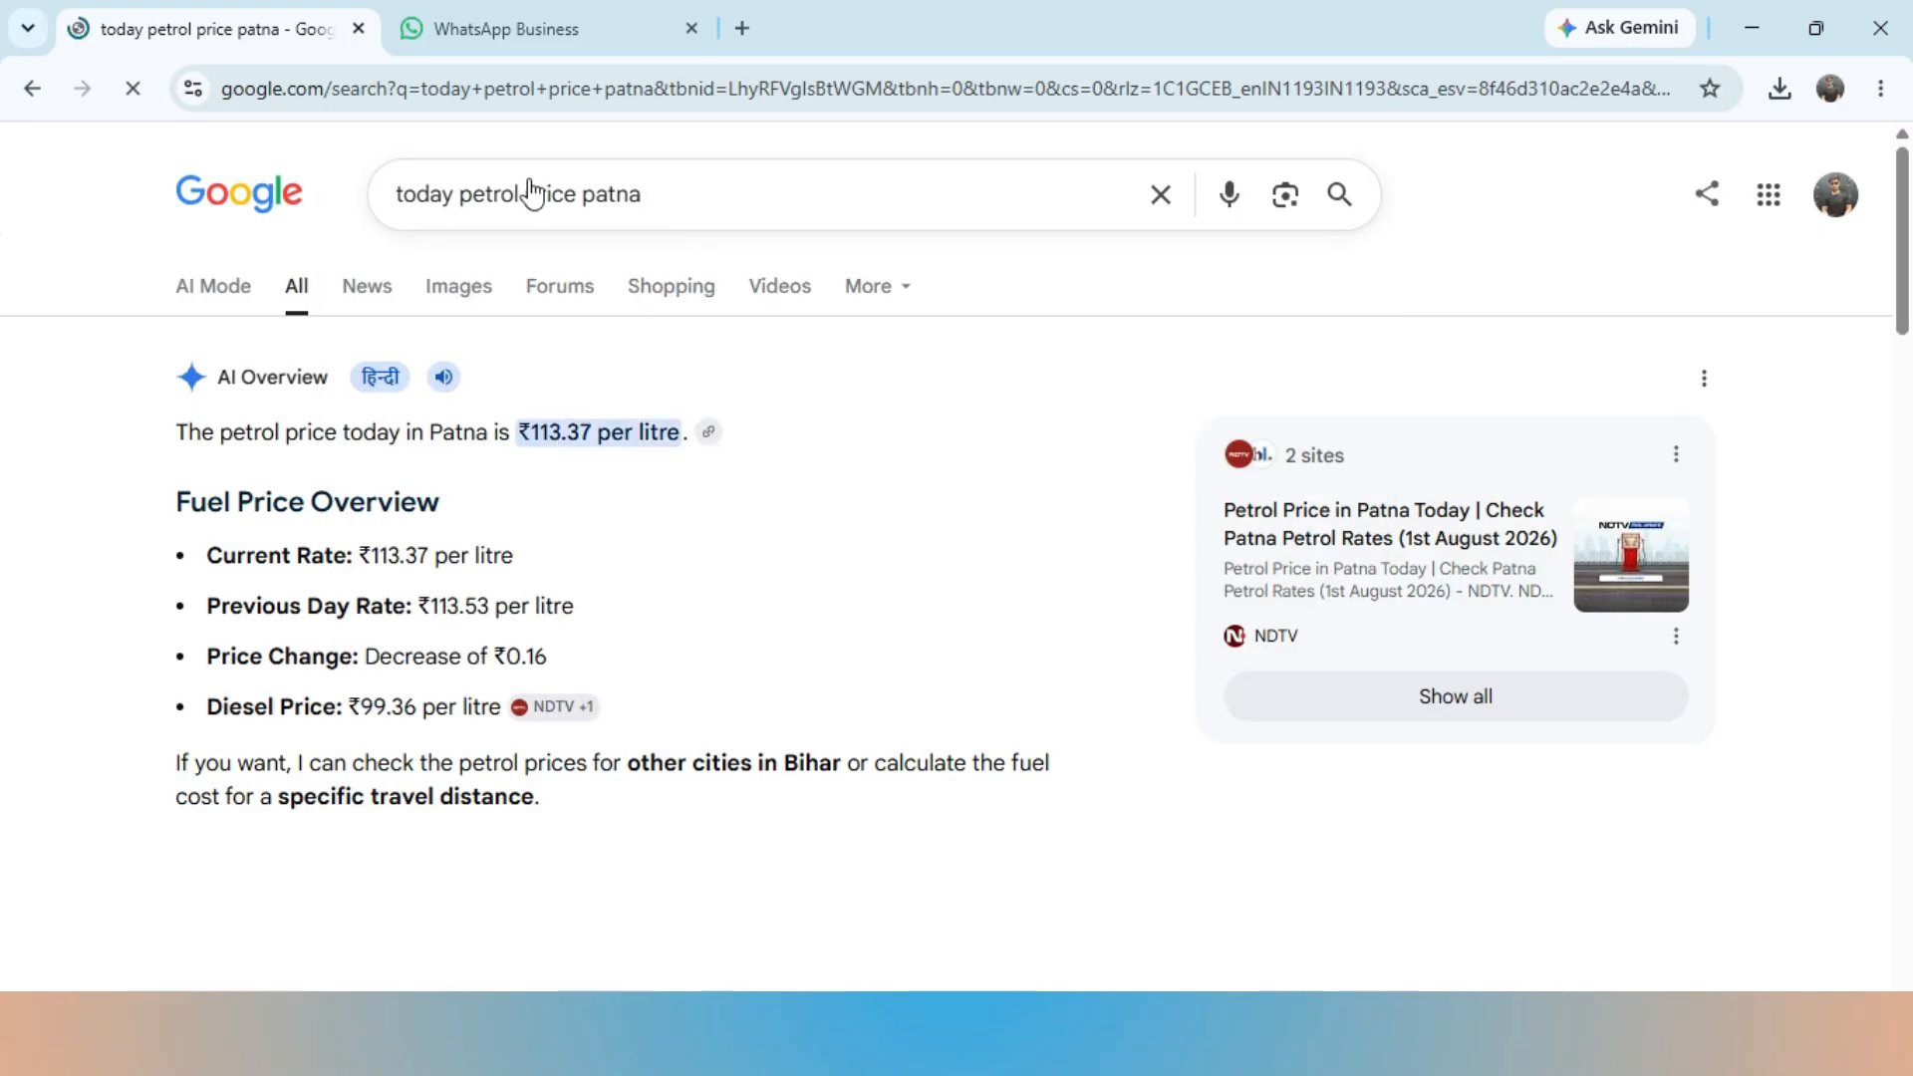
click(438, 98)
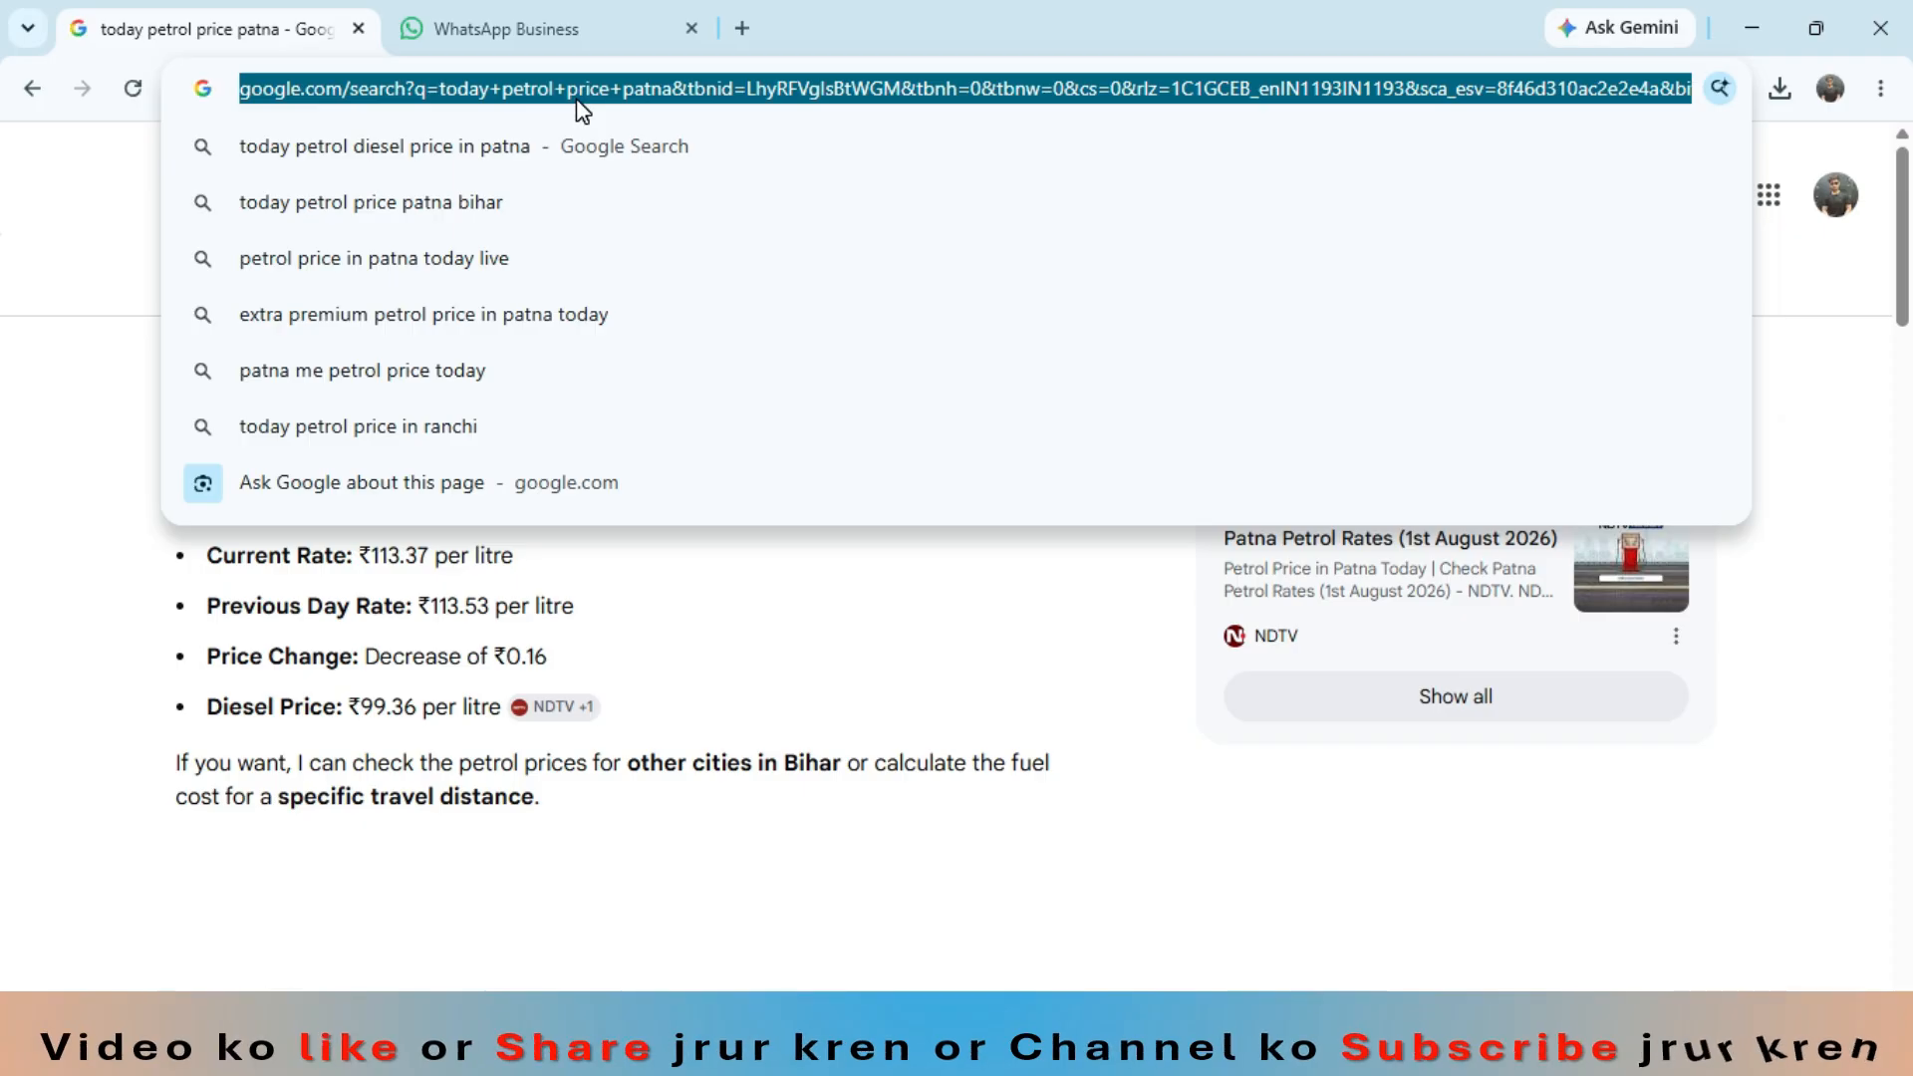
- Return to Excel, go to the empty Sheet1 and close the Queries & Connections pane
key(alt+Tab)
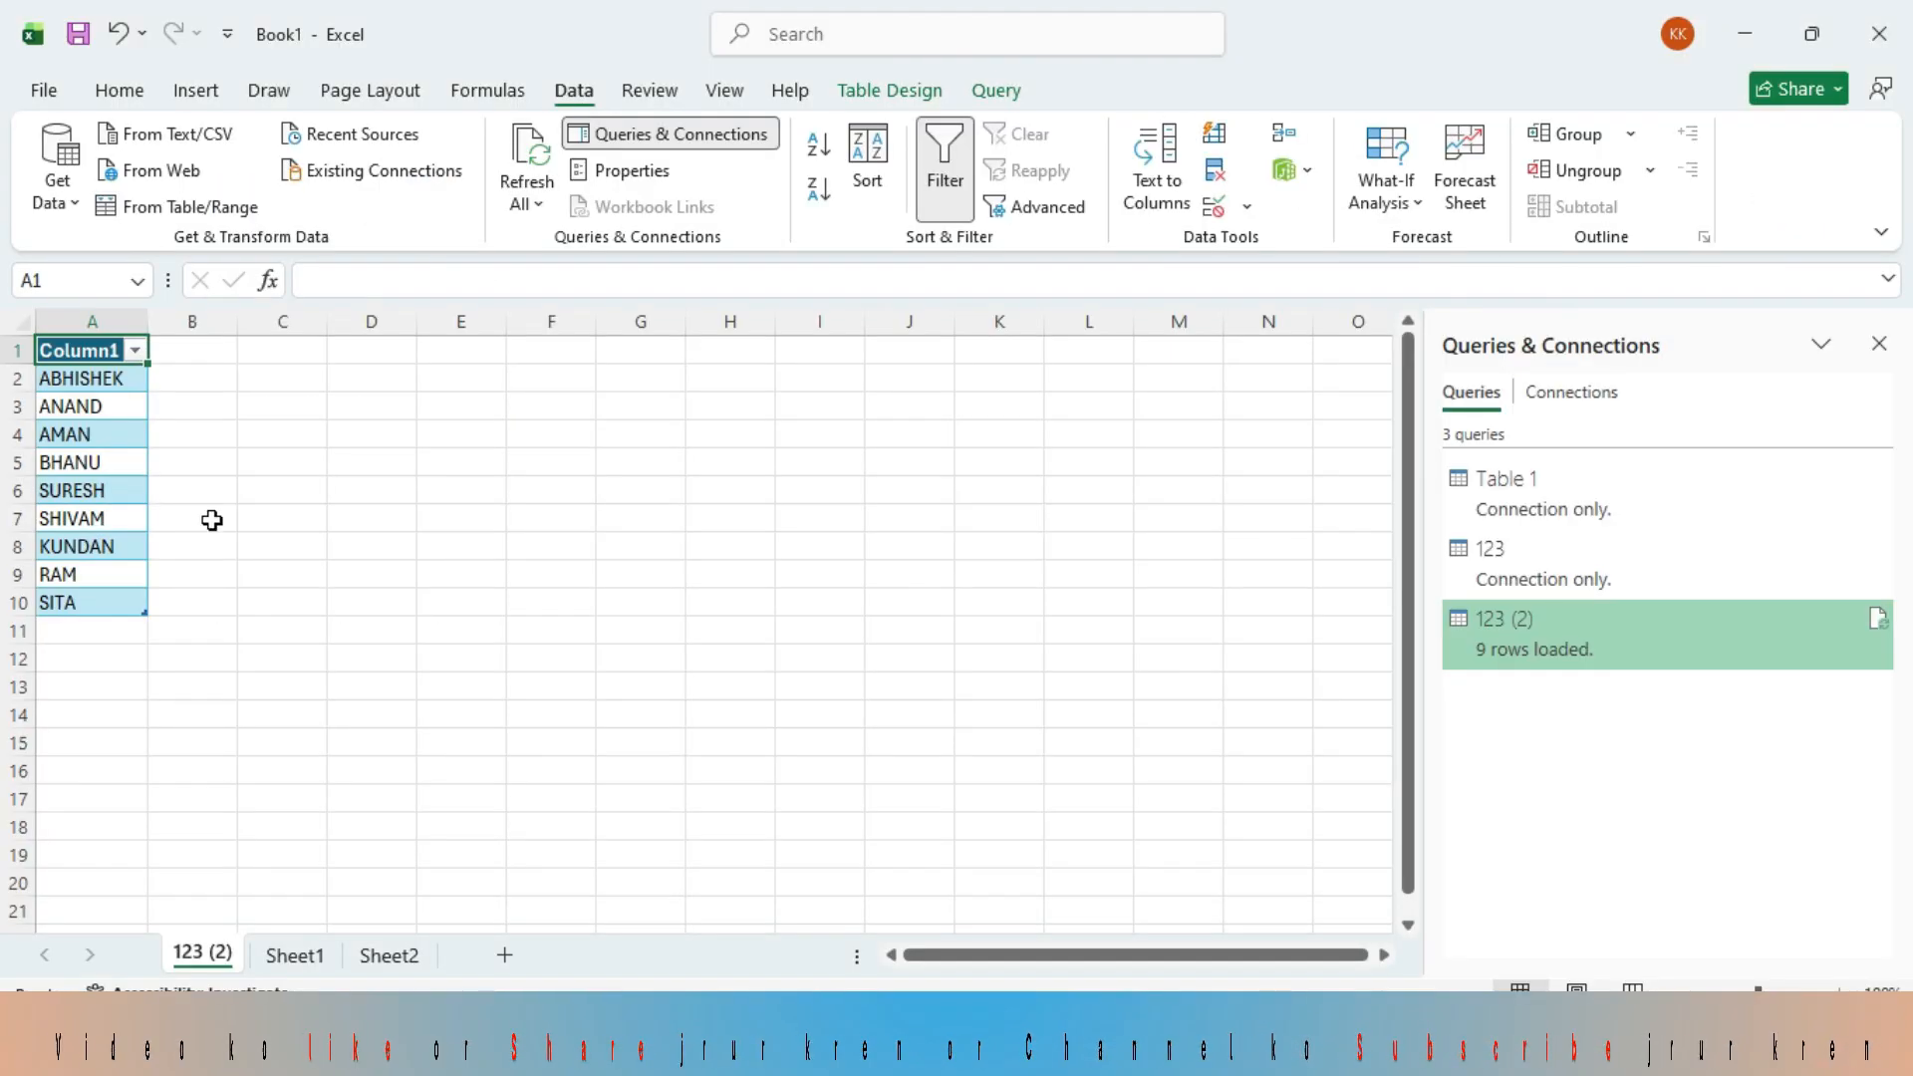
click(298, 961)
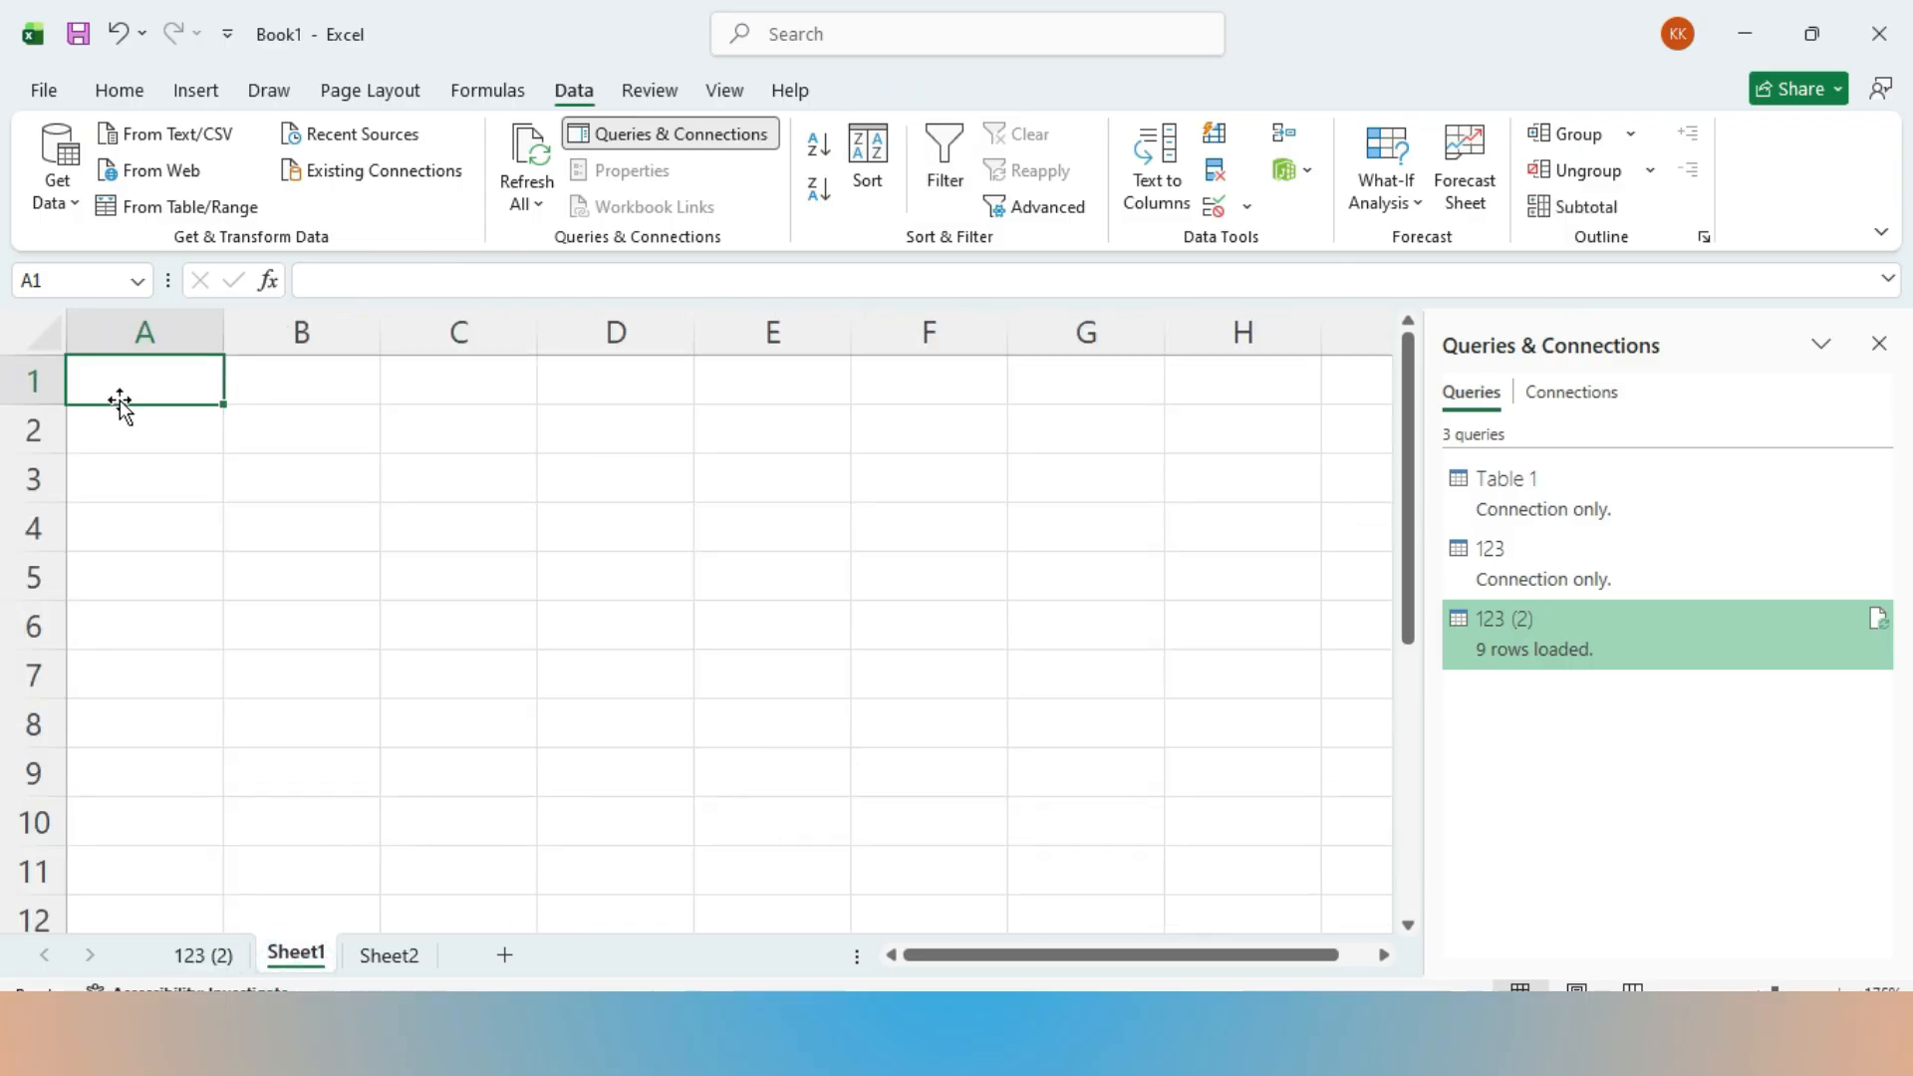
click(1879, 342)
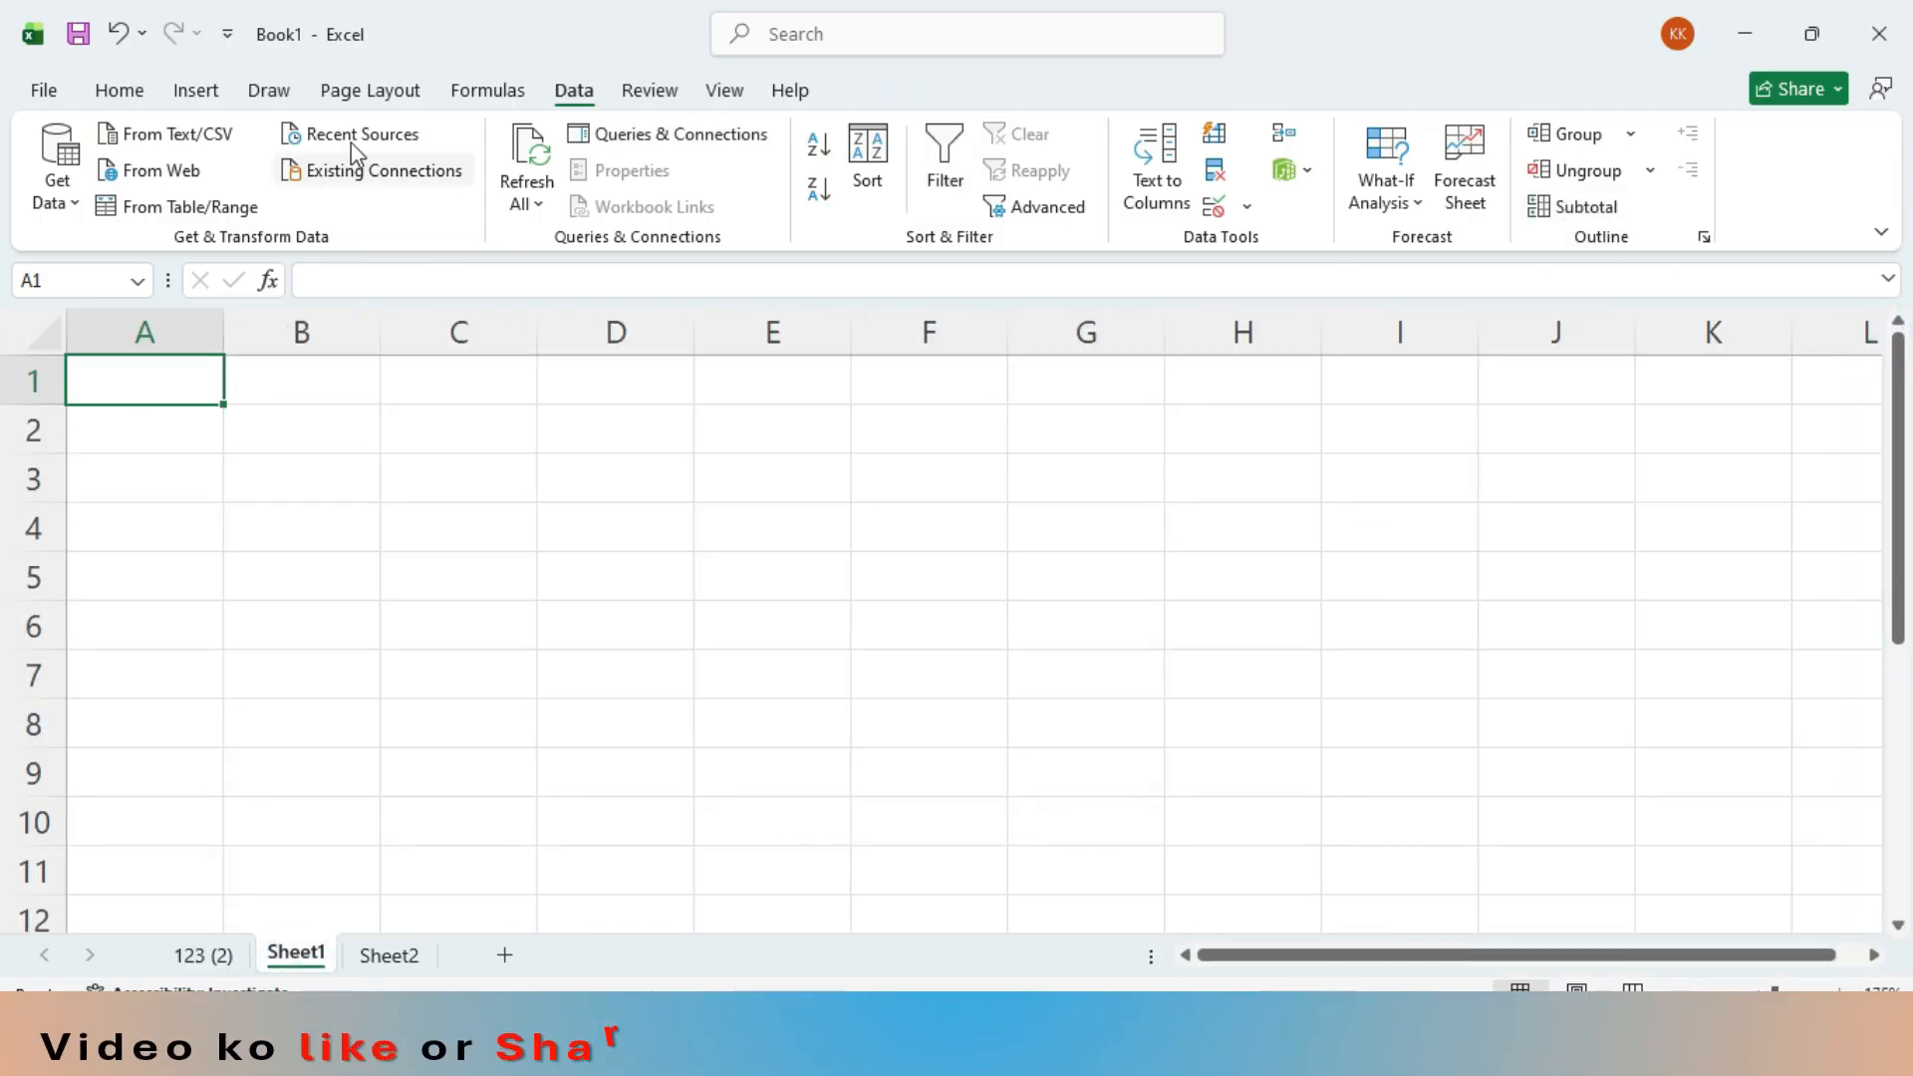
- Connect to the web as a data source with the Basic option, using the copied petrol price search URL
click(185, 178)
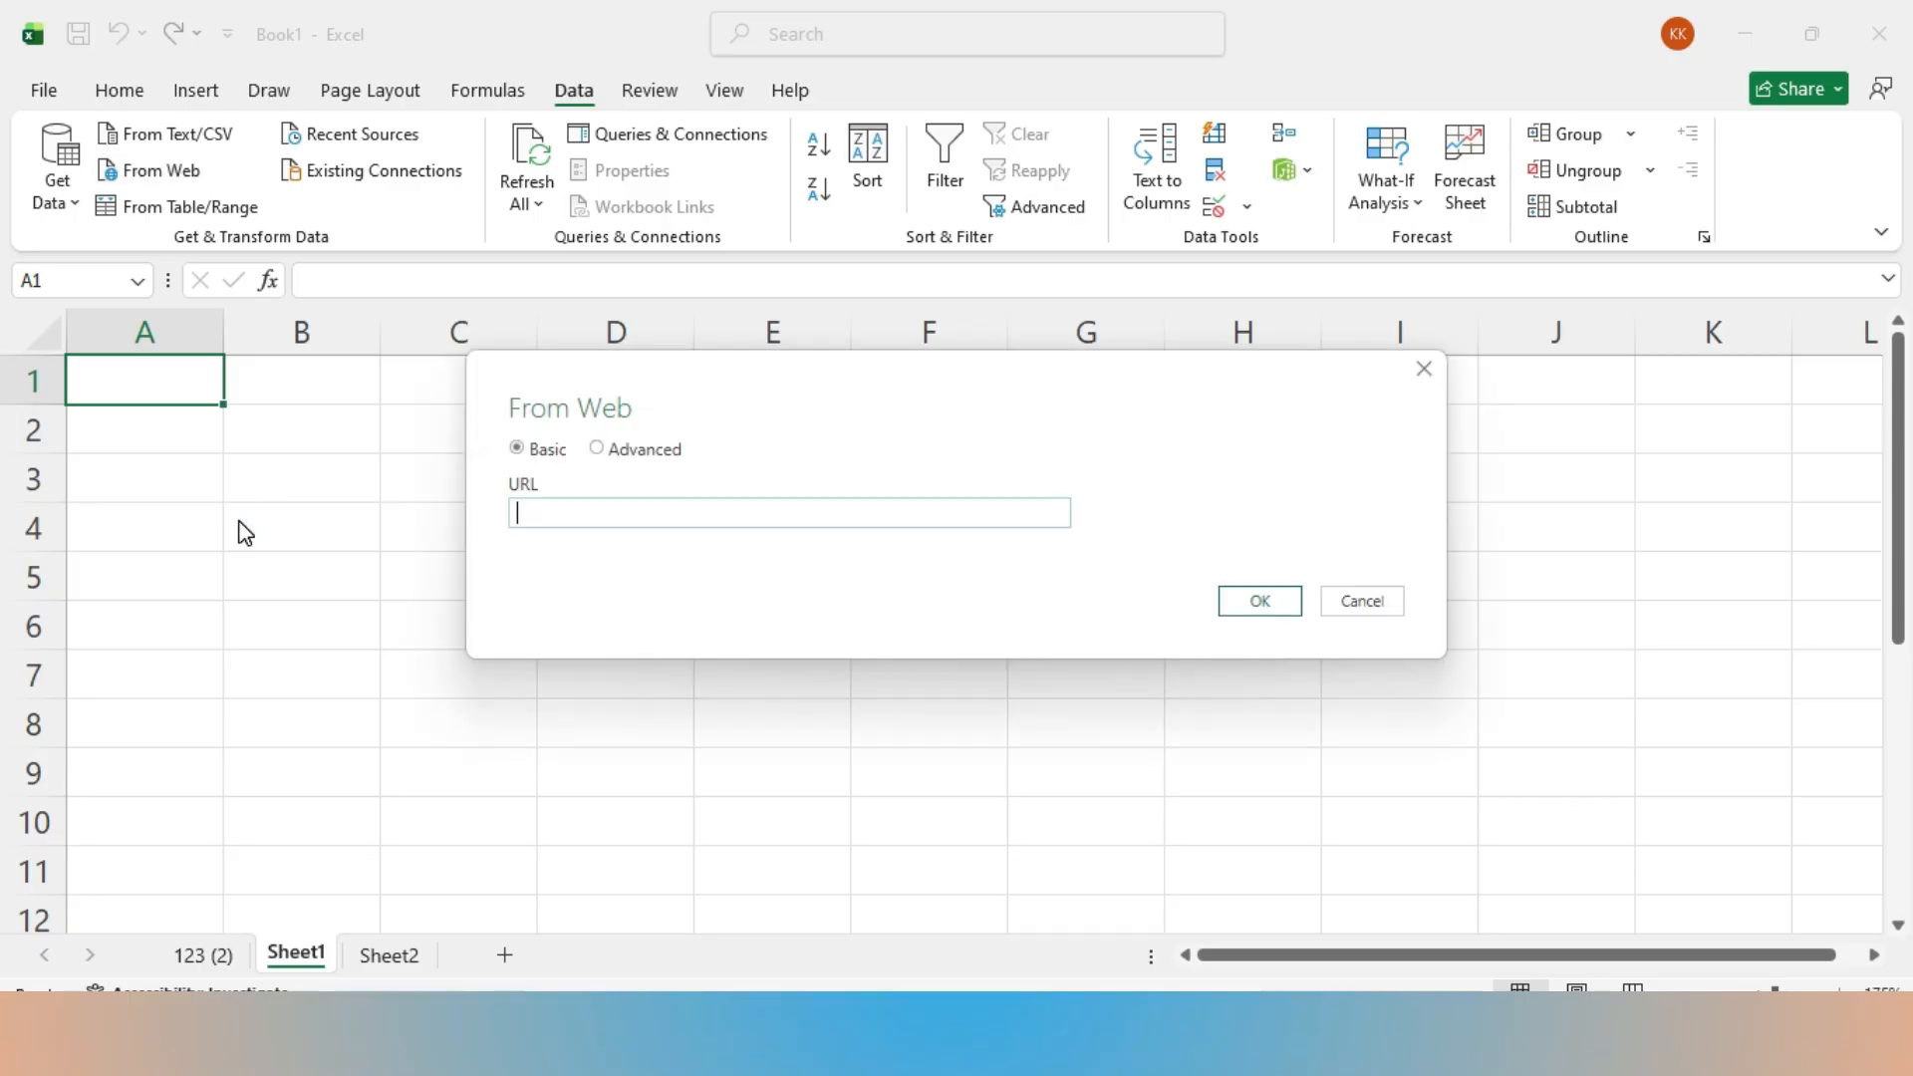
click(568, 516)
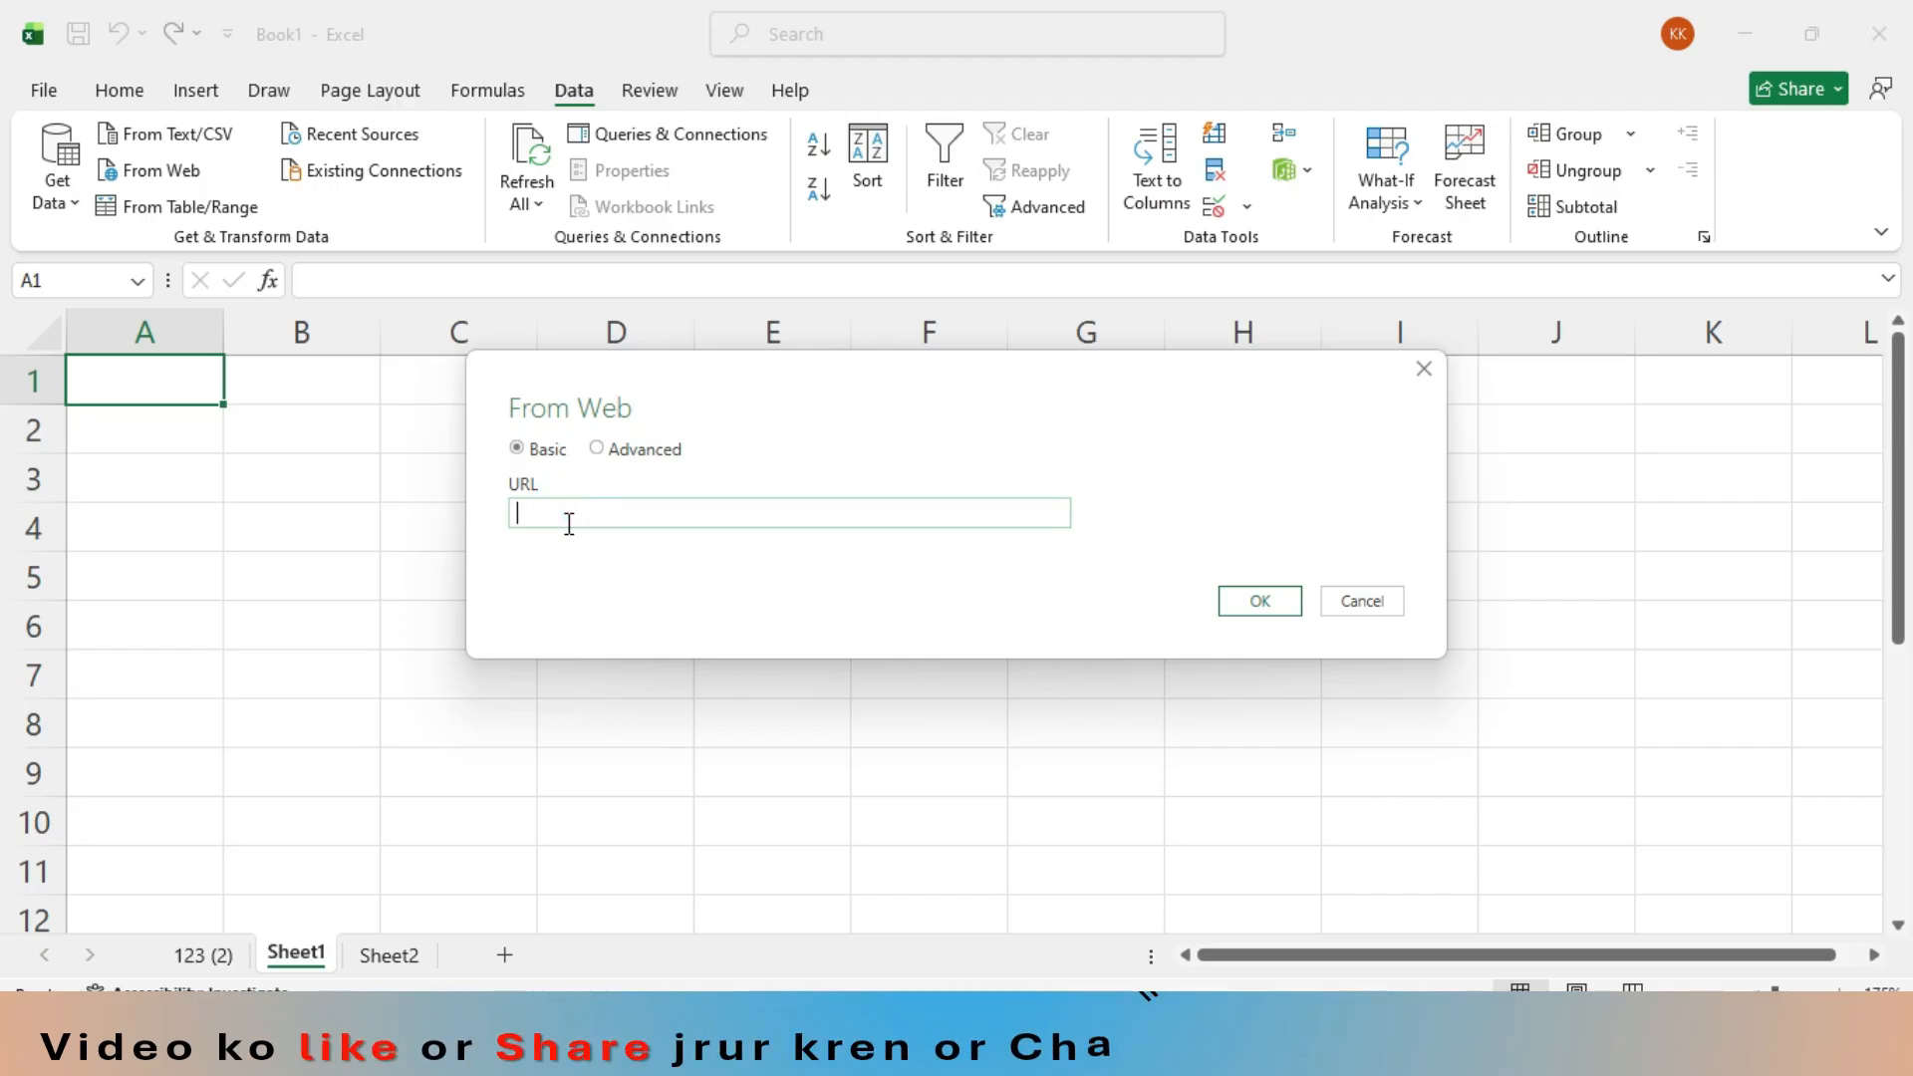
key(ctrl+v)
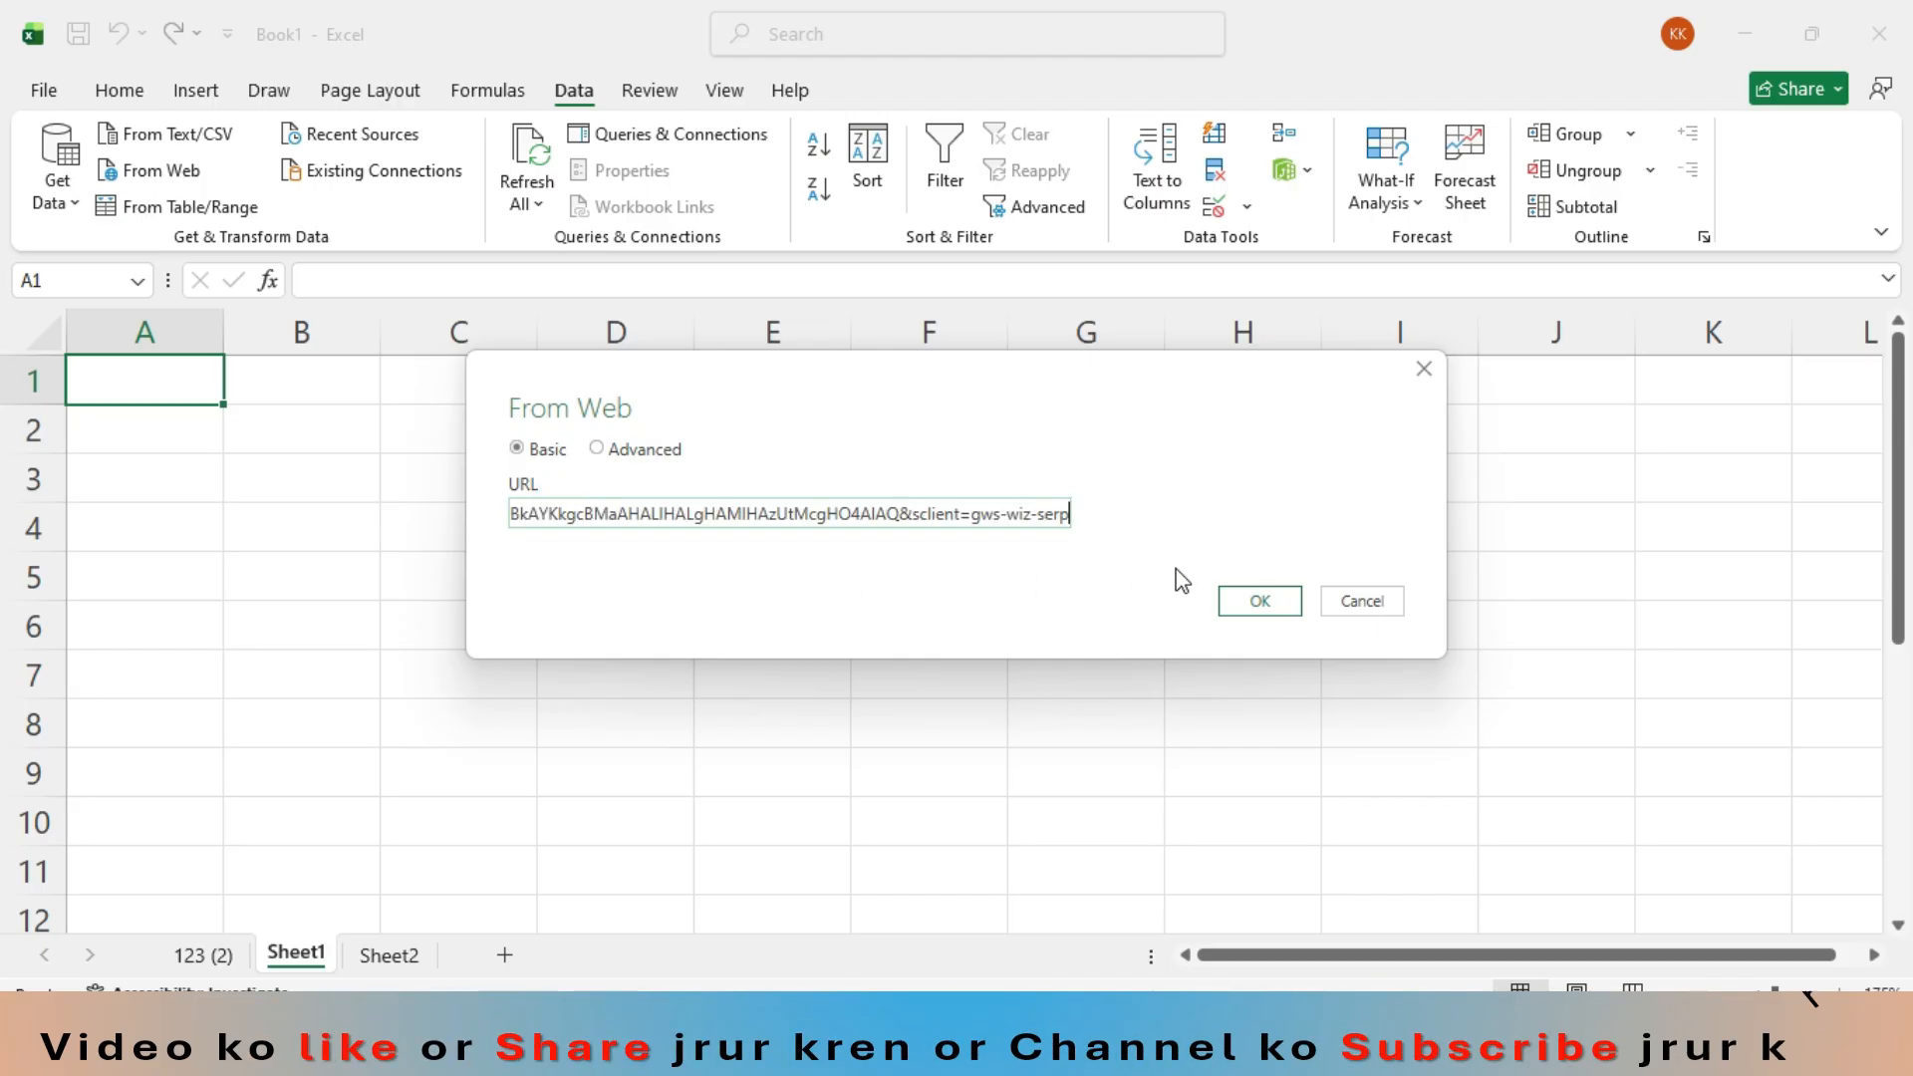
click(1257, 600)
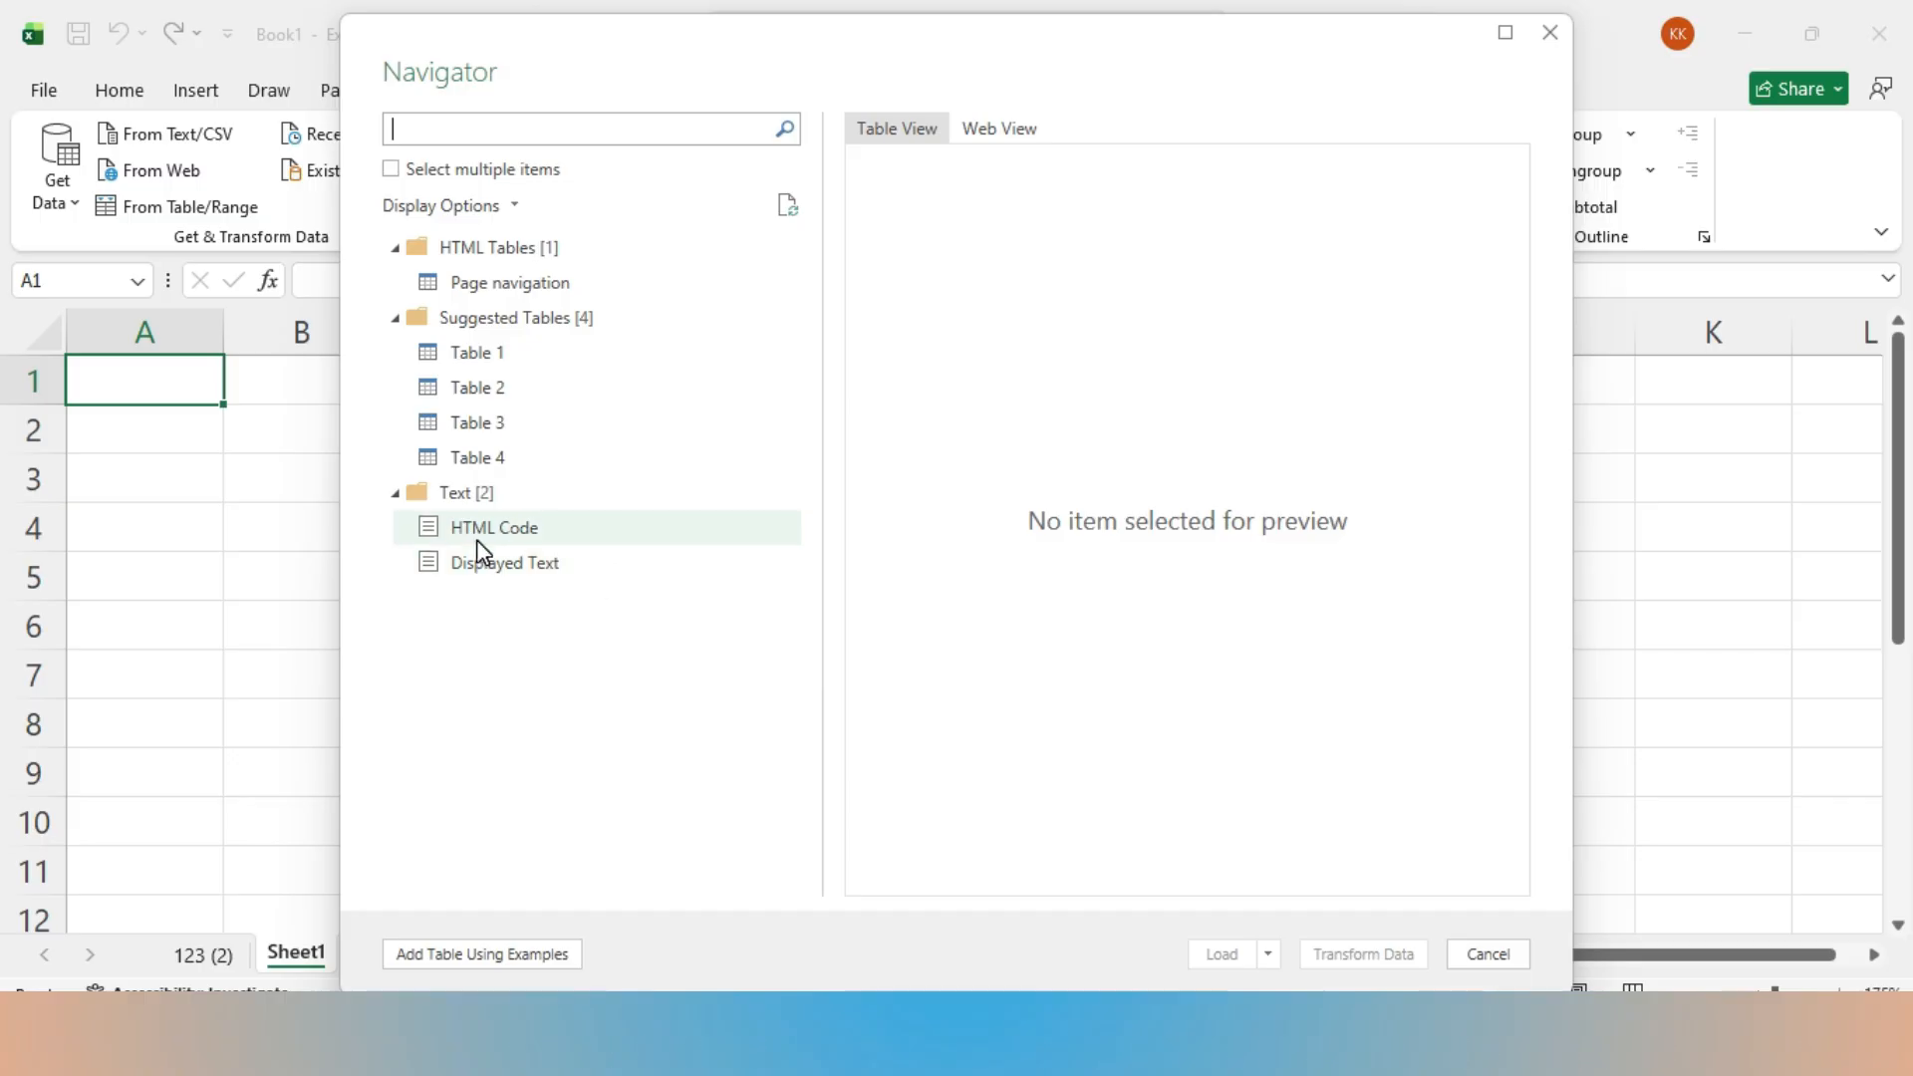
- Preview the suggested Table 1 in both web and table view, and load it into a new worksheet
click(499, 353)
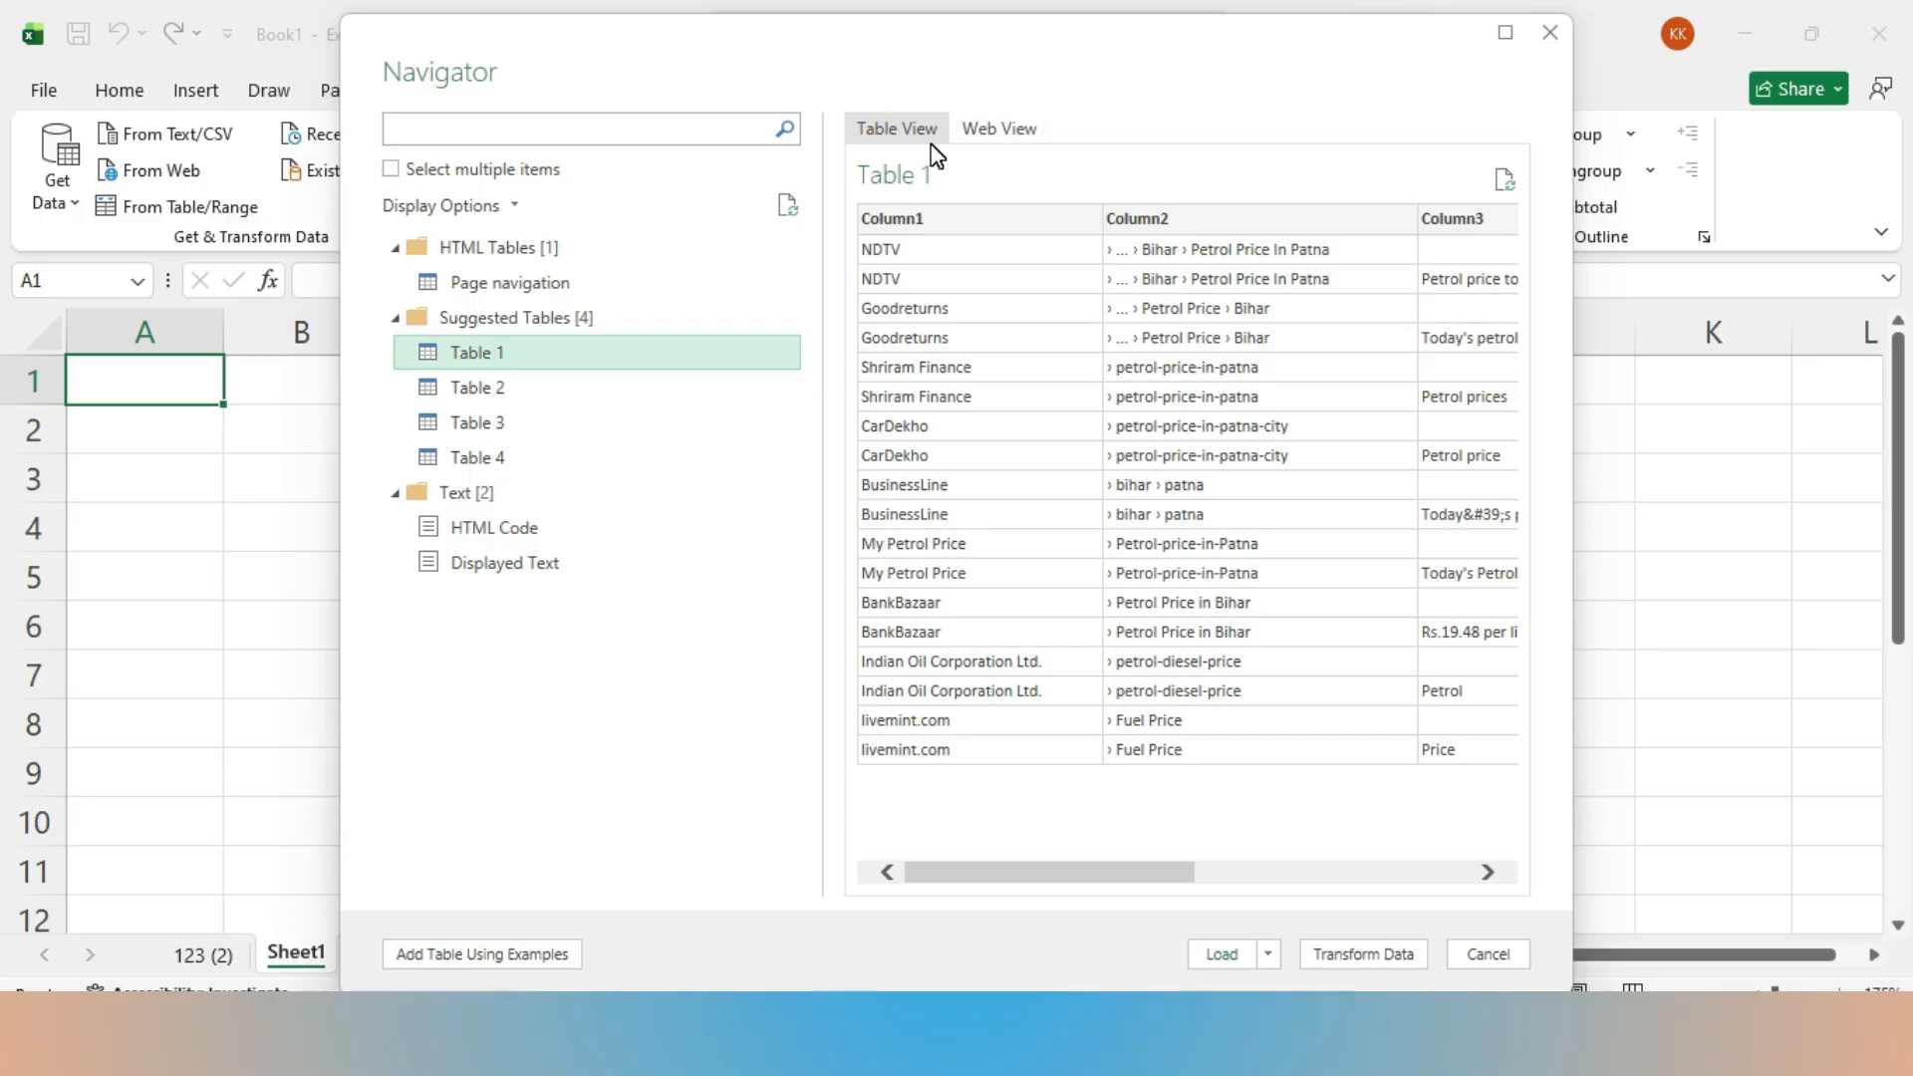
click(1018, 132)
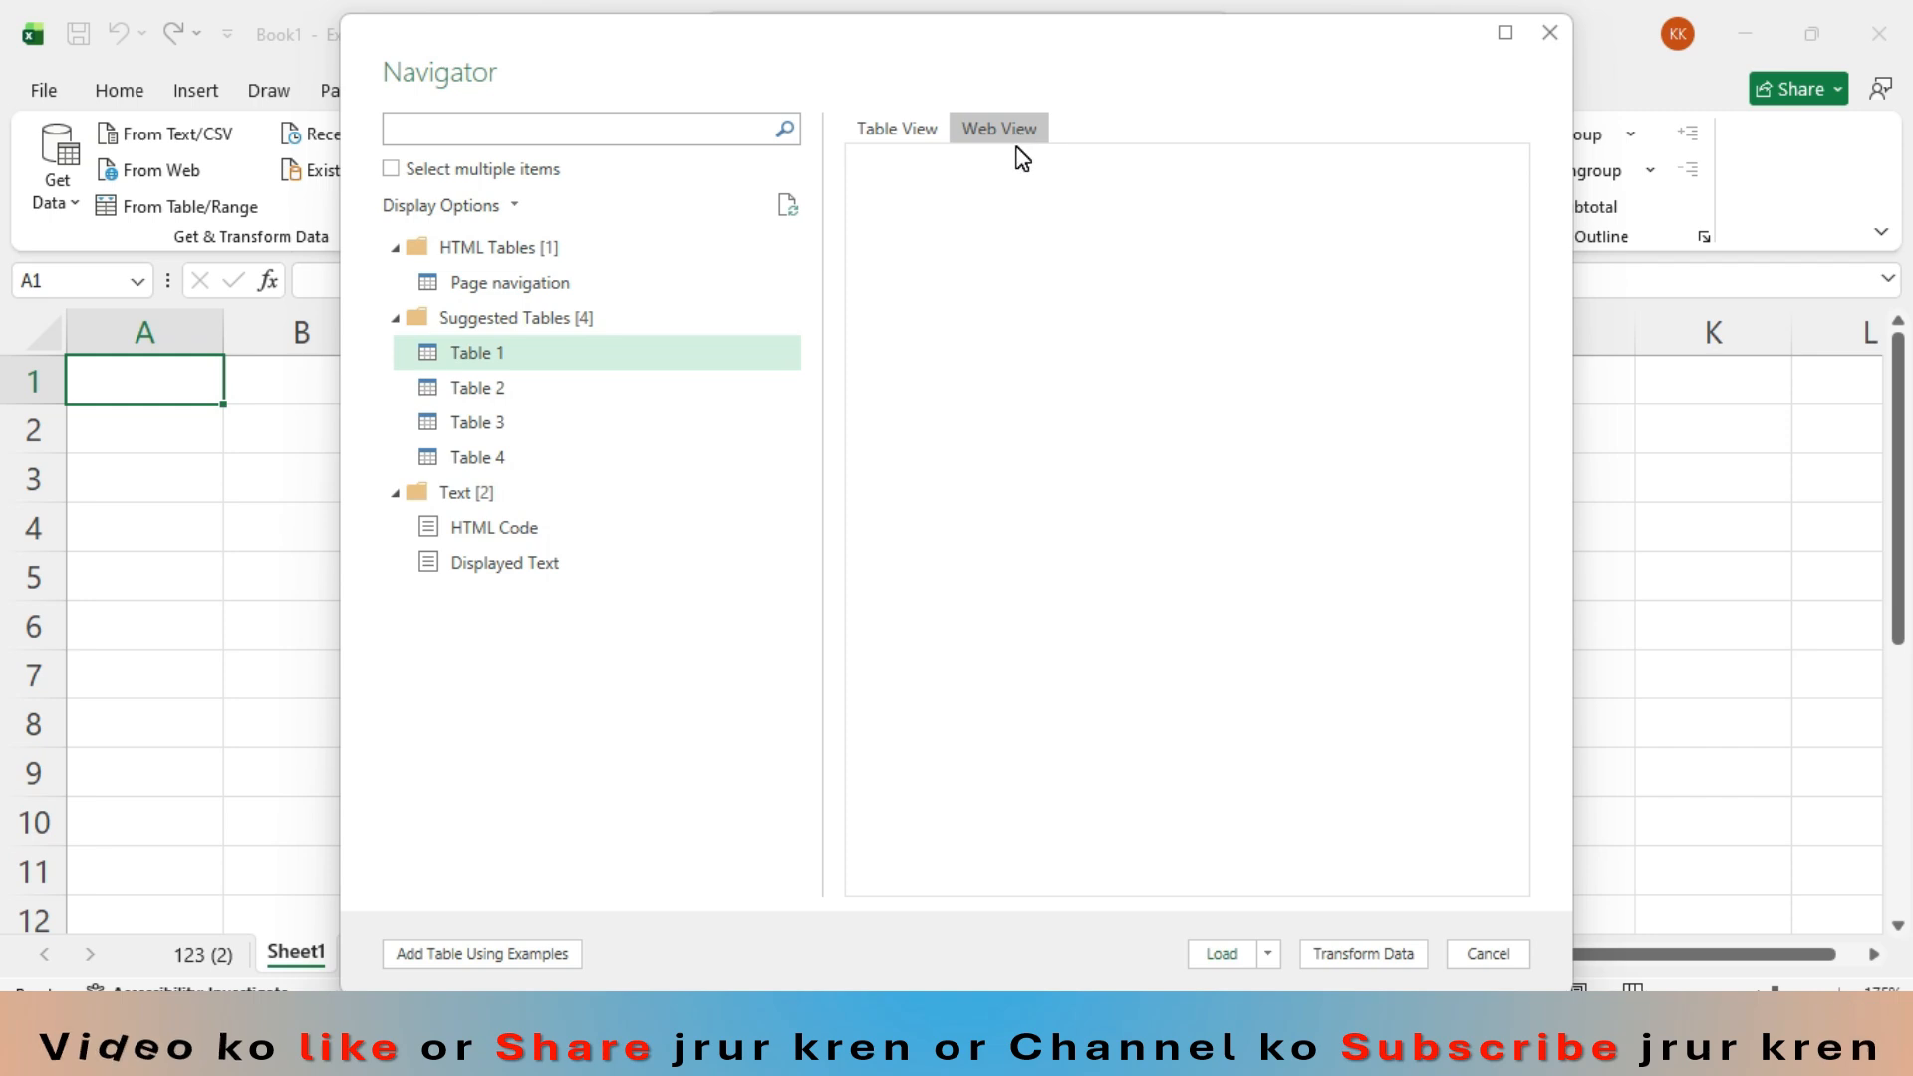
click(908, 145)
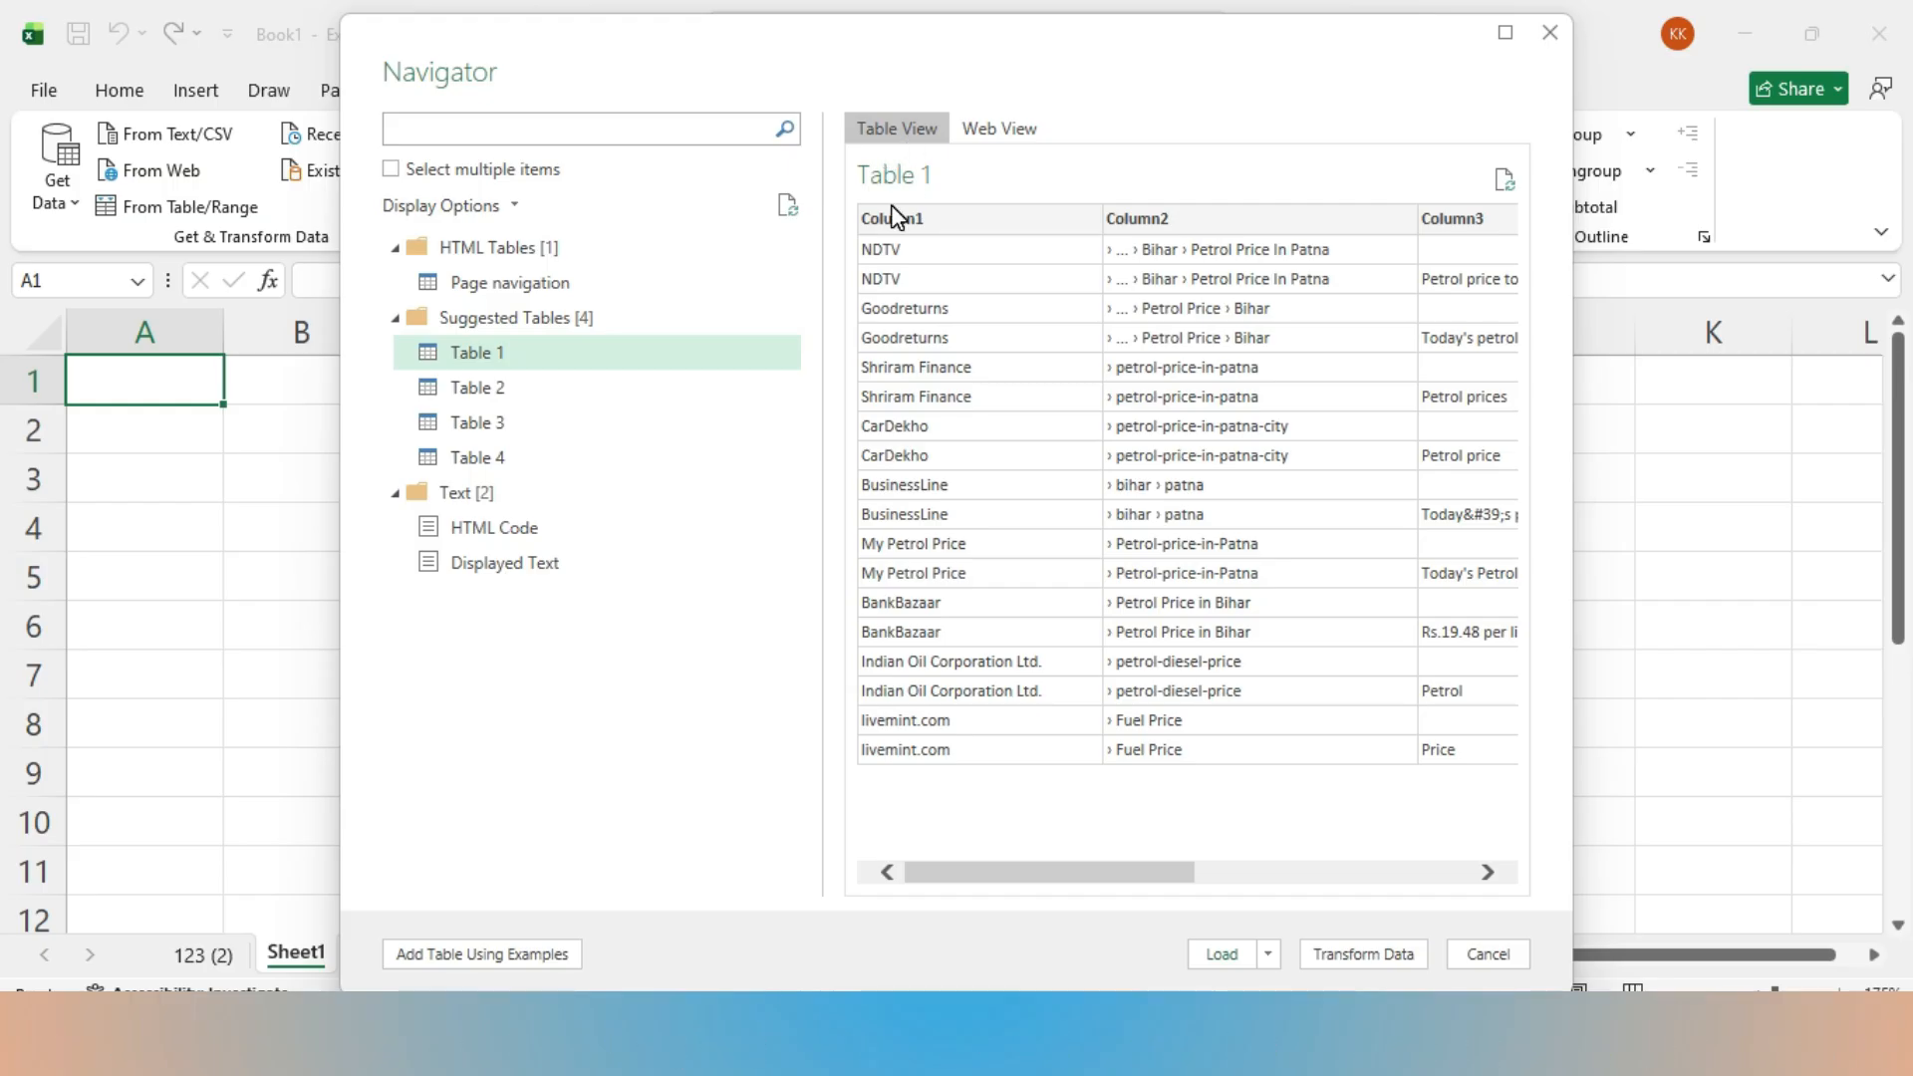
drag(1162, 882, 1096, 918)
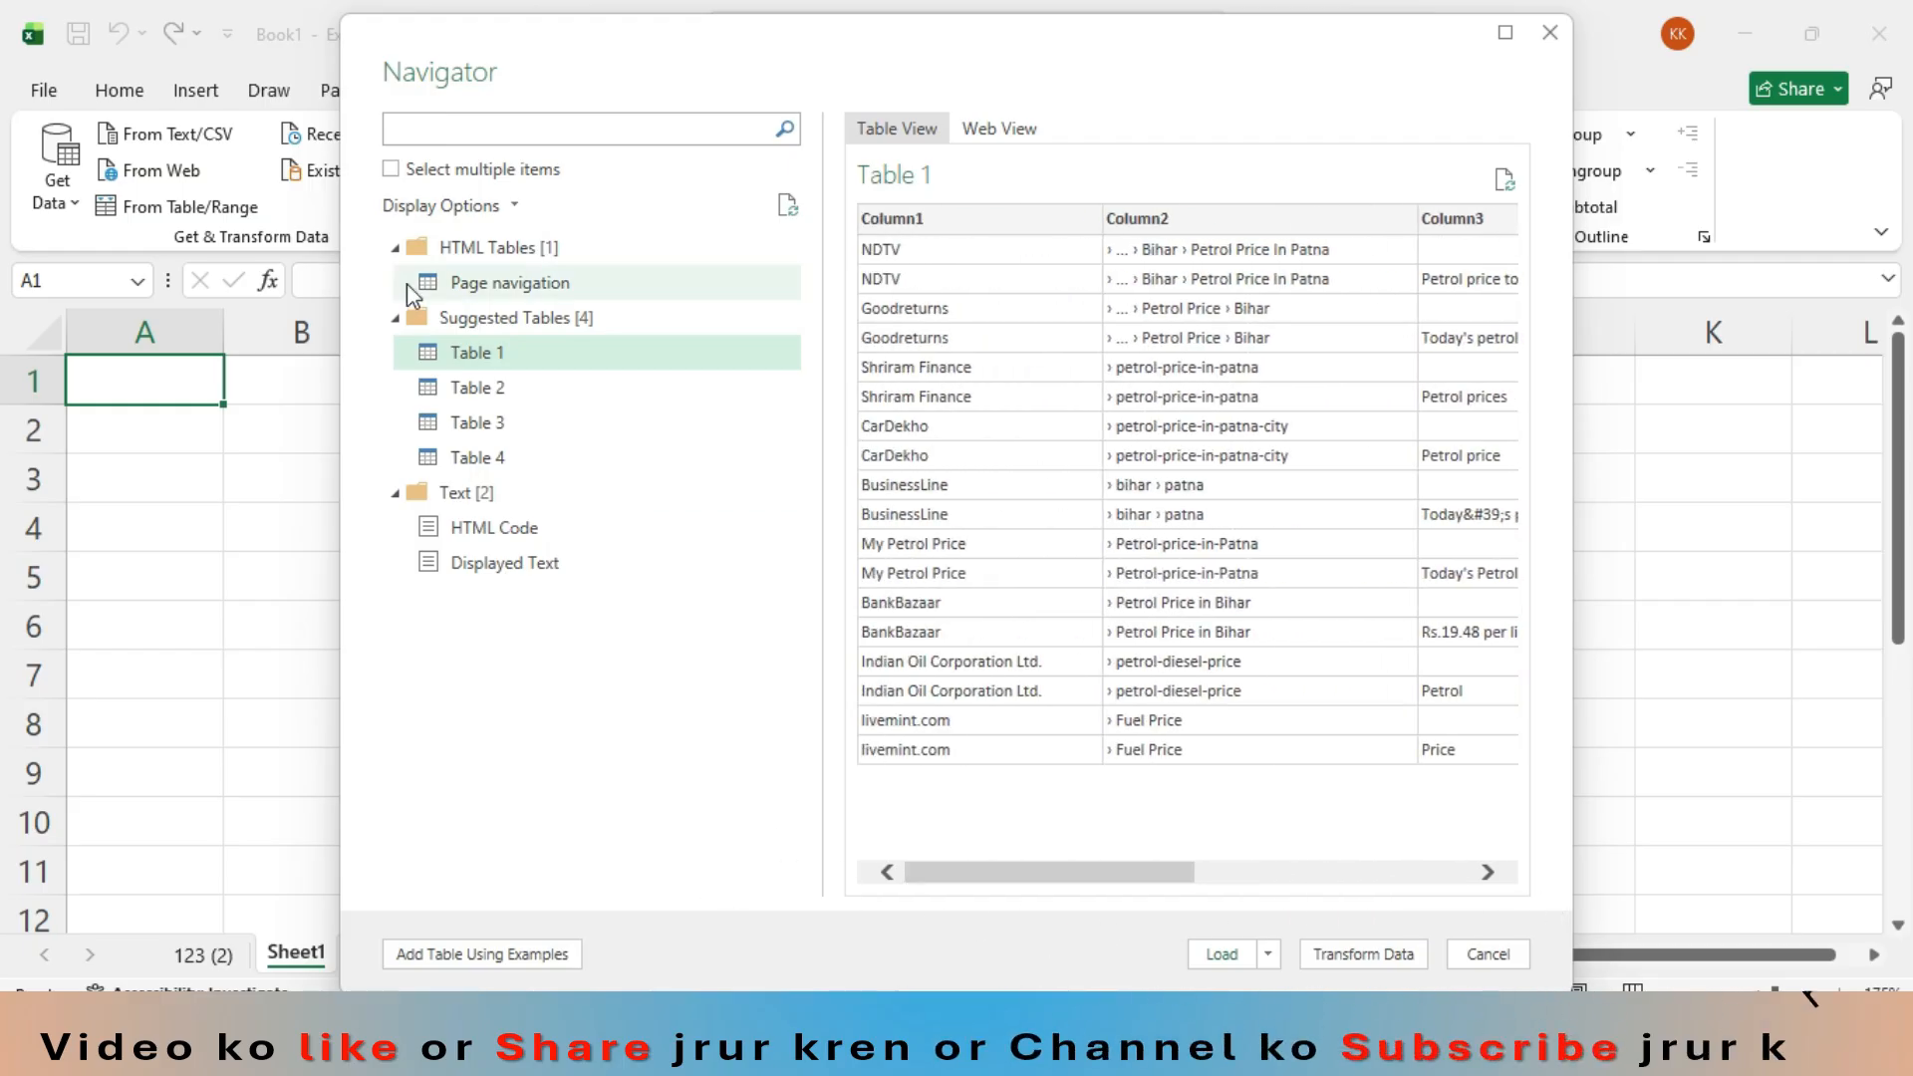
click(1217, 952)
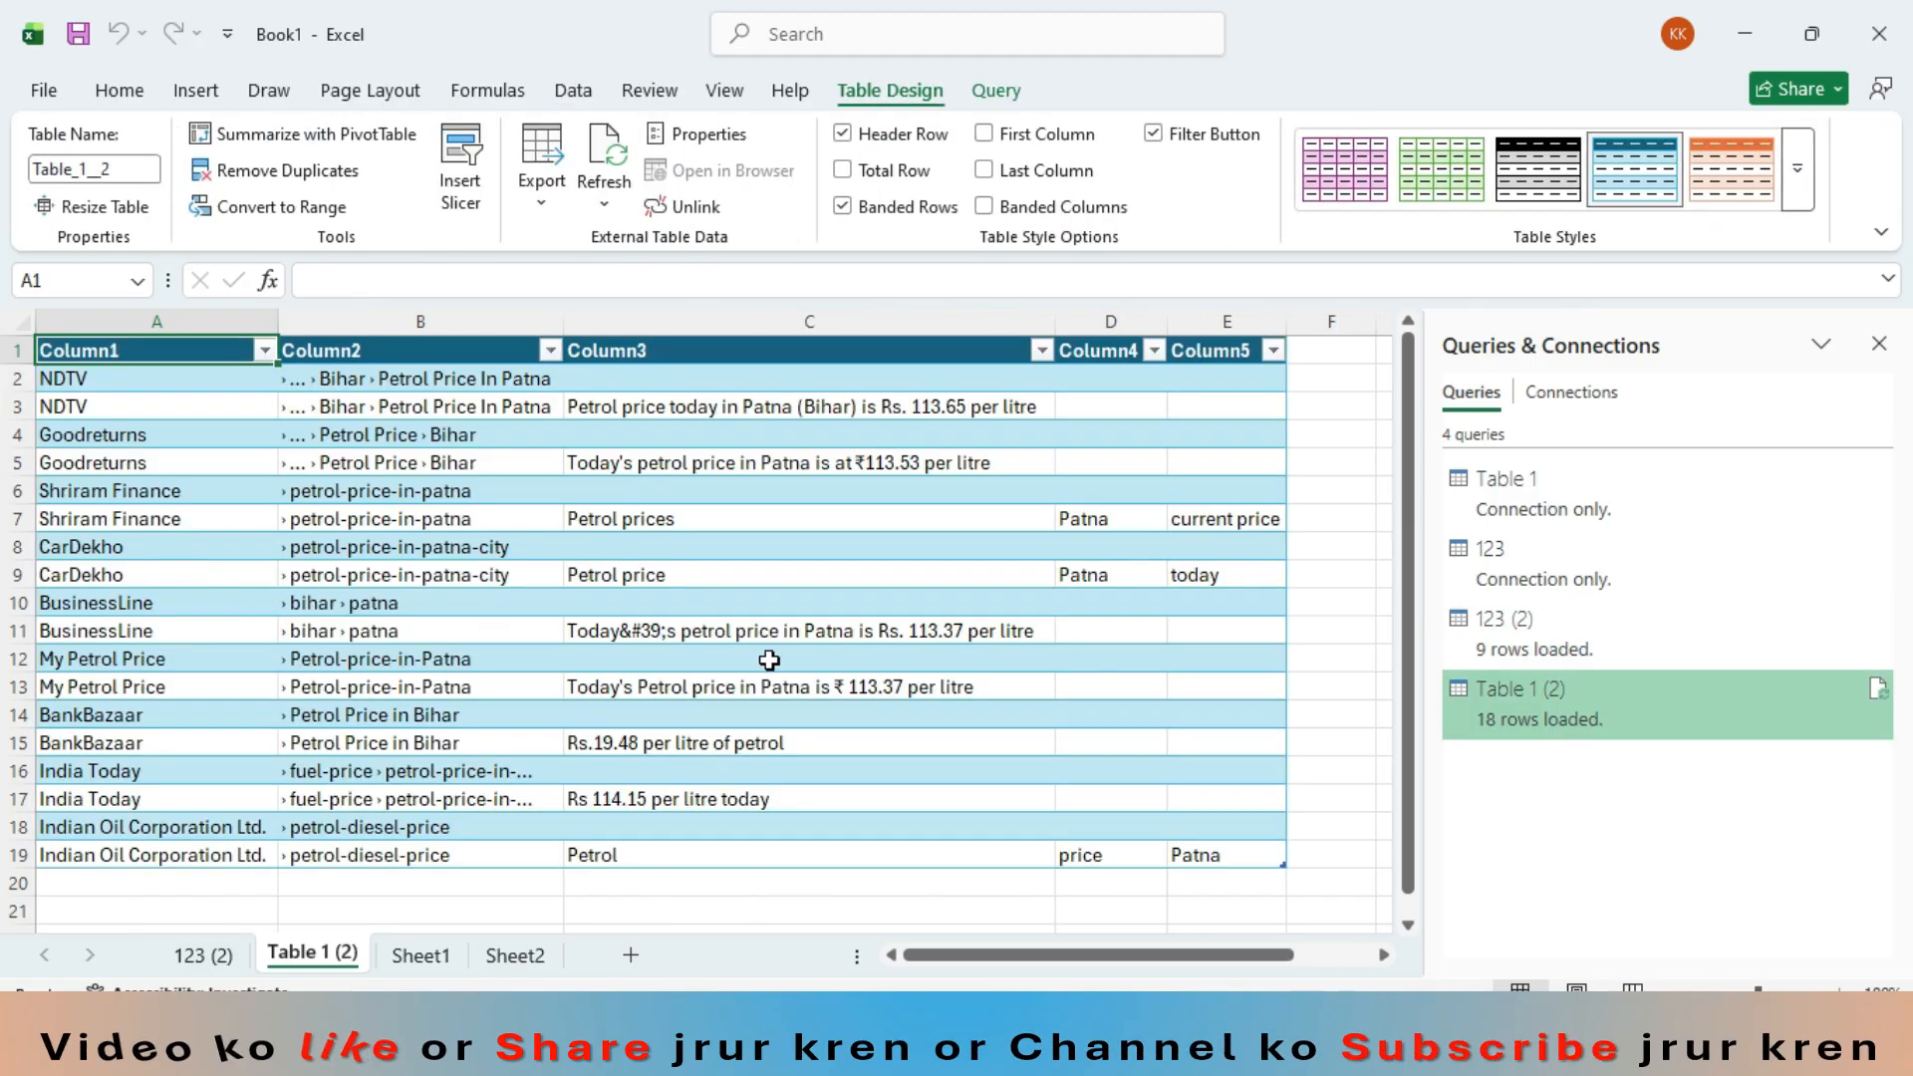
- Look over the loaded petrol price table, close the Queries & Connections pane and bring back the data commands
scroll(757, 598, down, 3)
scroll(738, 677, up, 3)
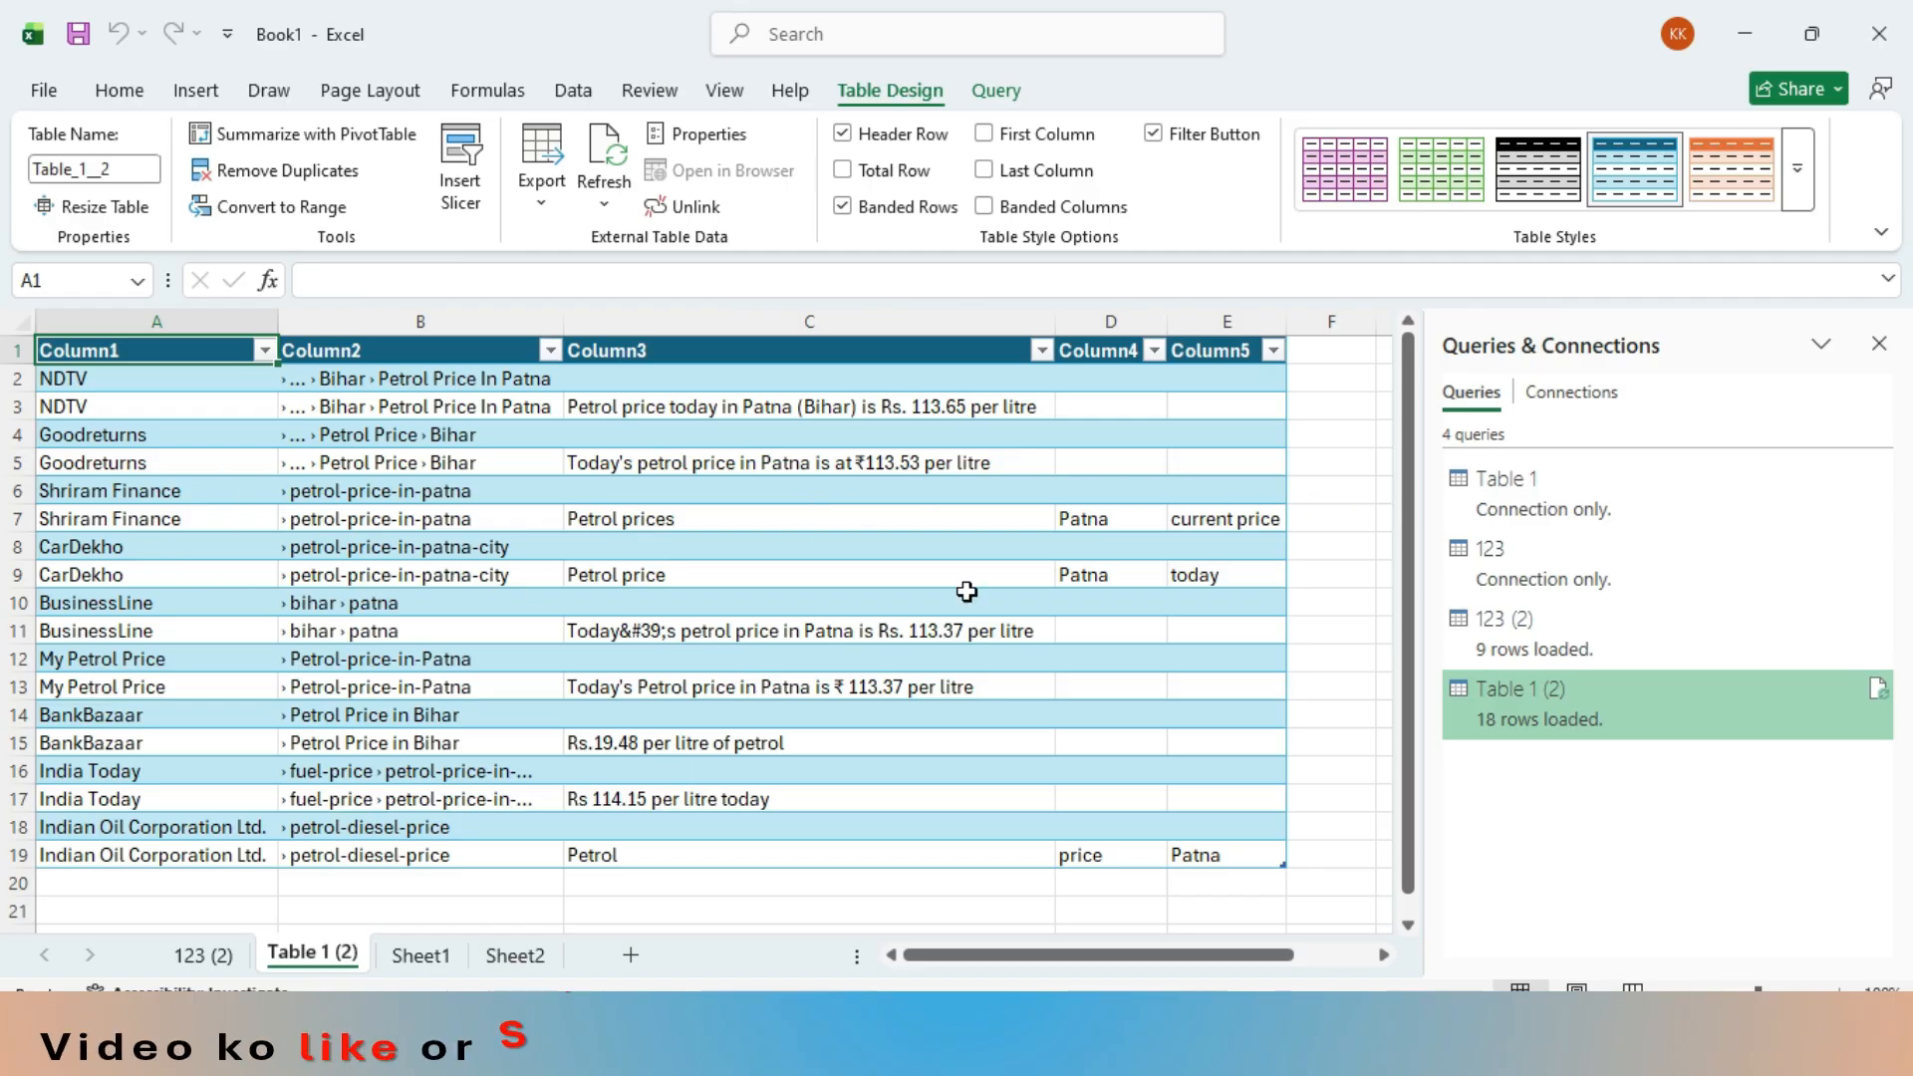
click(1879, 343)
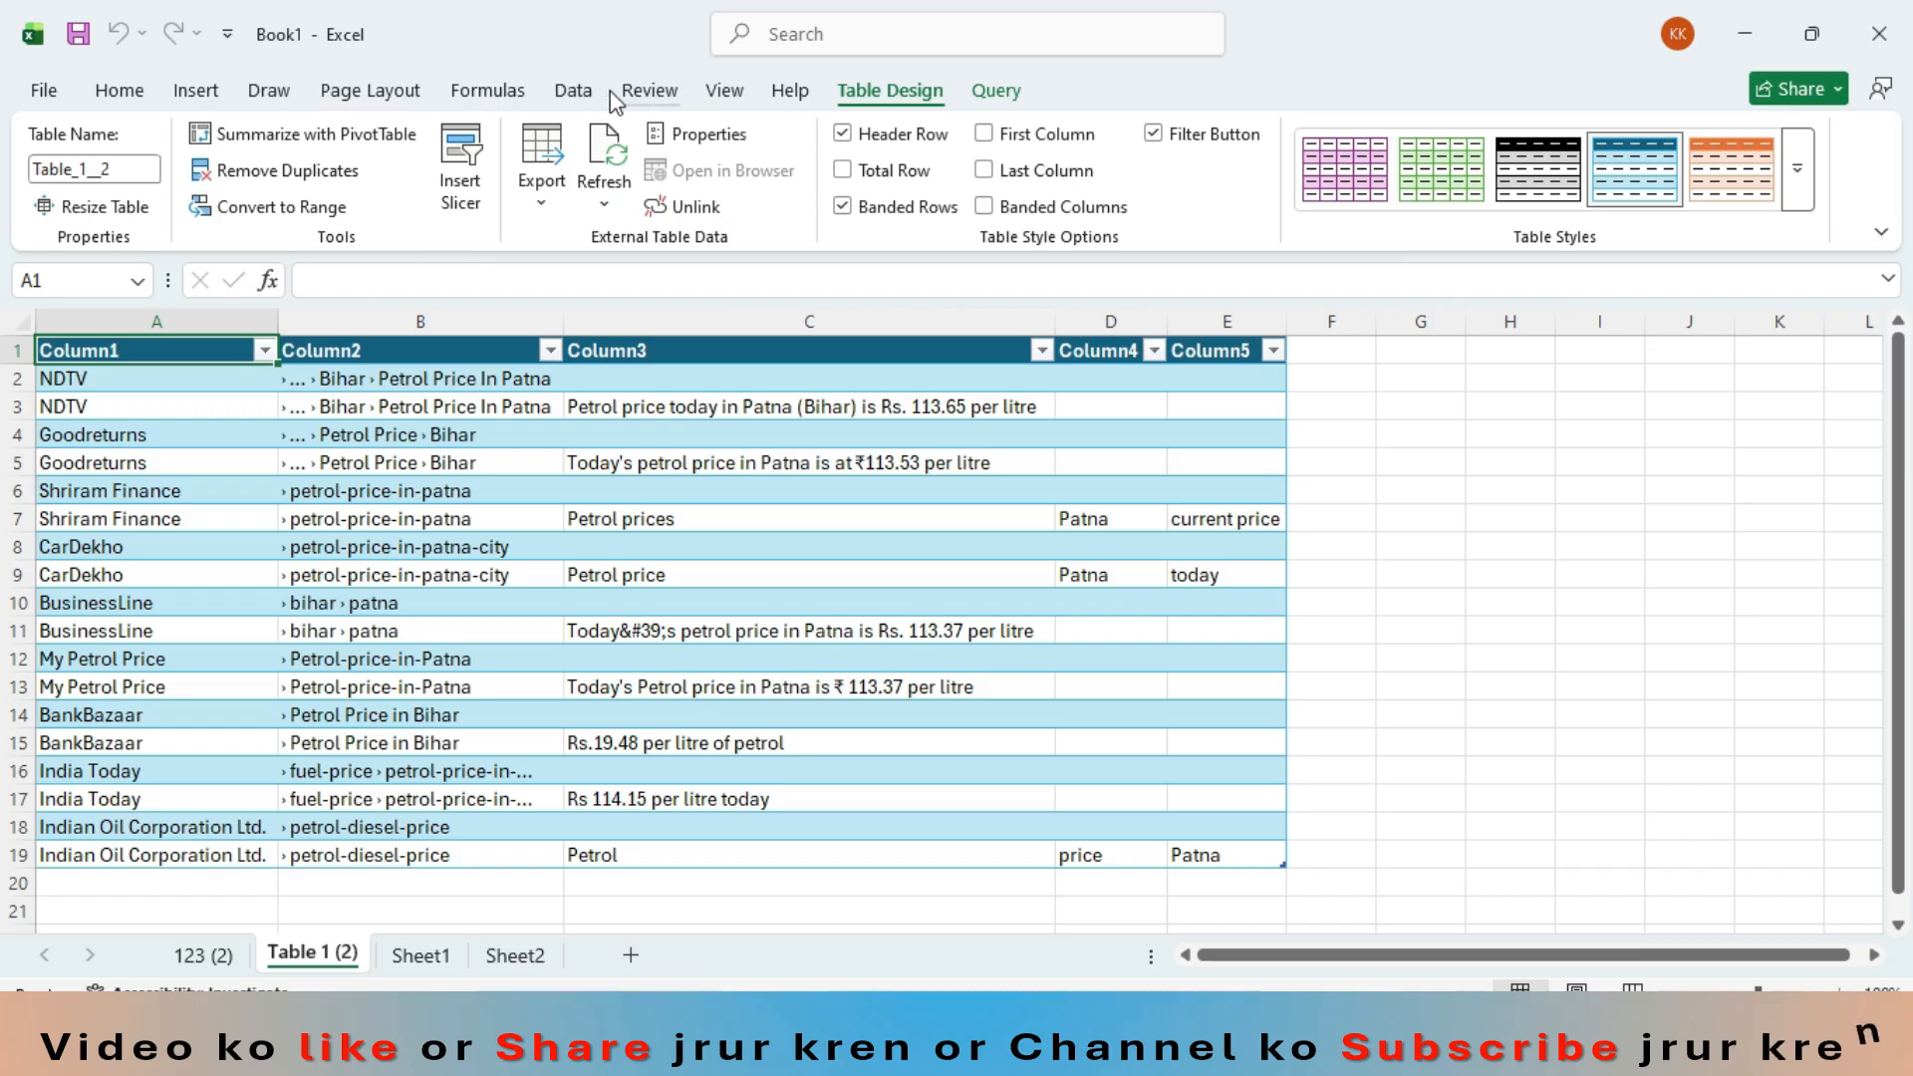
click(574, 91)
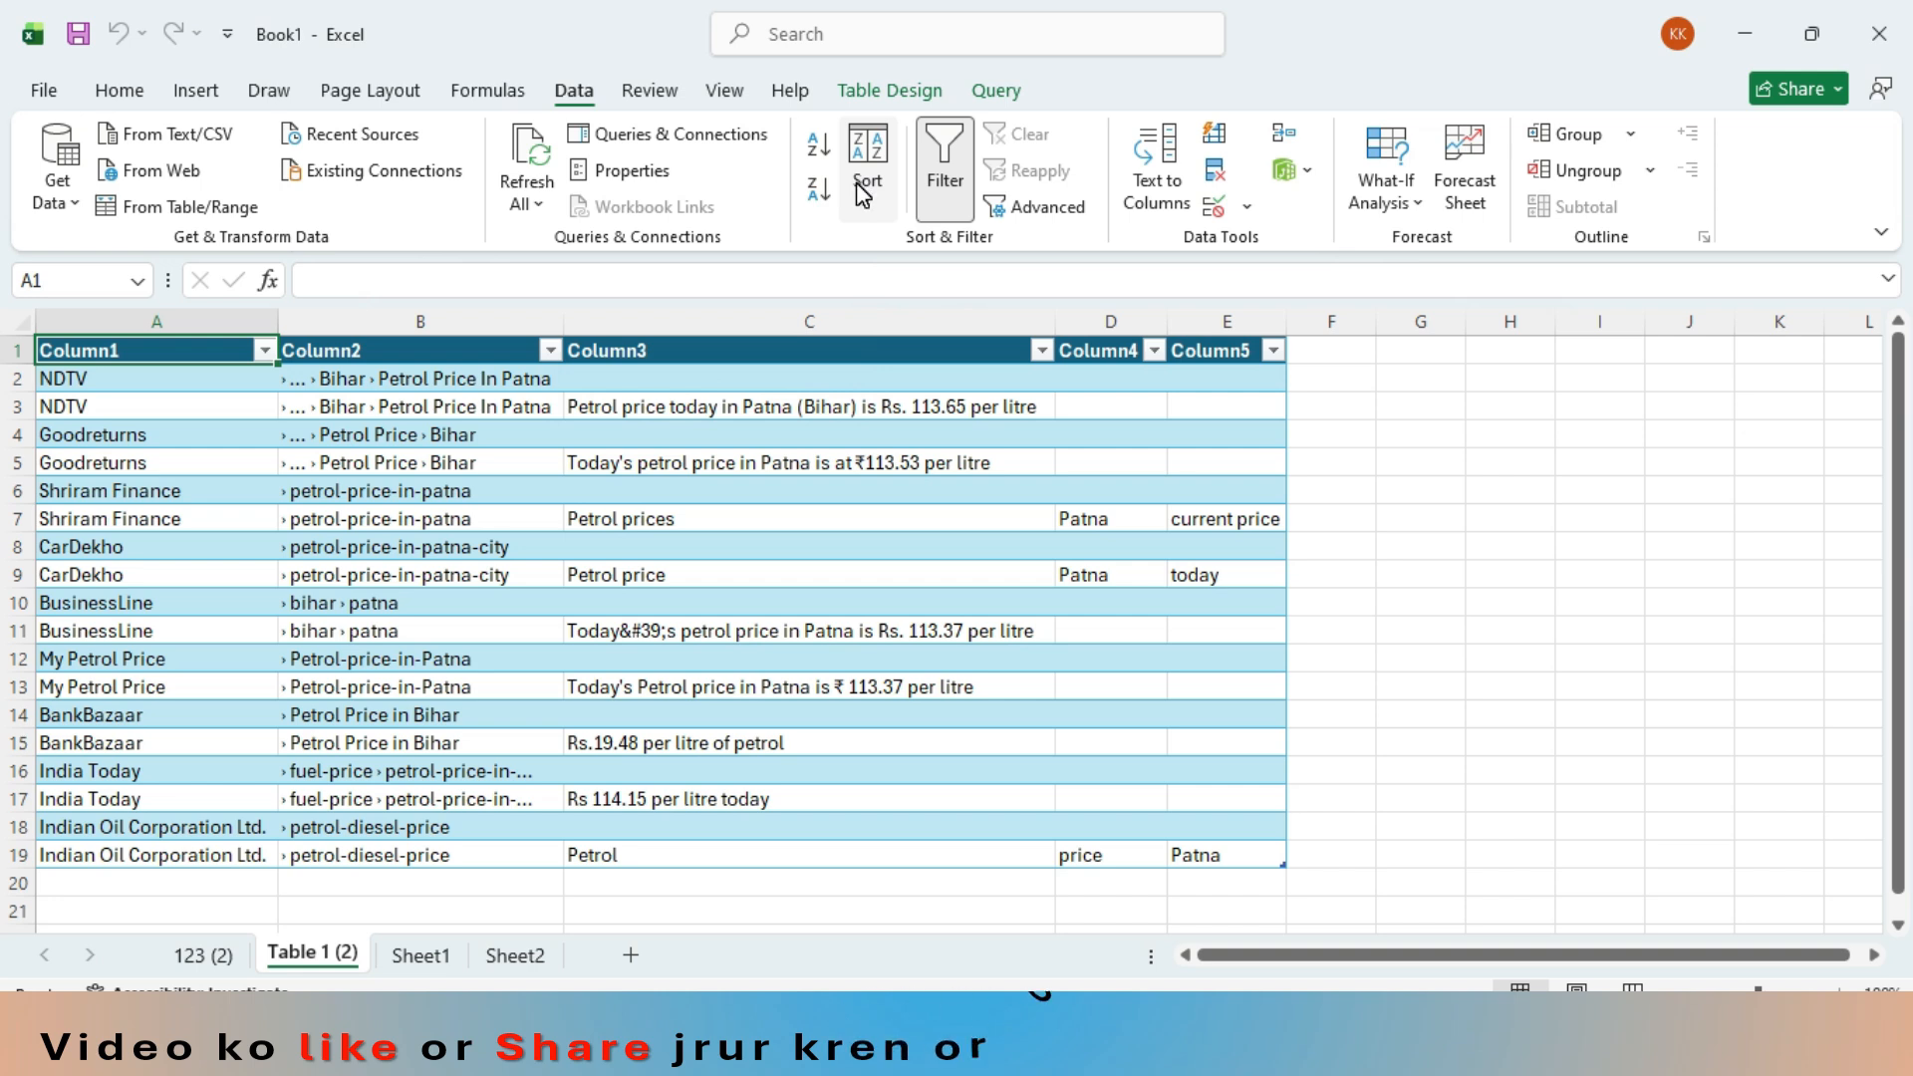
- Switch to the student marks table on Sheet2
click(420, 963)
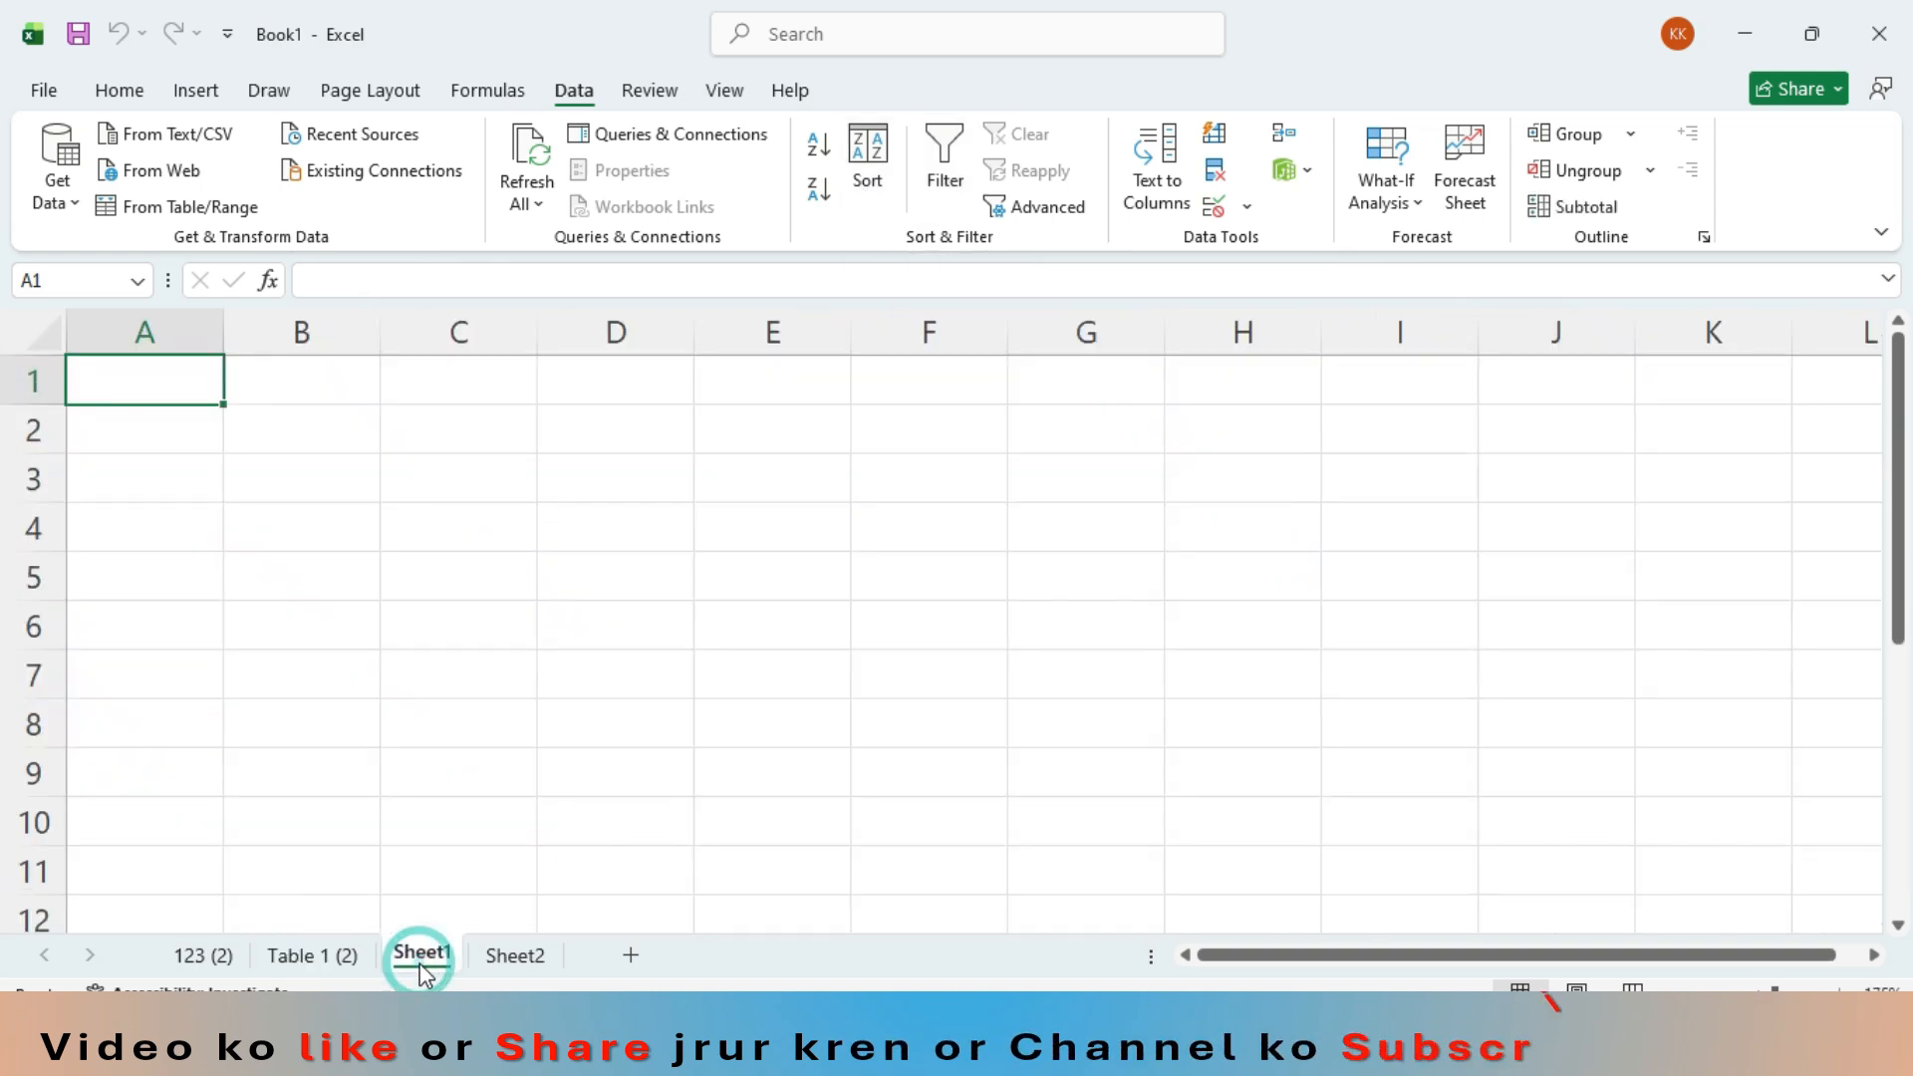
click(518, 963)
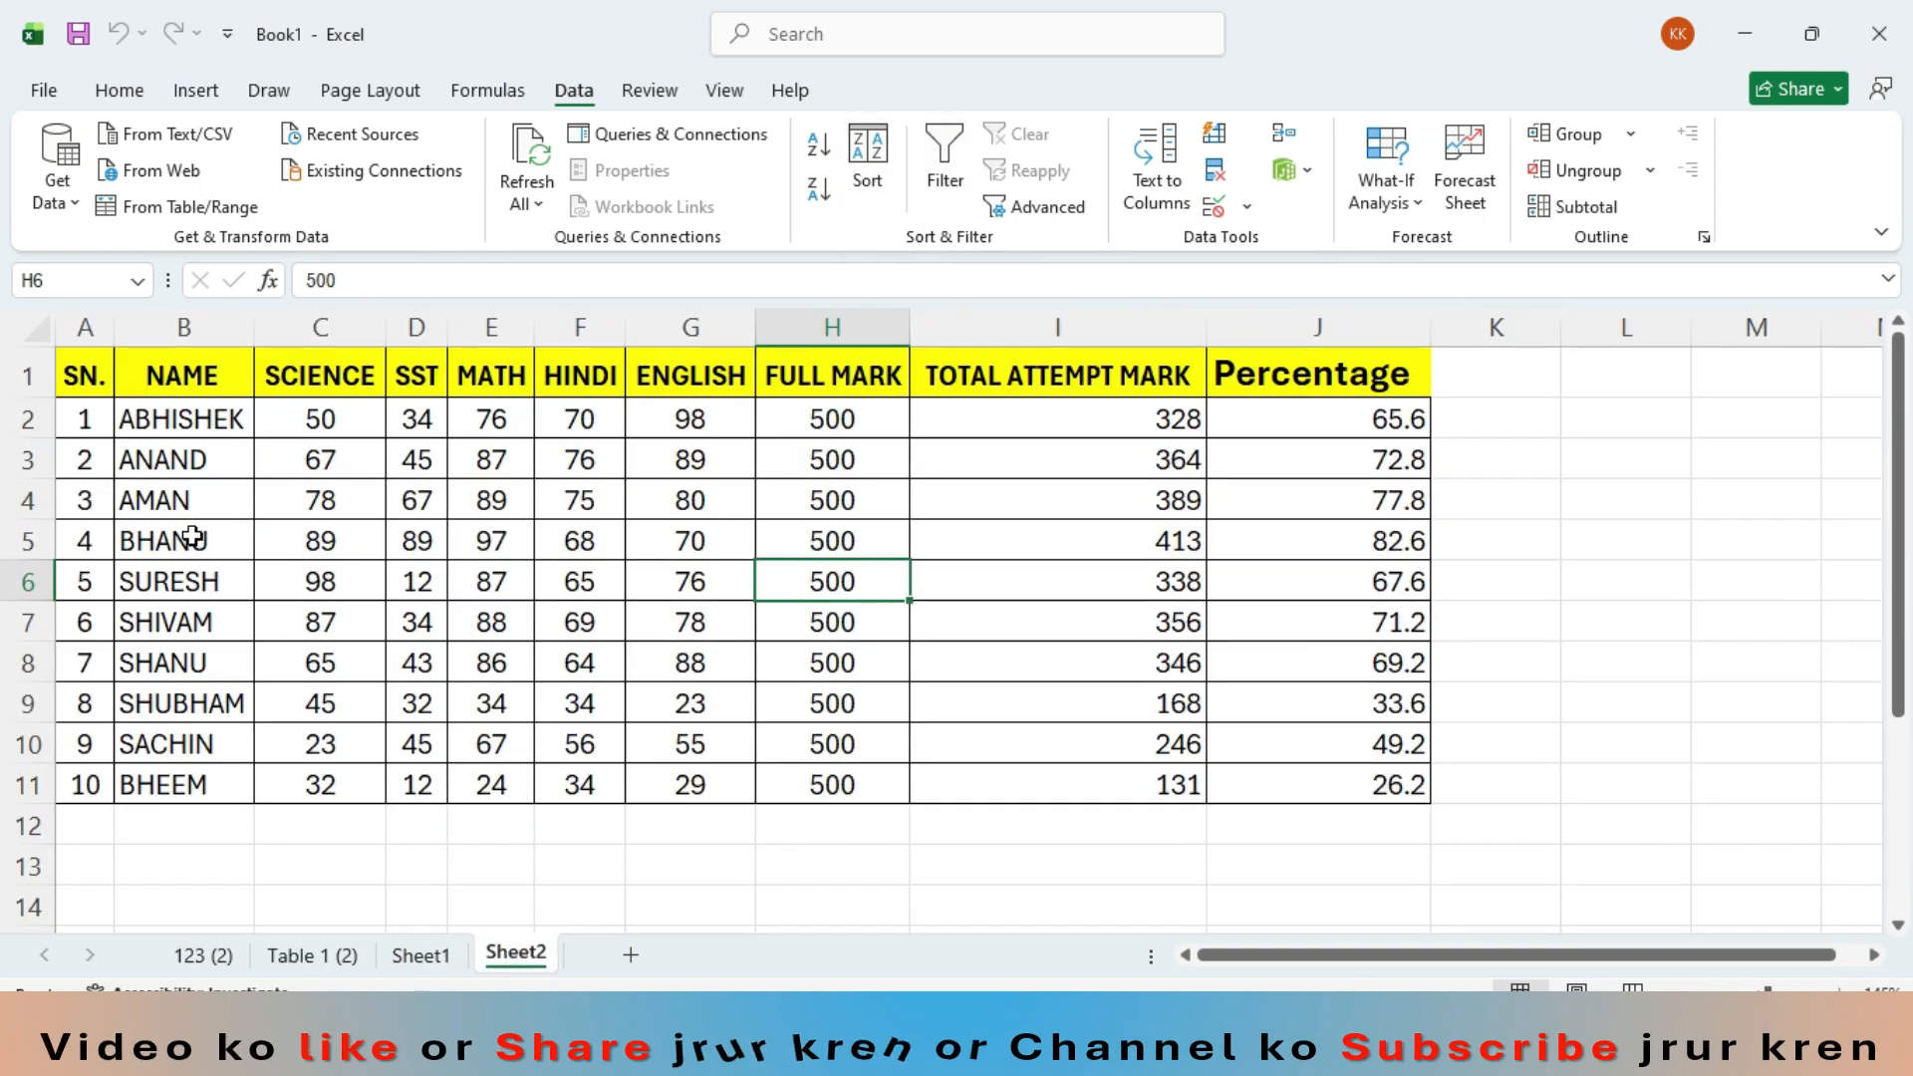
ctrl+scroll(185, 538, up, 2)
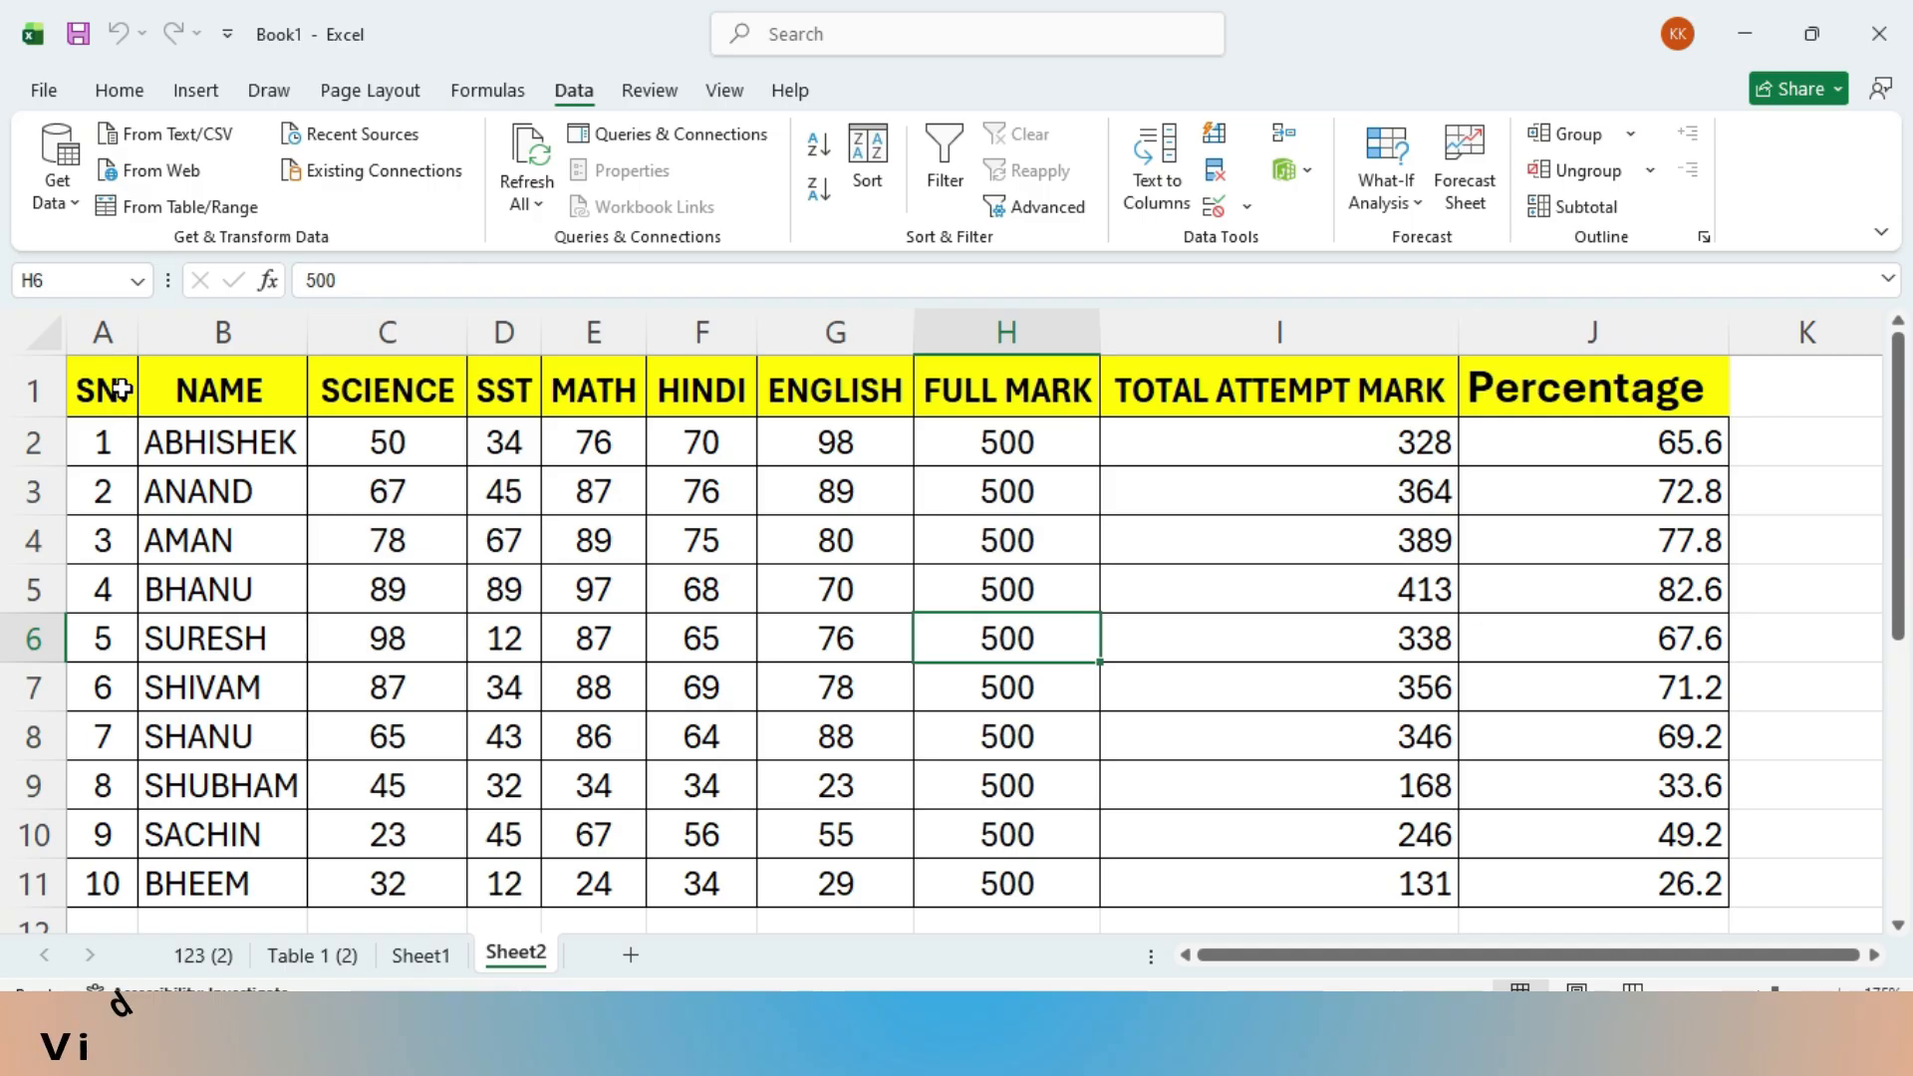
- Sort the SN. values in A2:A11 from largest to smallest, expanding the selection so whole rows move together
click(114, 439)
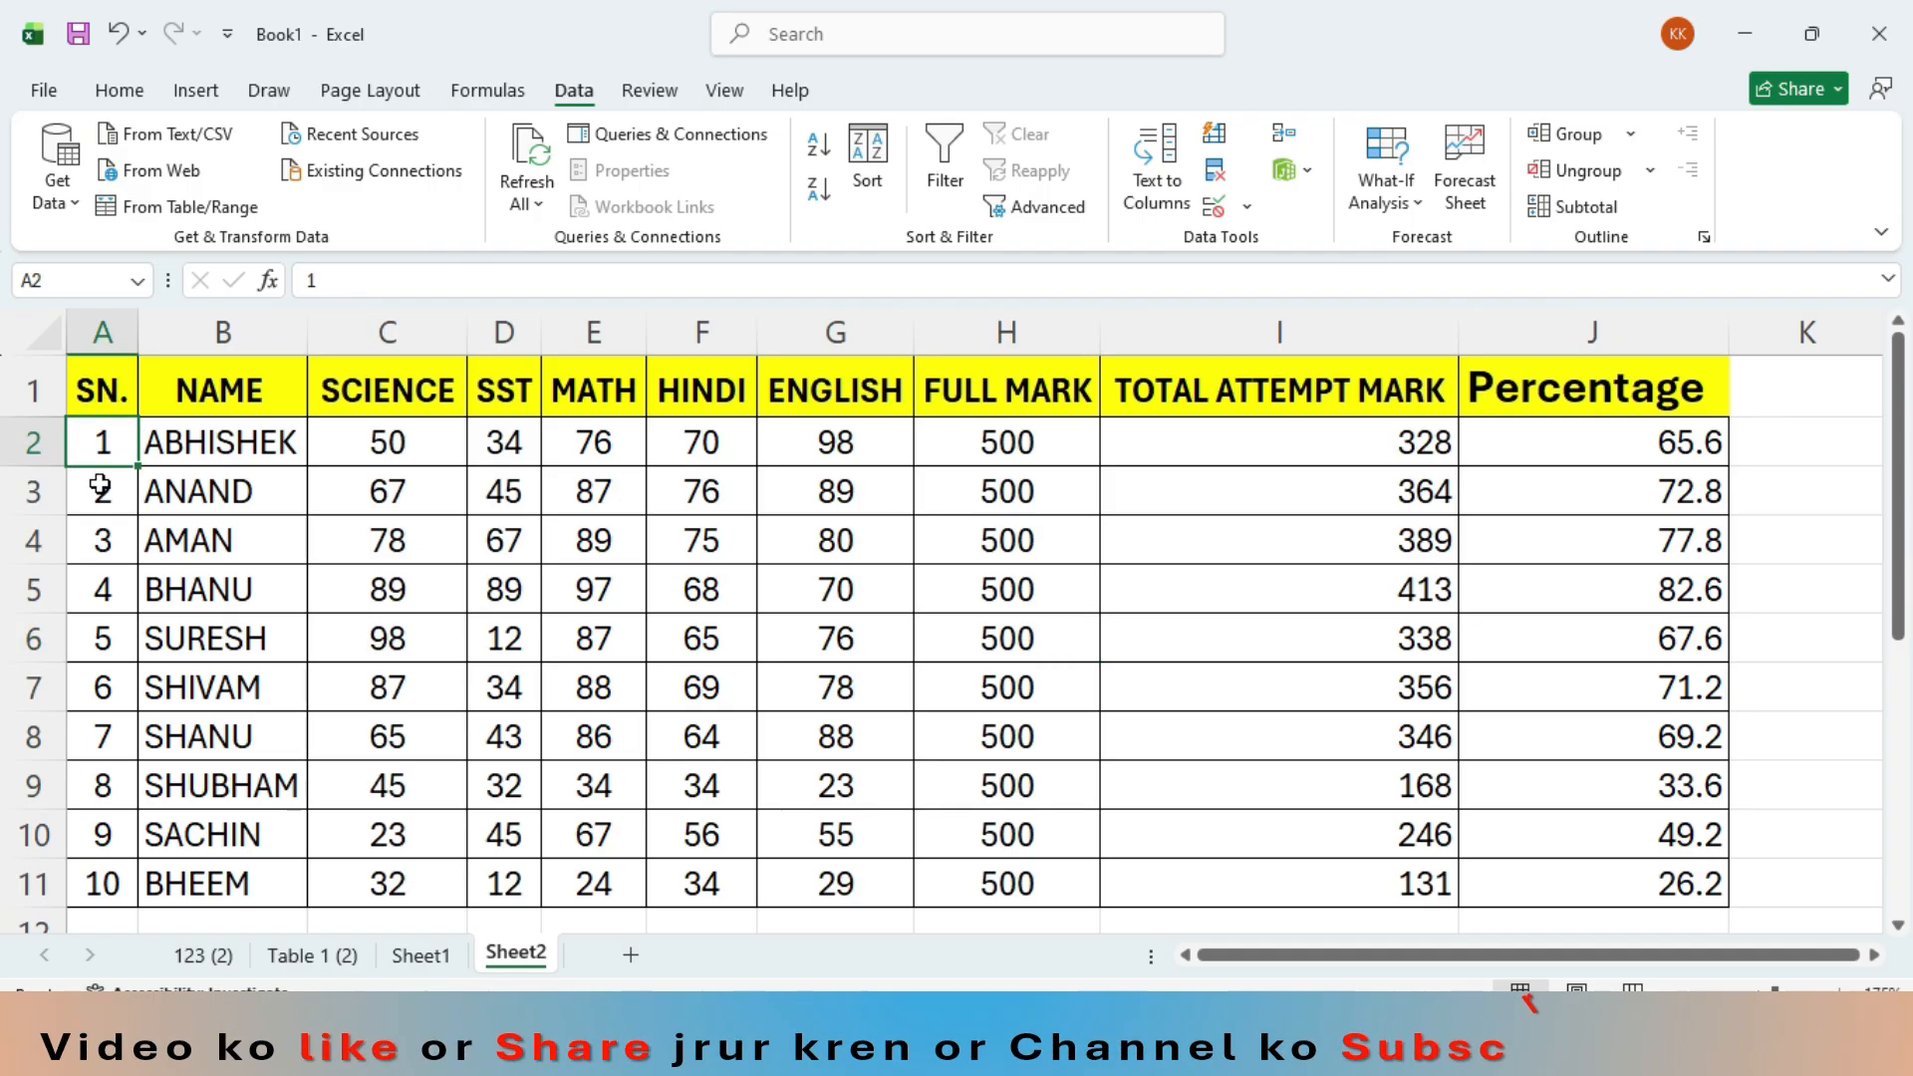
drag(102, 446, 97, 882)
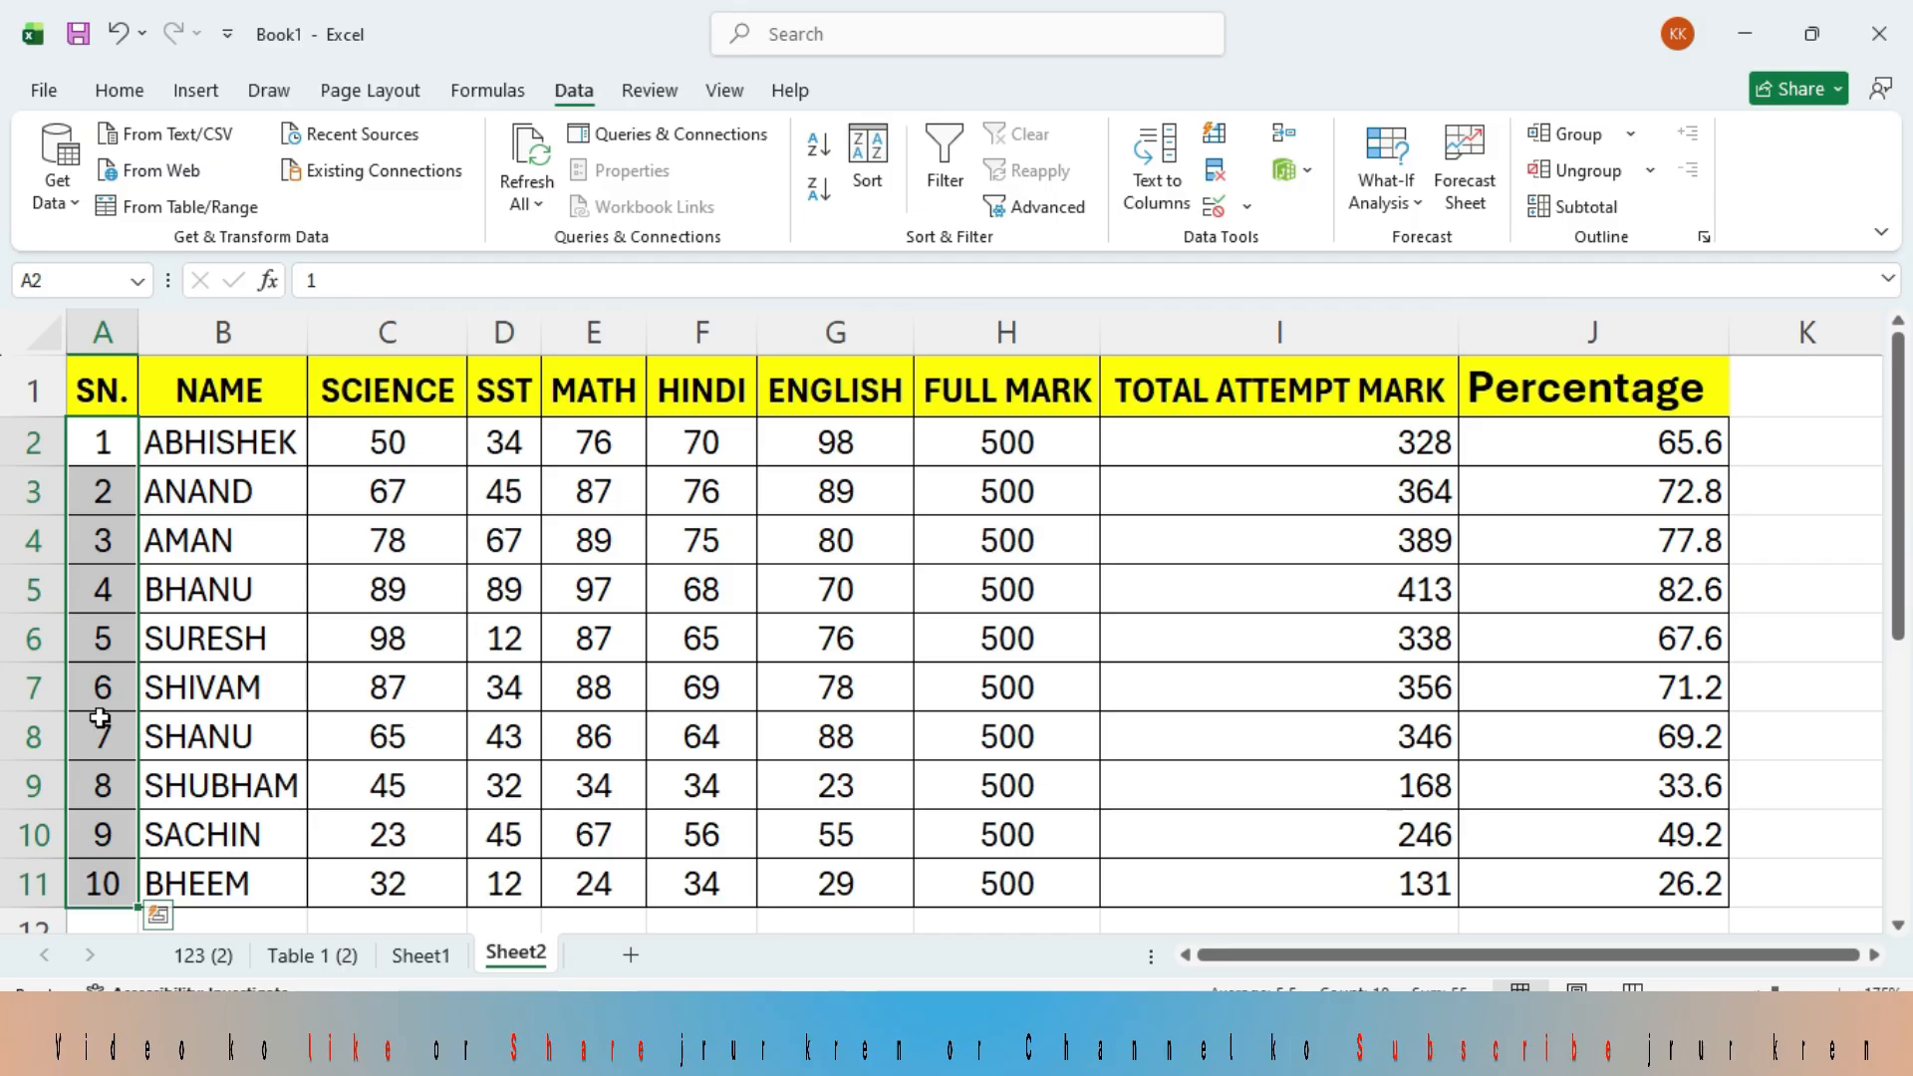
click(141, 93)
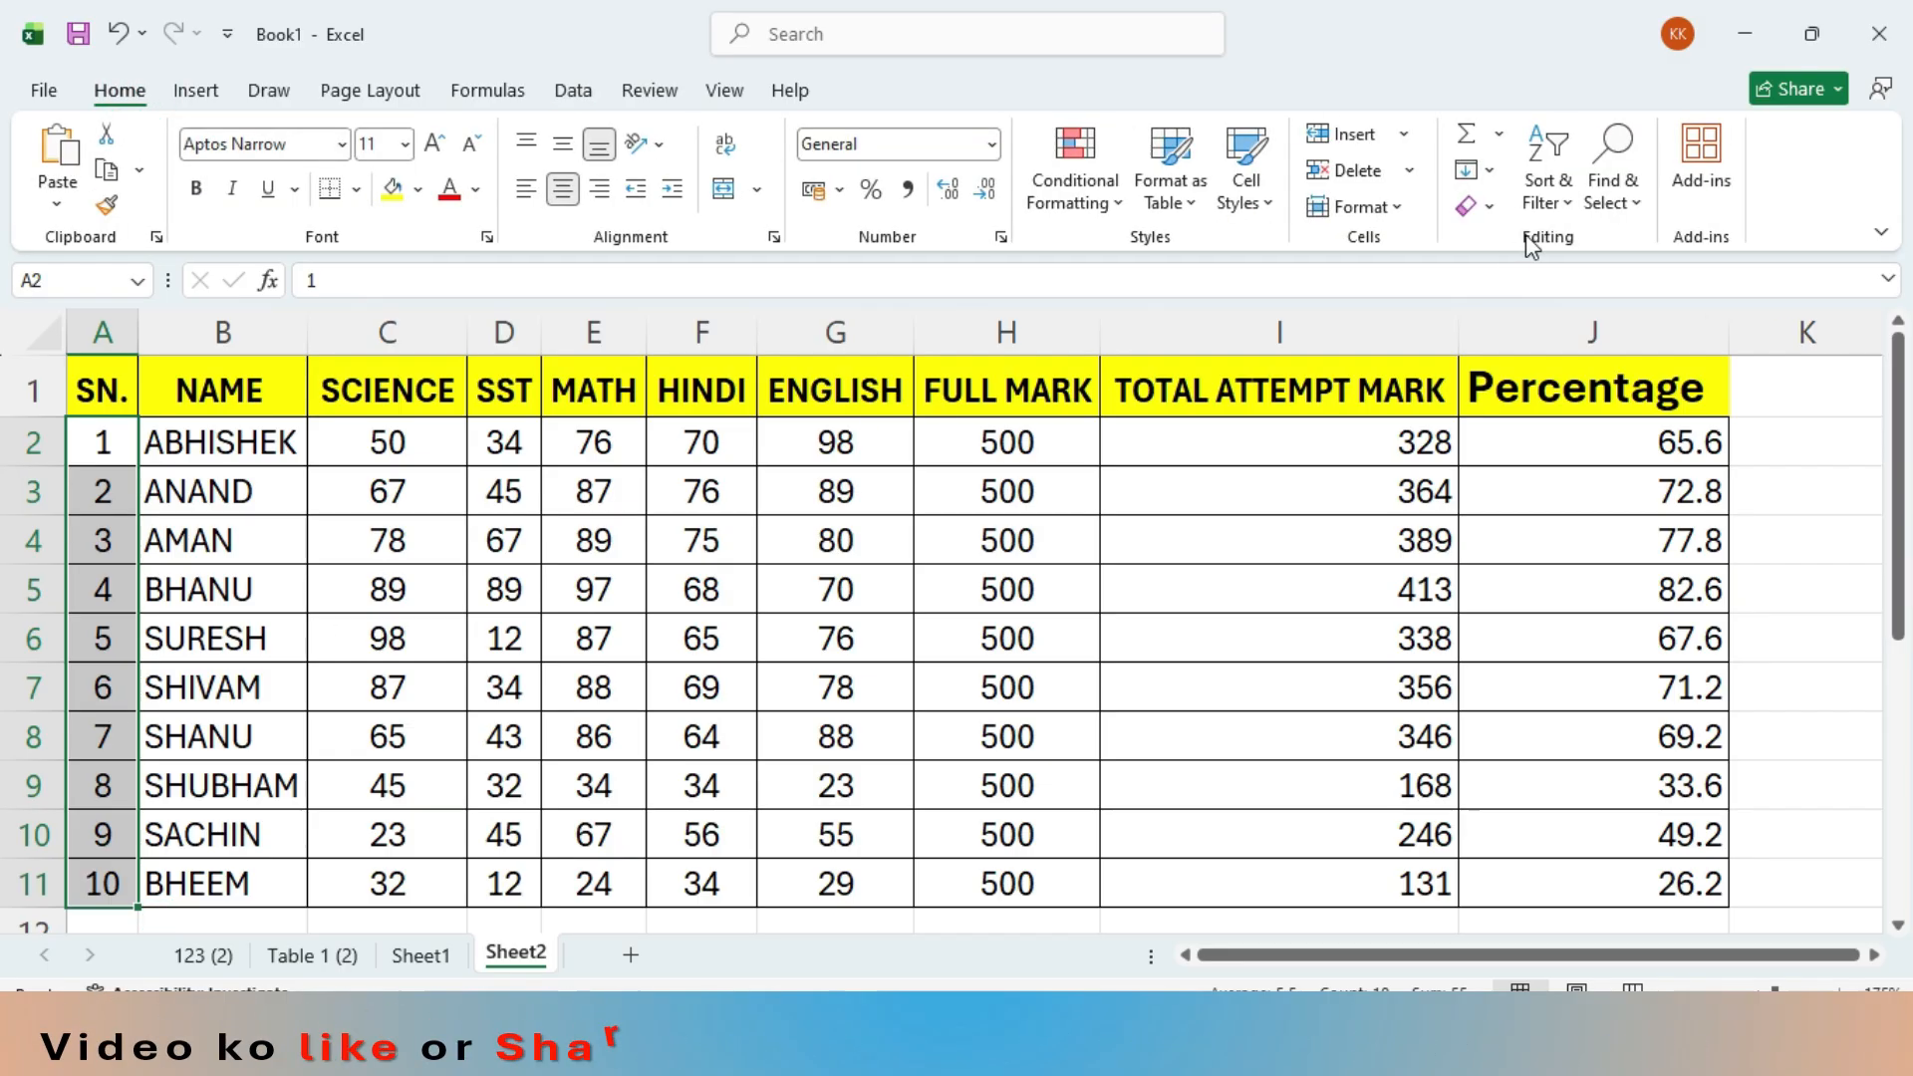
click(1548, 168)
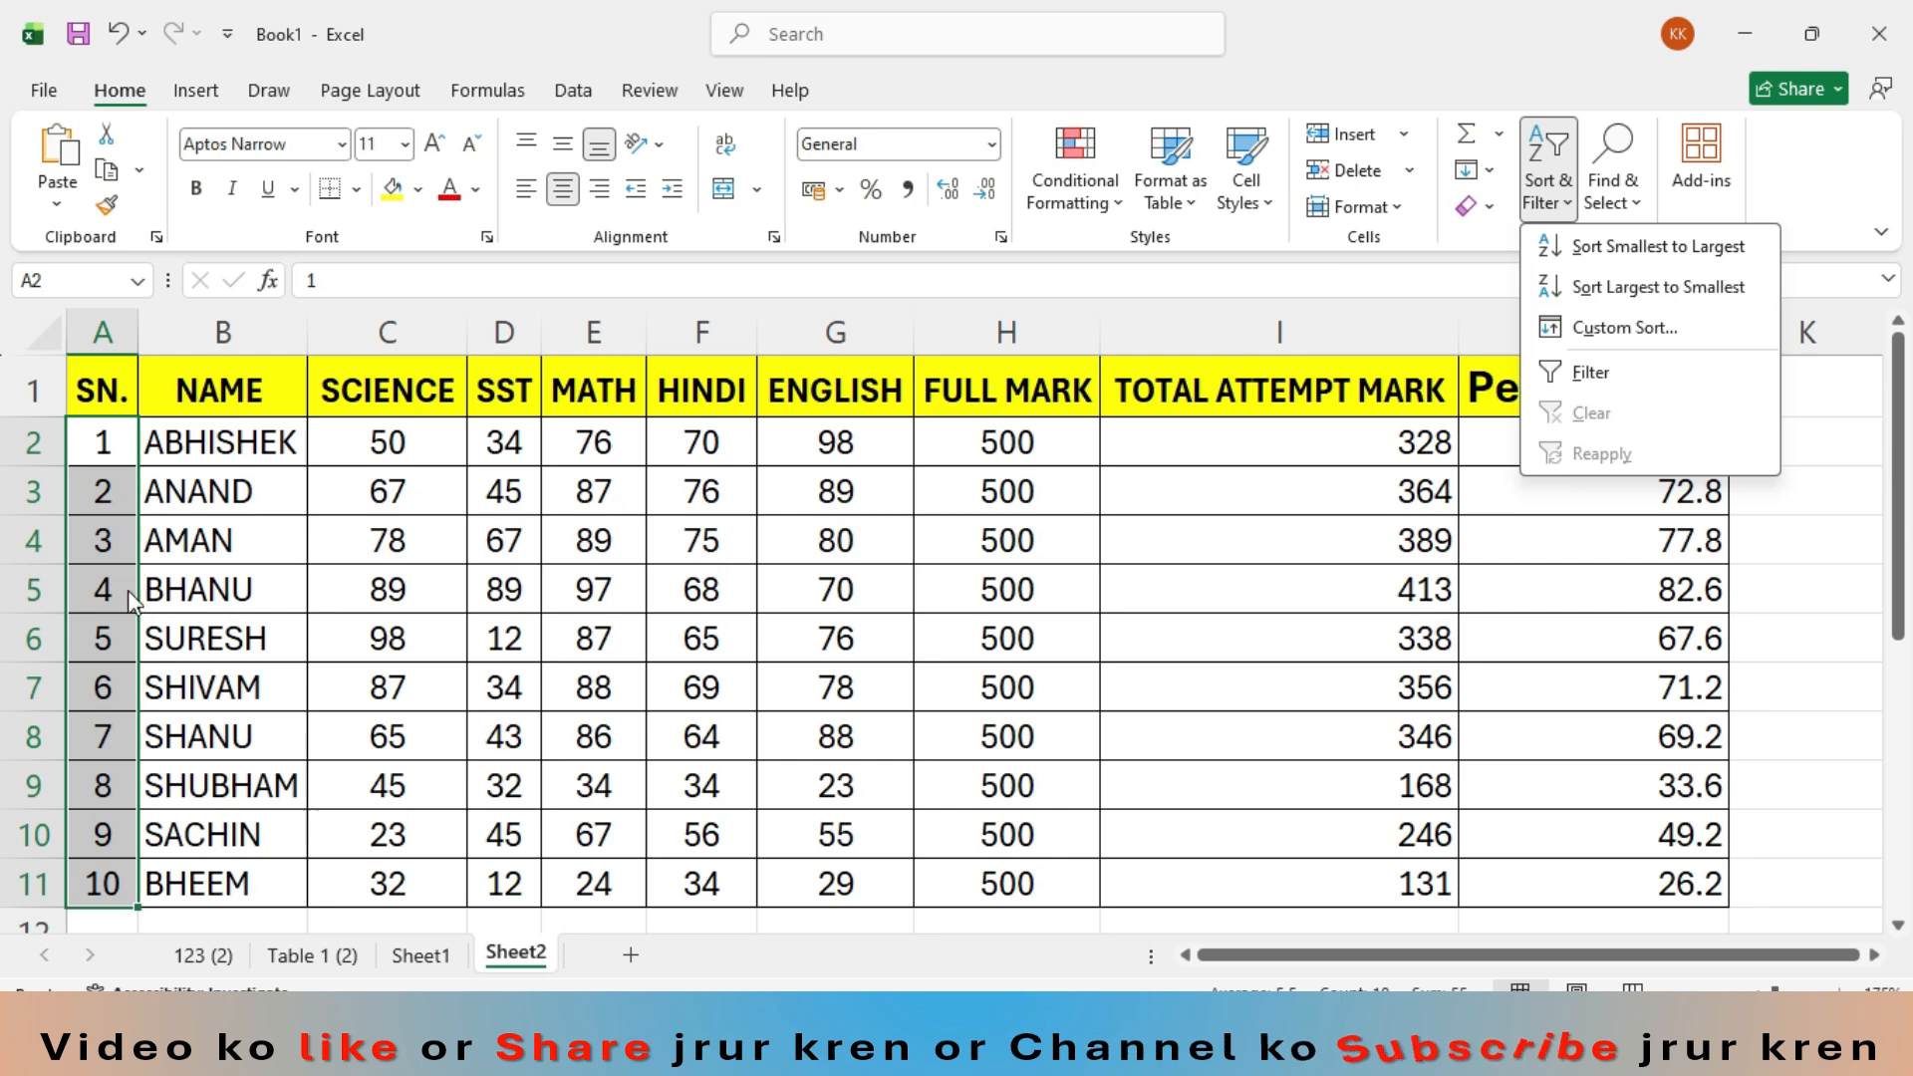
click(1599, 298)
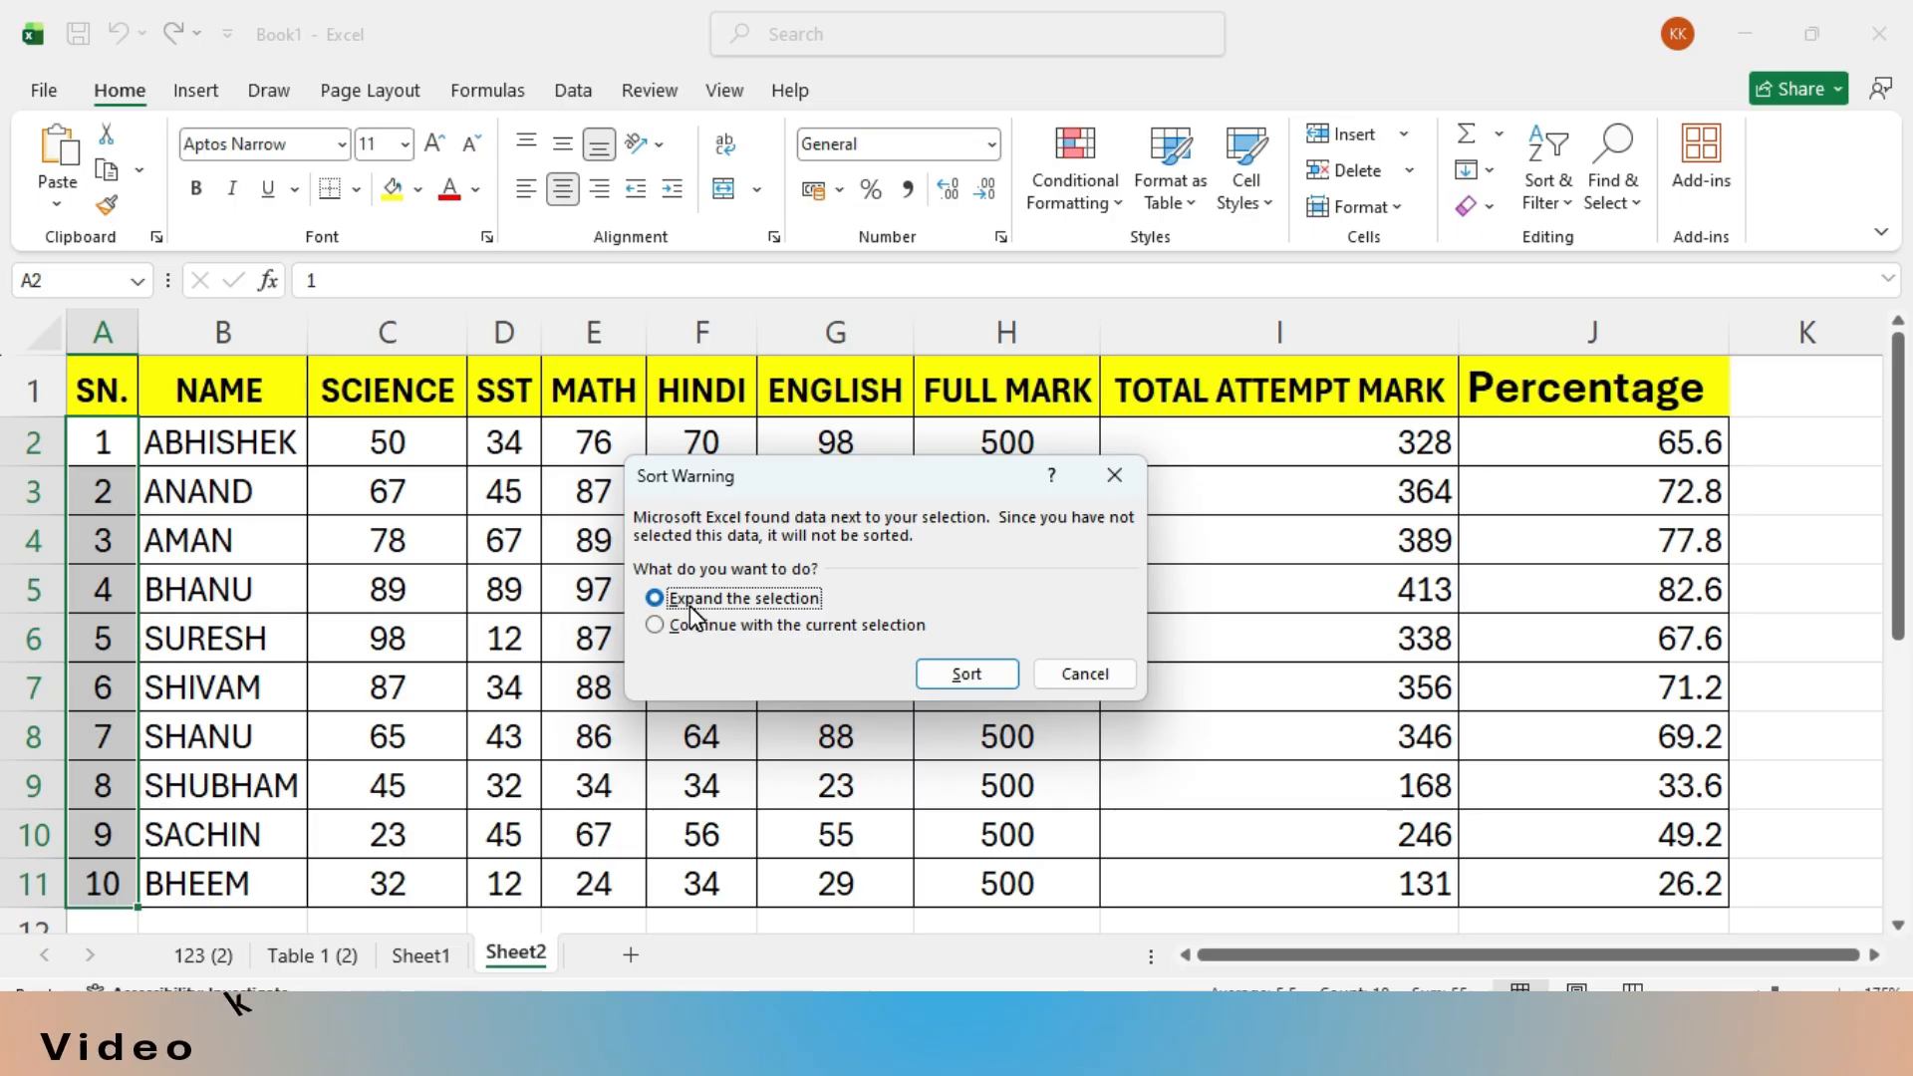
click(967, 674)
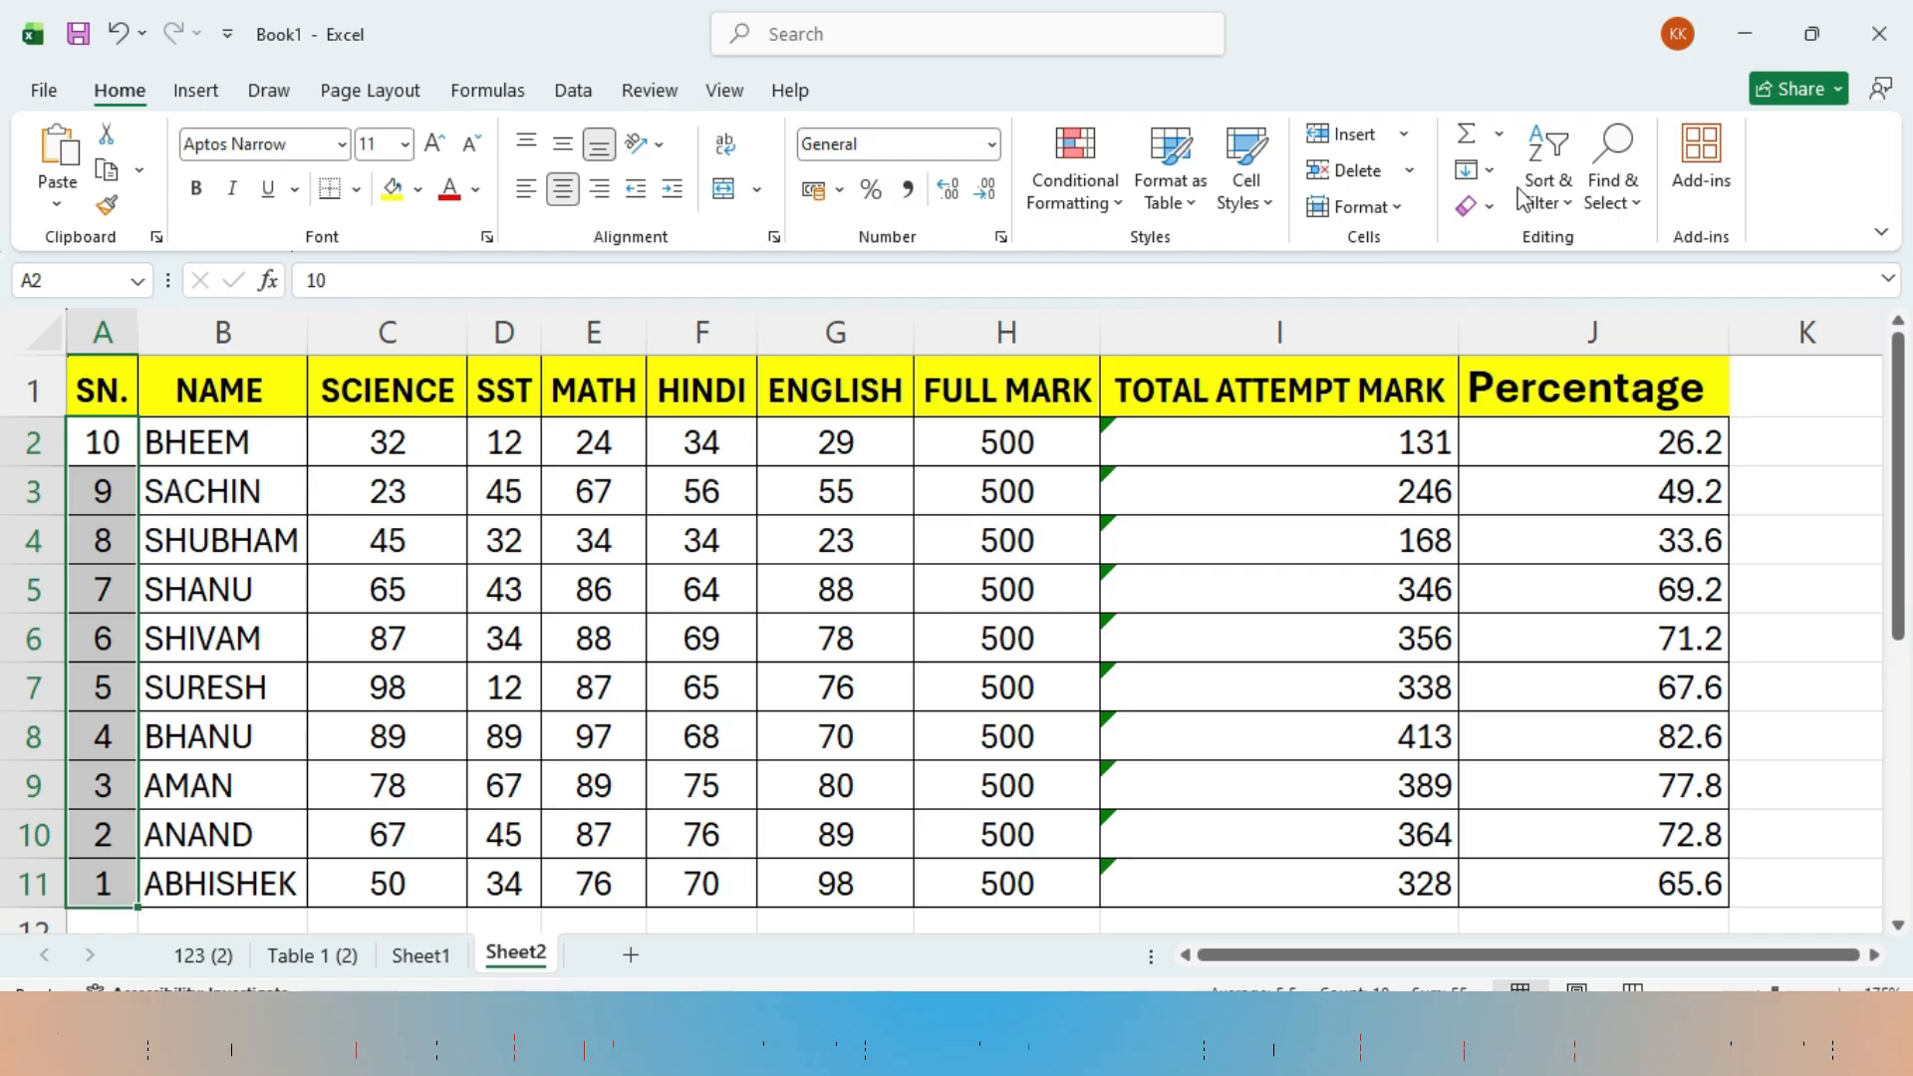
- Sort the SN. values from smallest to largest, again expanding the selection to the adjacent columns
click(1565, 225)
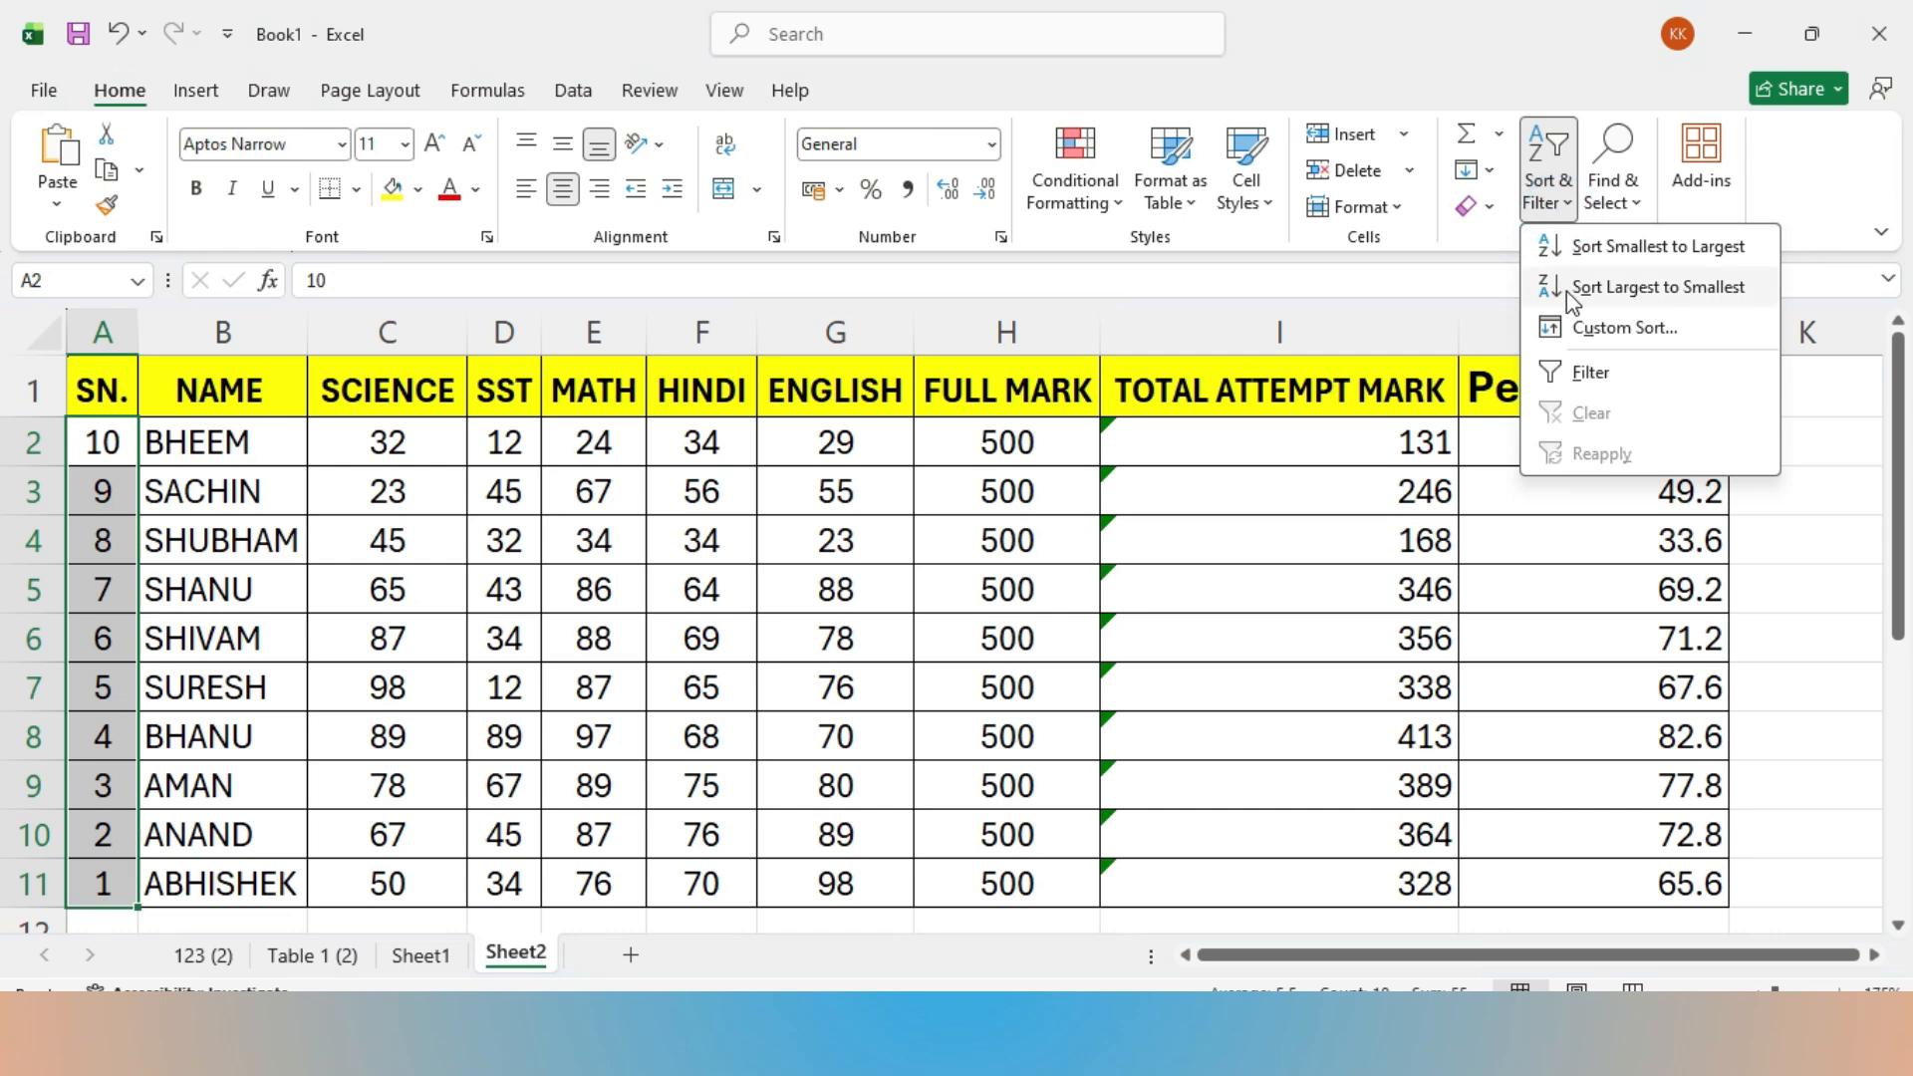
click(1594, 248)
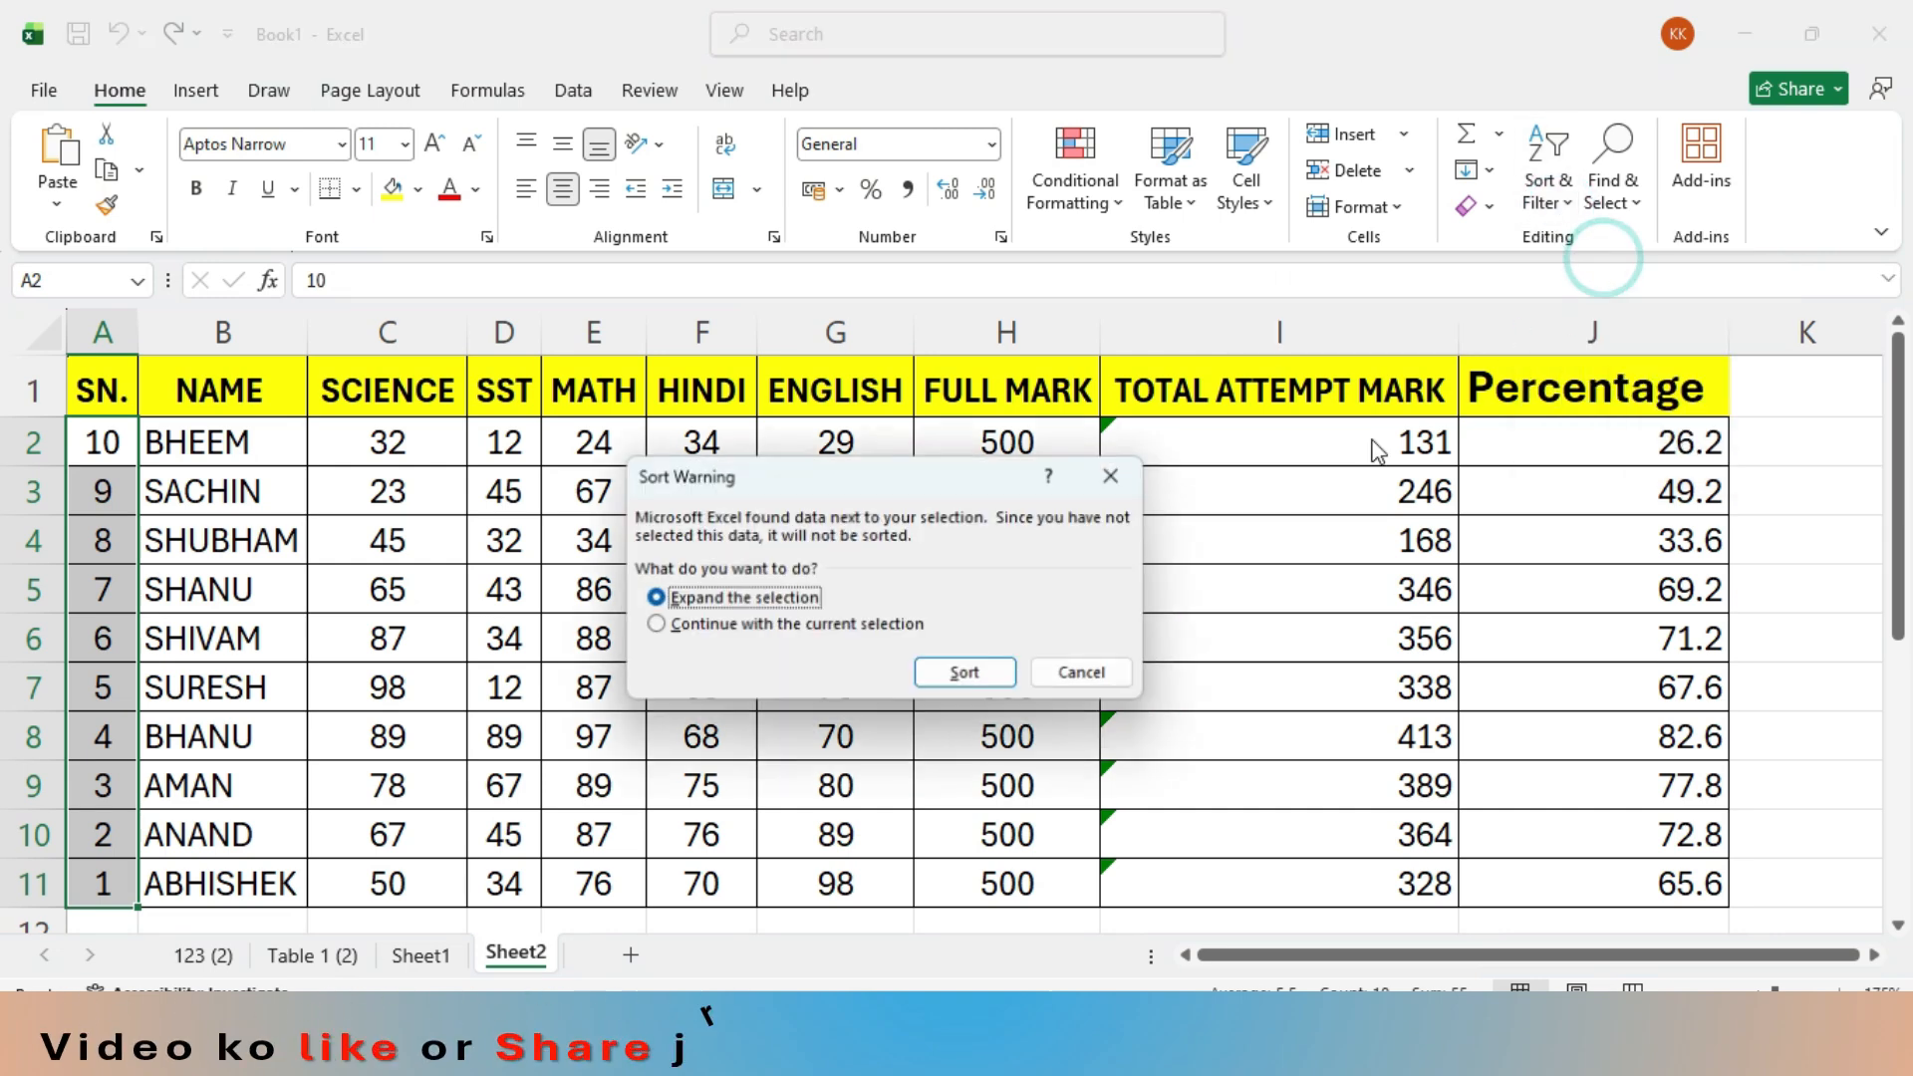
click(957, 673)
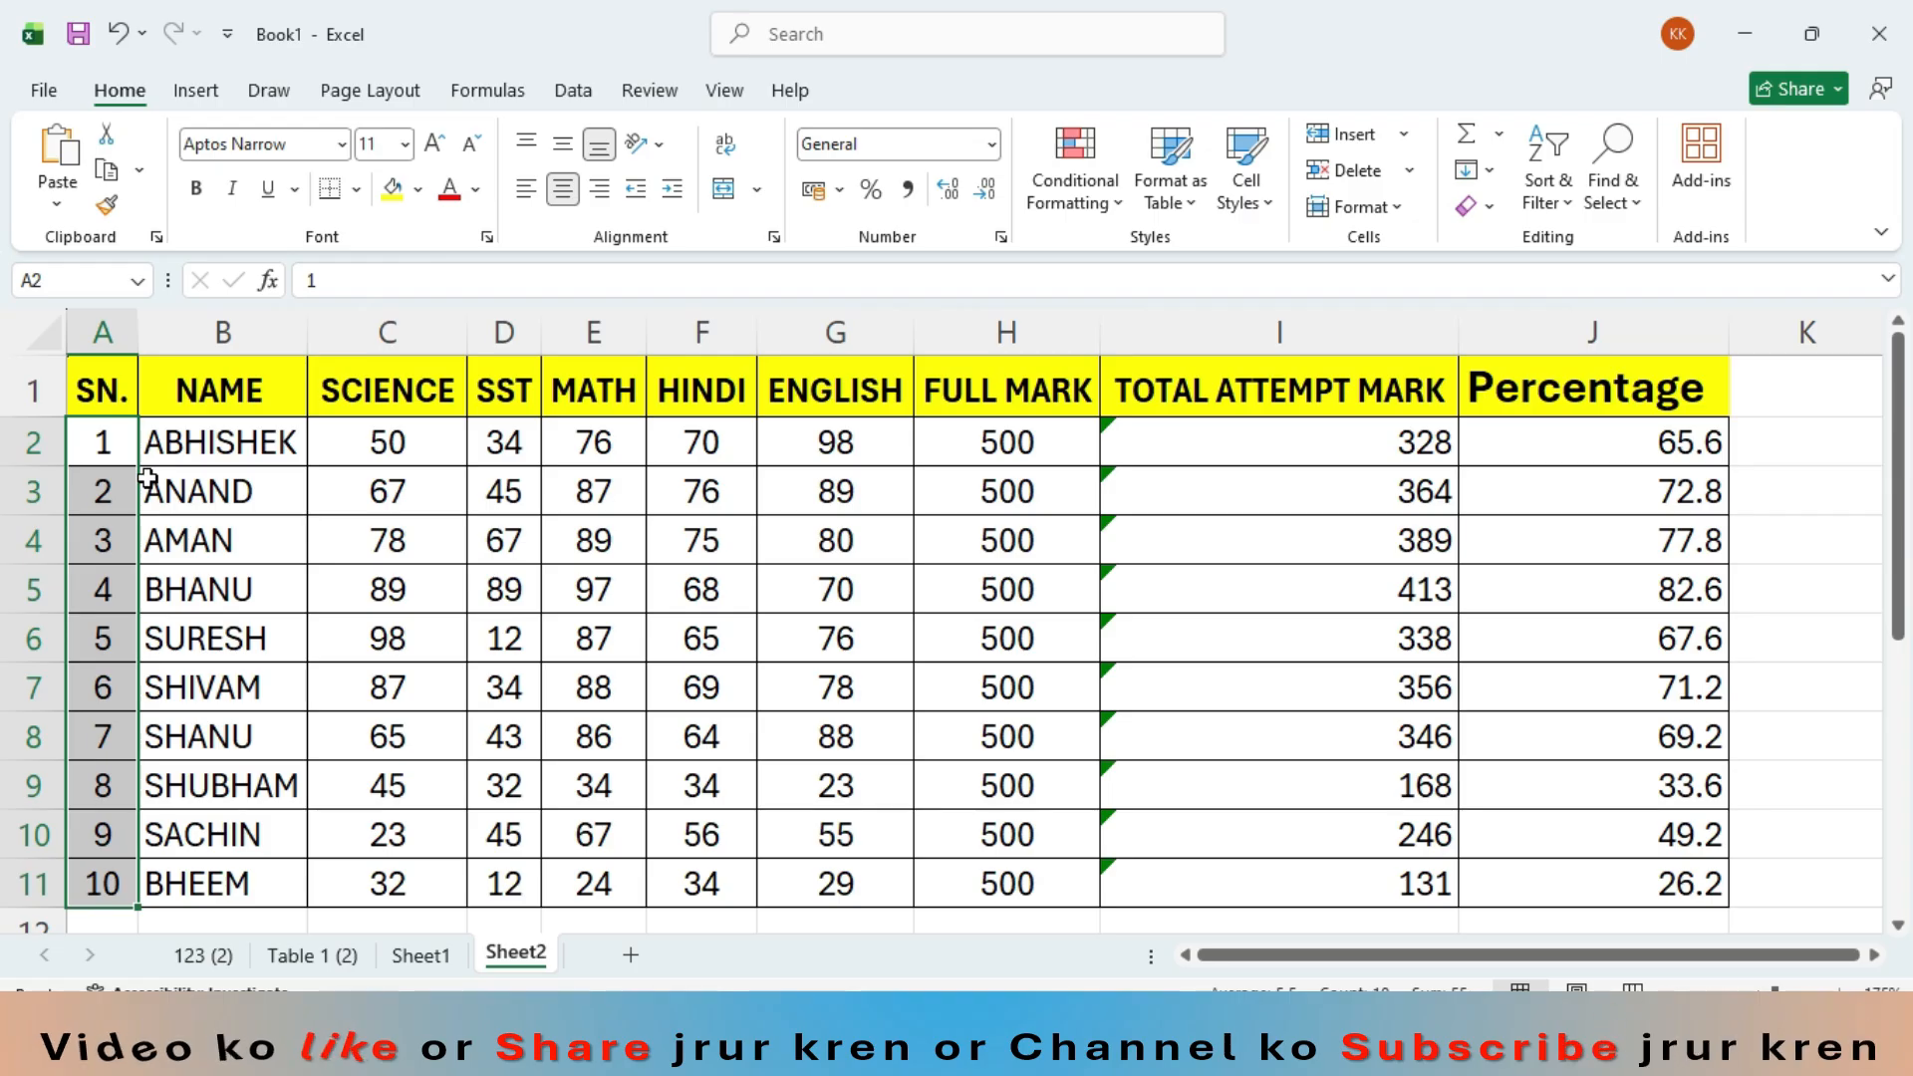
- Ignore the omitted-adjacent-cells formula error for the TOTAL ATTEMPT MARK cells I2:I11 and deselect the range
drag(1236, 435, 1201, 878)
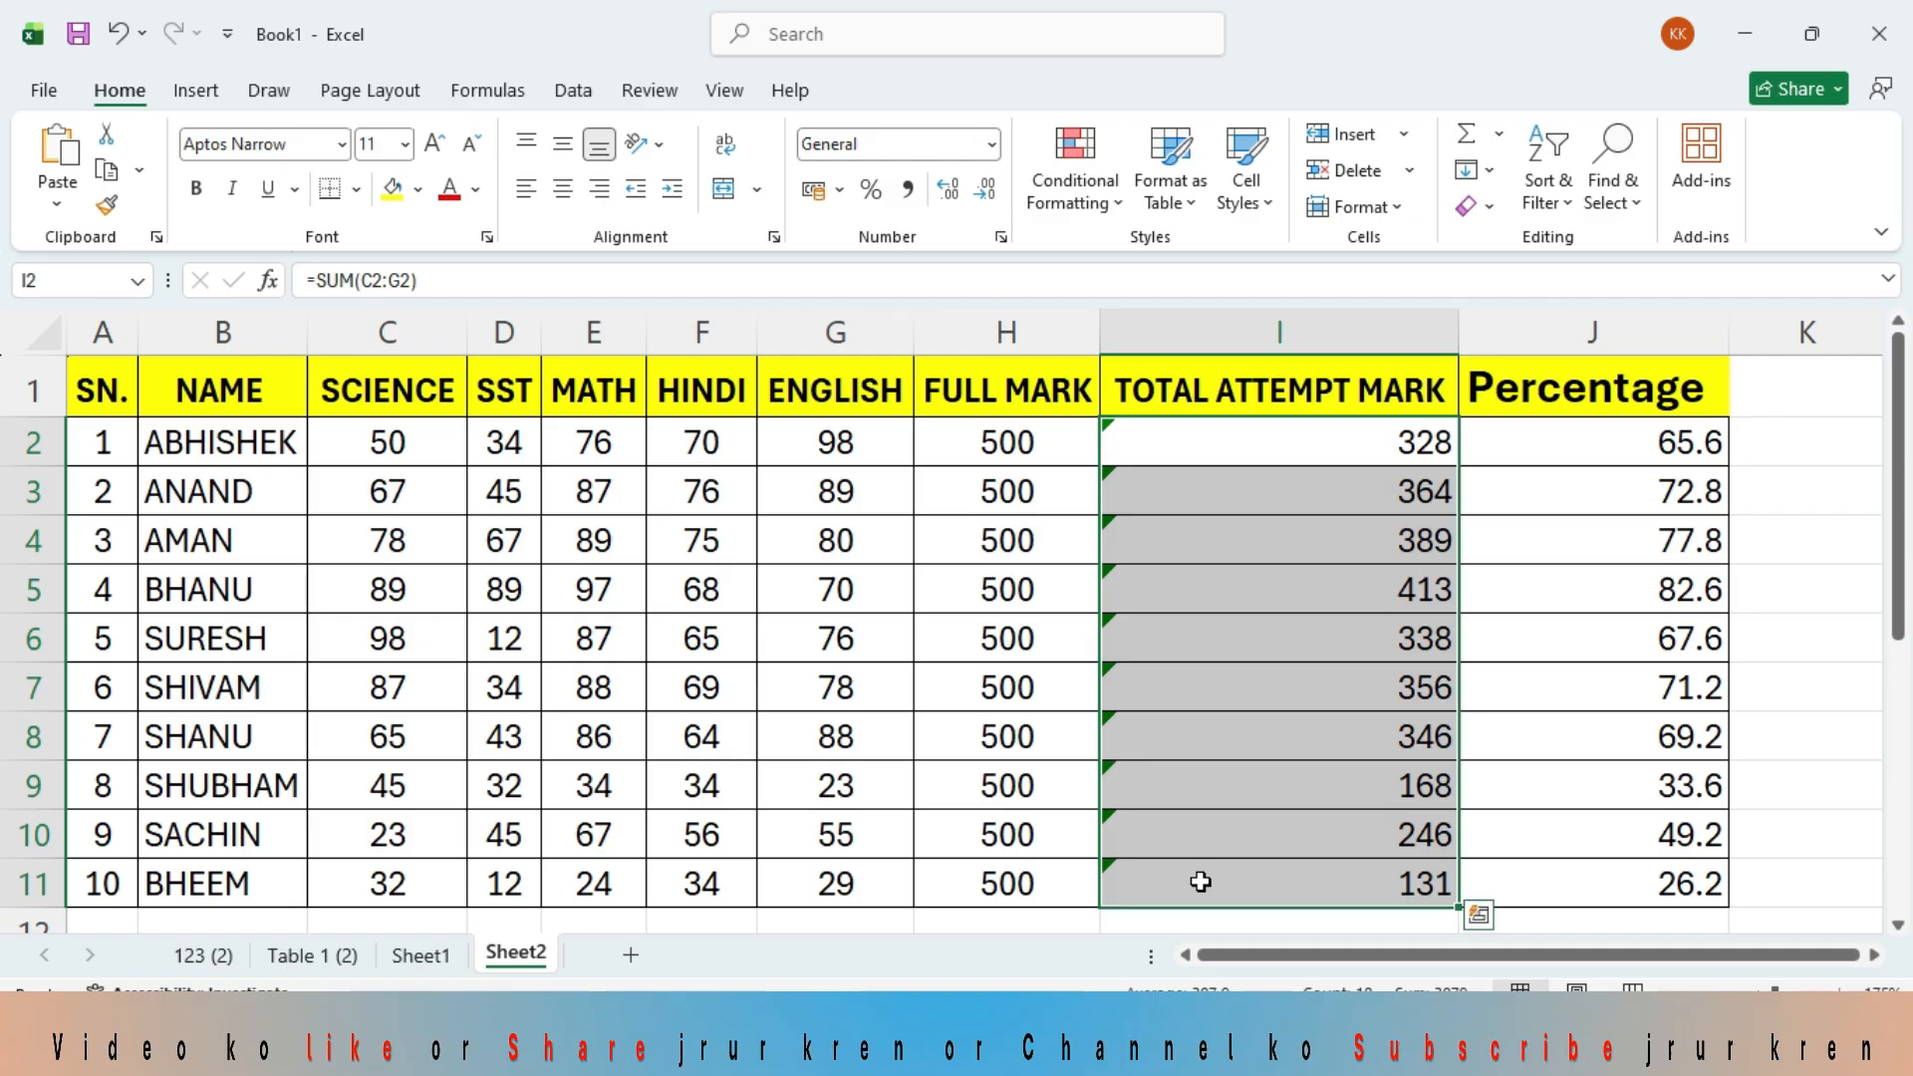
mouse_move(1122, 874)
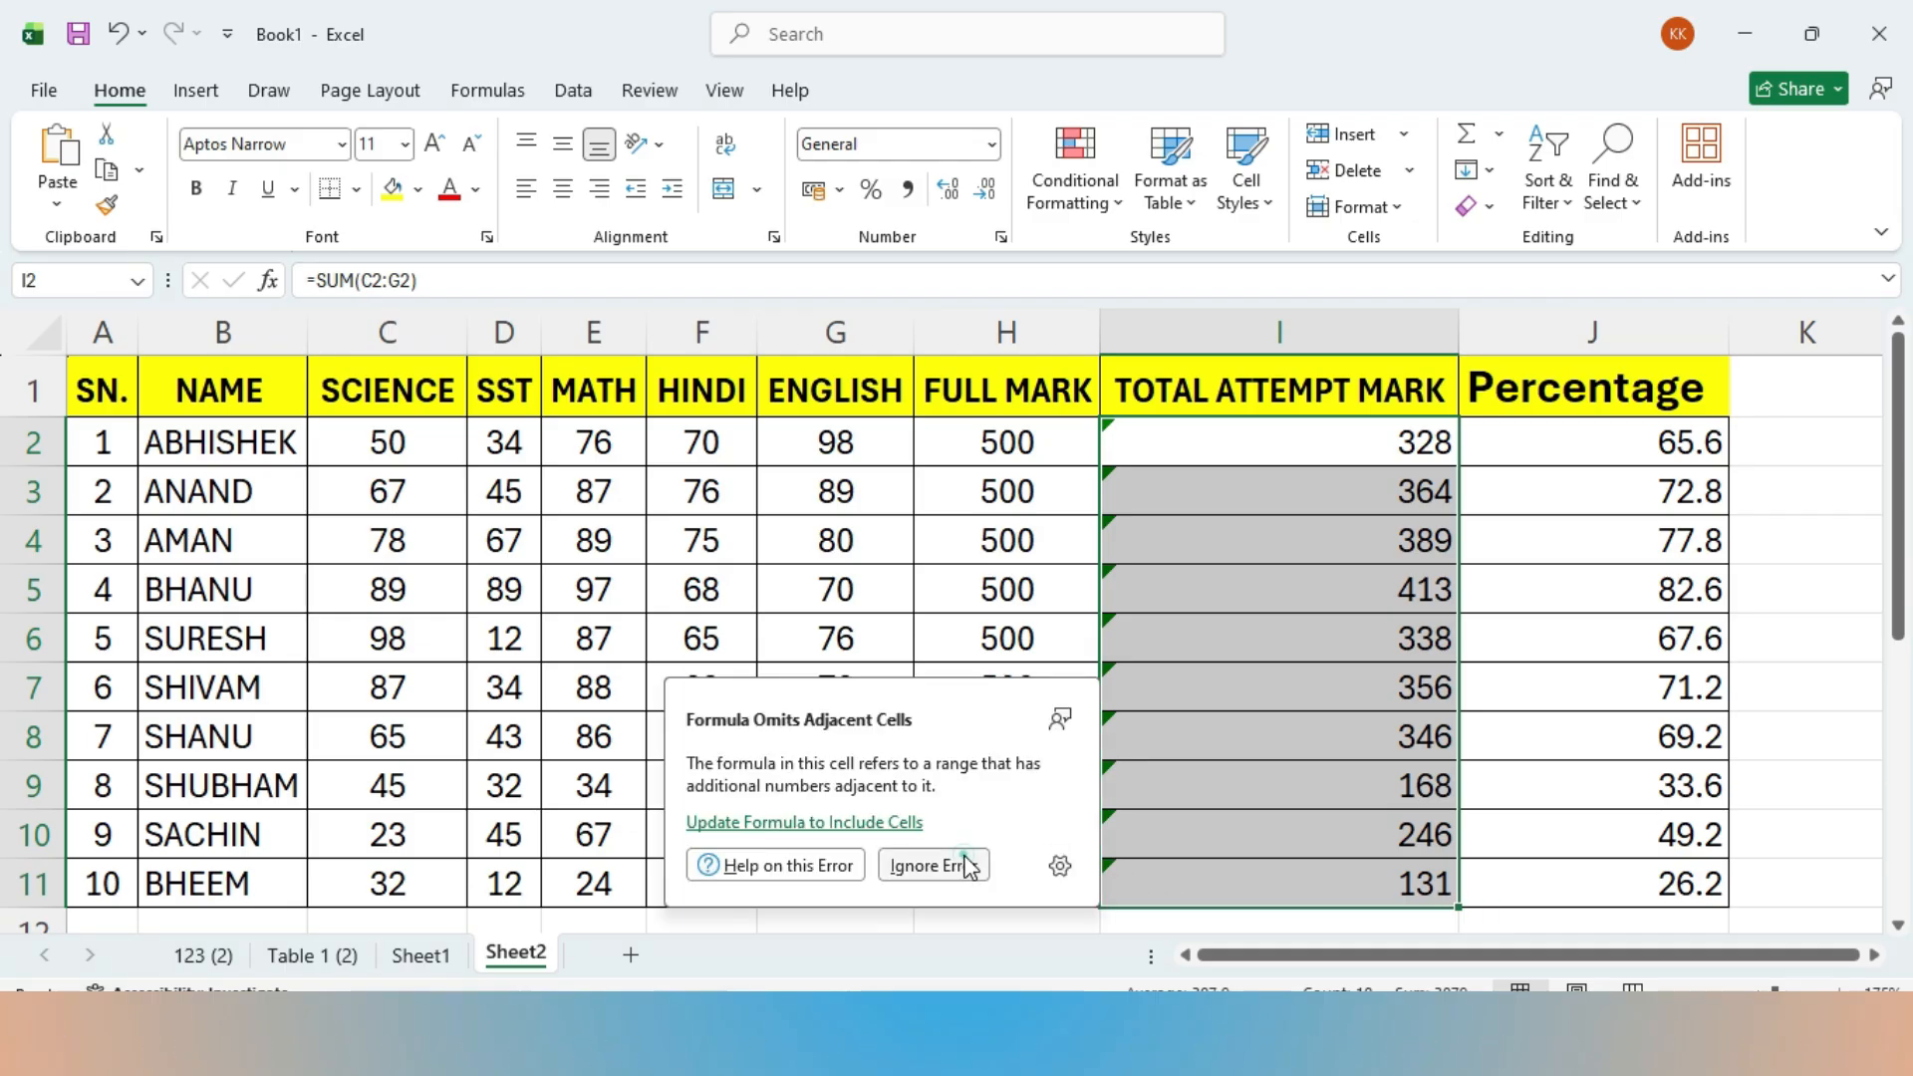
click(931, 865)
click(410, 725)
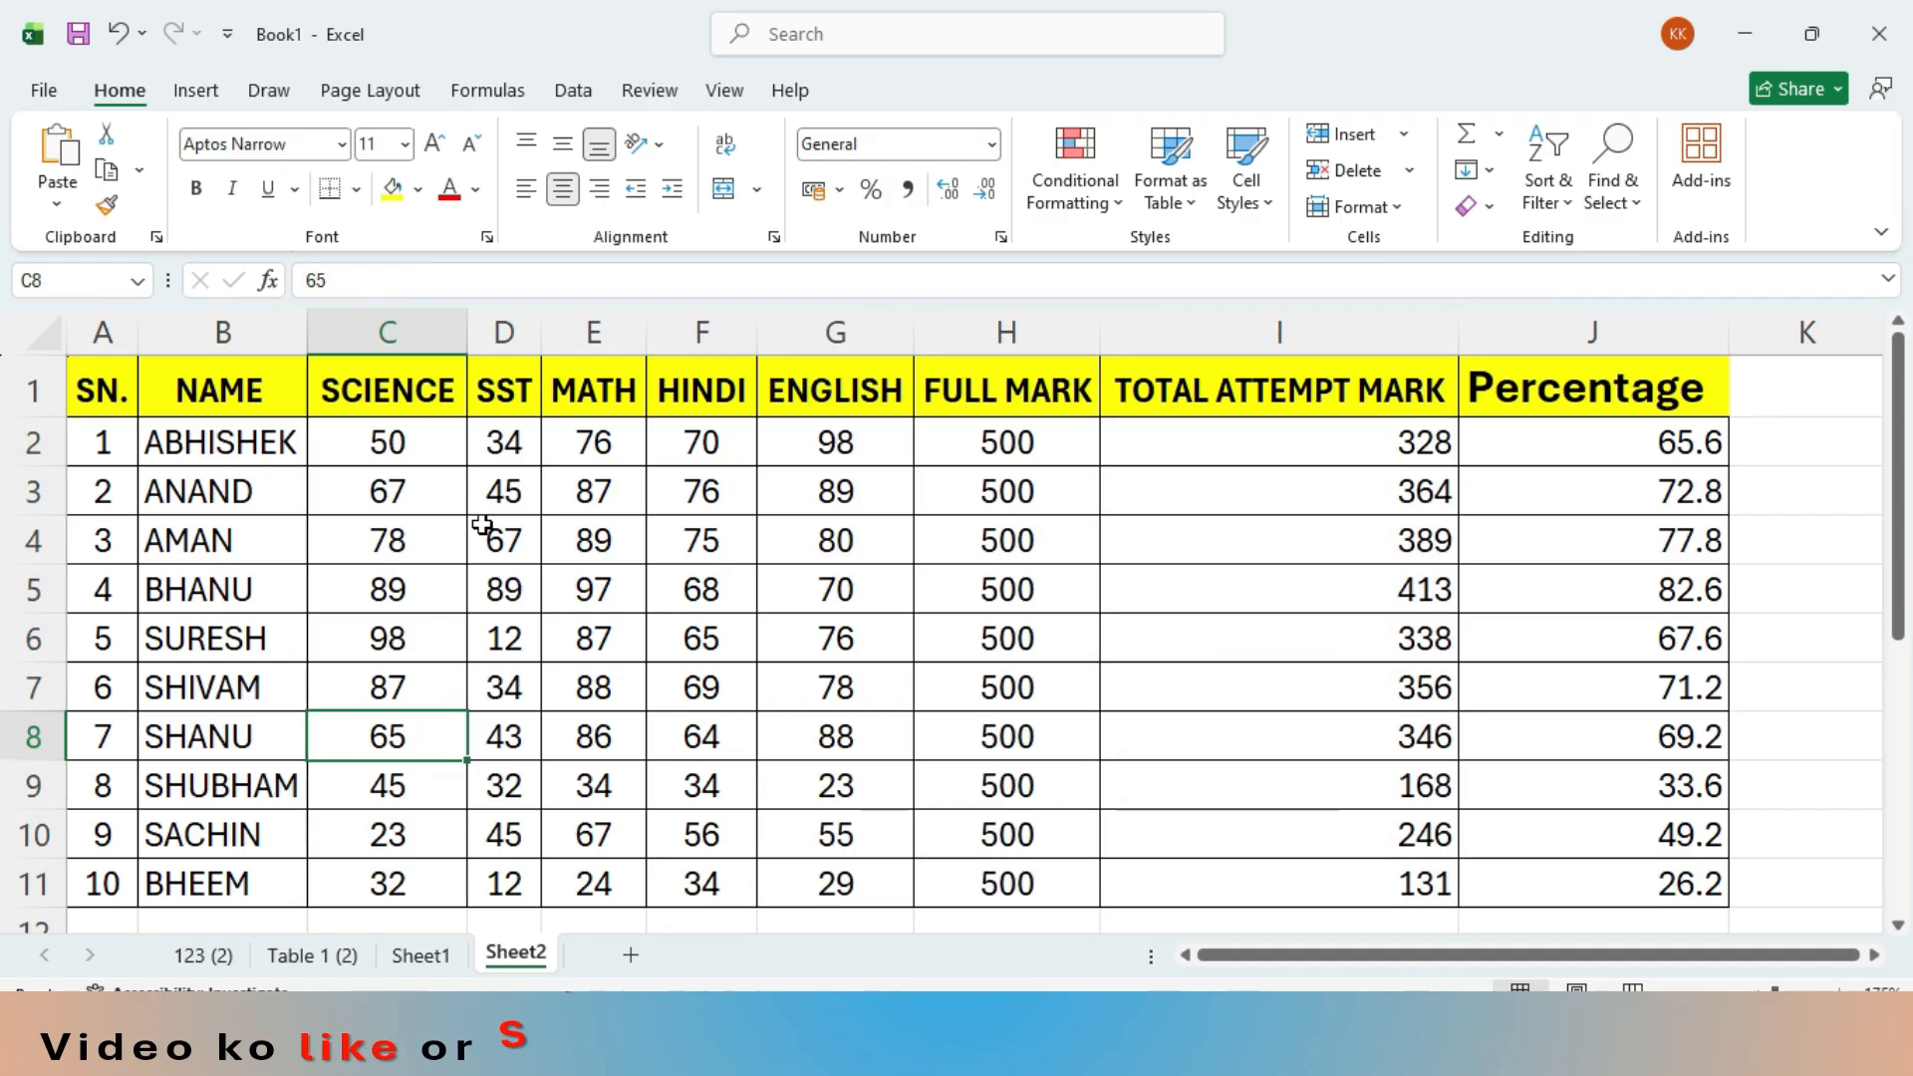
- Set up a custom sort of the whole table A1:J11 by Percentage on Cell Values, and review the order options
click(572, 95)
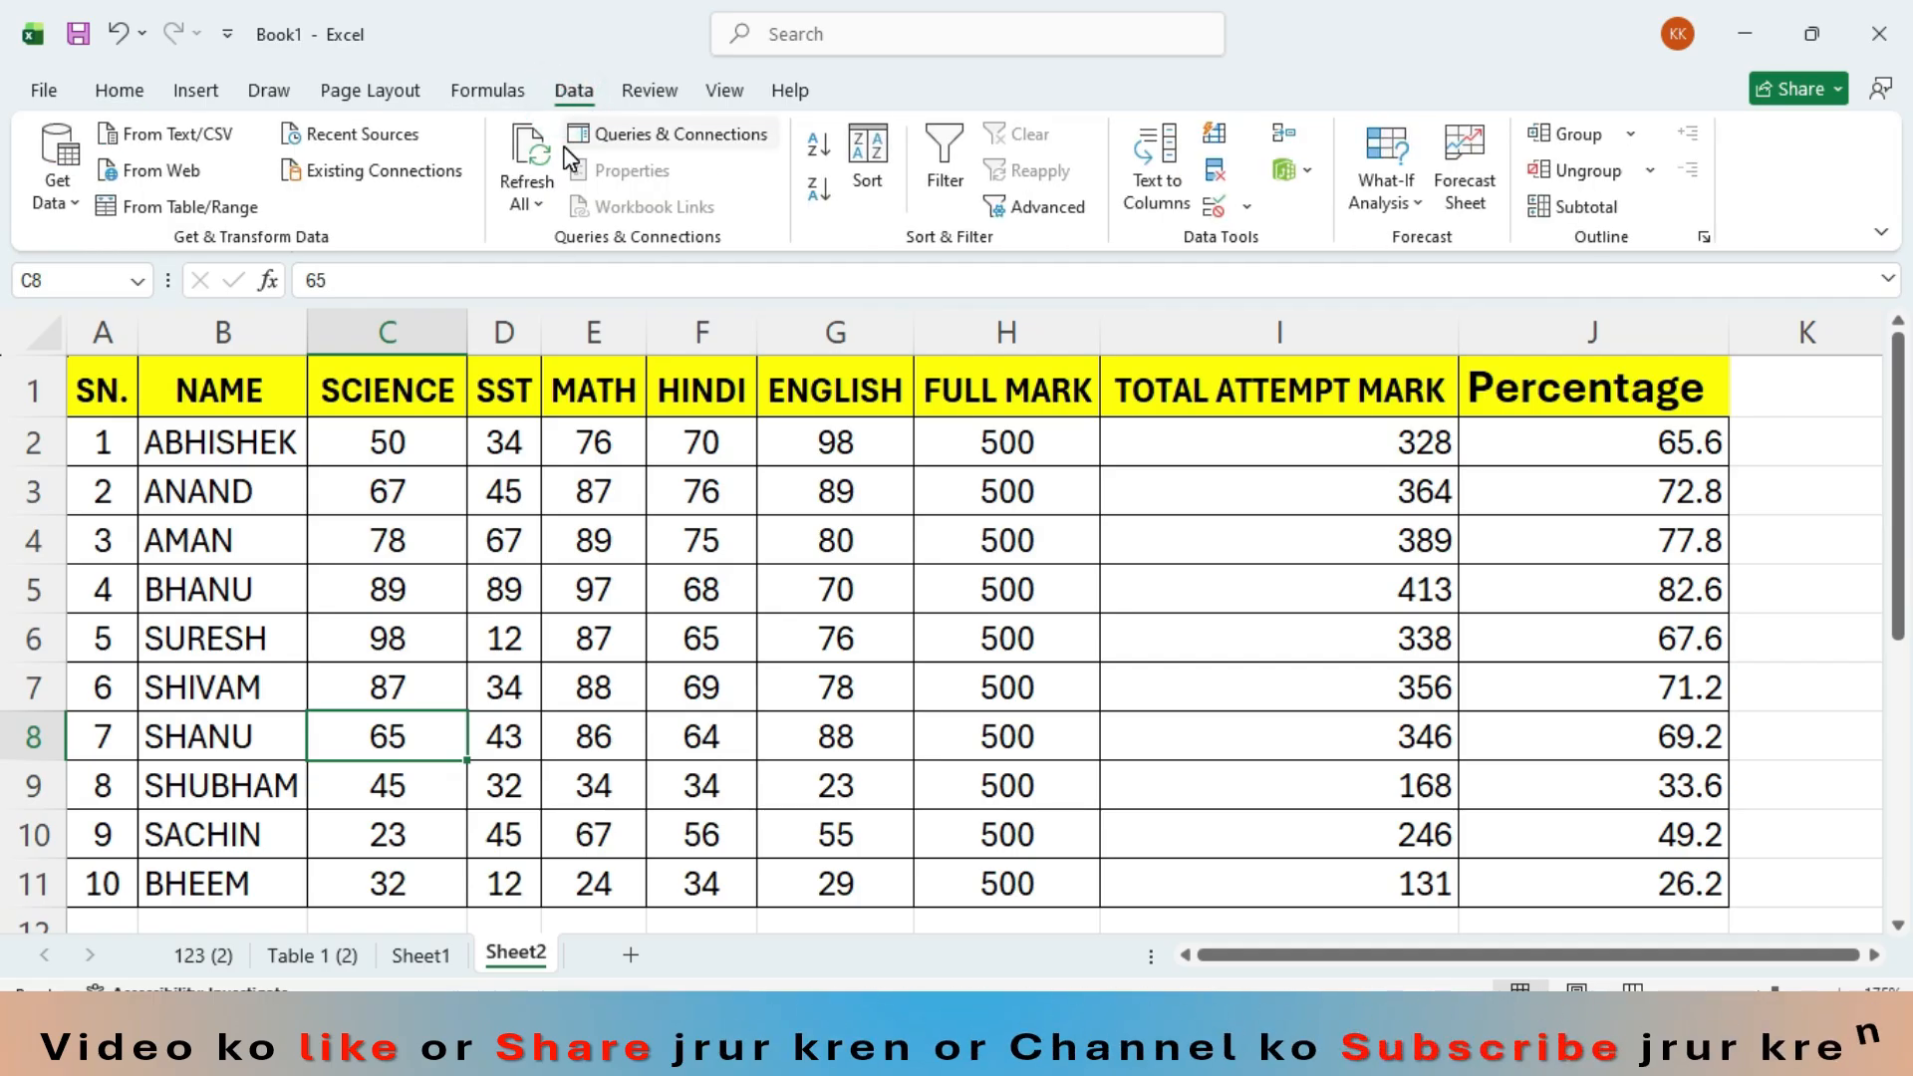
mouse_move(128, 397)
mouse_down()
mouse_move(901, 598)
mouse_move(1504, 884)
mouse_up()
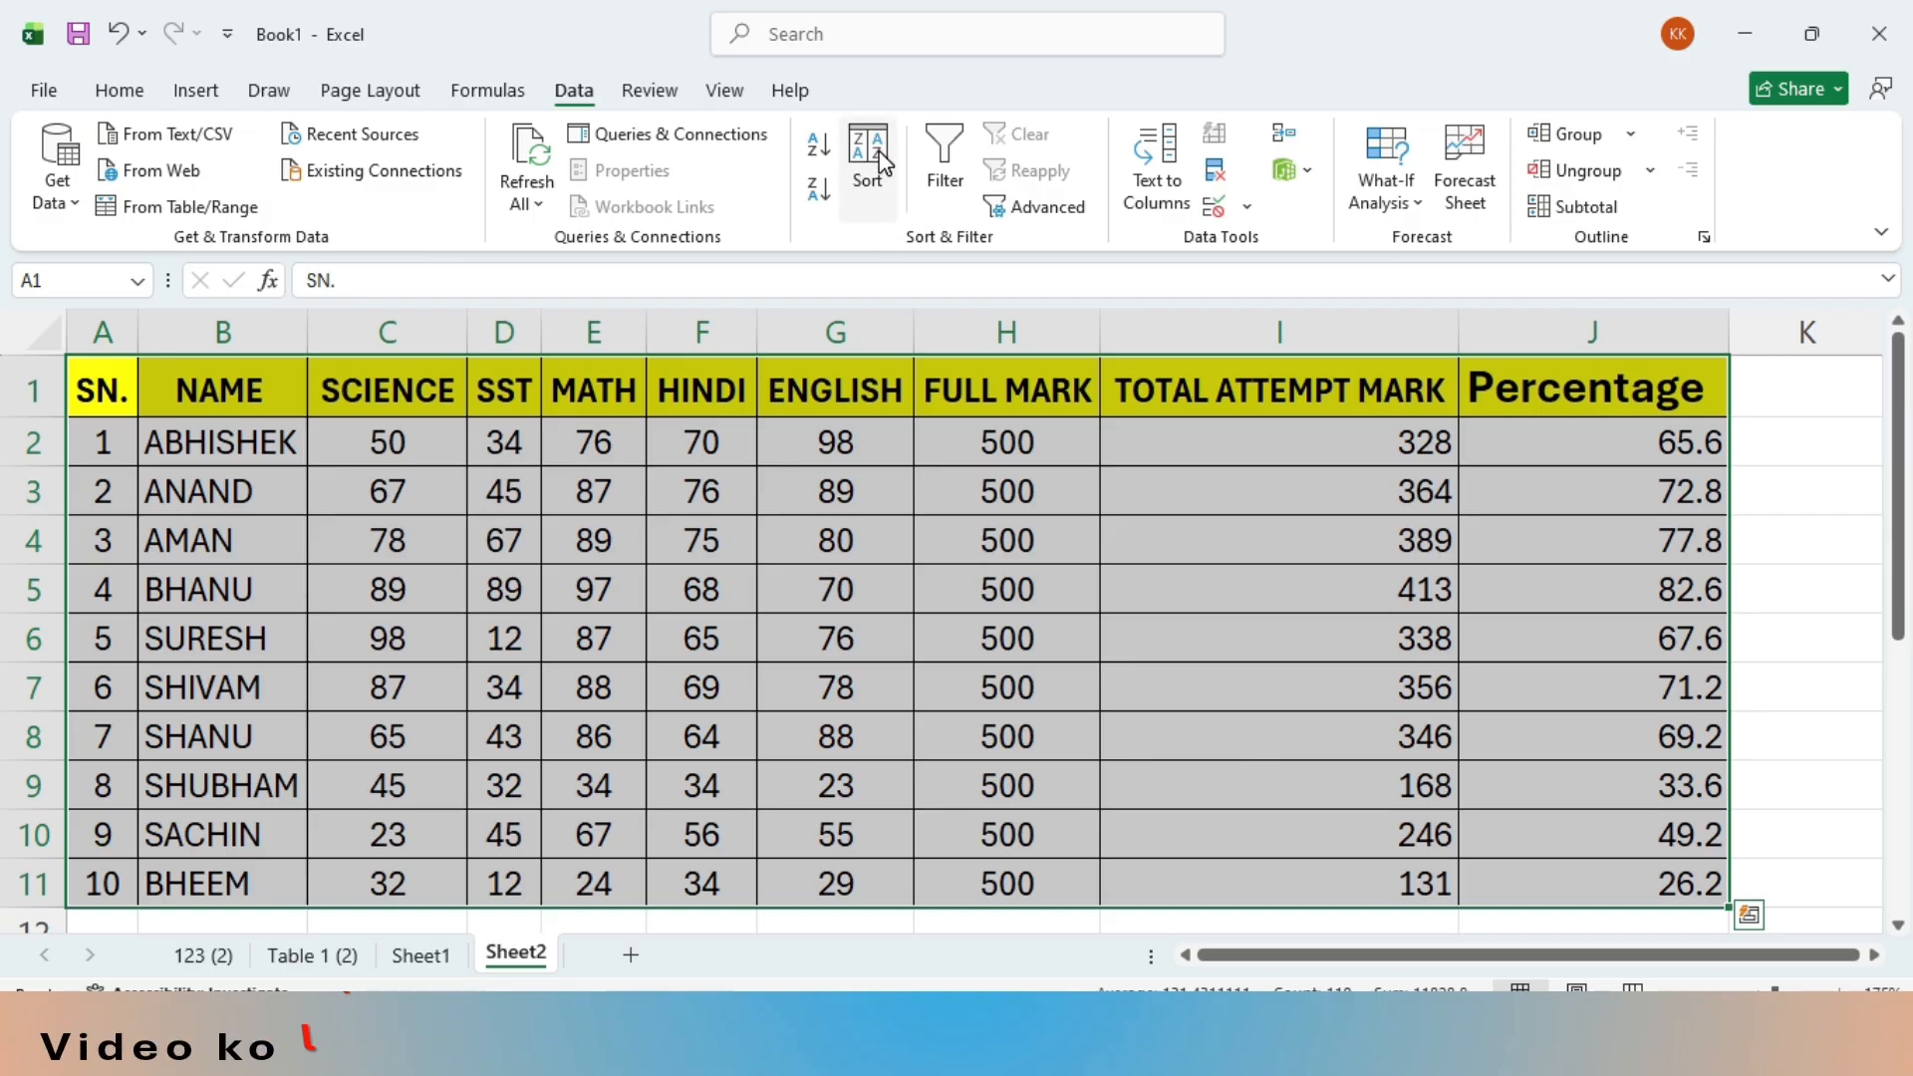
click(885, 182)
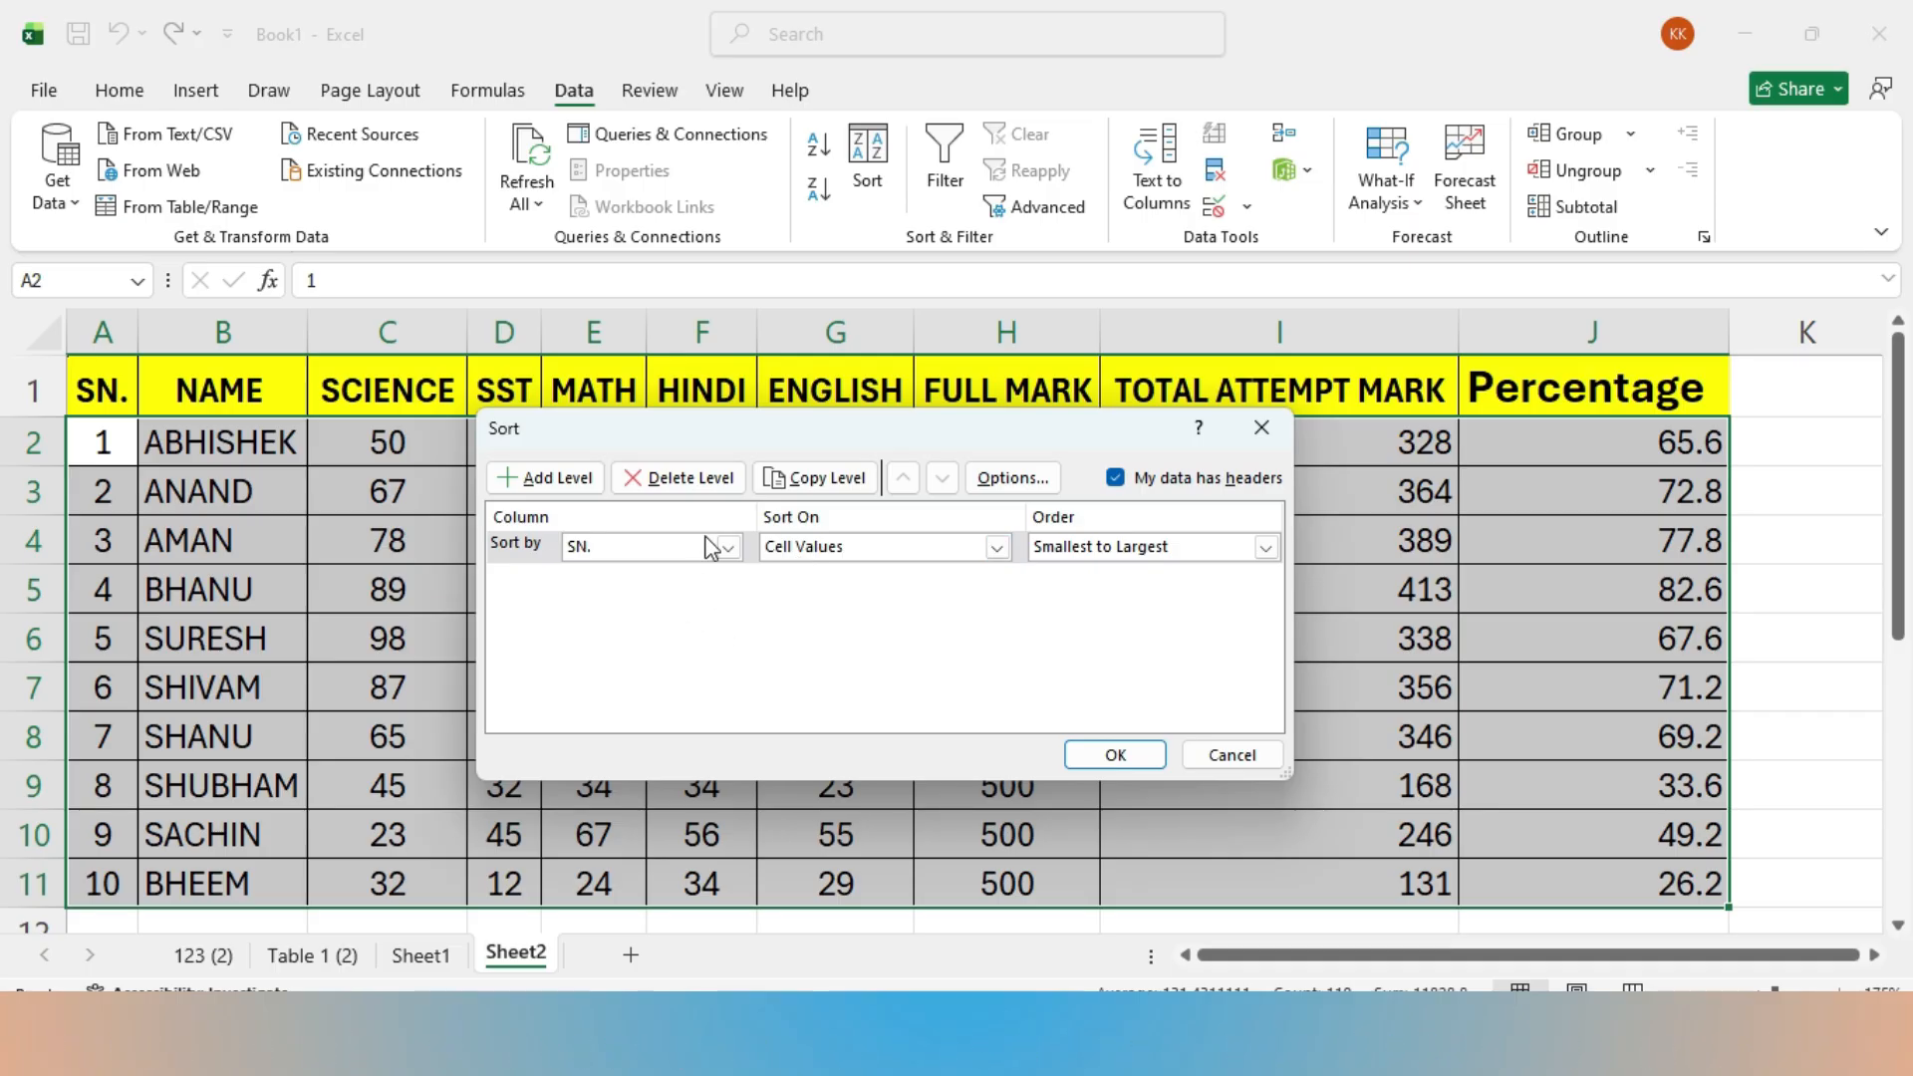
click(728, 556)
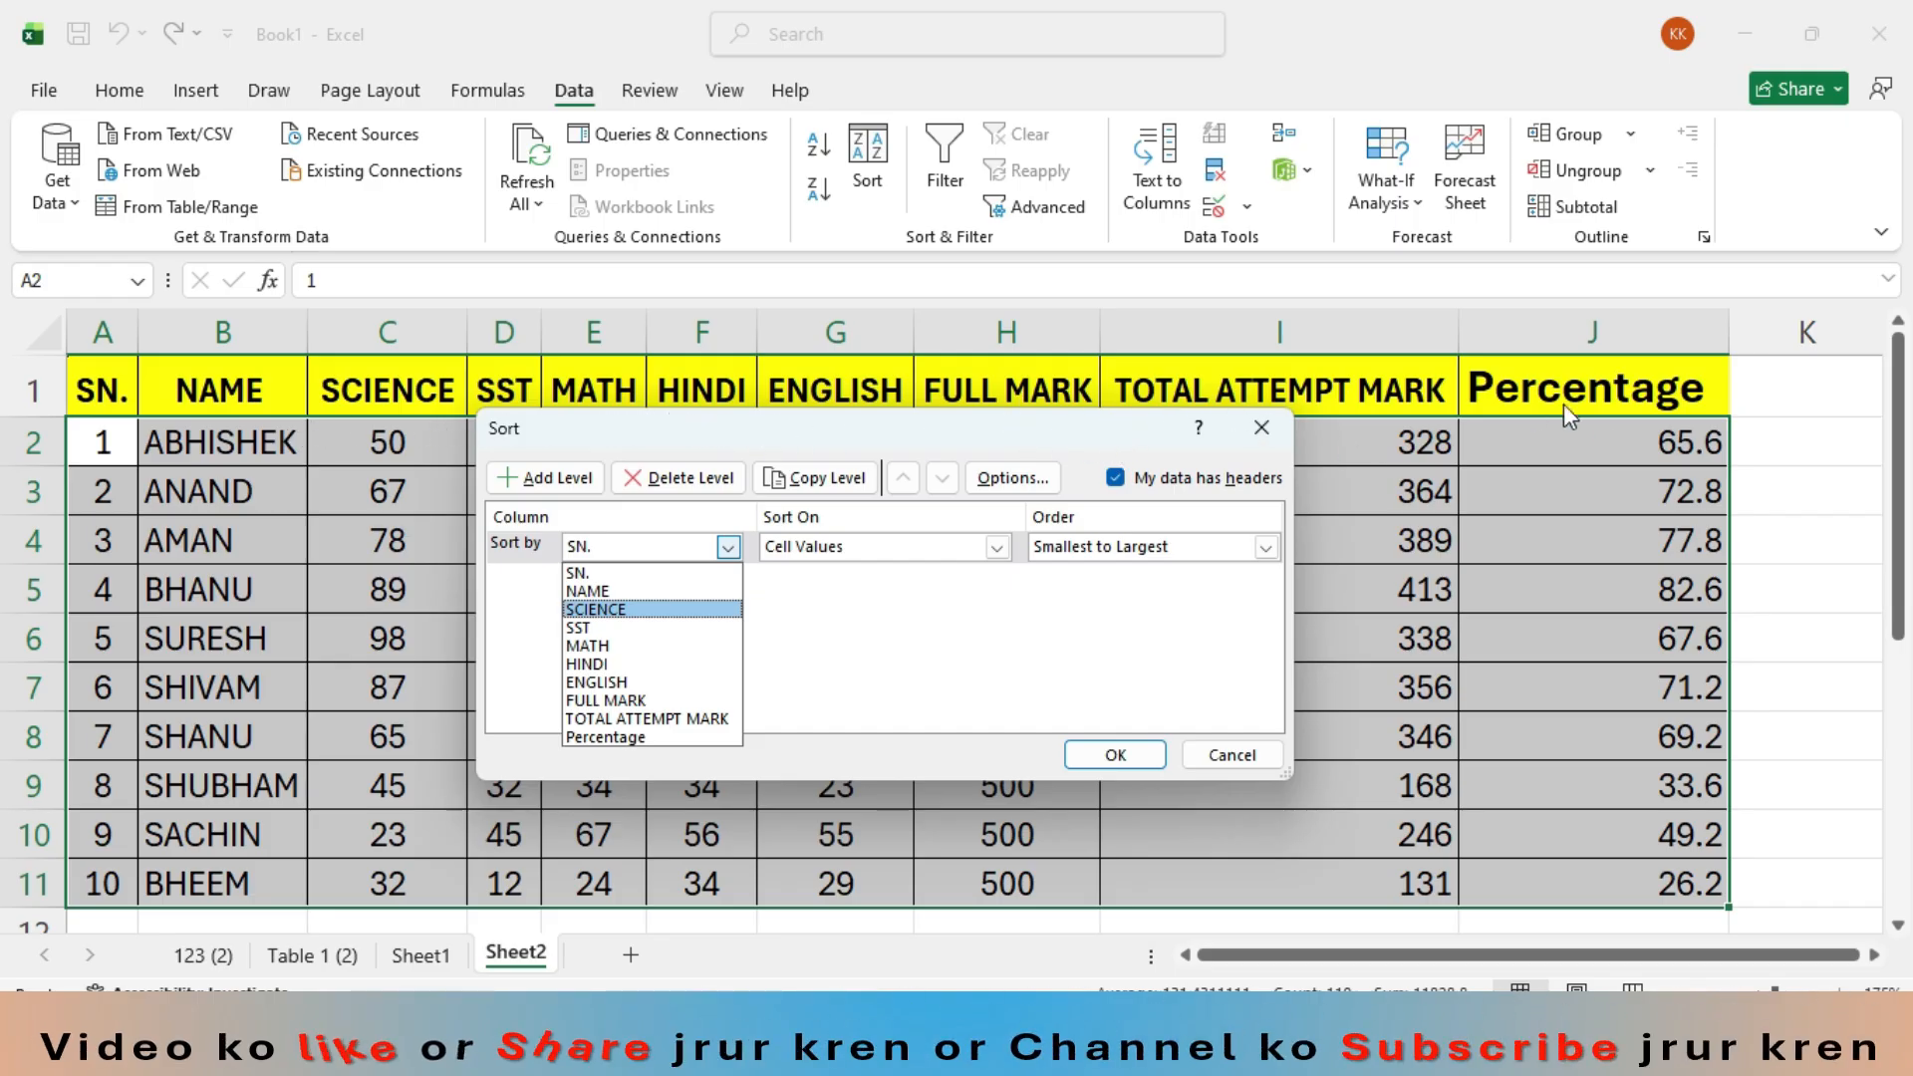
click(633, 738)
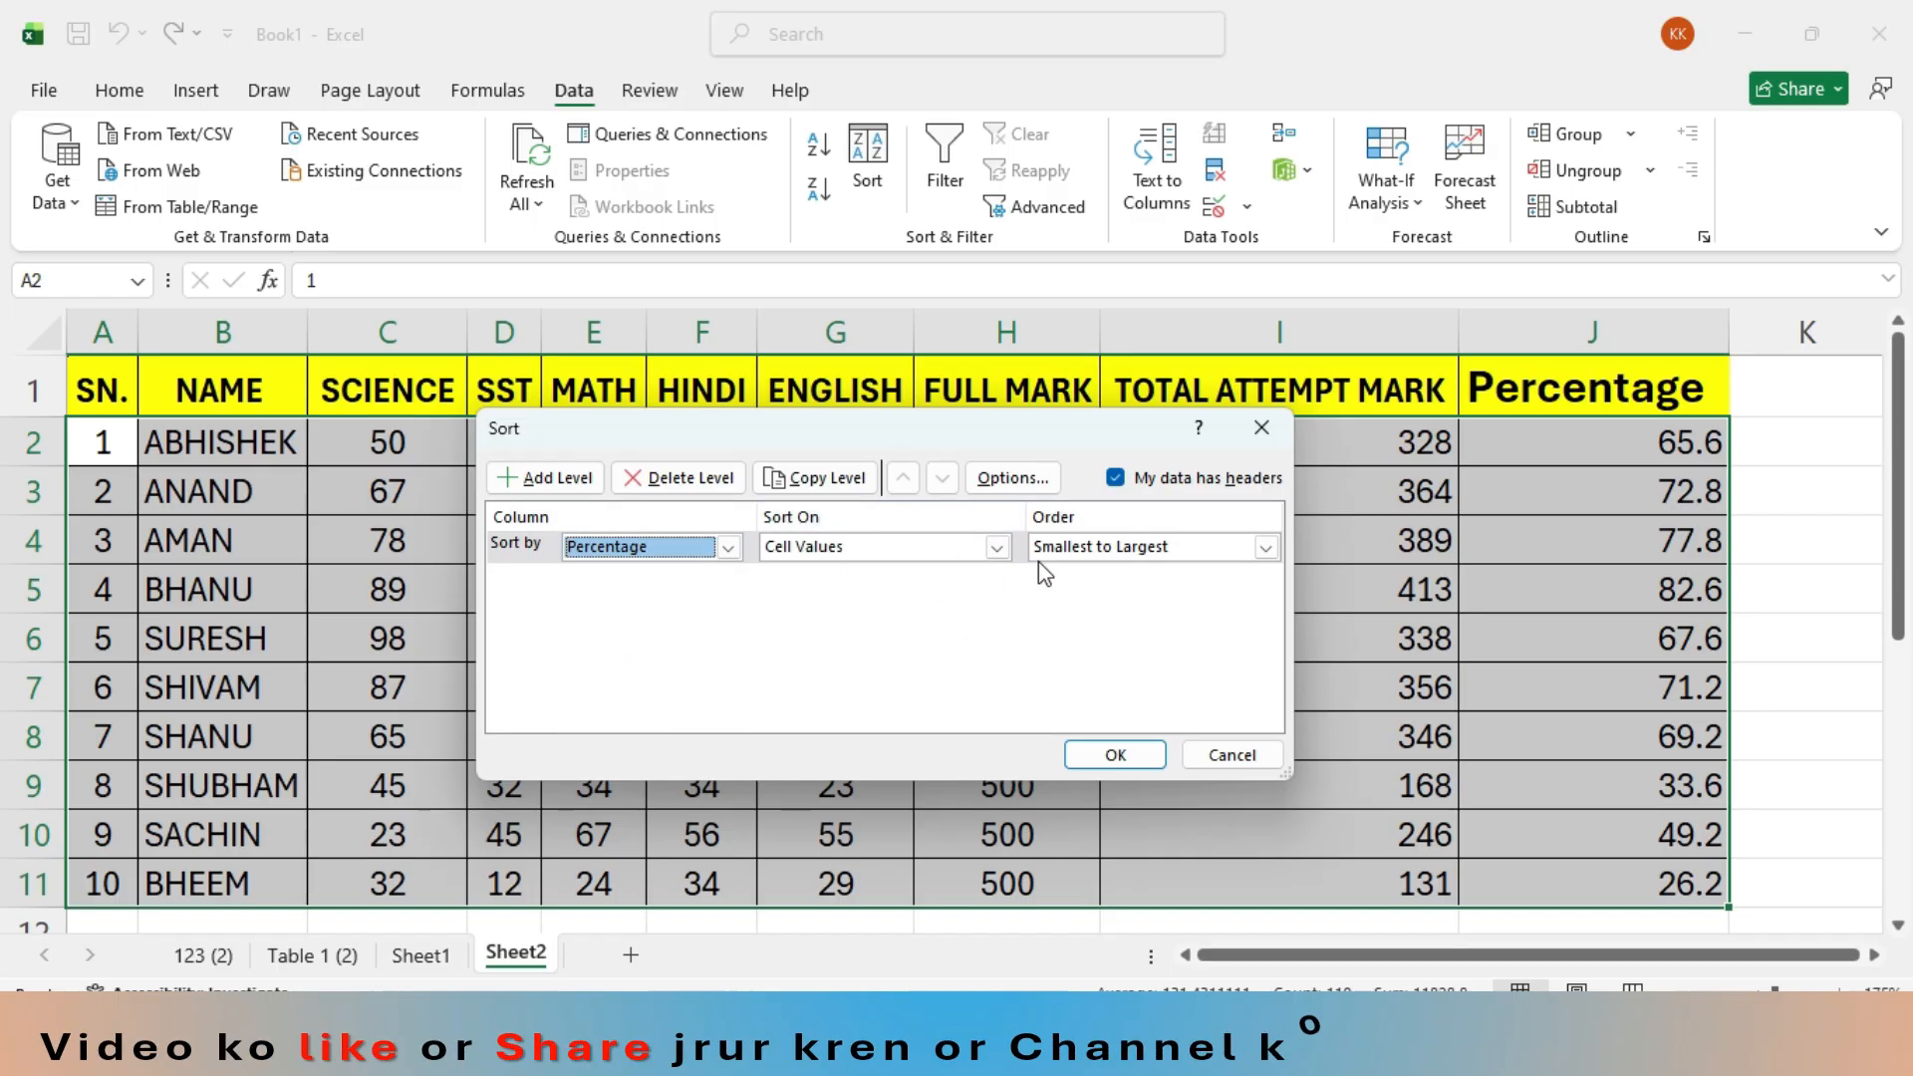
click(996, 548)
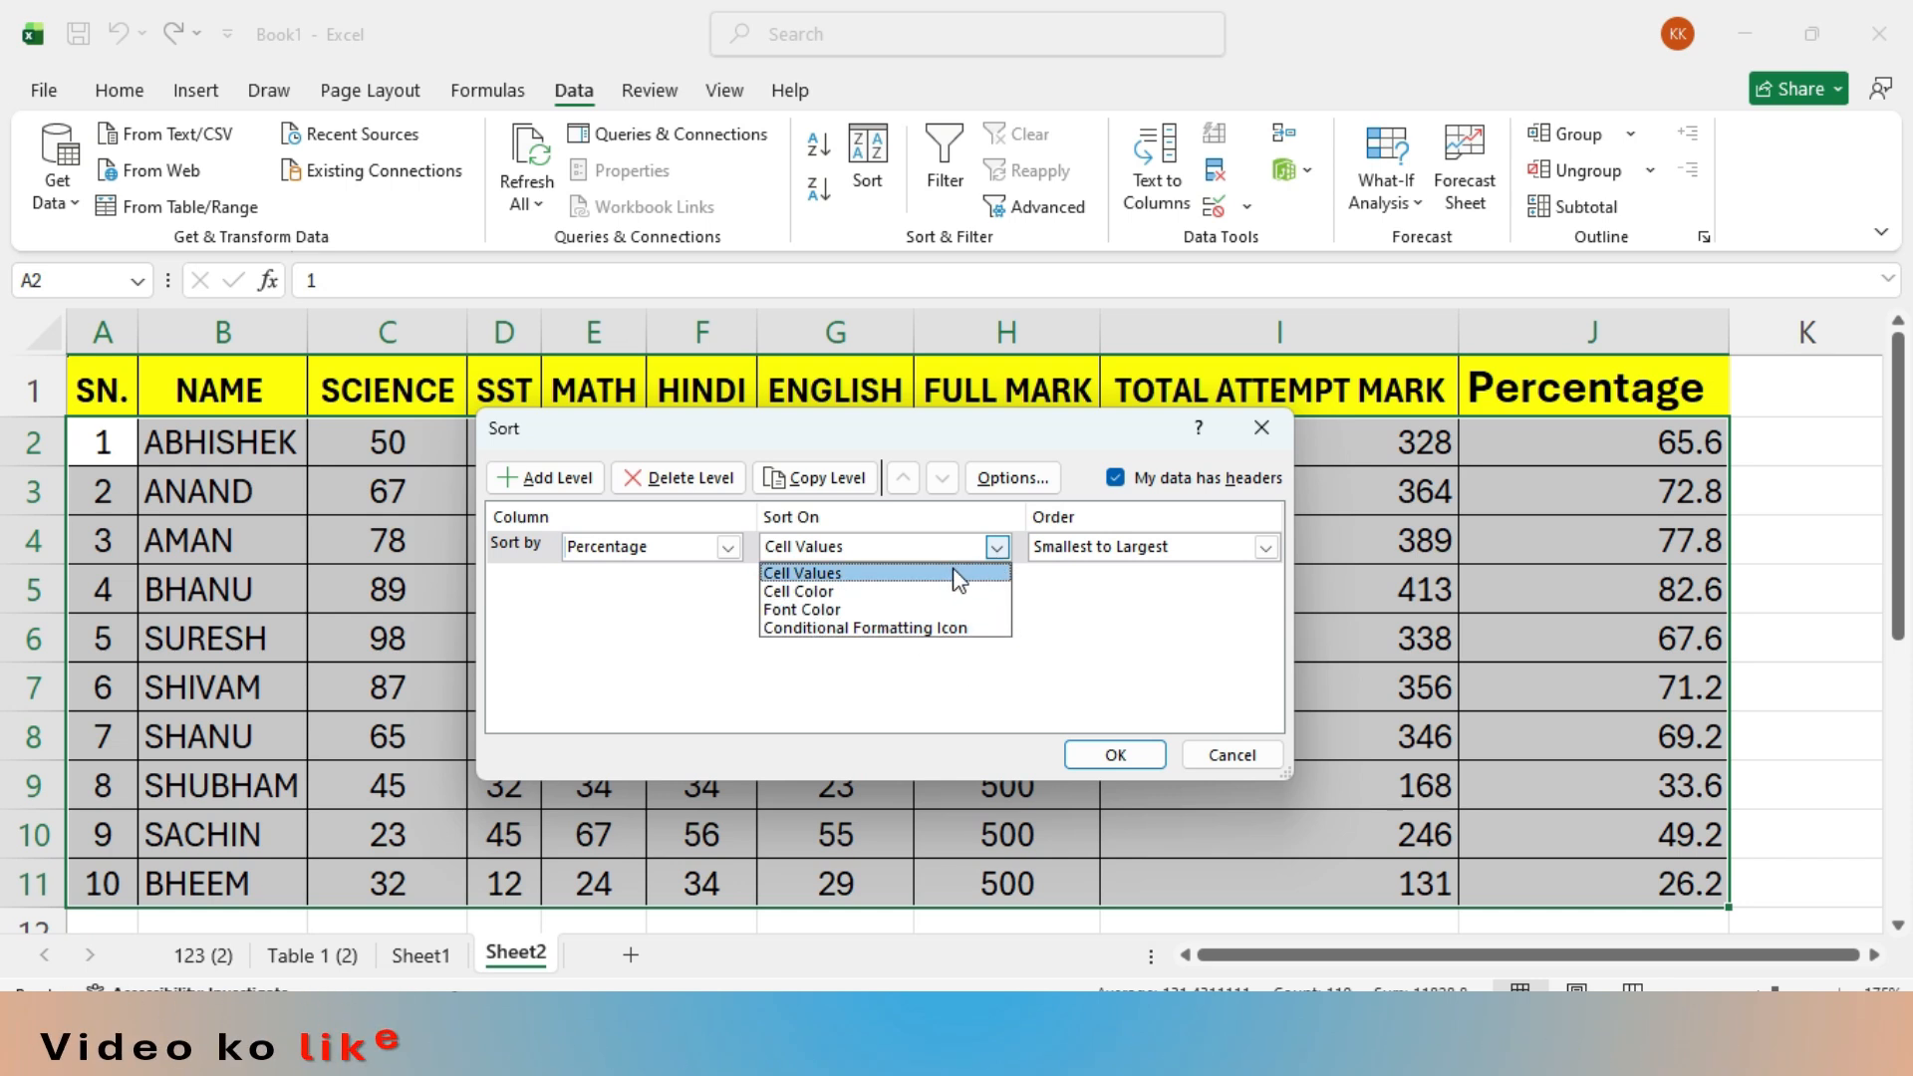
click(883, 582)
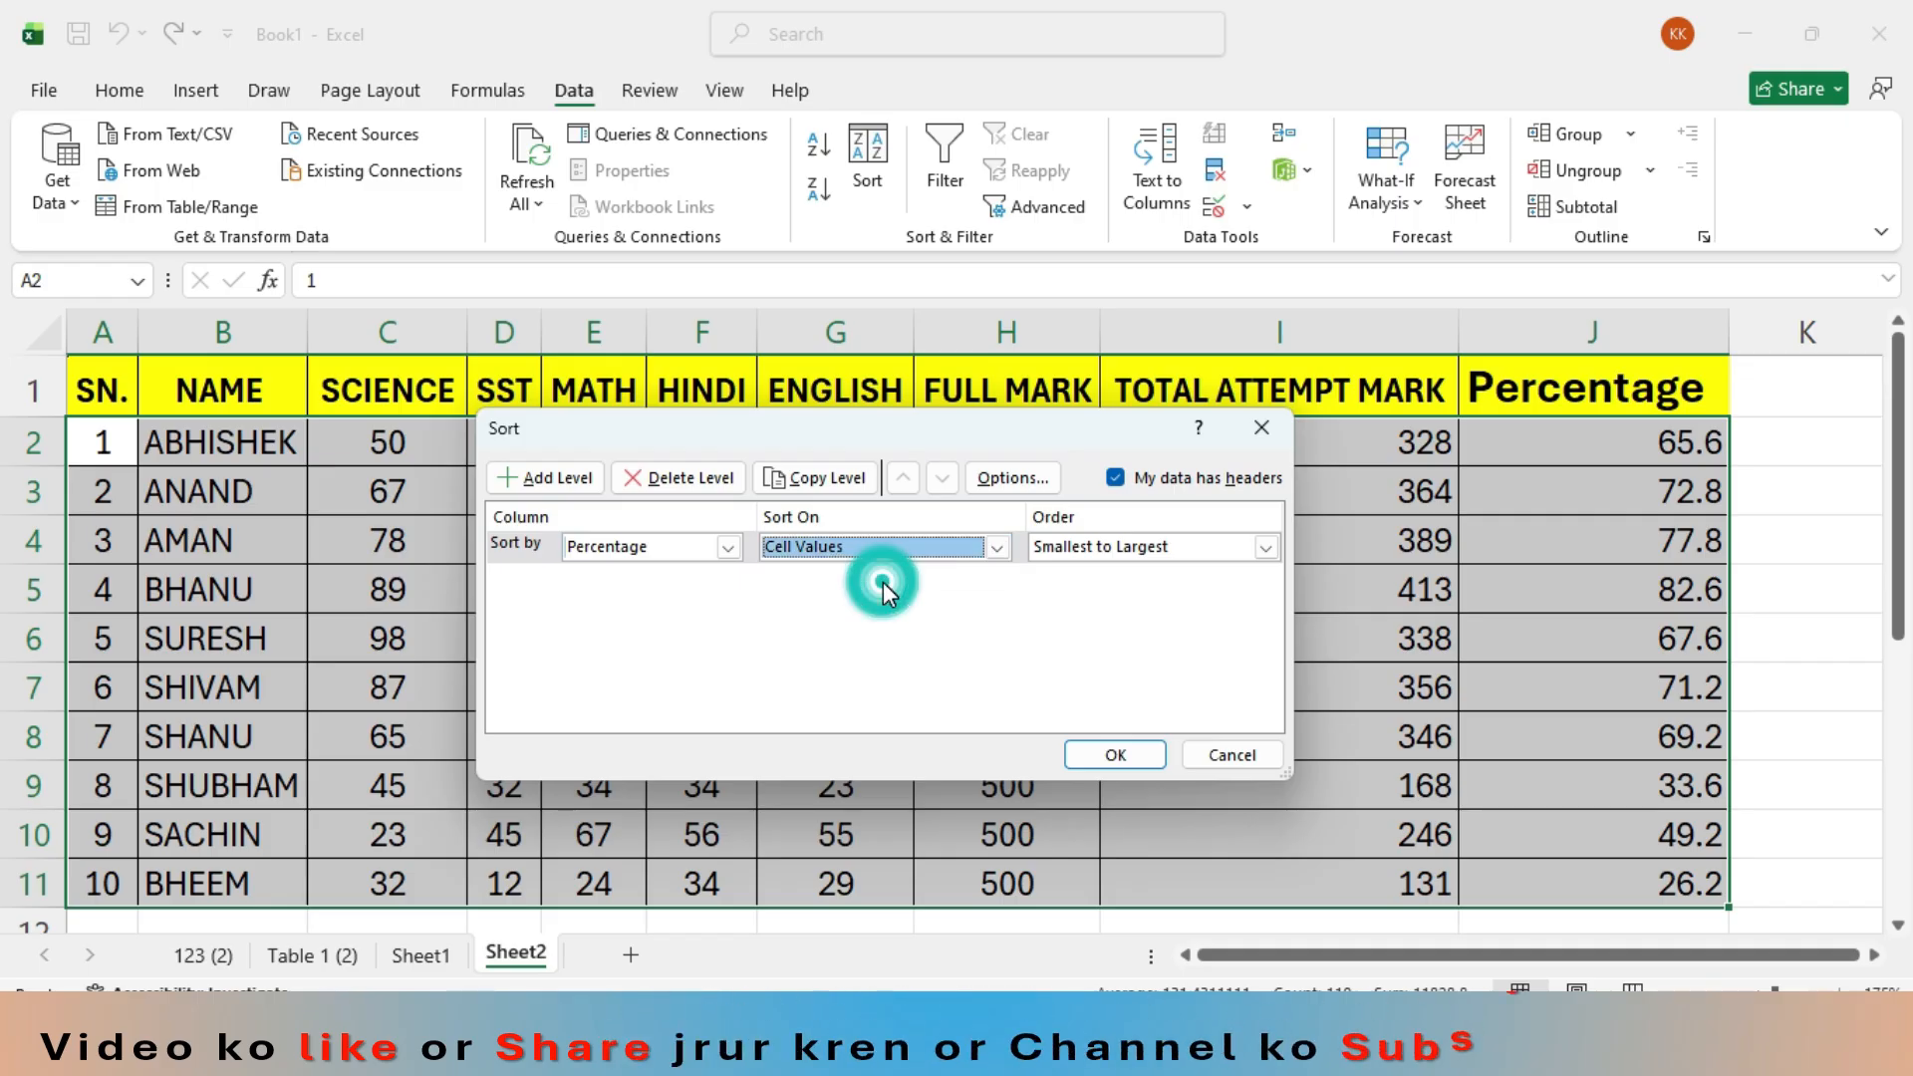
click(1265, 547)
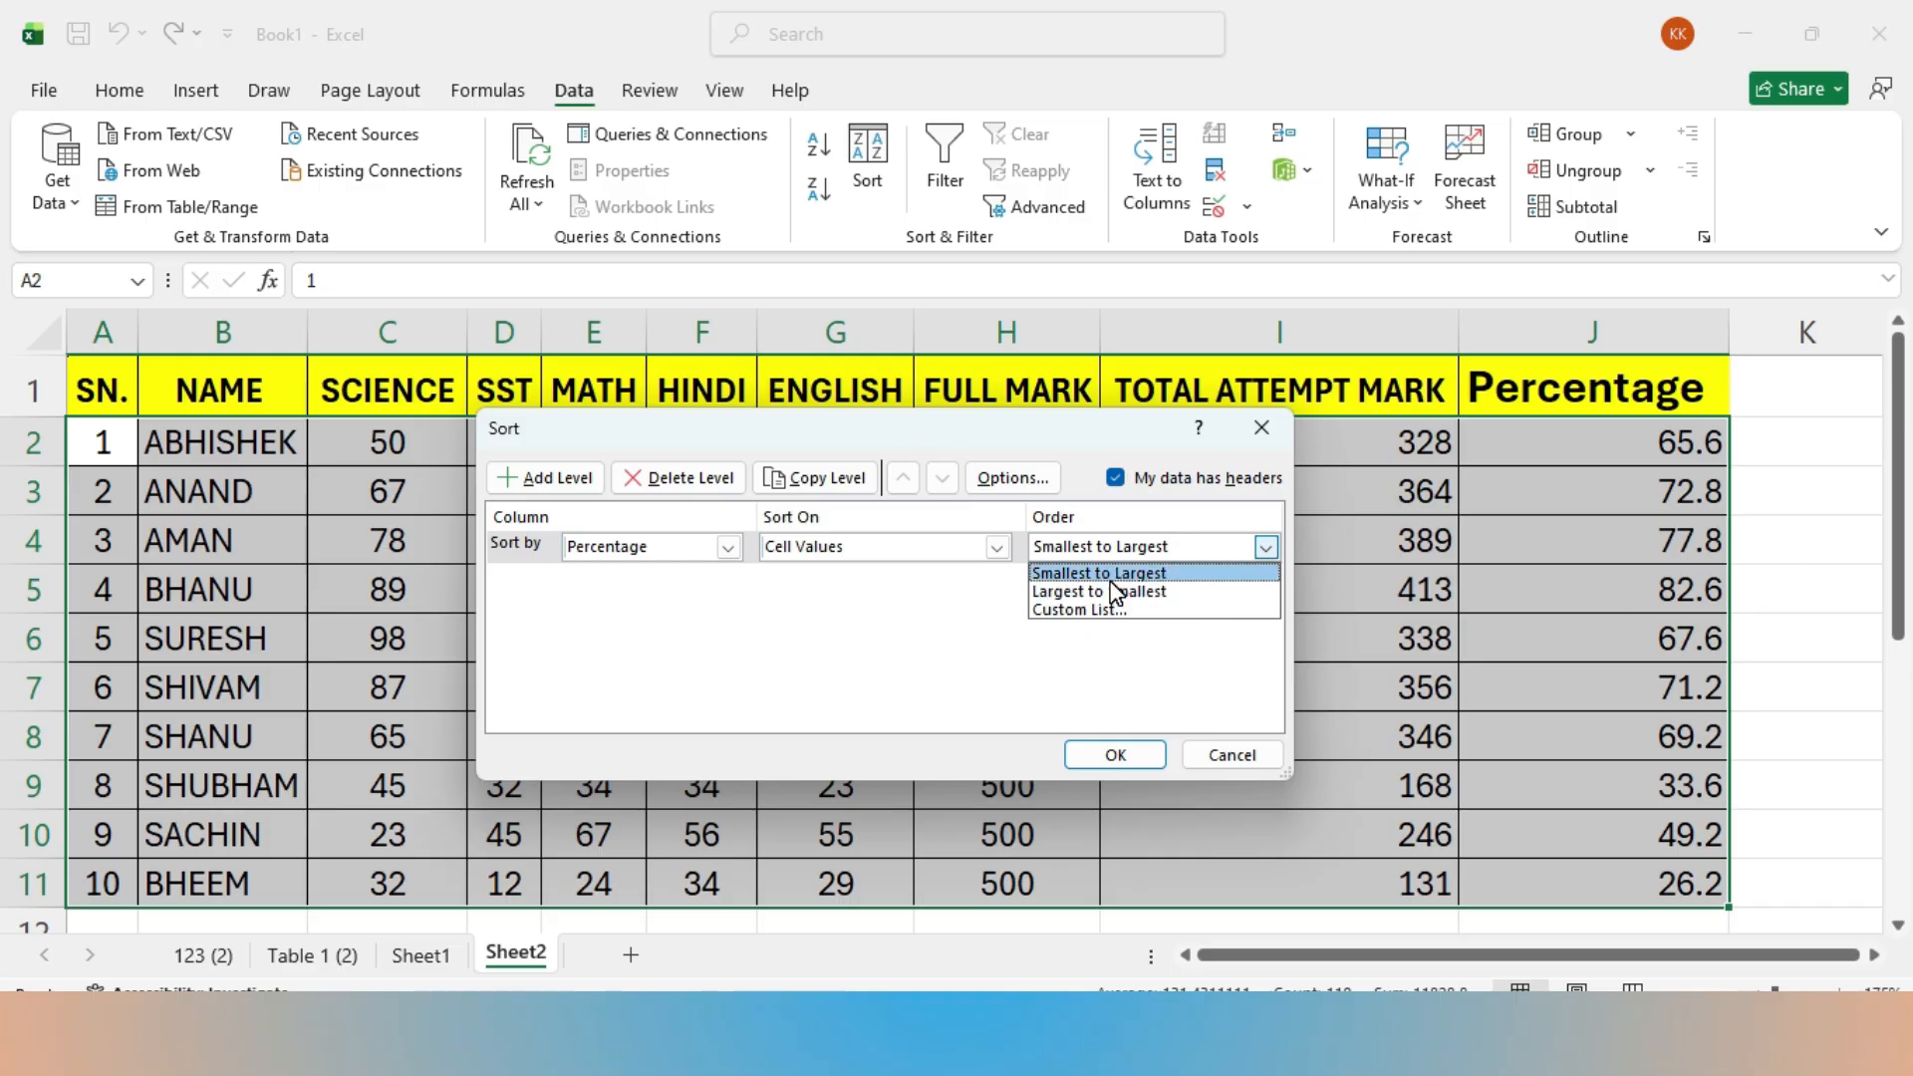
click(730, 548)
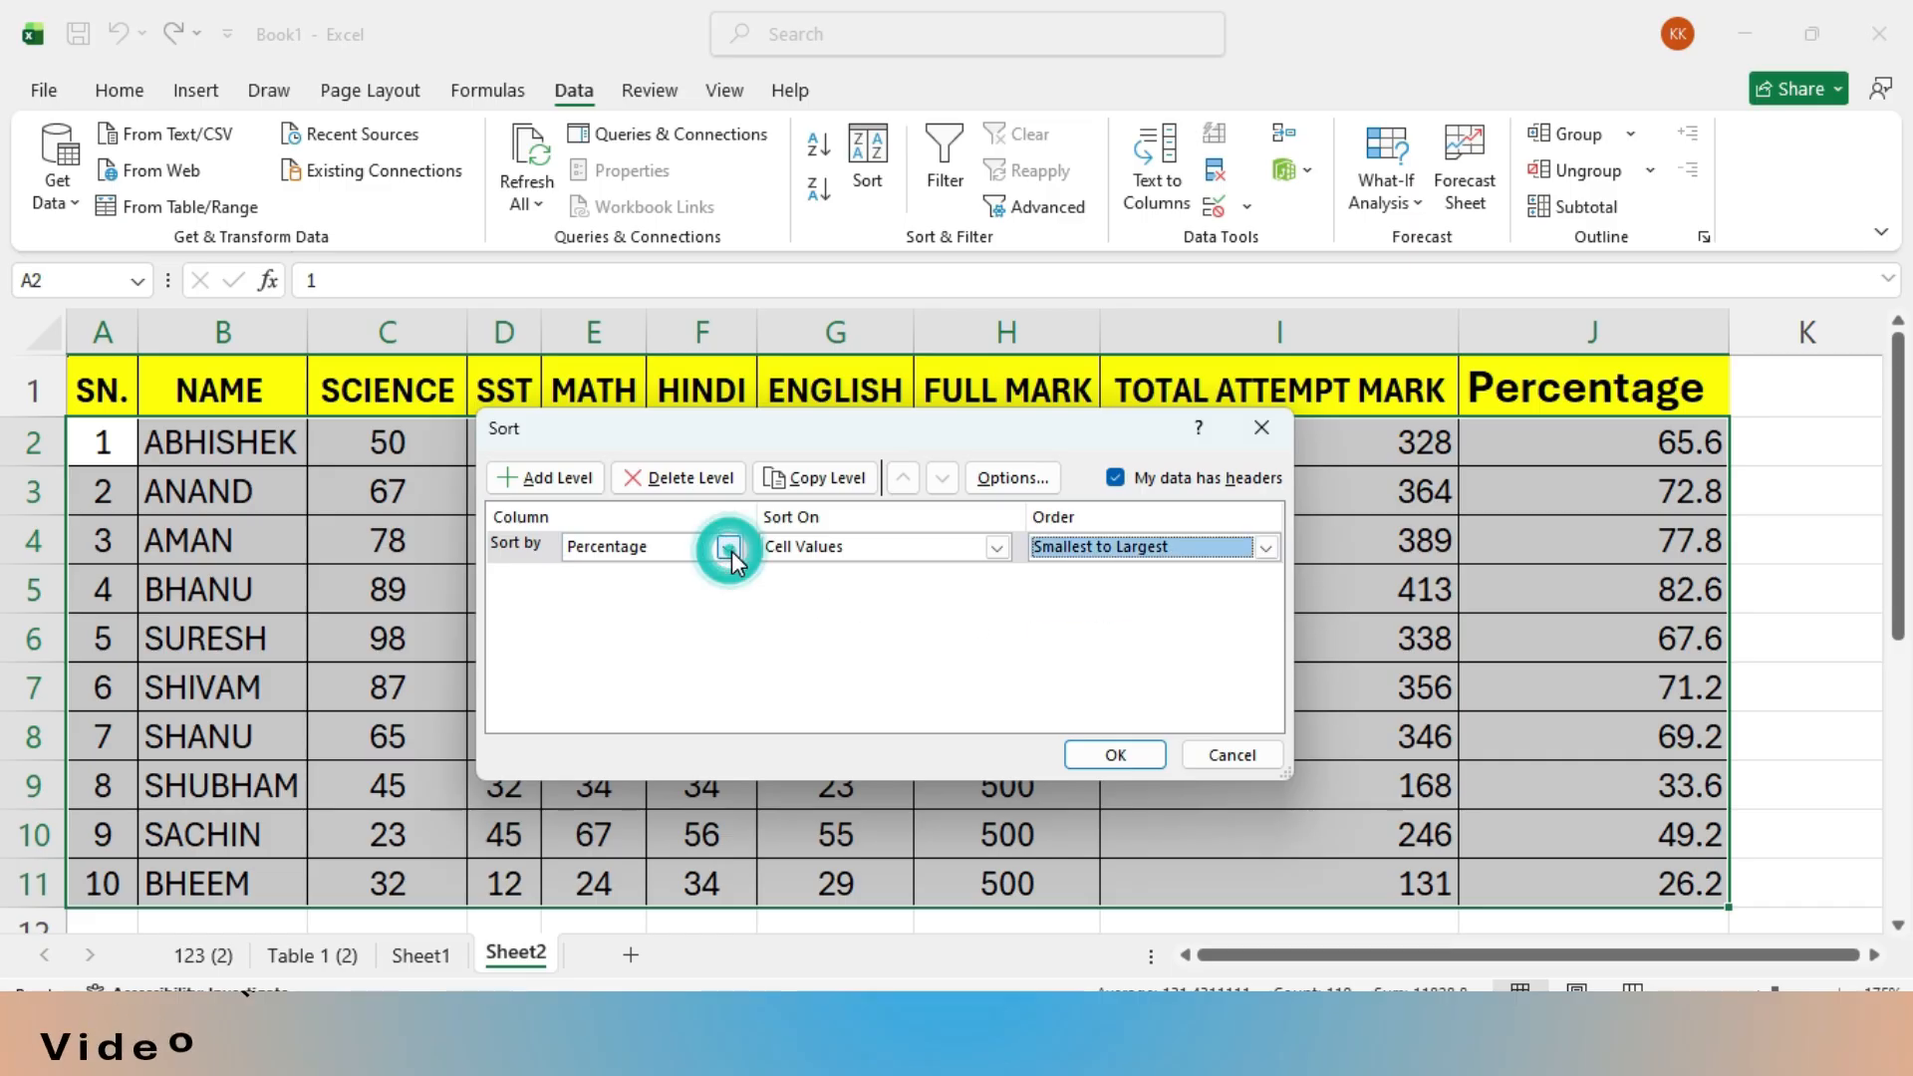
- Change the sort column to NAME and check which order options it offers
click(730, 548)
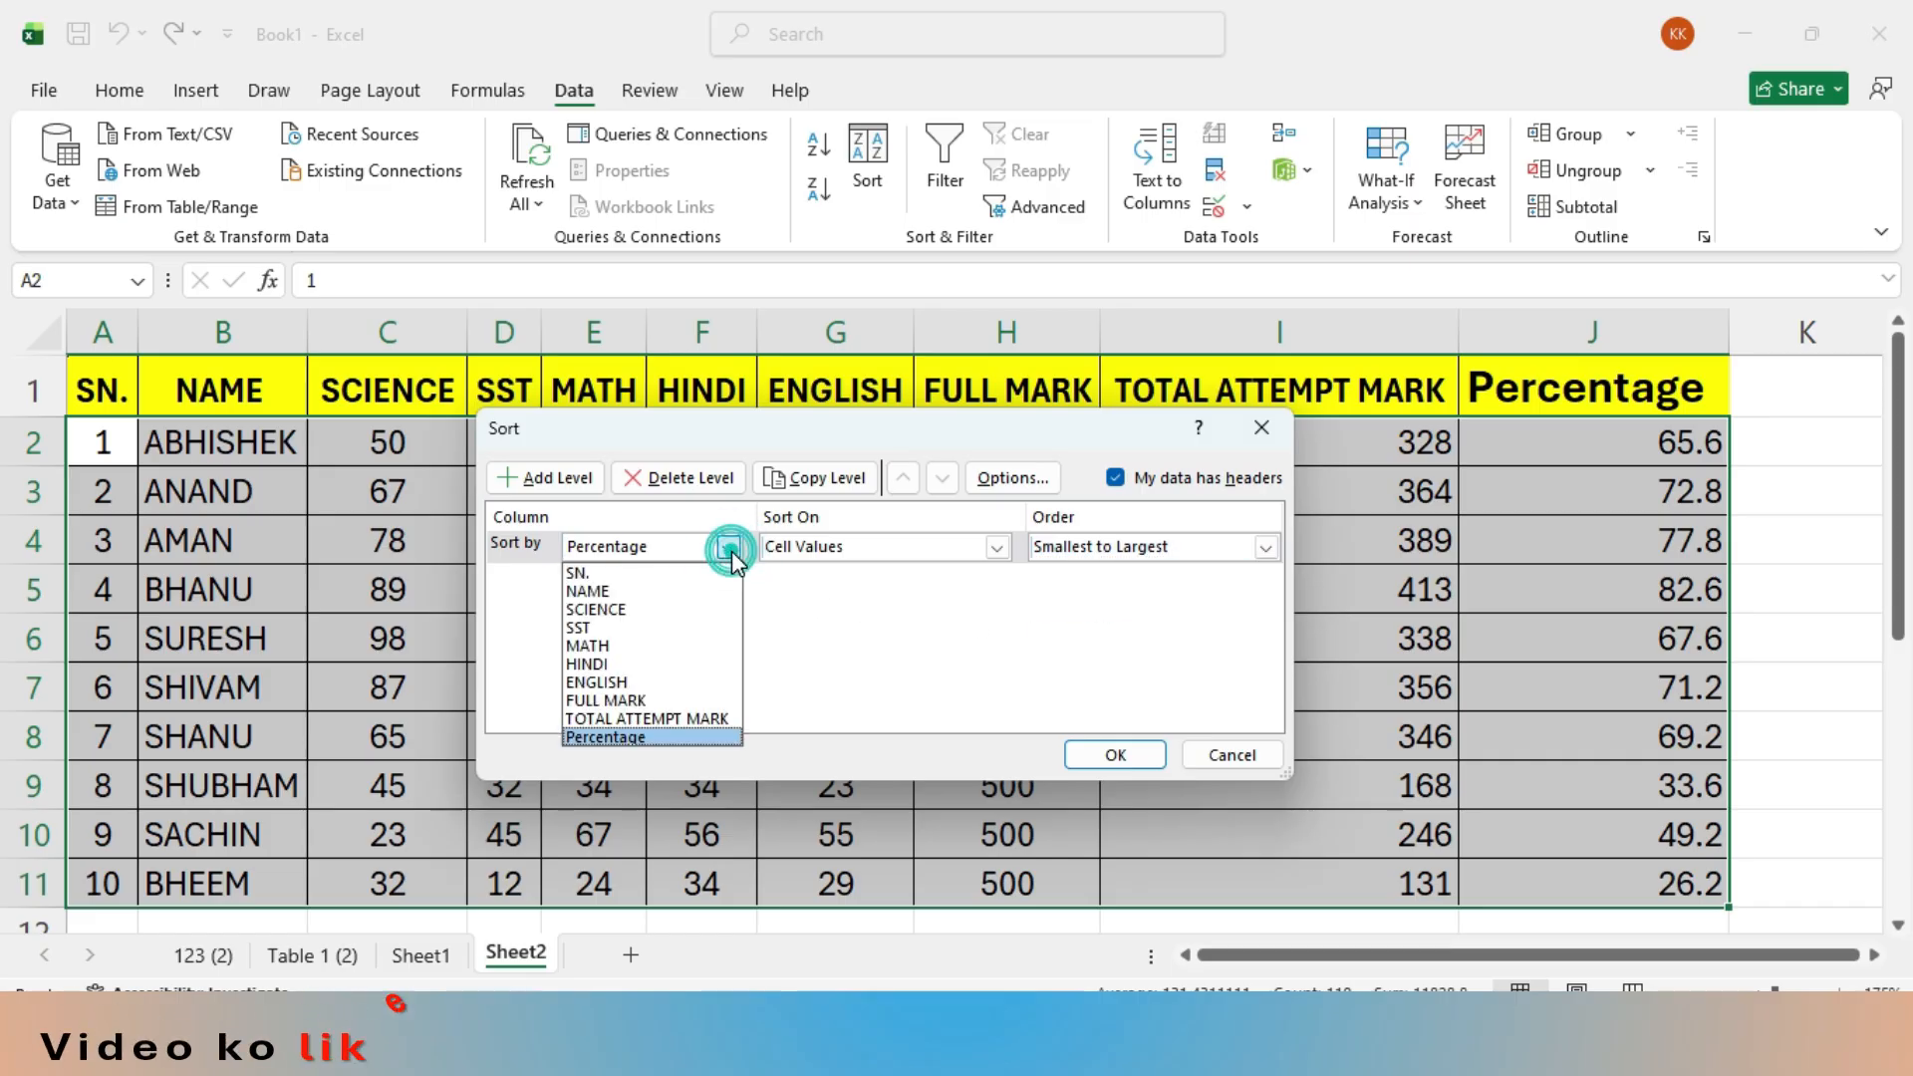
click(673, 592)
click(1257, 547)
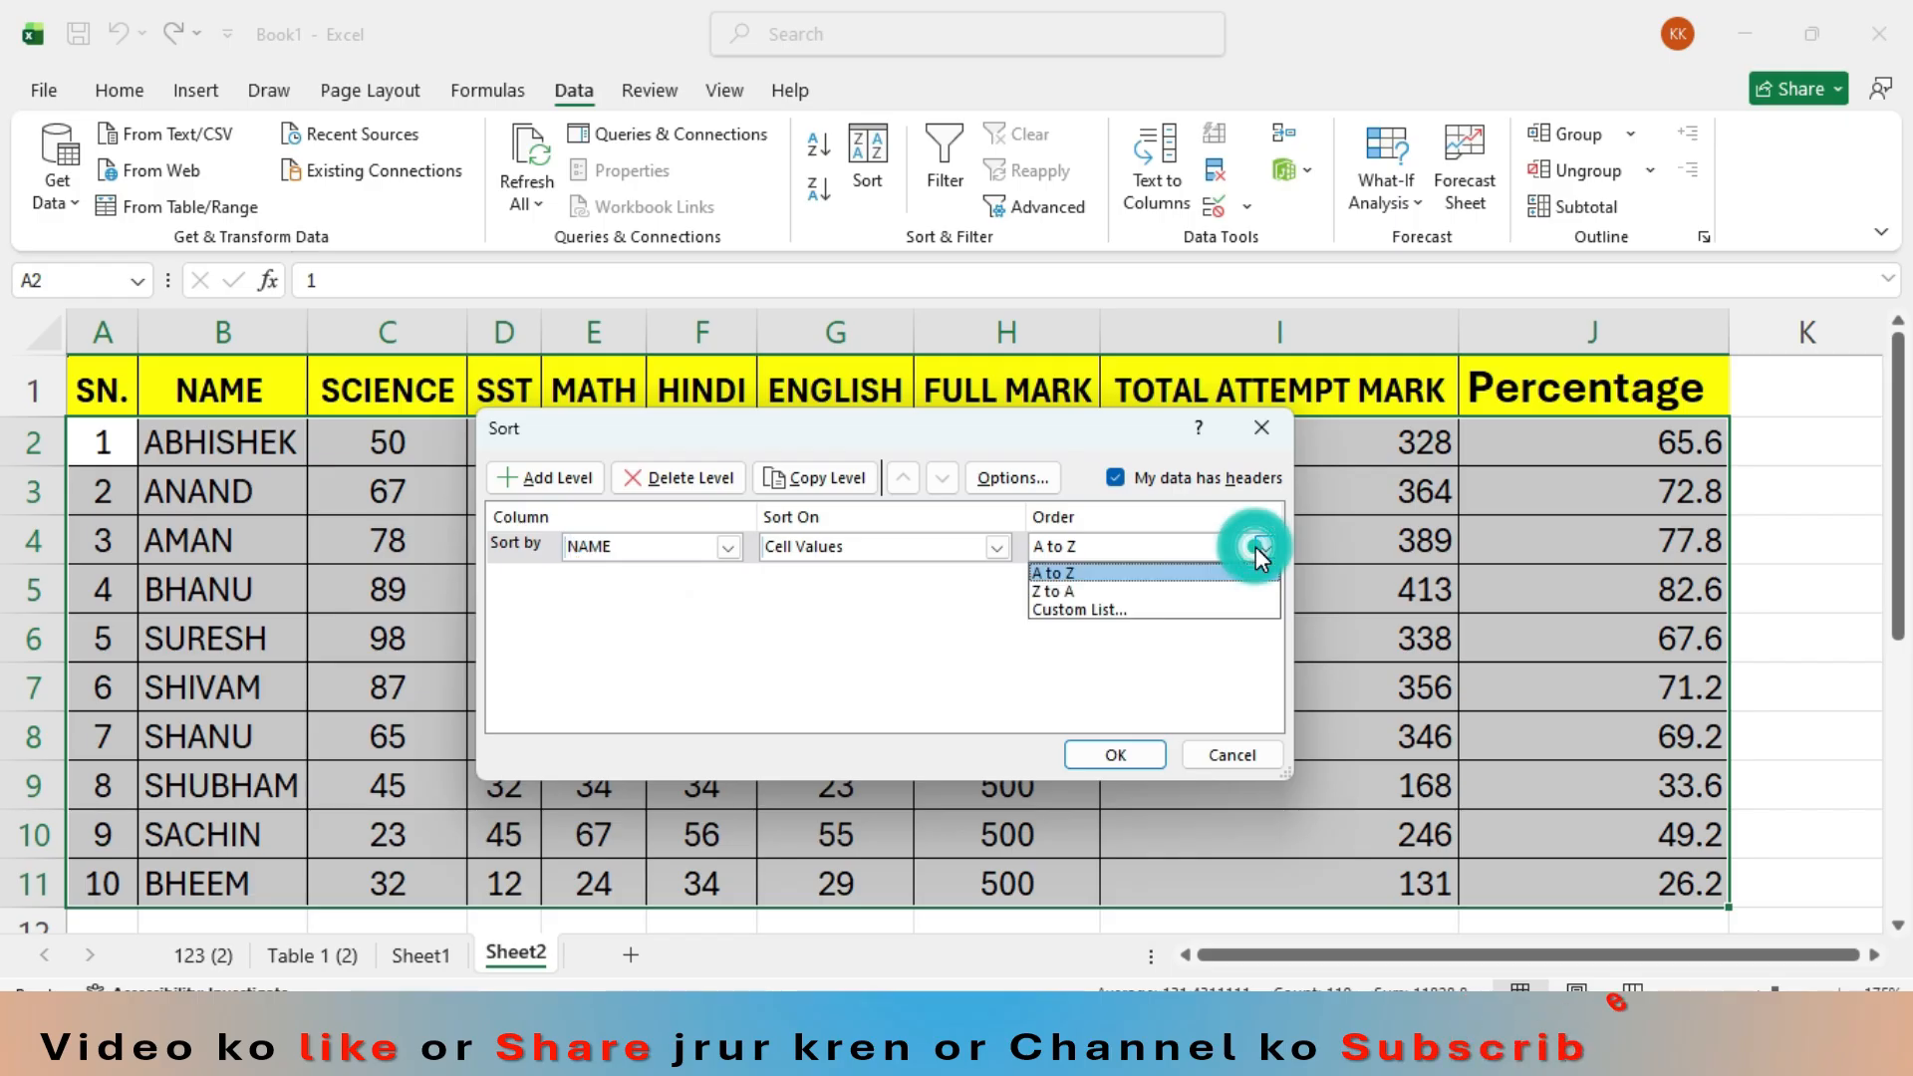
click(1261, 549)
- Sort the marks table by Percentage from largest to smallest
click(728, 548)
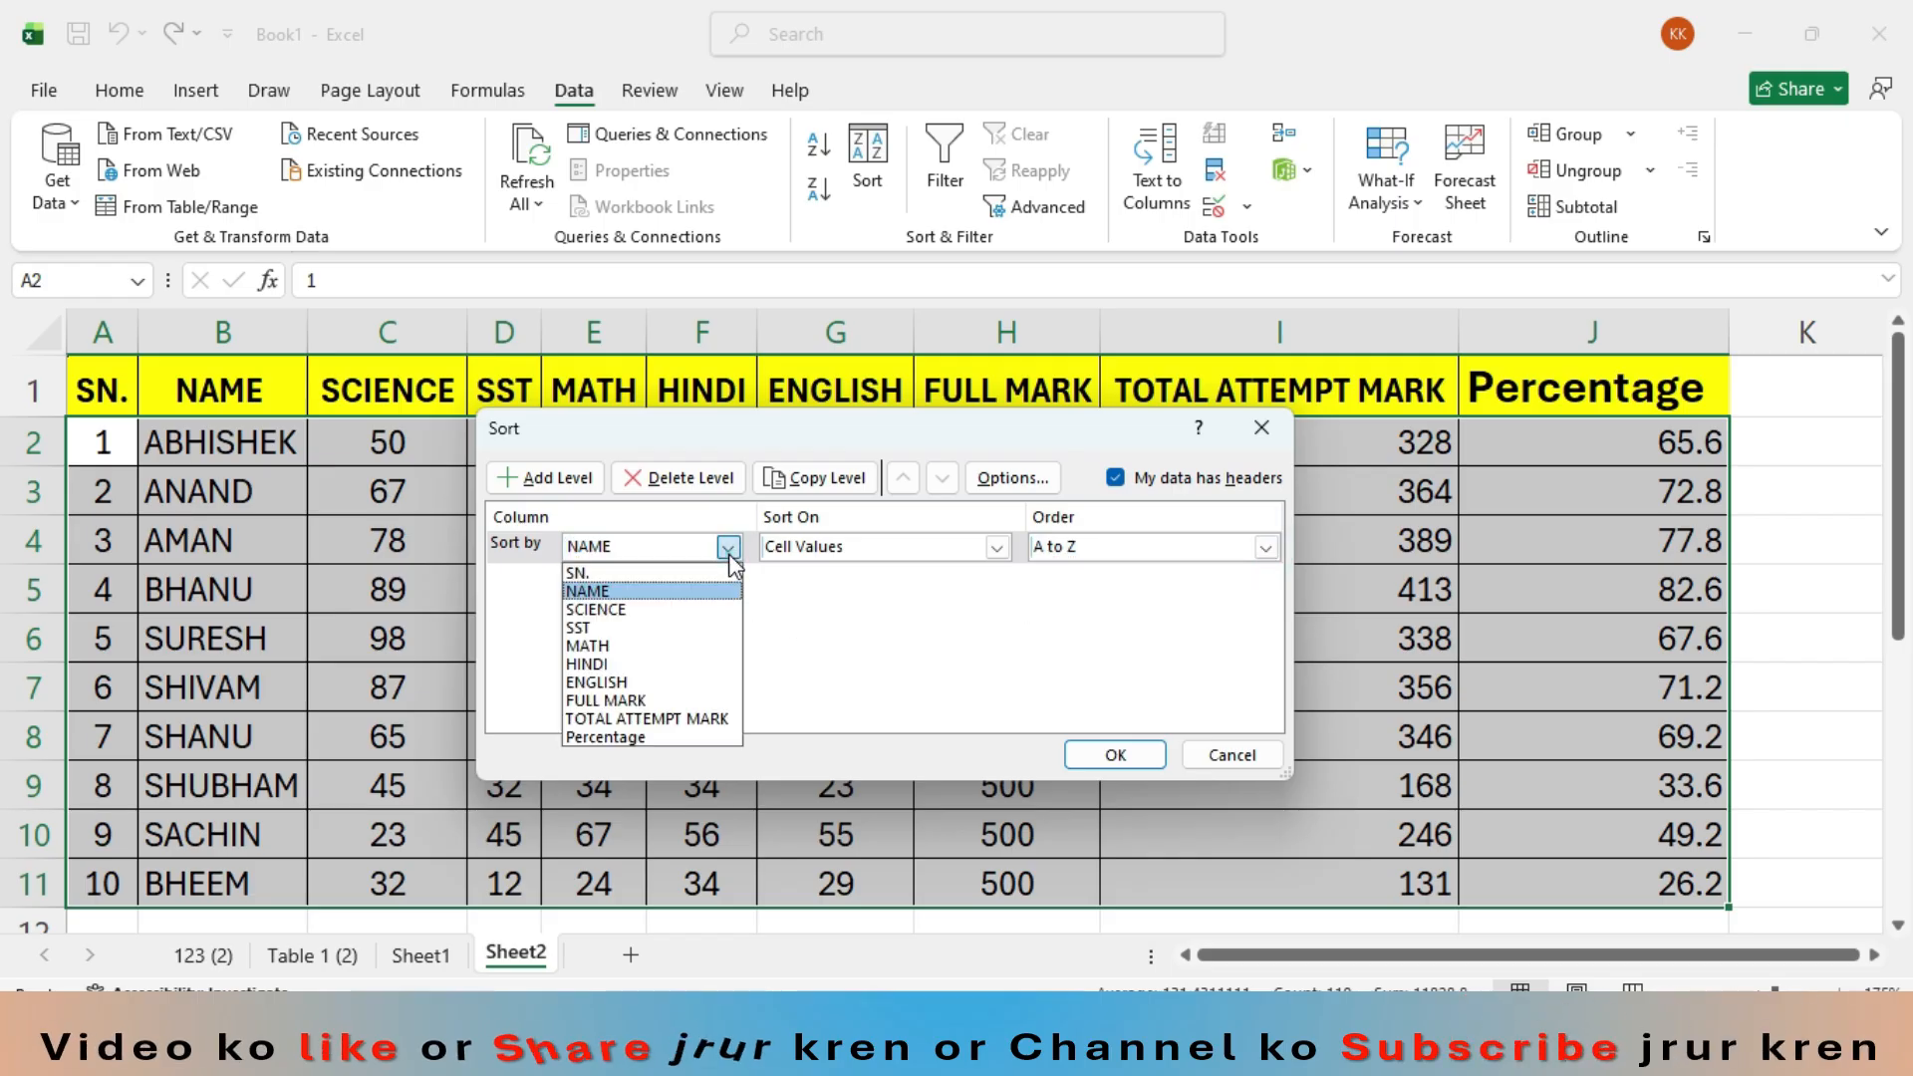
click(636, 735)
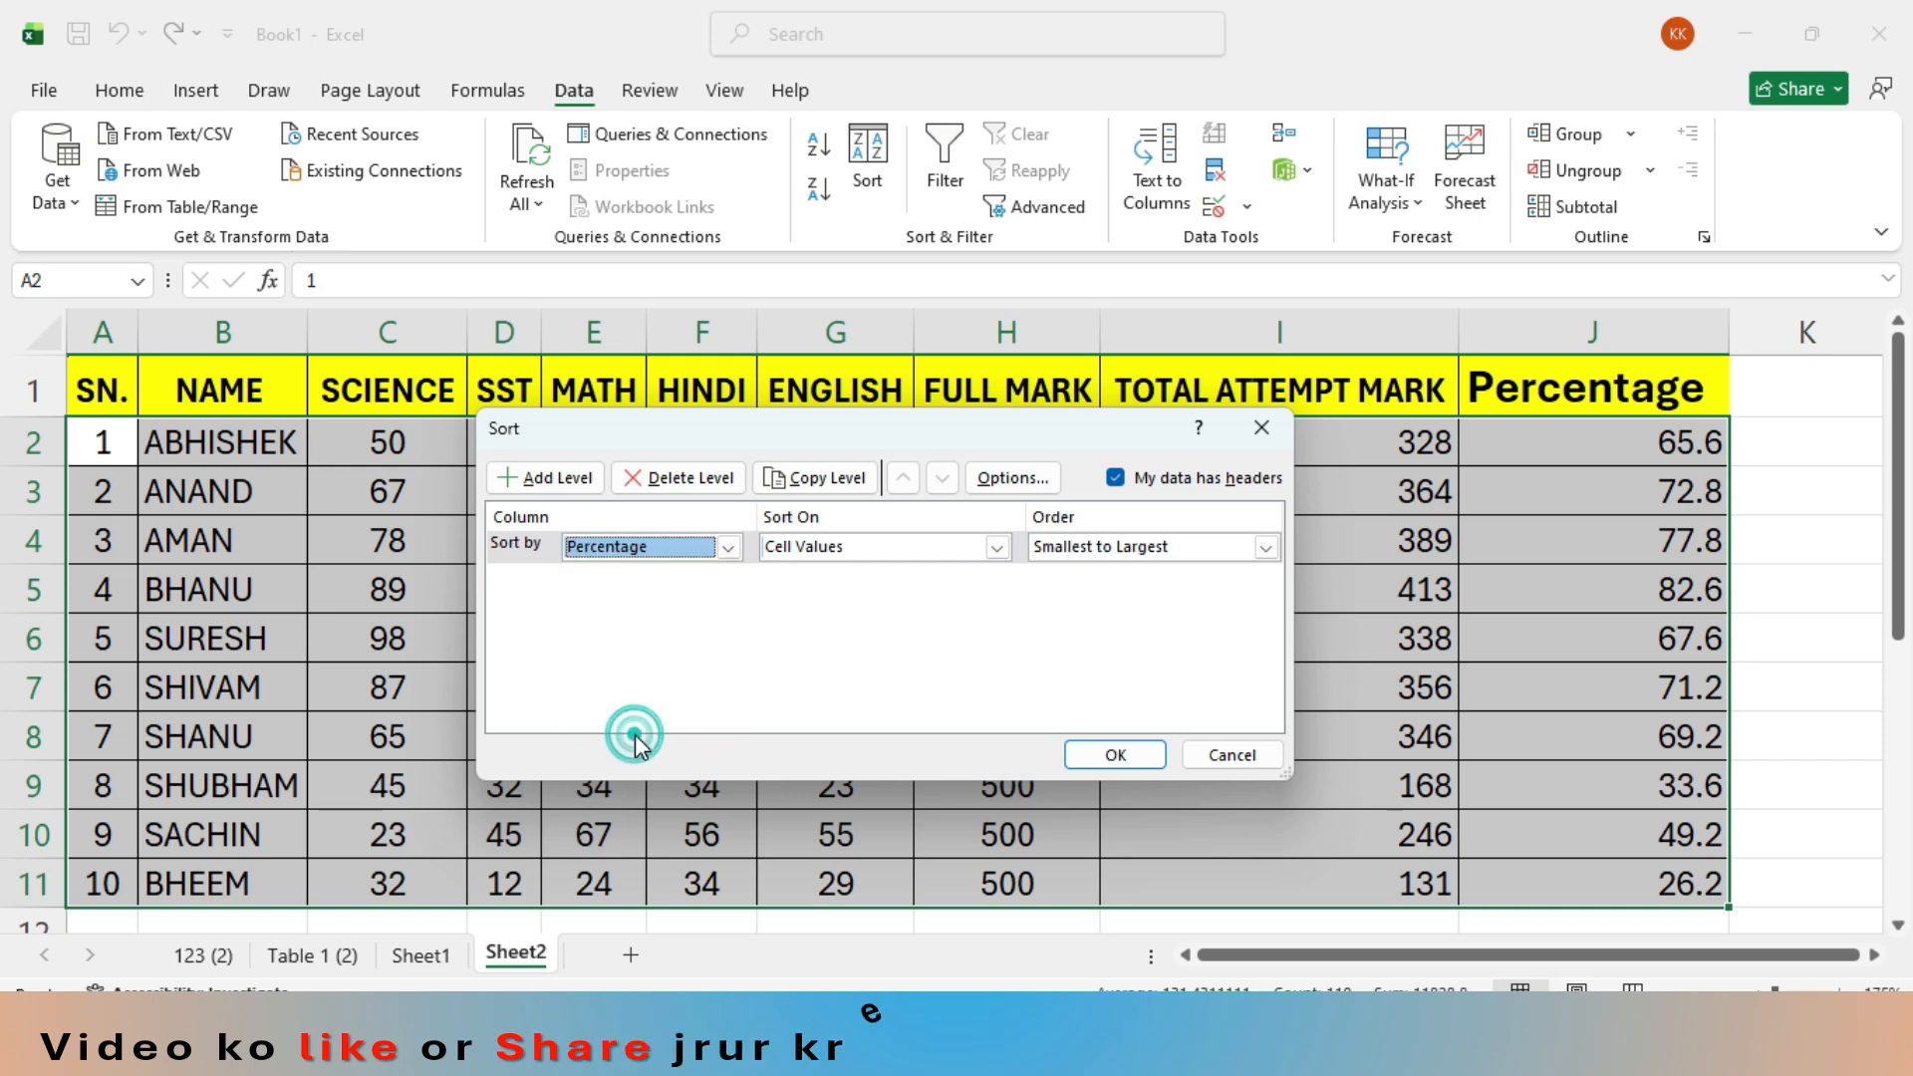
click(1265, 547)
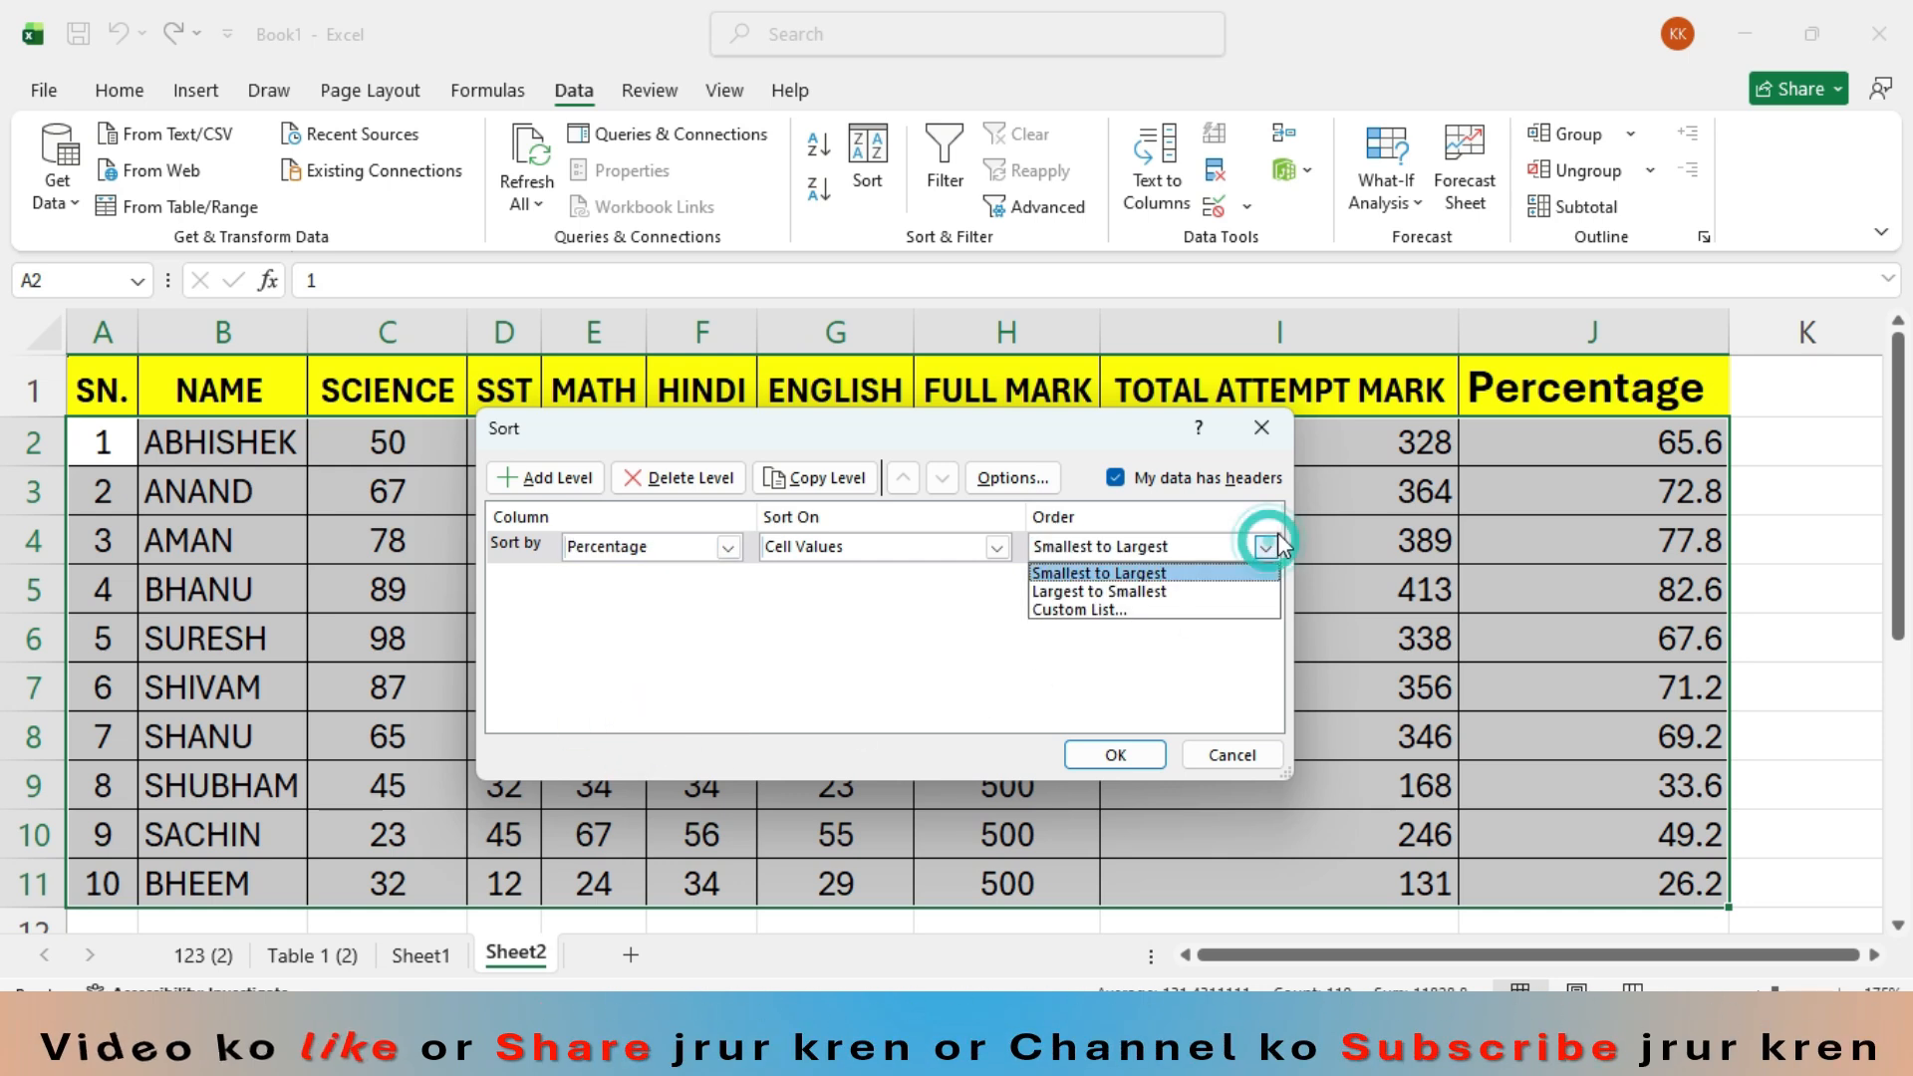
click(1162, 593)
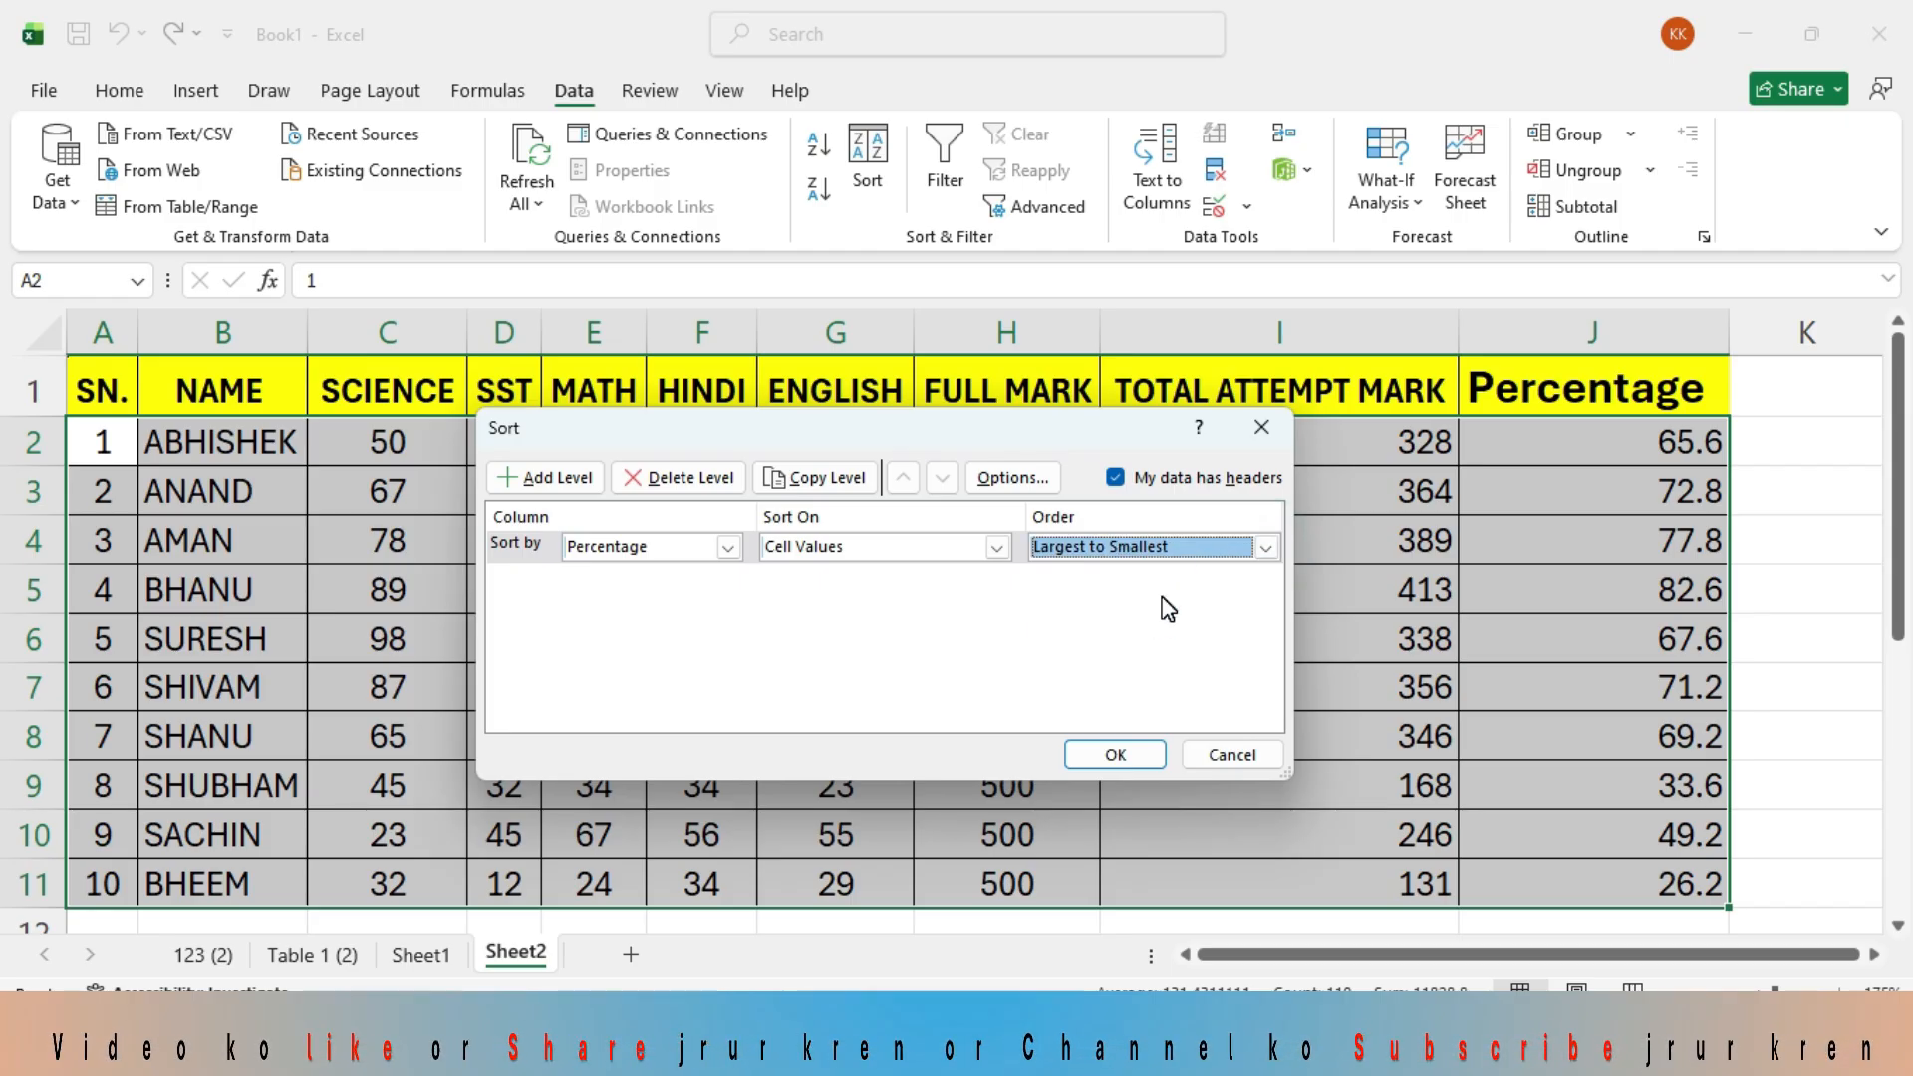
click(1118, 755)
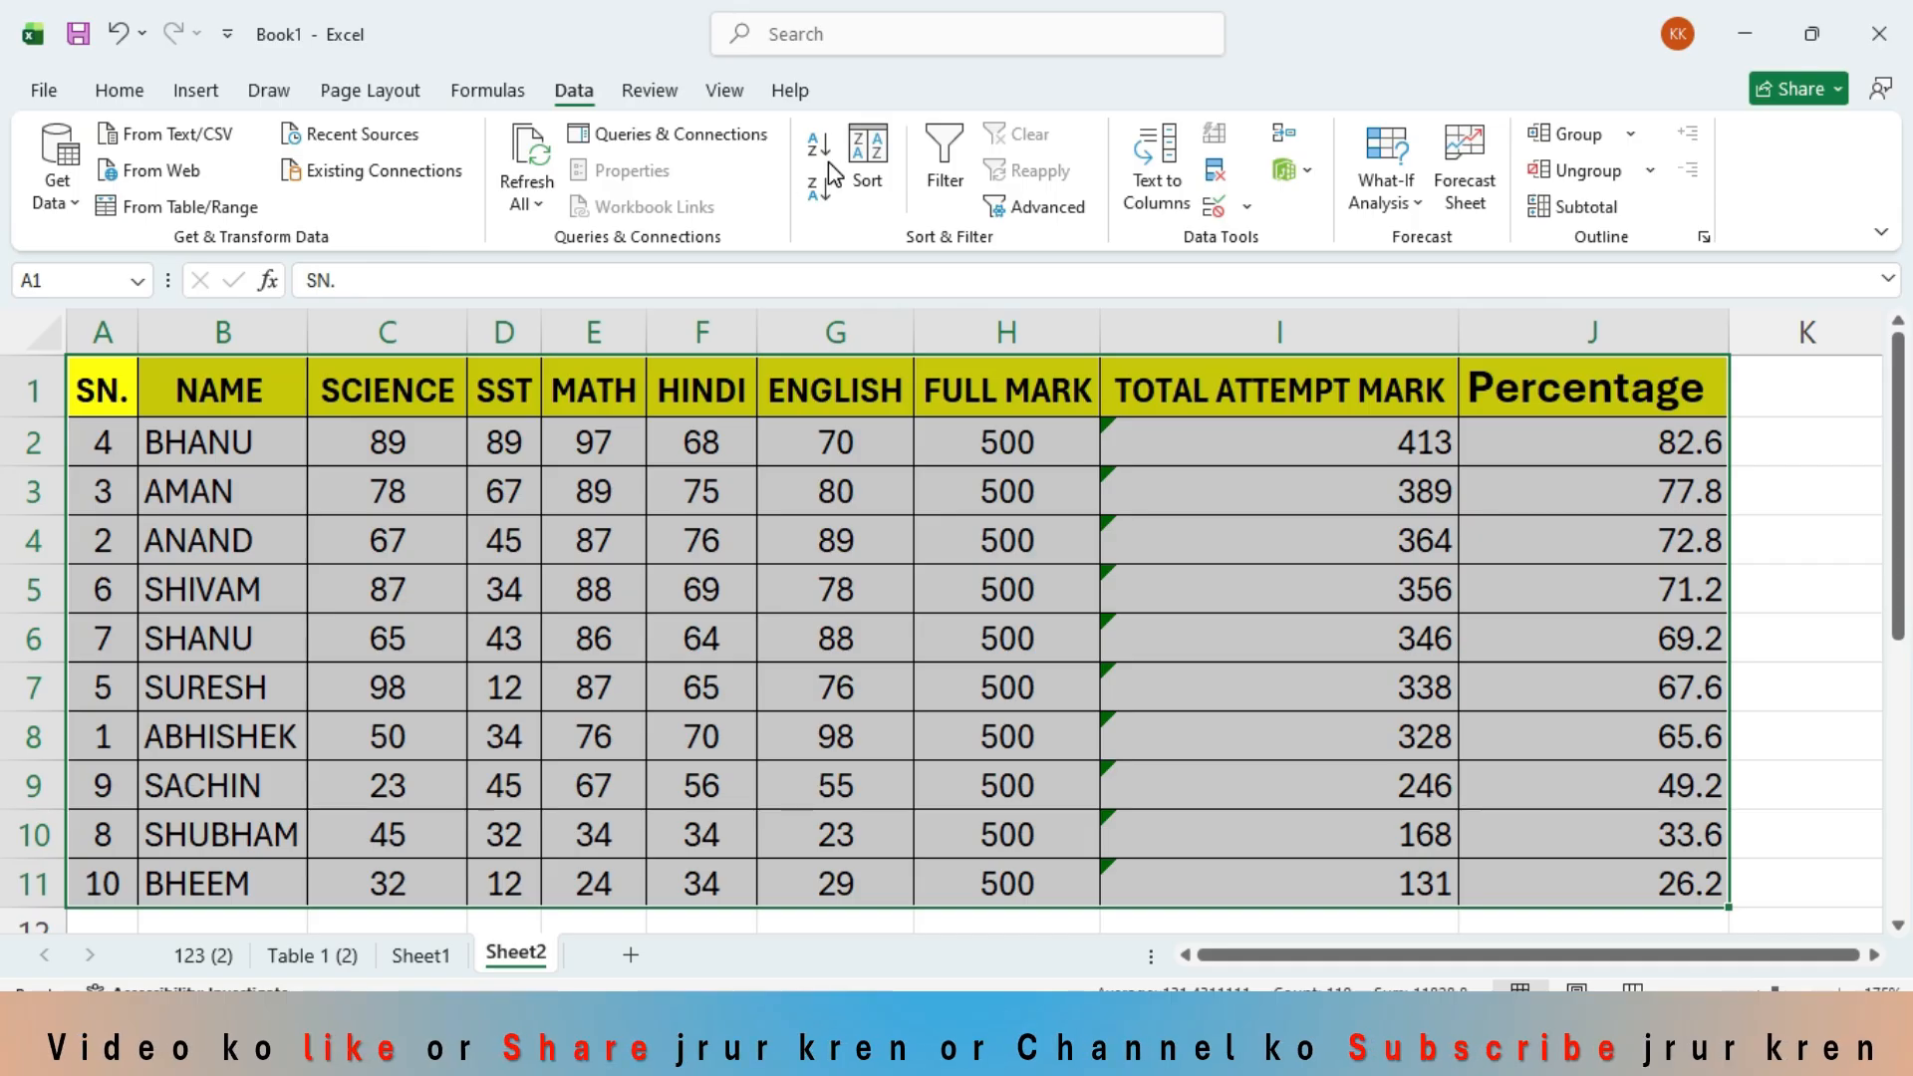
- Sort the marks table by the SN. column with the order Smallest to Largest
click(863, 155)
click(728, 547)
click(663, 568)
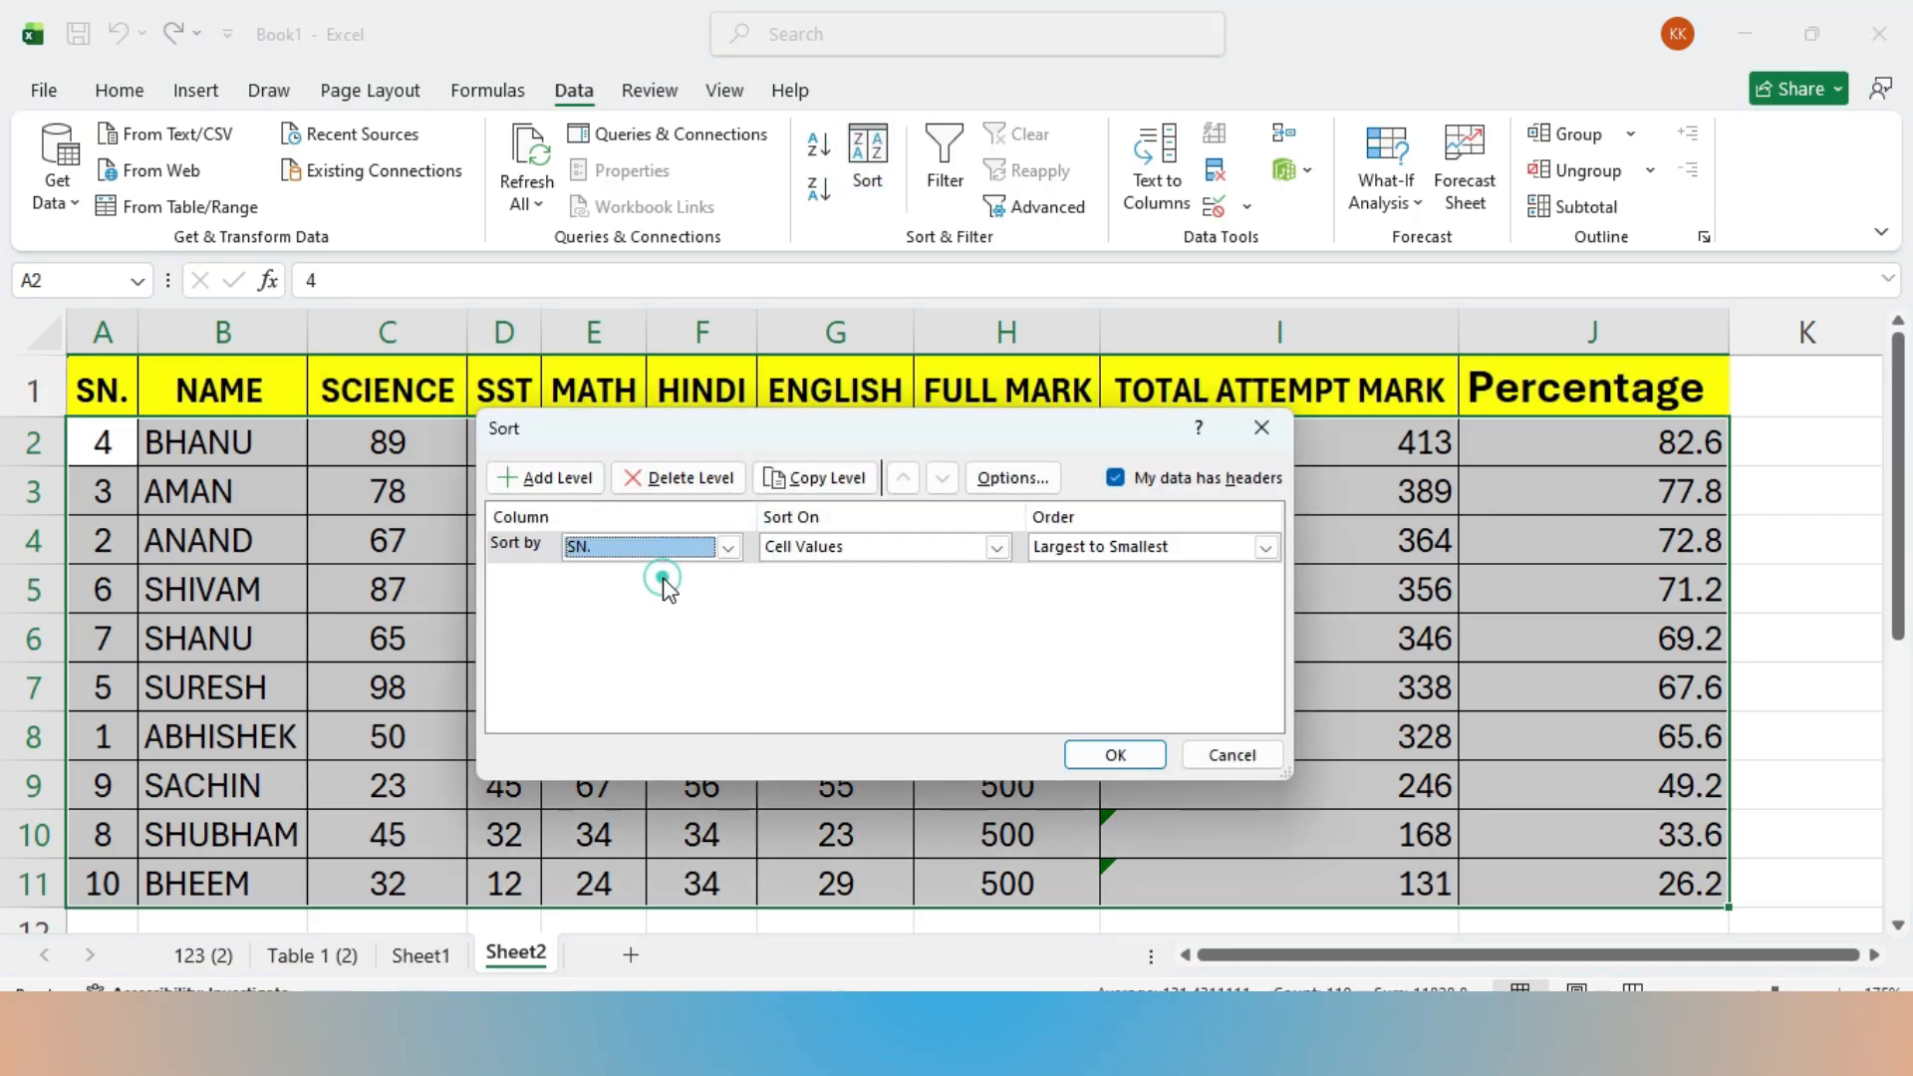
click(1266, 547)
click(1184, 570)
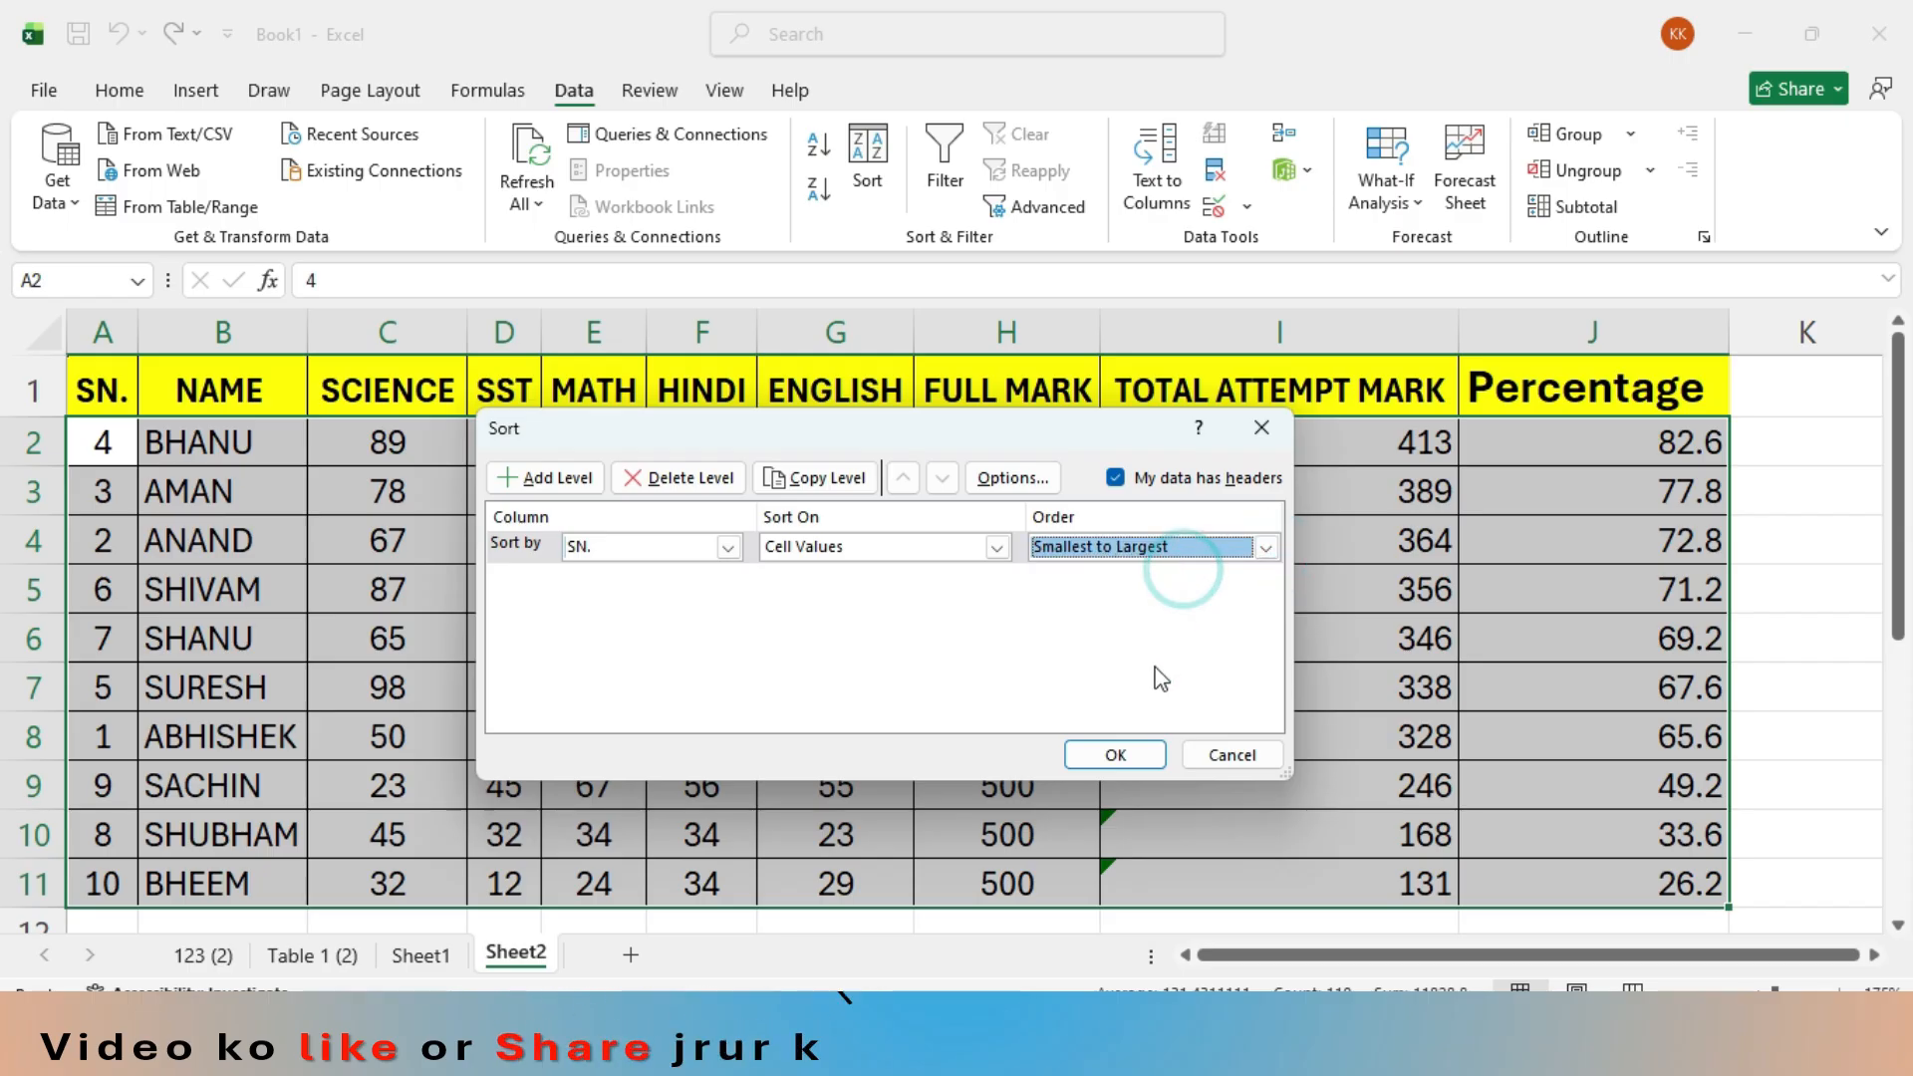
click(1134, 757)
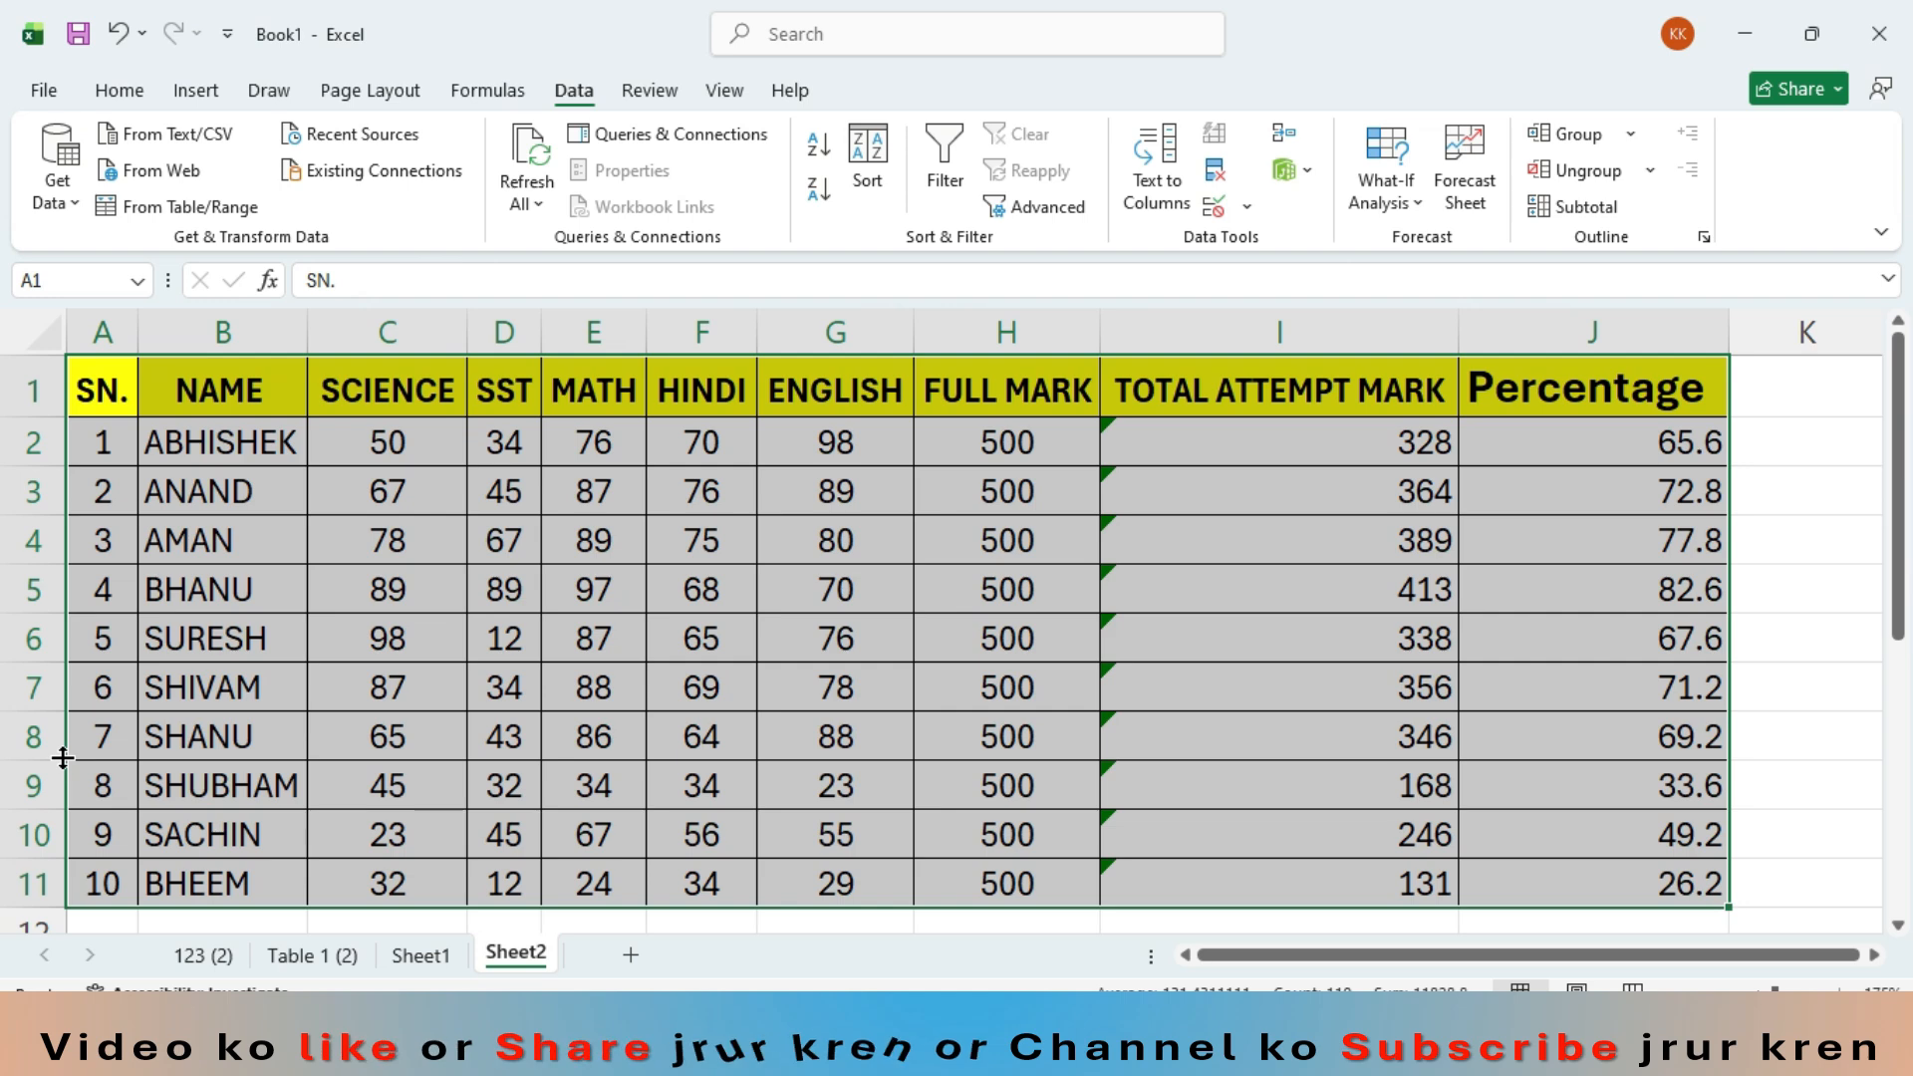
- Sort the marks table by the NAME column in A to Z order
click(862, 160)
click(725, 553)
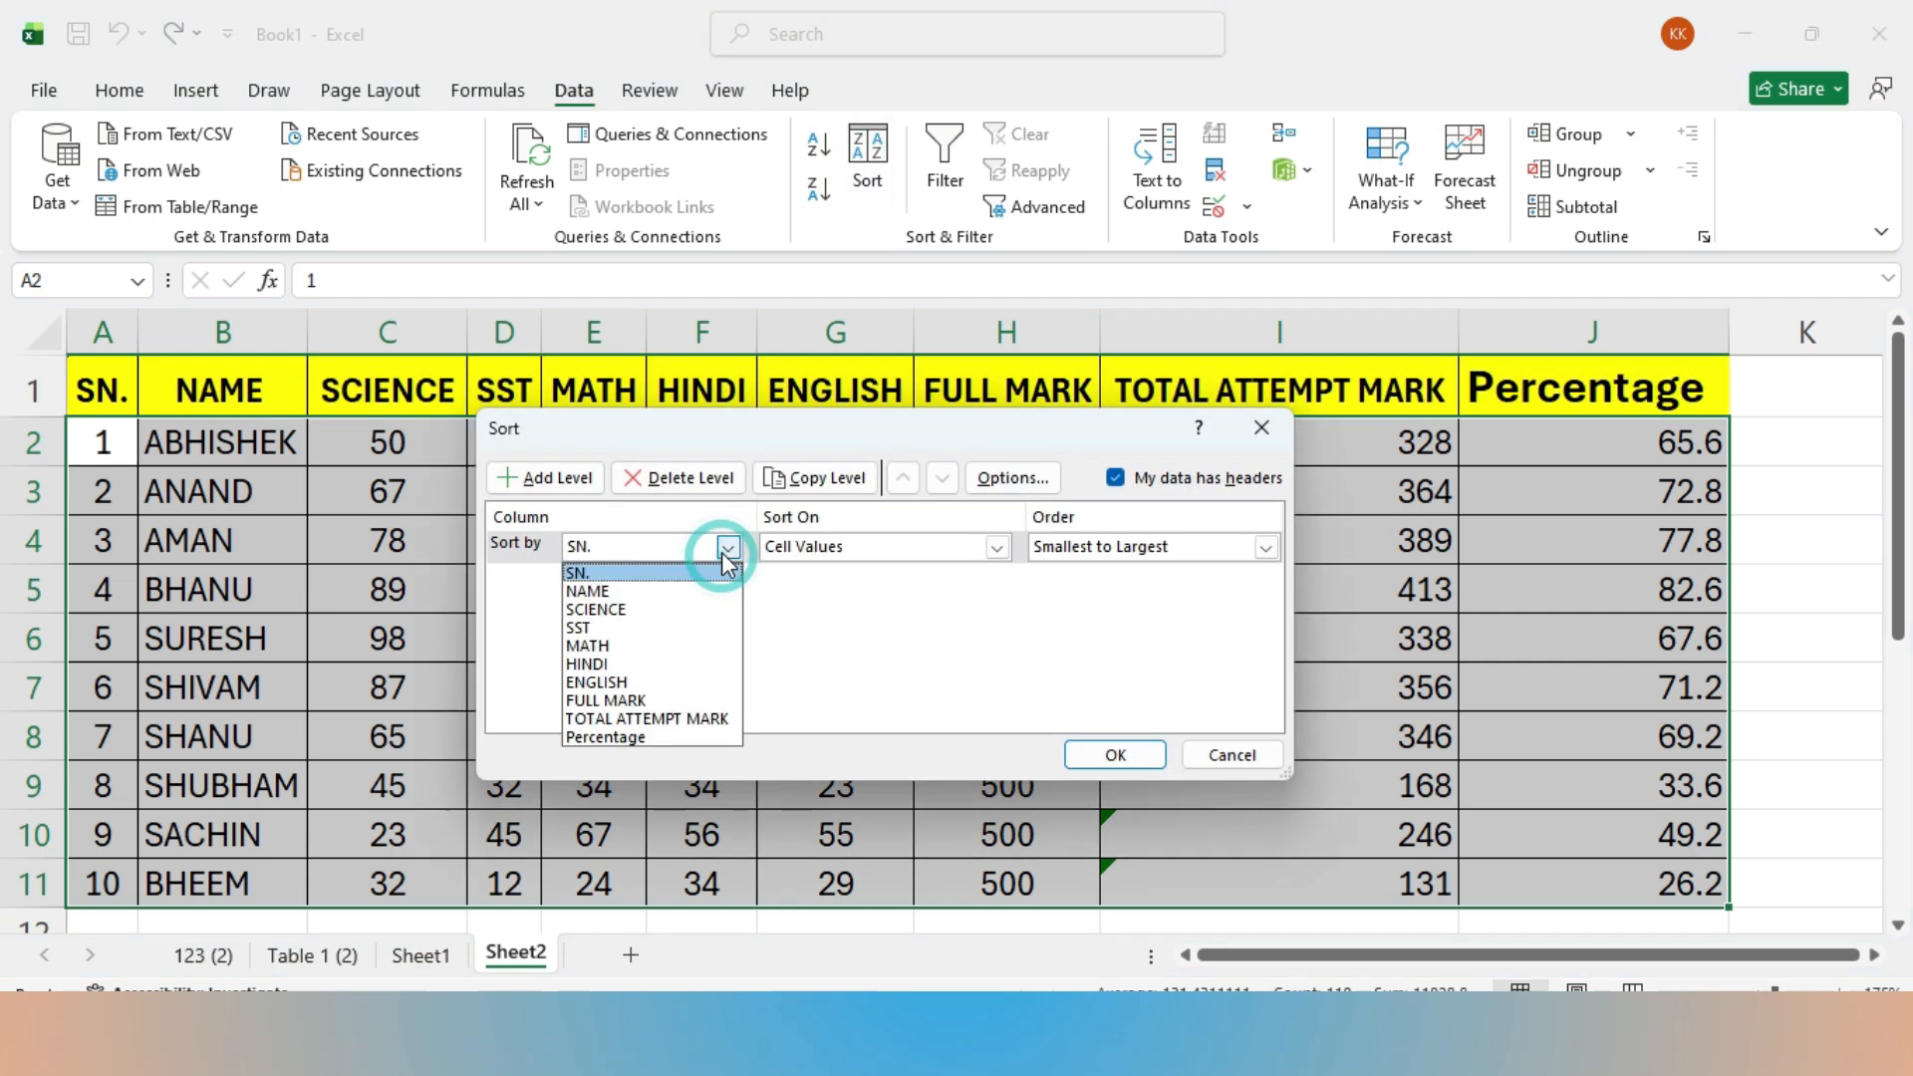
click(631, 594)
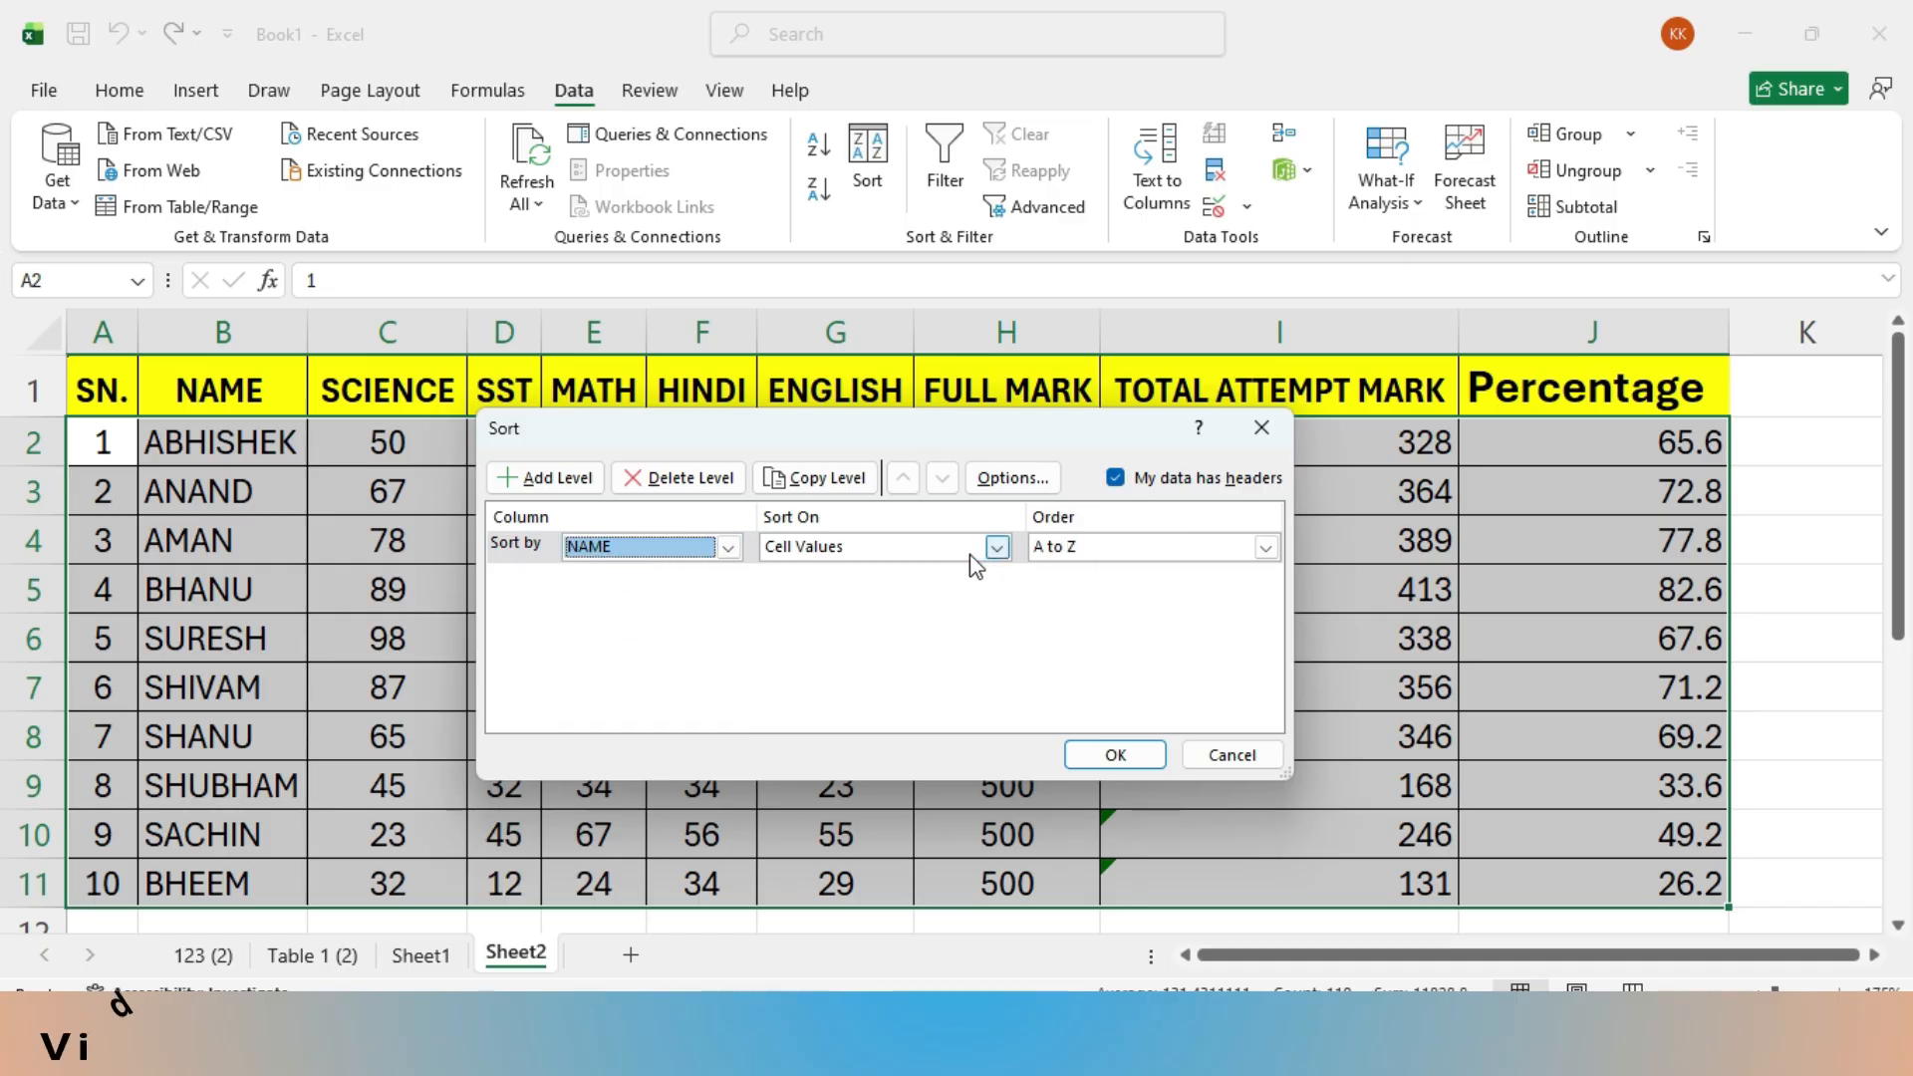
click(1121, 754)
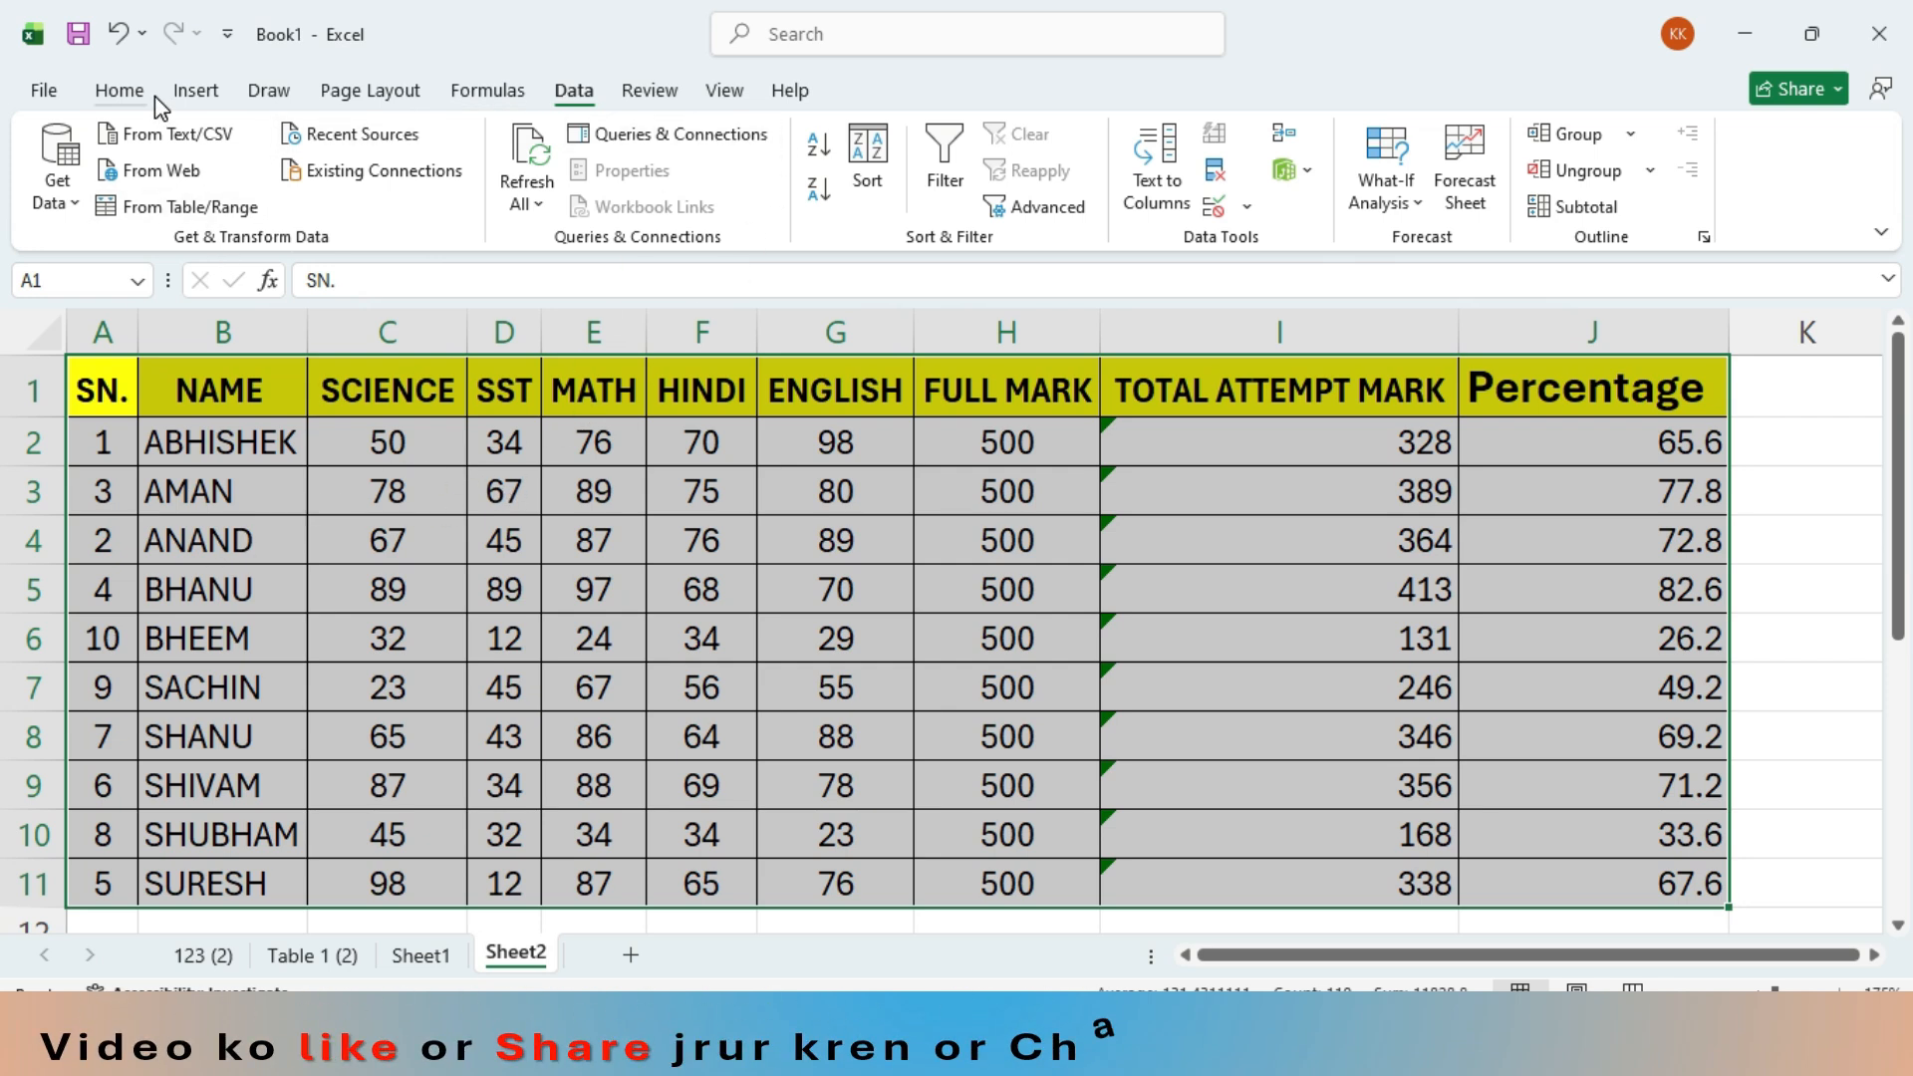
- Sort the marks table back into serial-number sequence by the SN. column
click(853, 175)
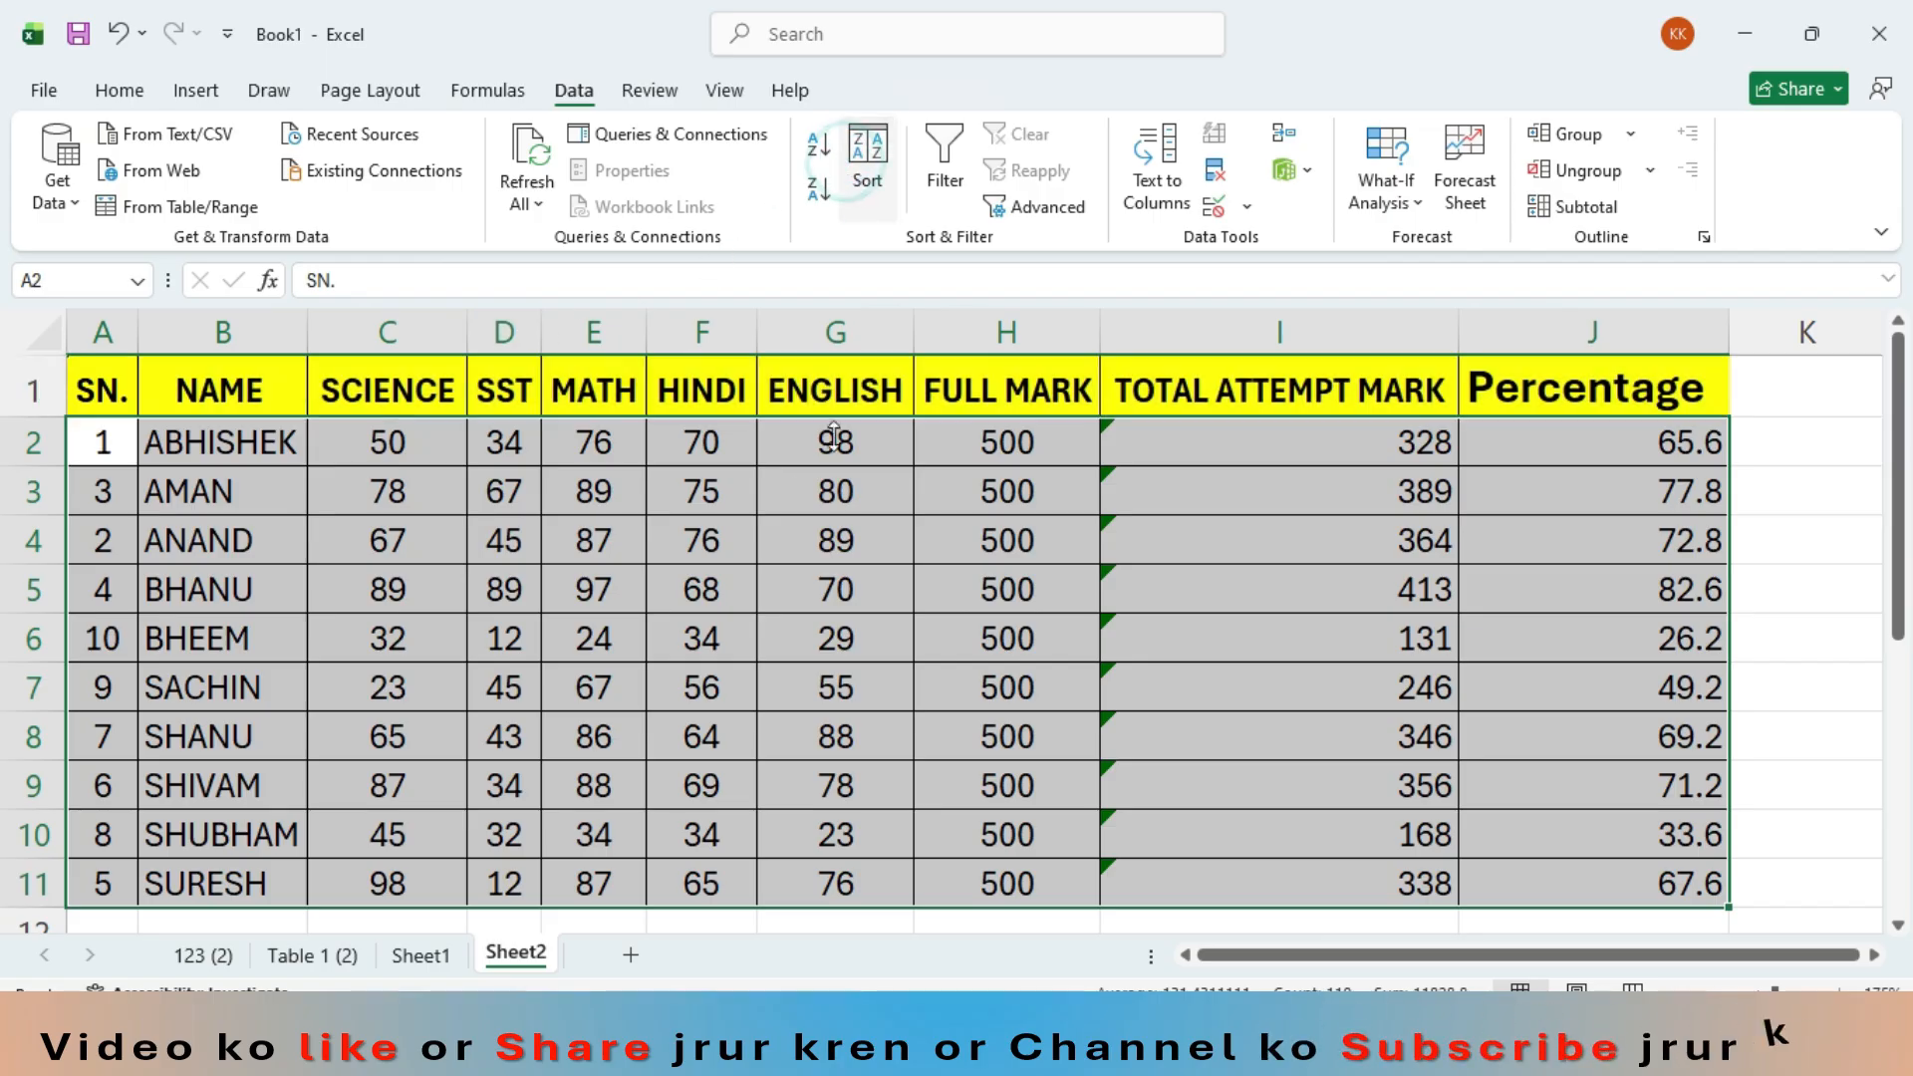
click(721, 546)
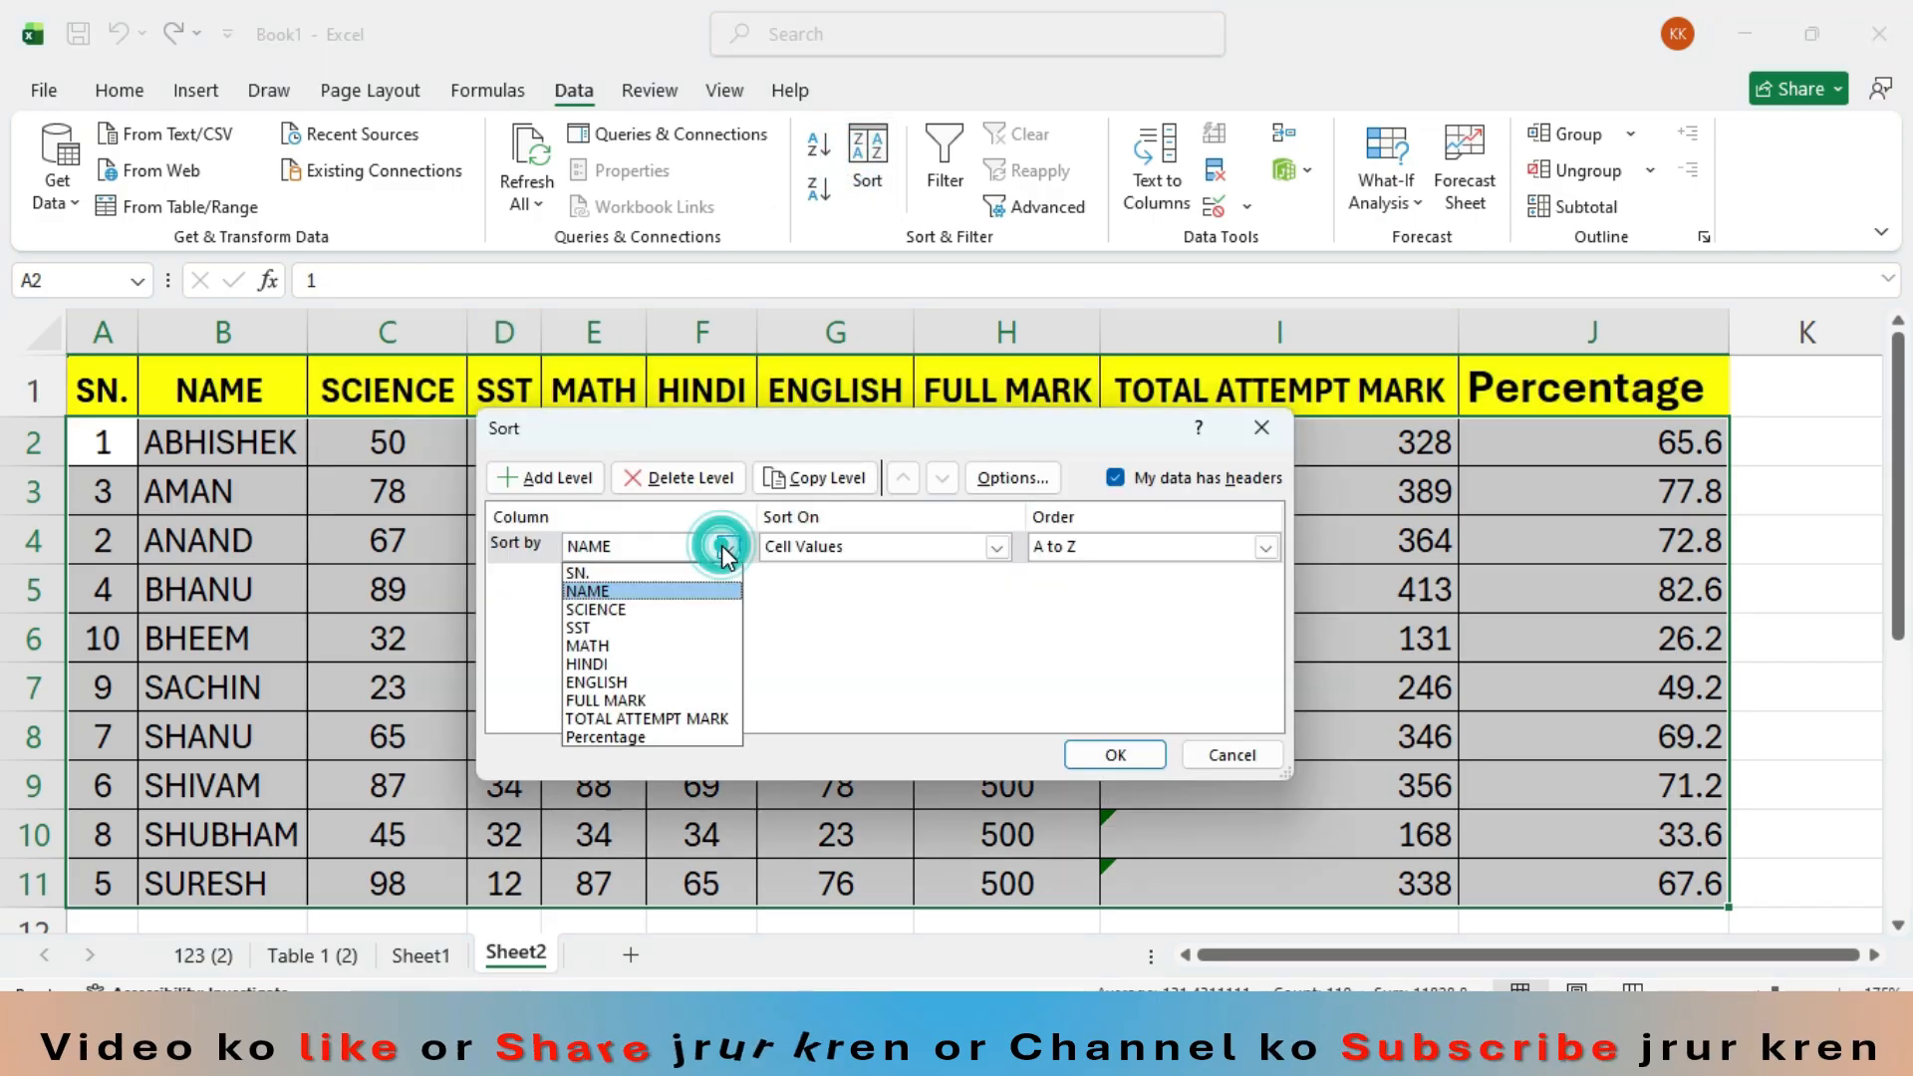
click(636, 574)
click(1106, 755)
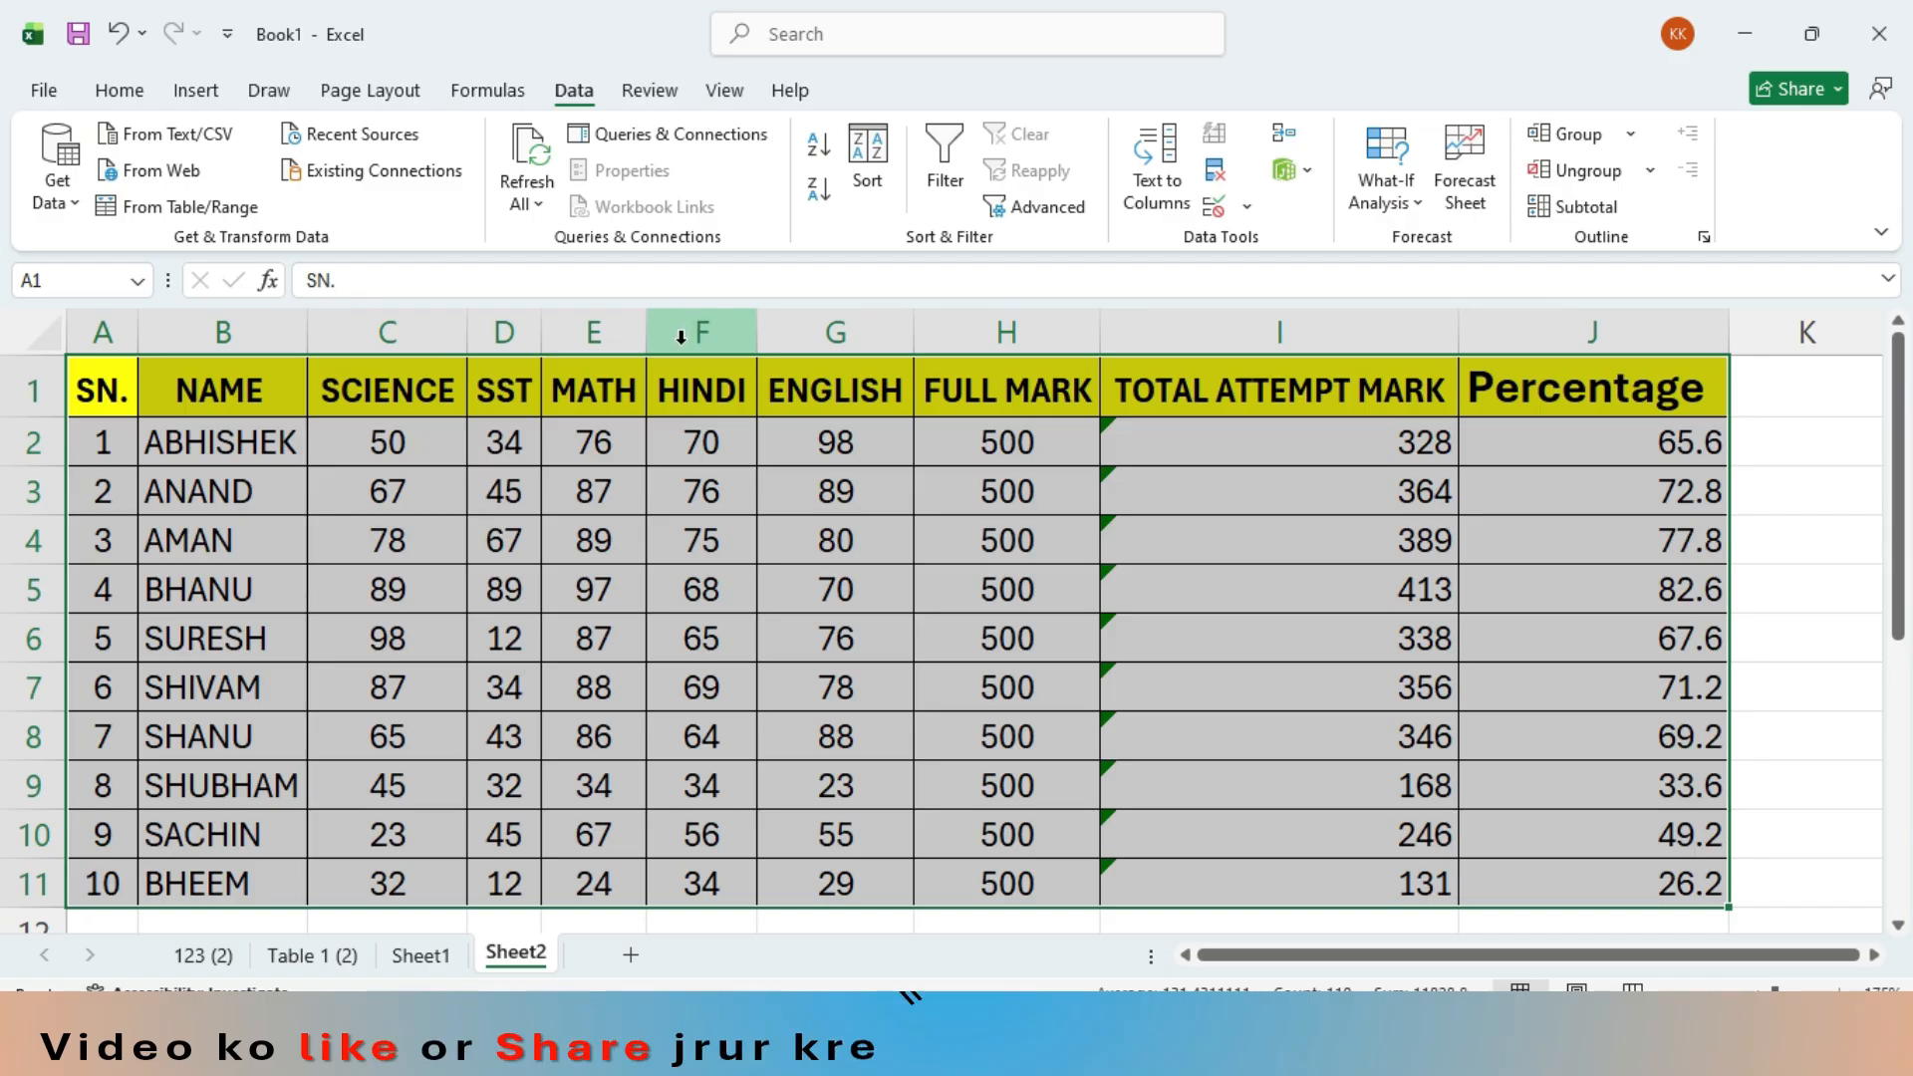
click(593, 590)
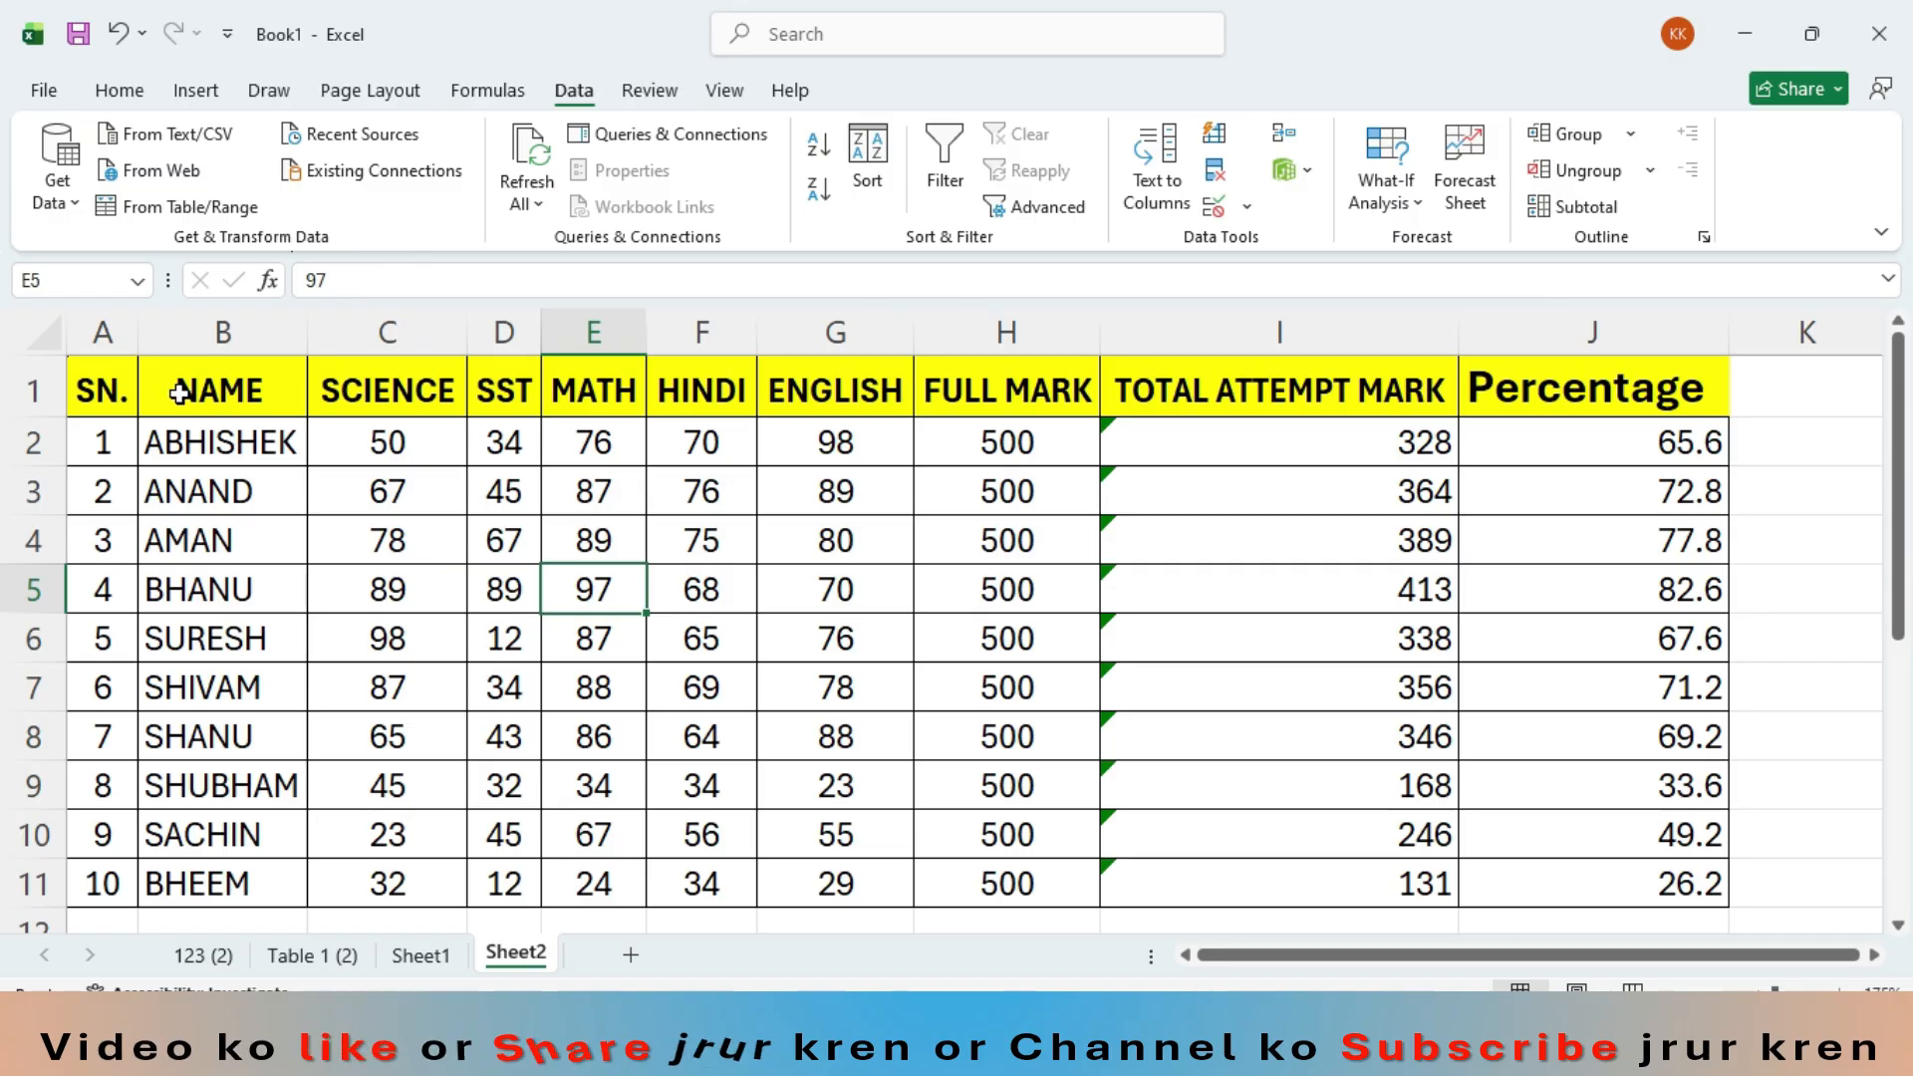
drag(101, 390, 220, 389)
drag(627, 469, 1564, 871)
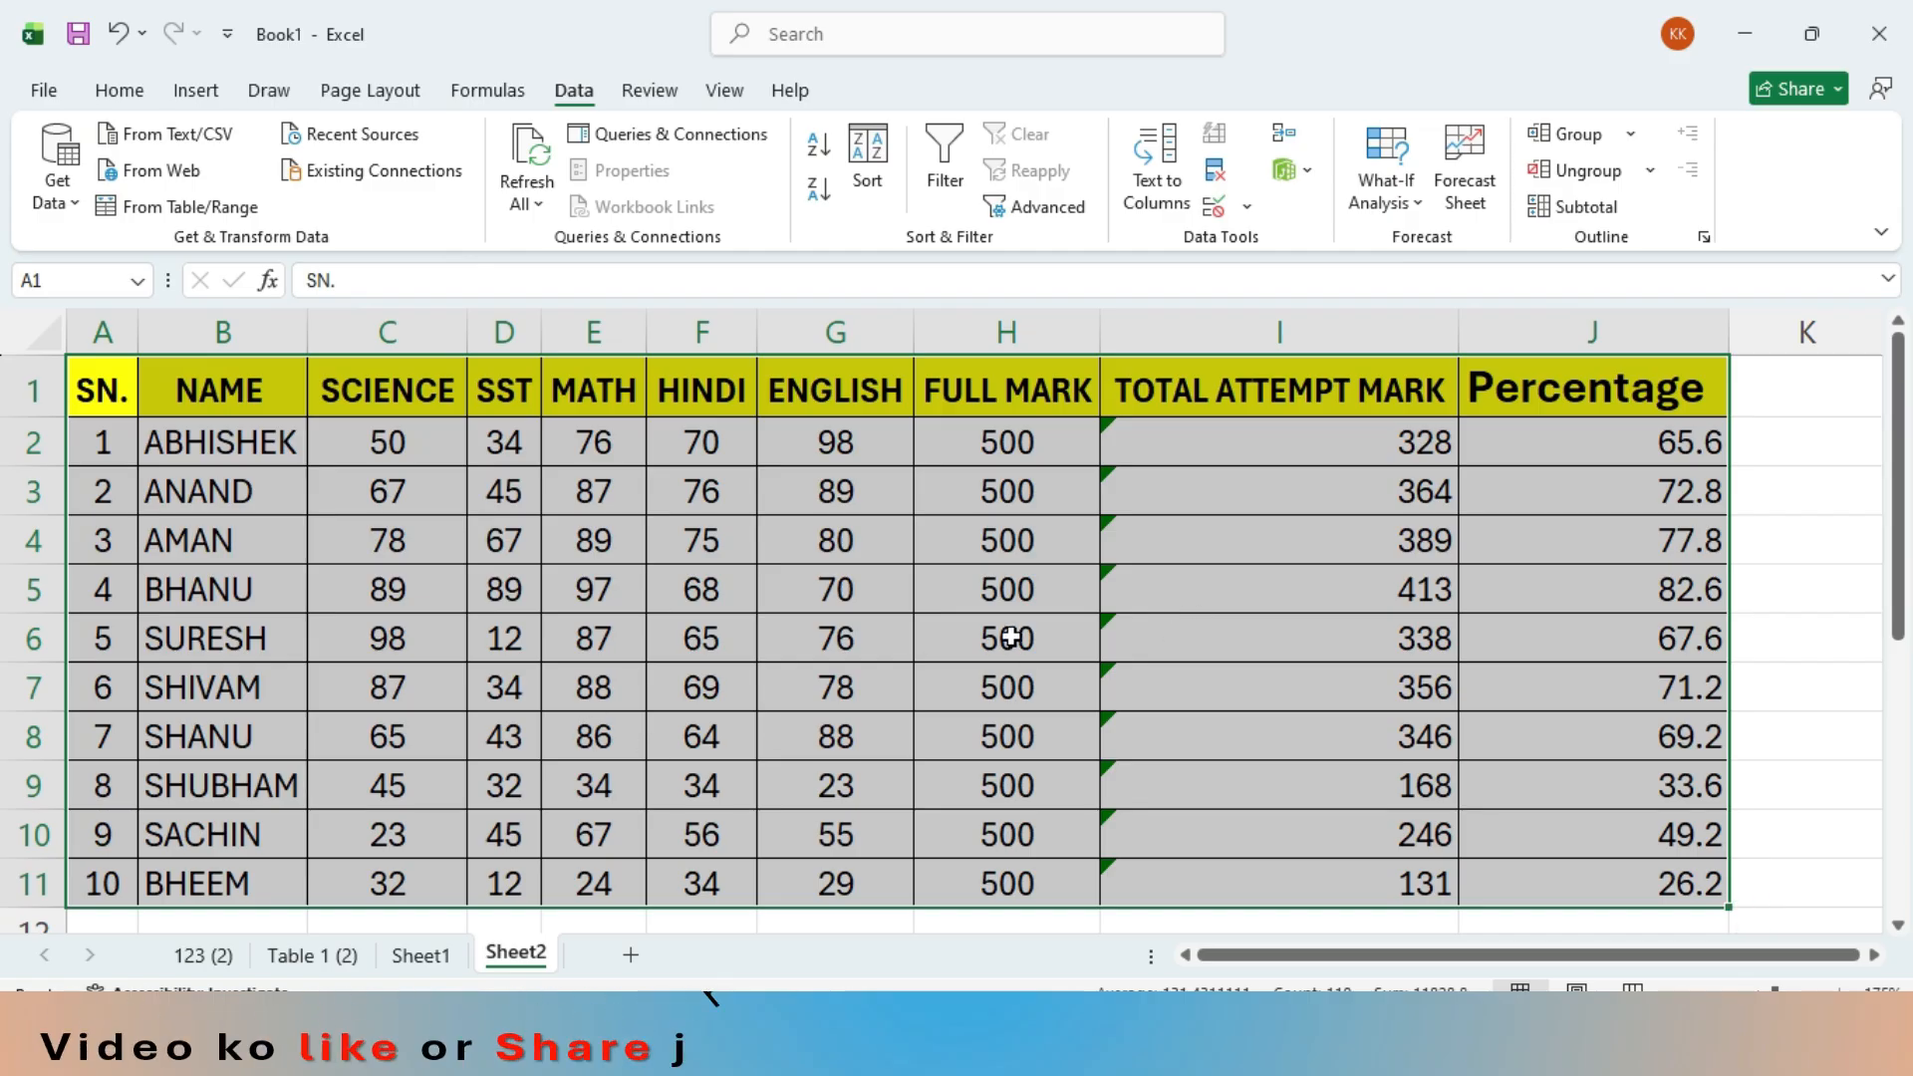
click(1604, 511)
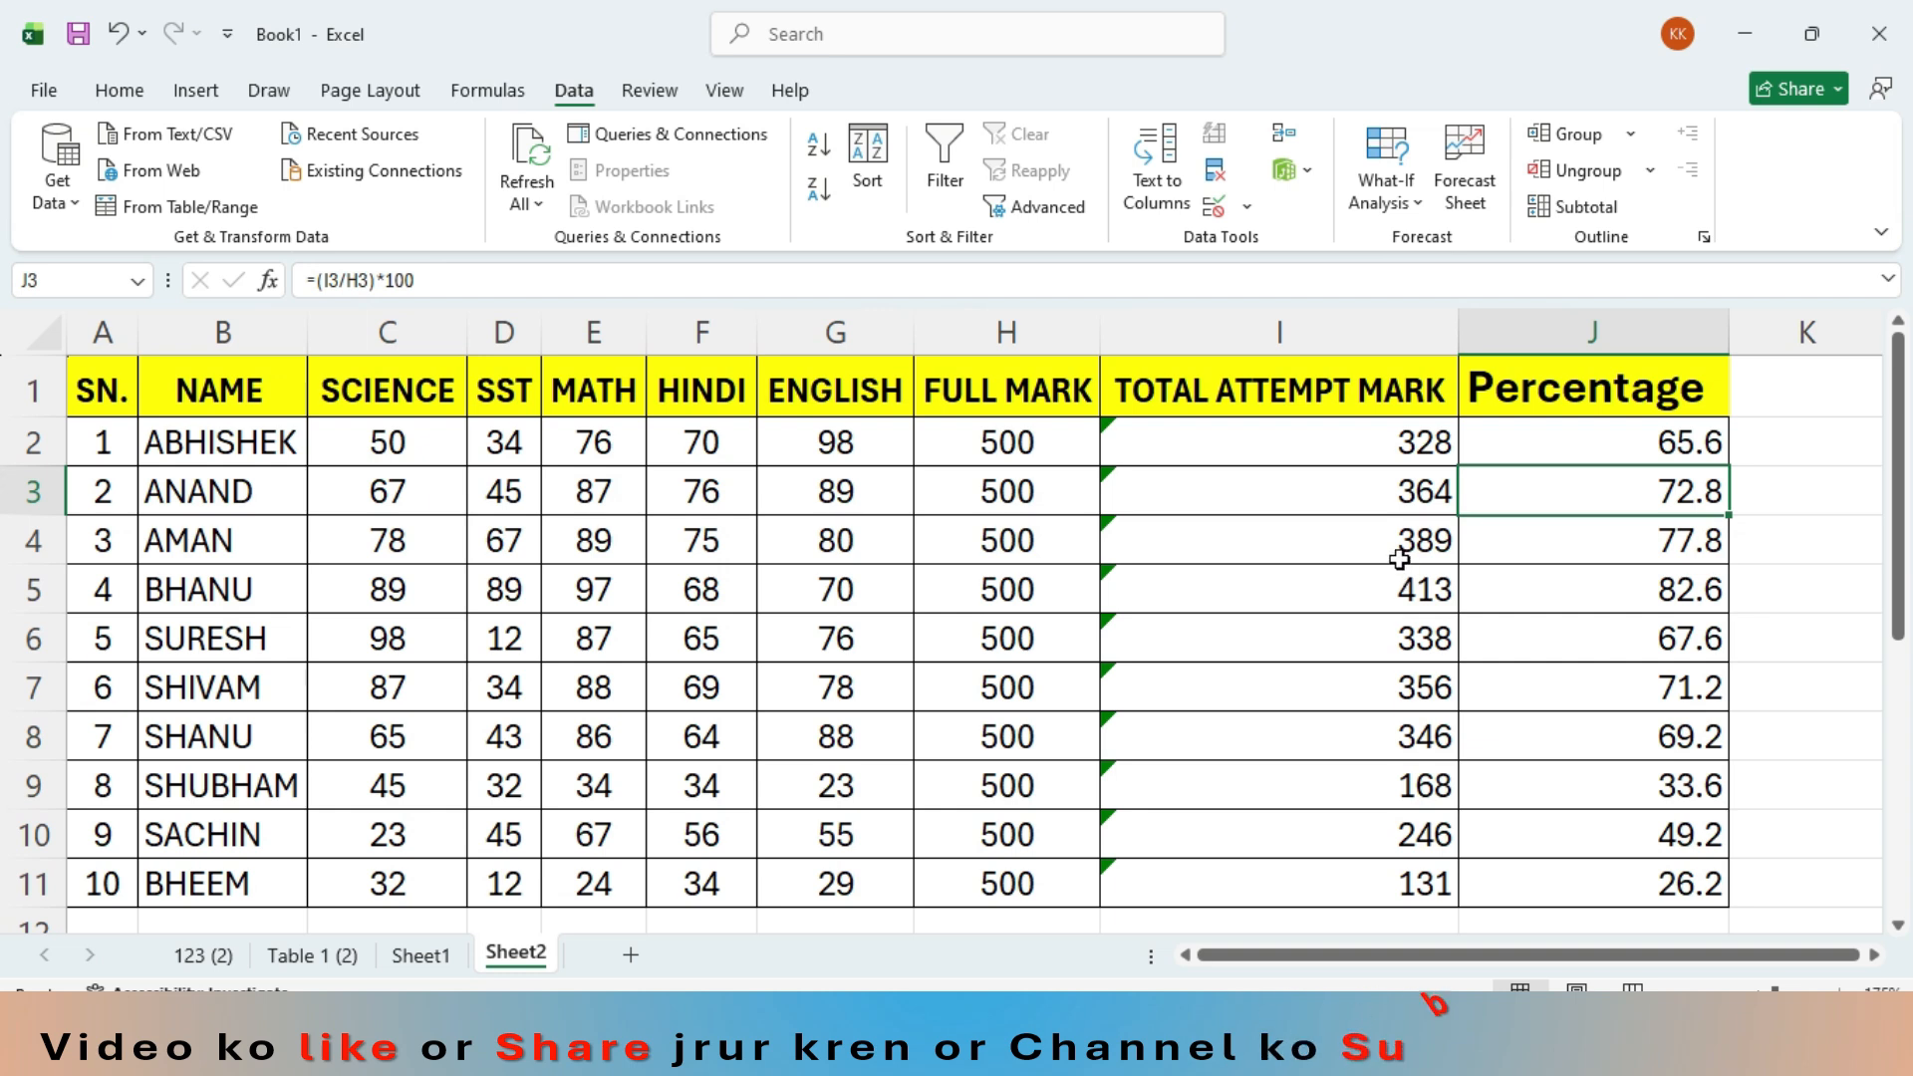
click(1263, 549)
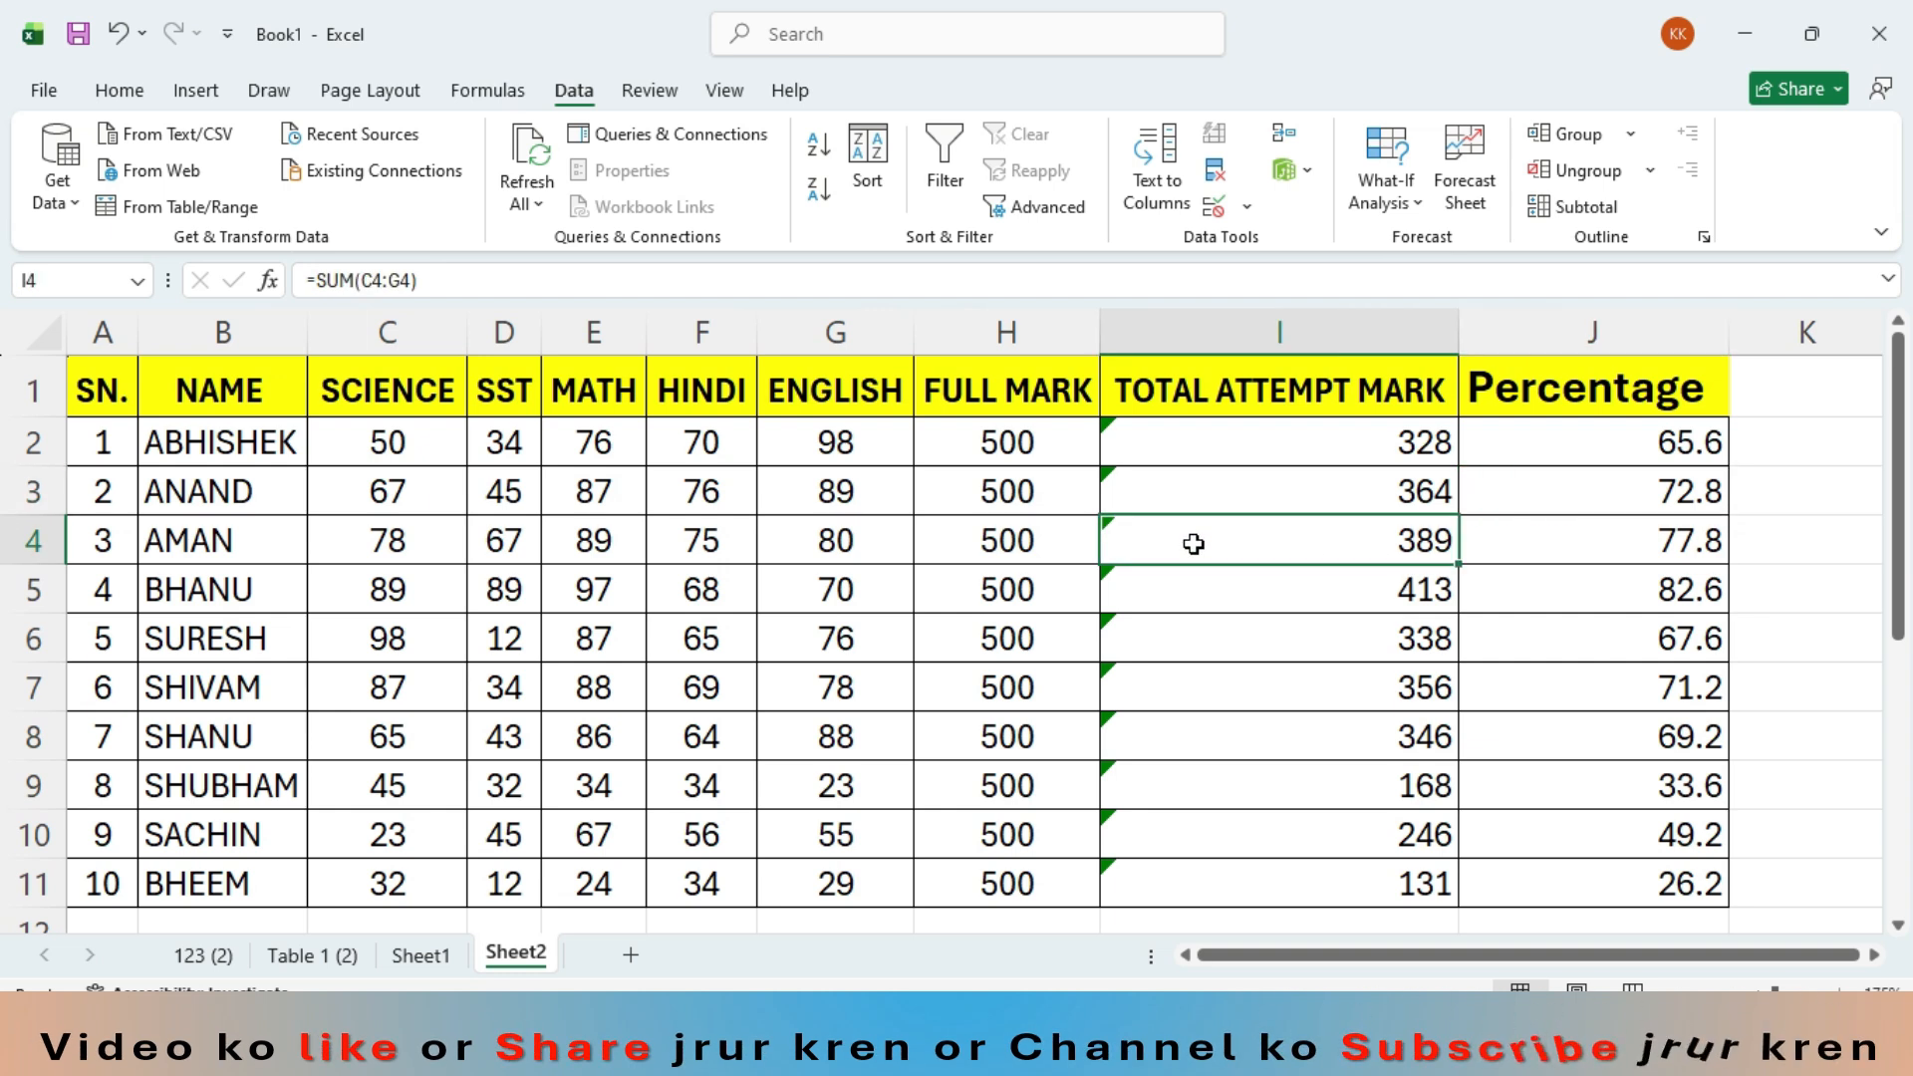
- Fill the name cells B4 and B9 with the same medium blue theme color
click(187, 545)
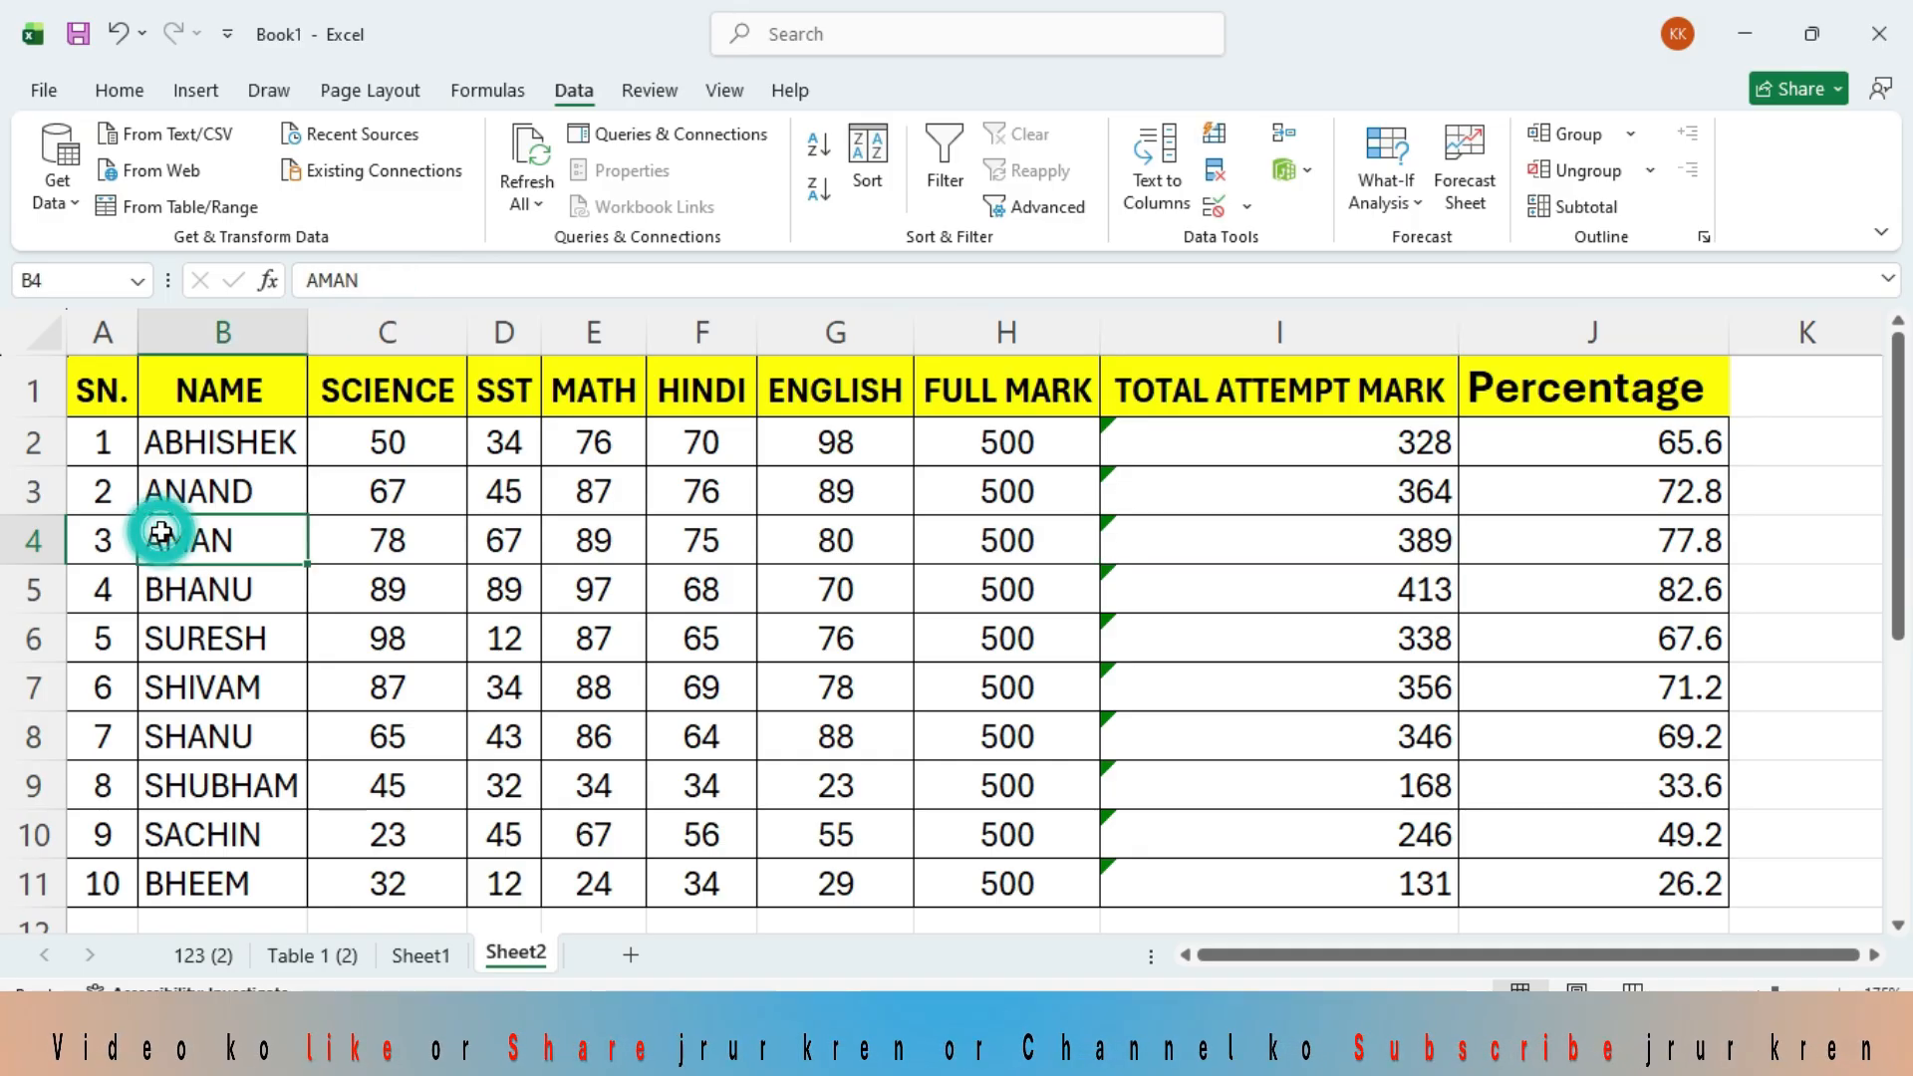
click(139, 94)
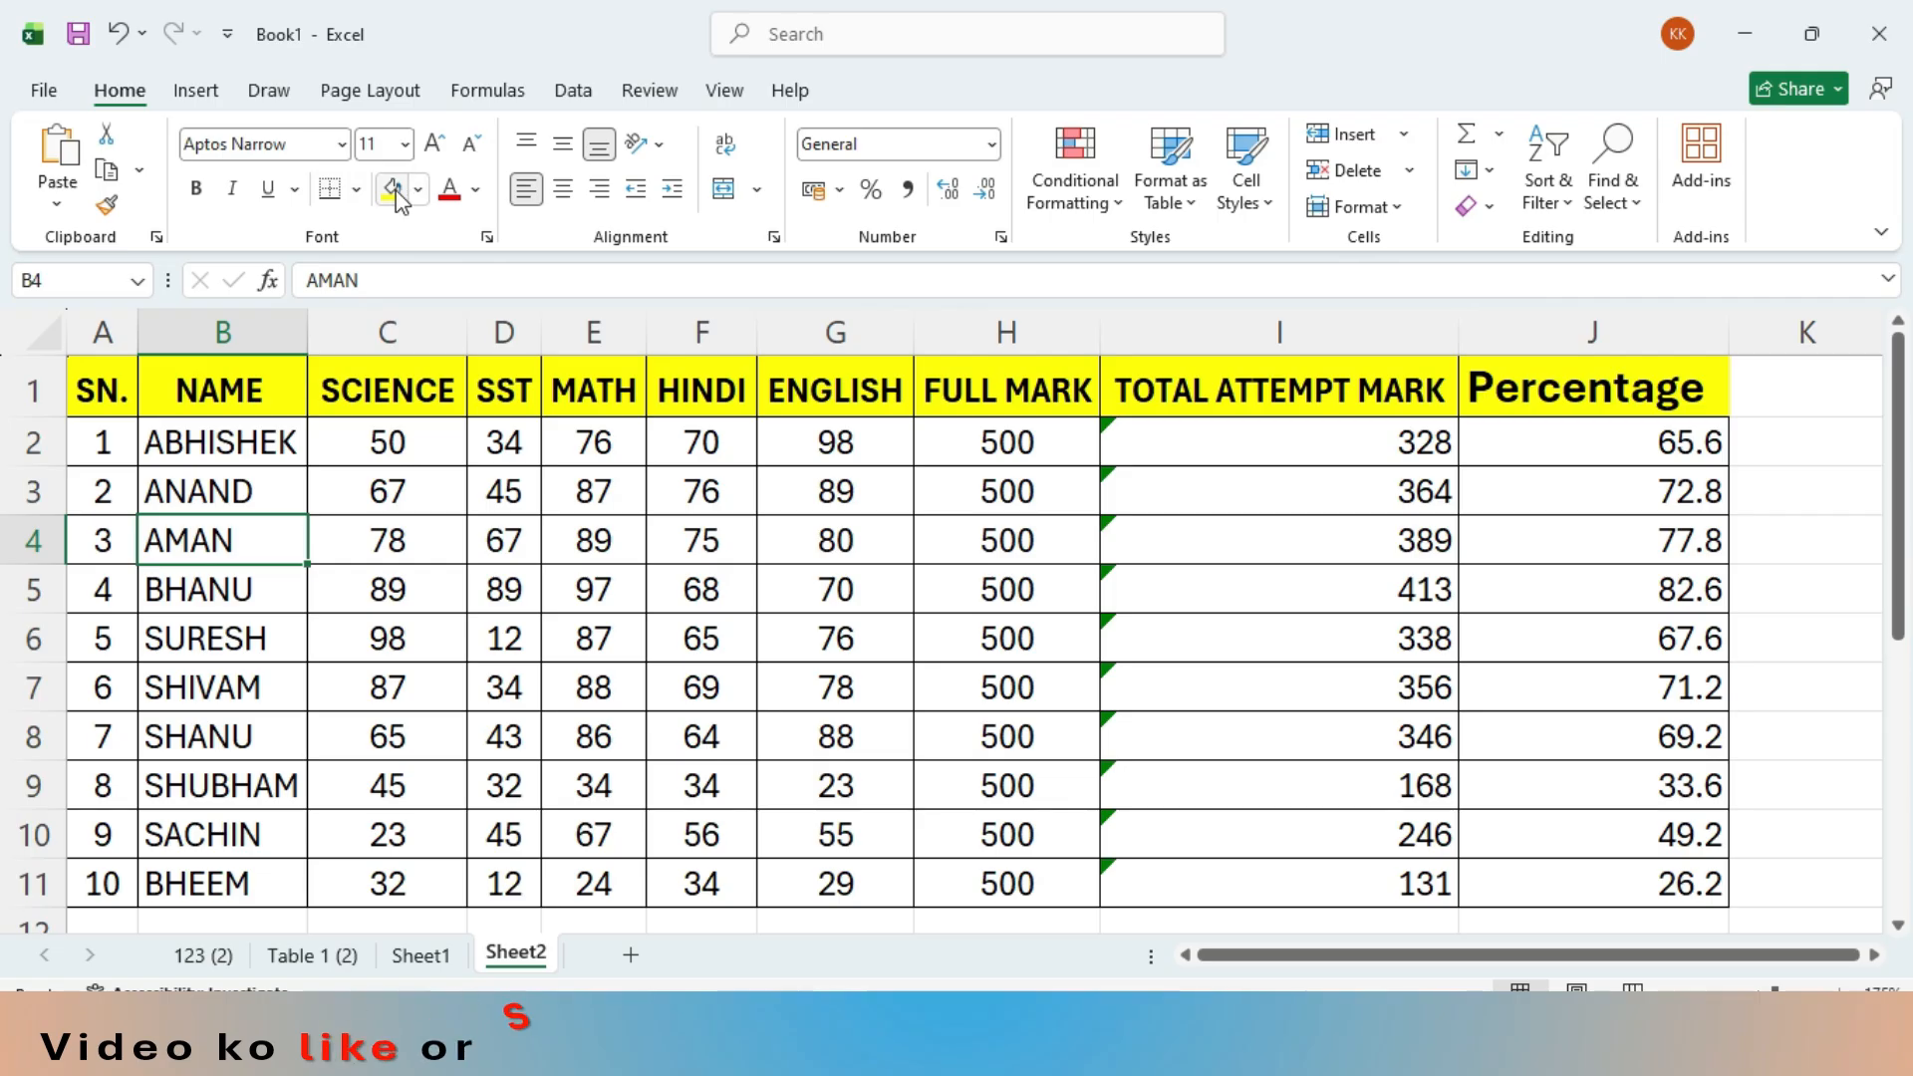
click(418, 190)
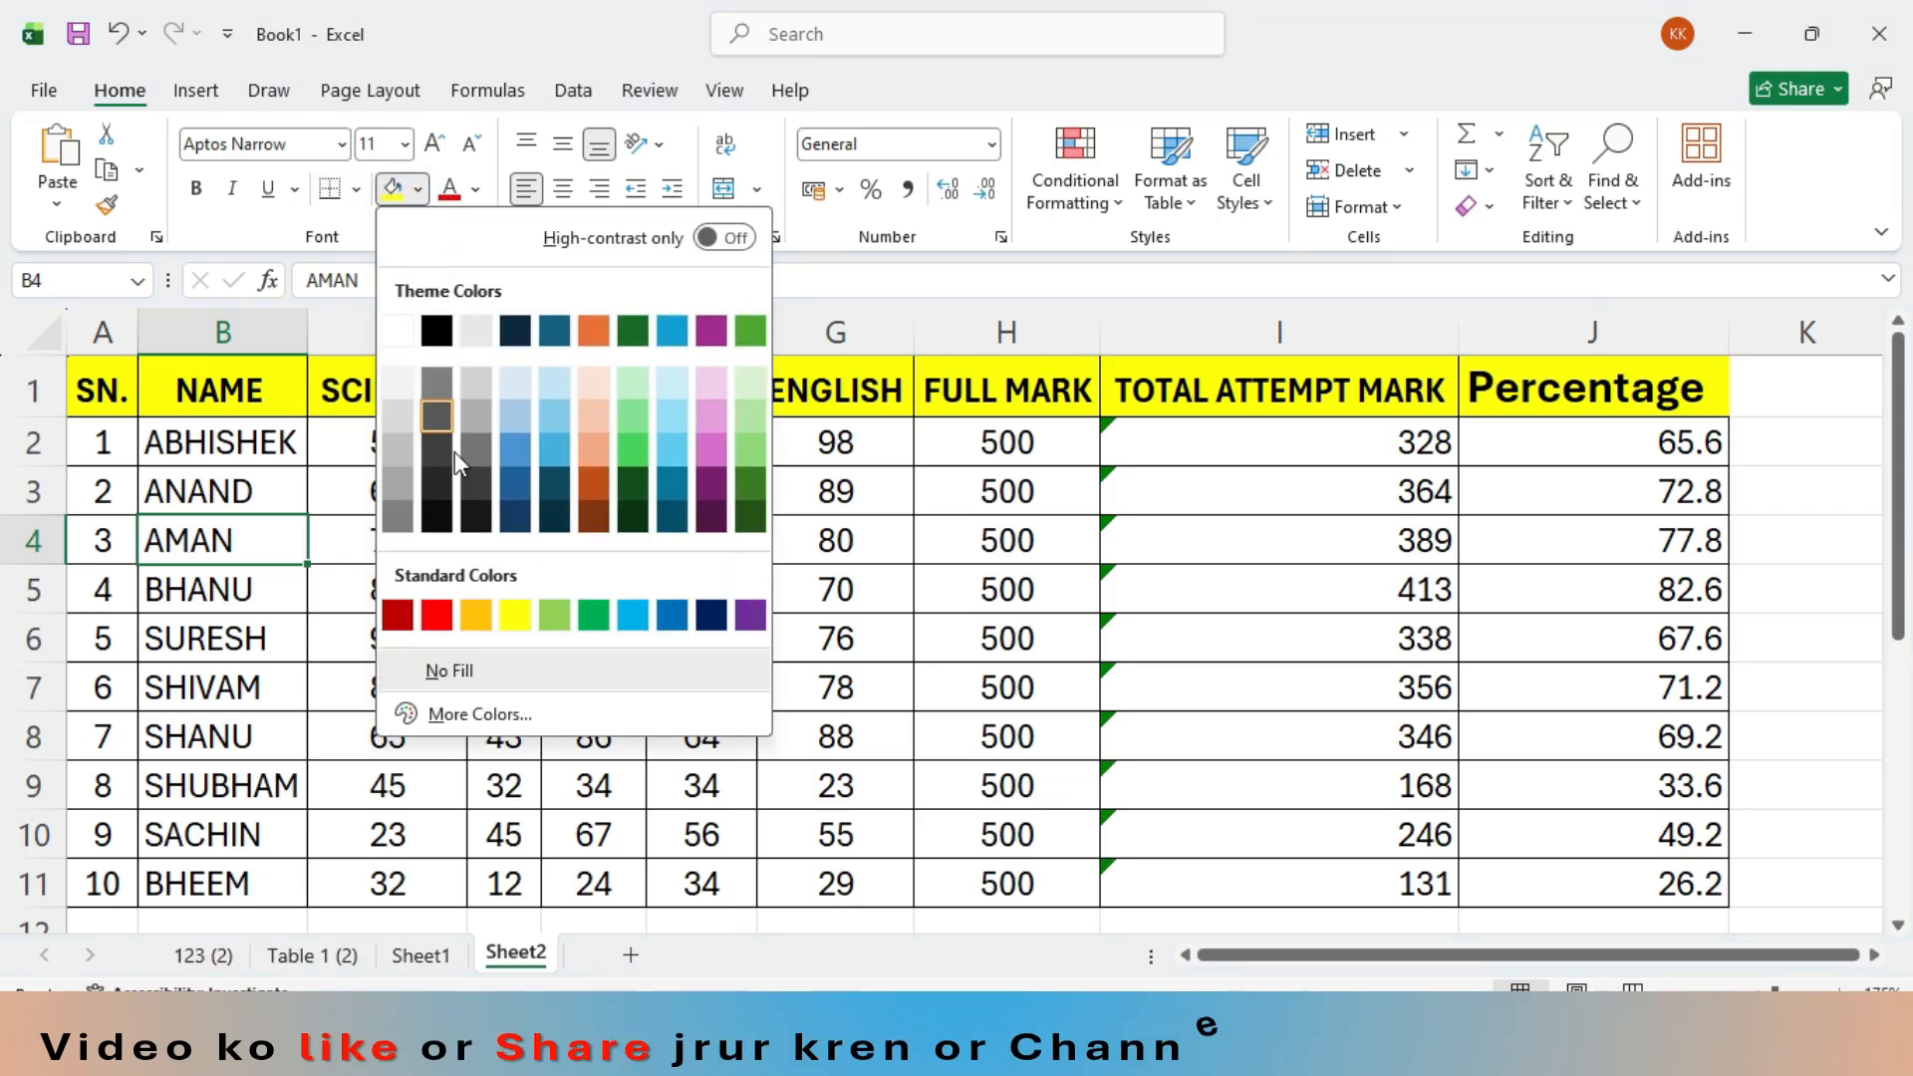
click(564, 457)
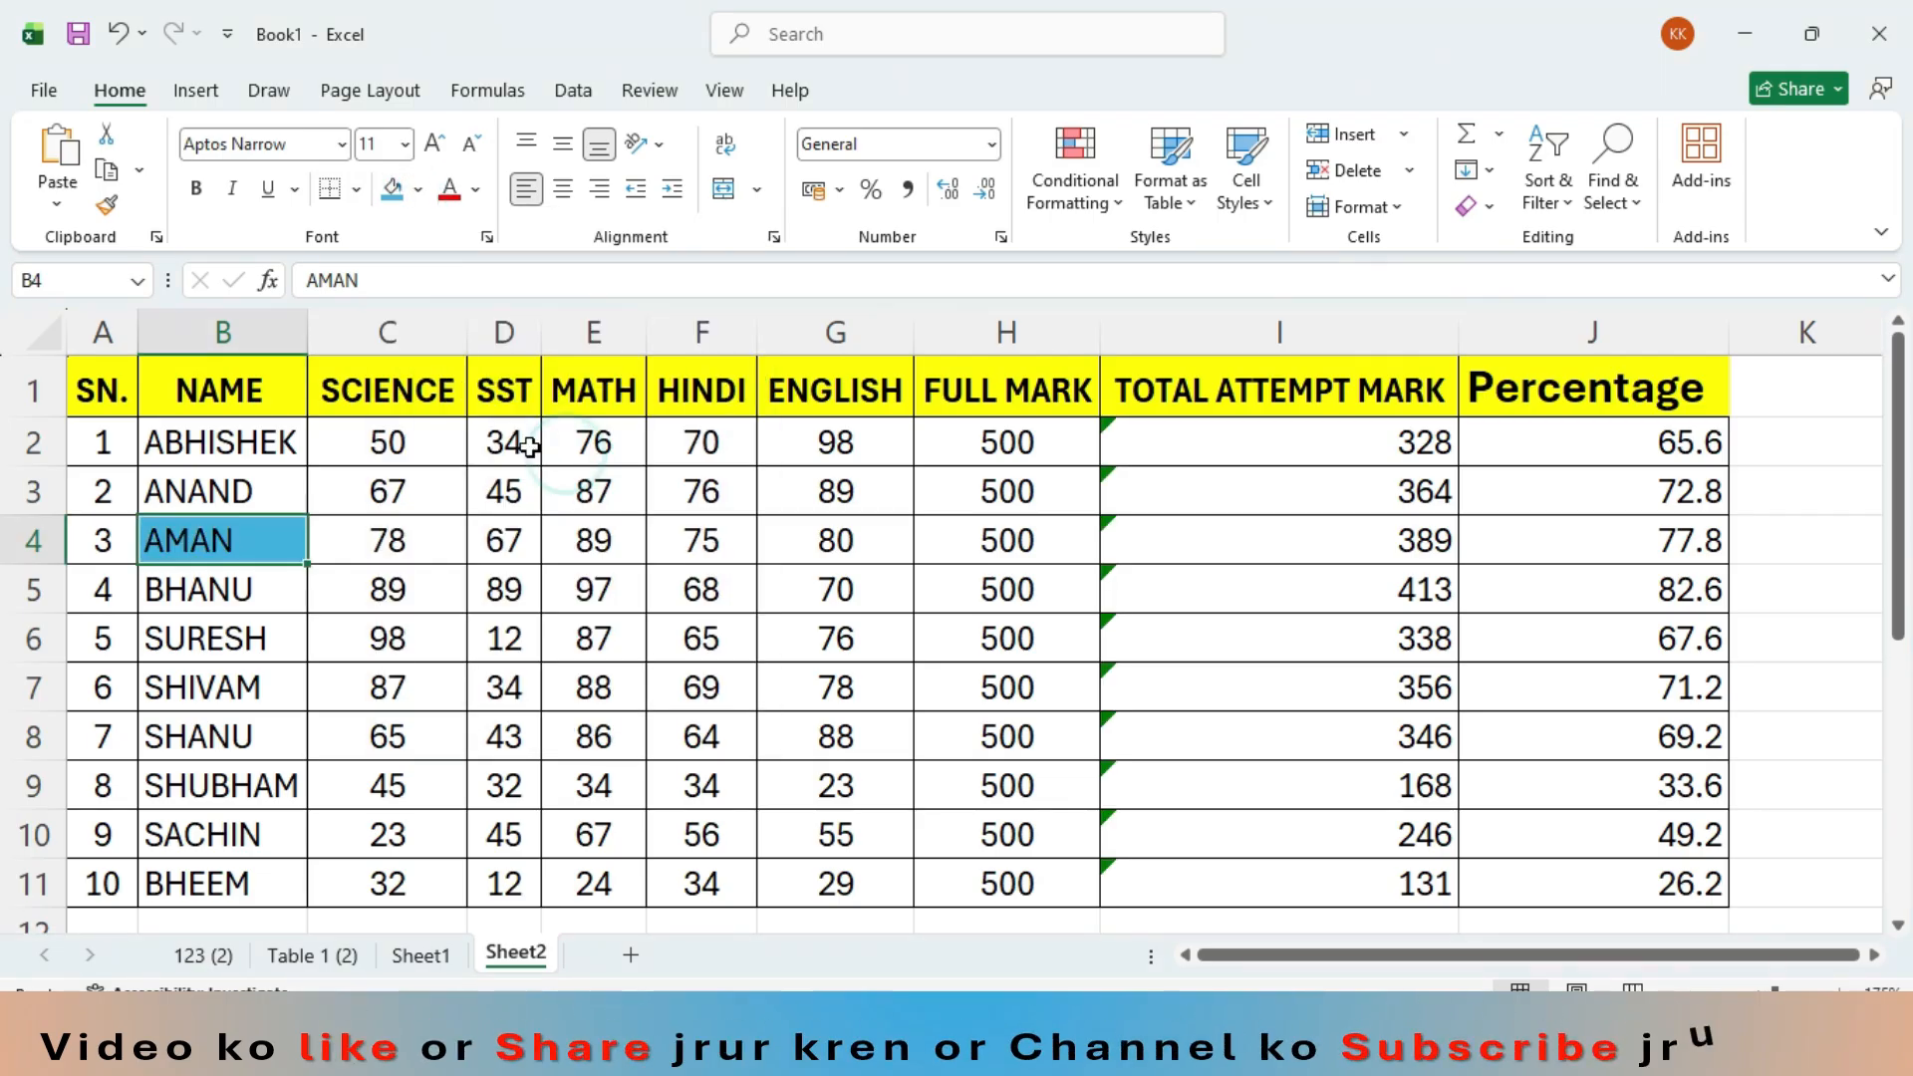
click(274, 785)
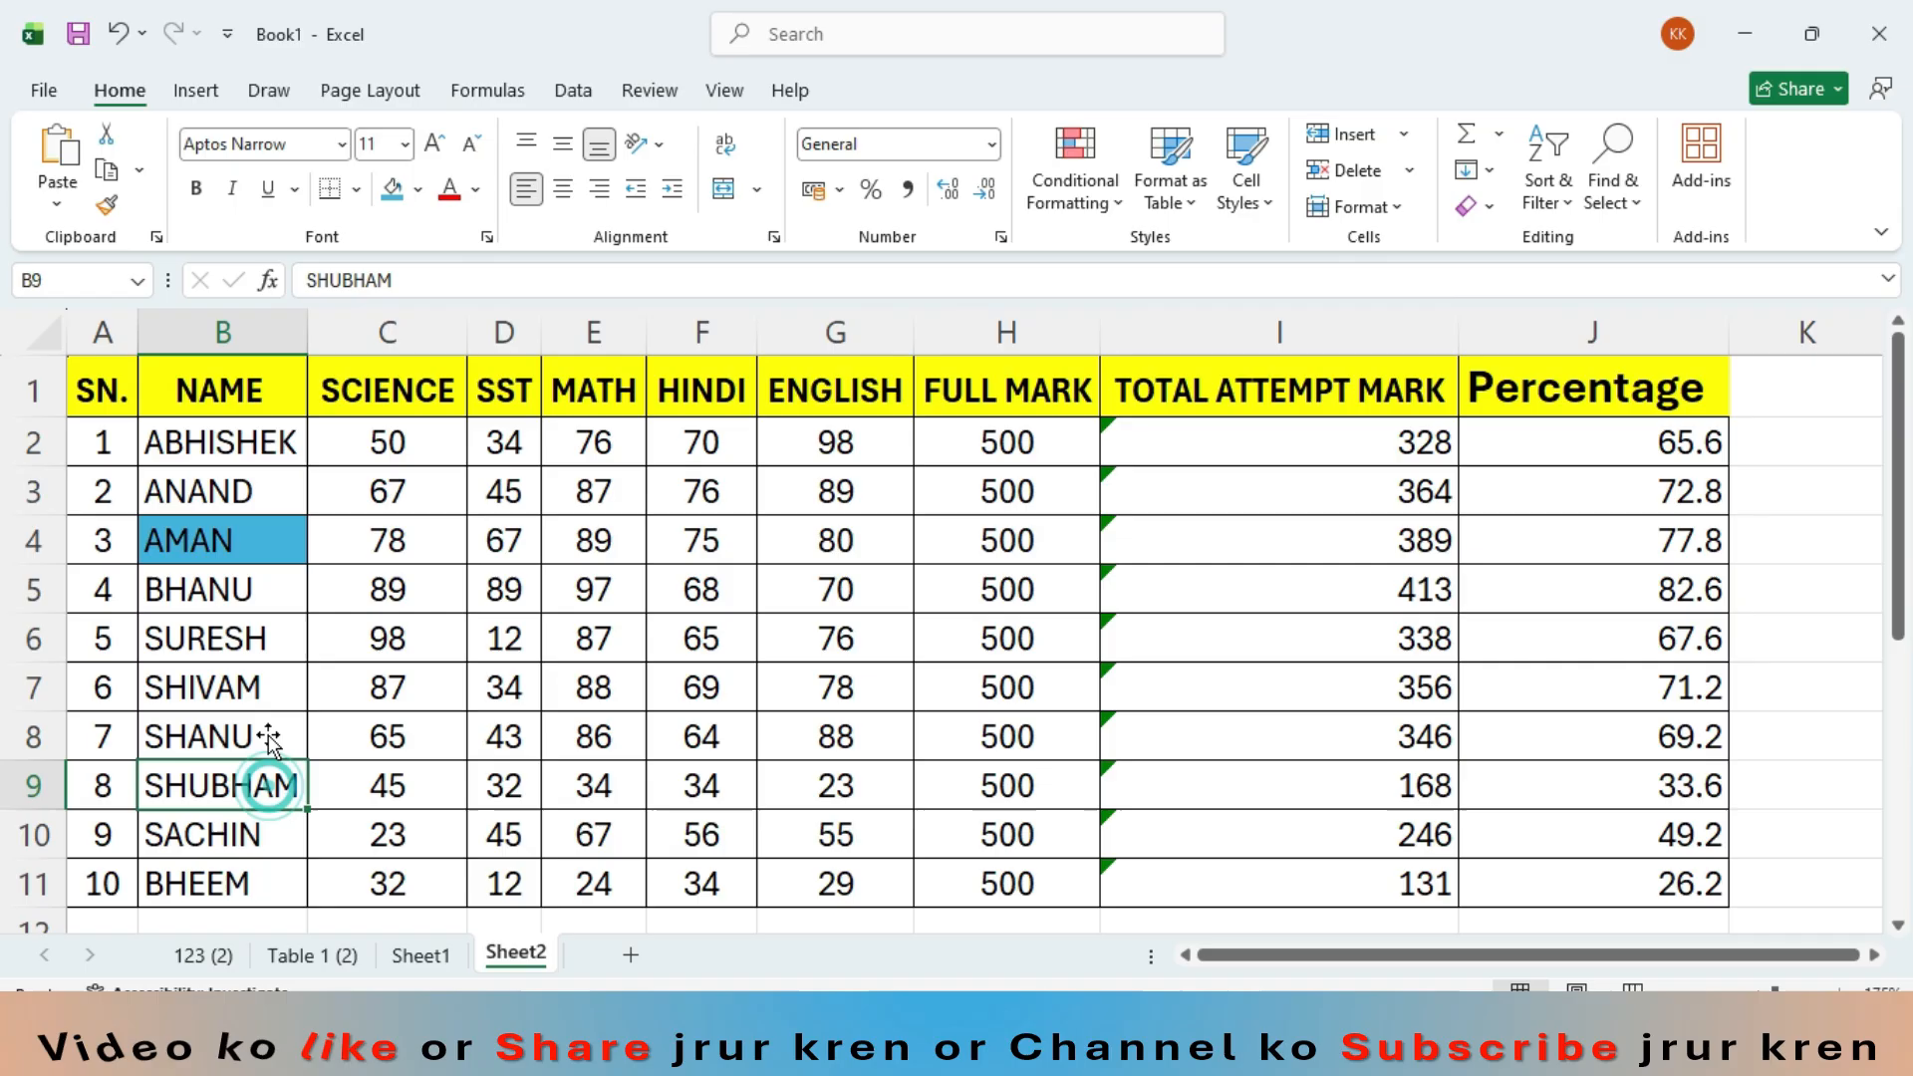
click(389, 200)
- Fill the name cells B8 and B3 with the same light green theme color
click(189, 738)
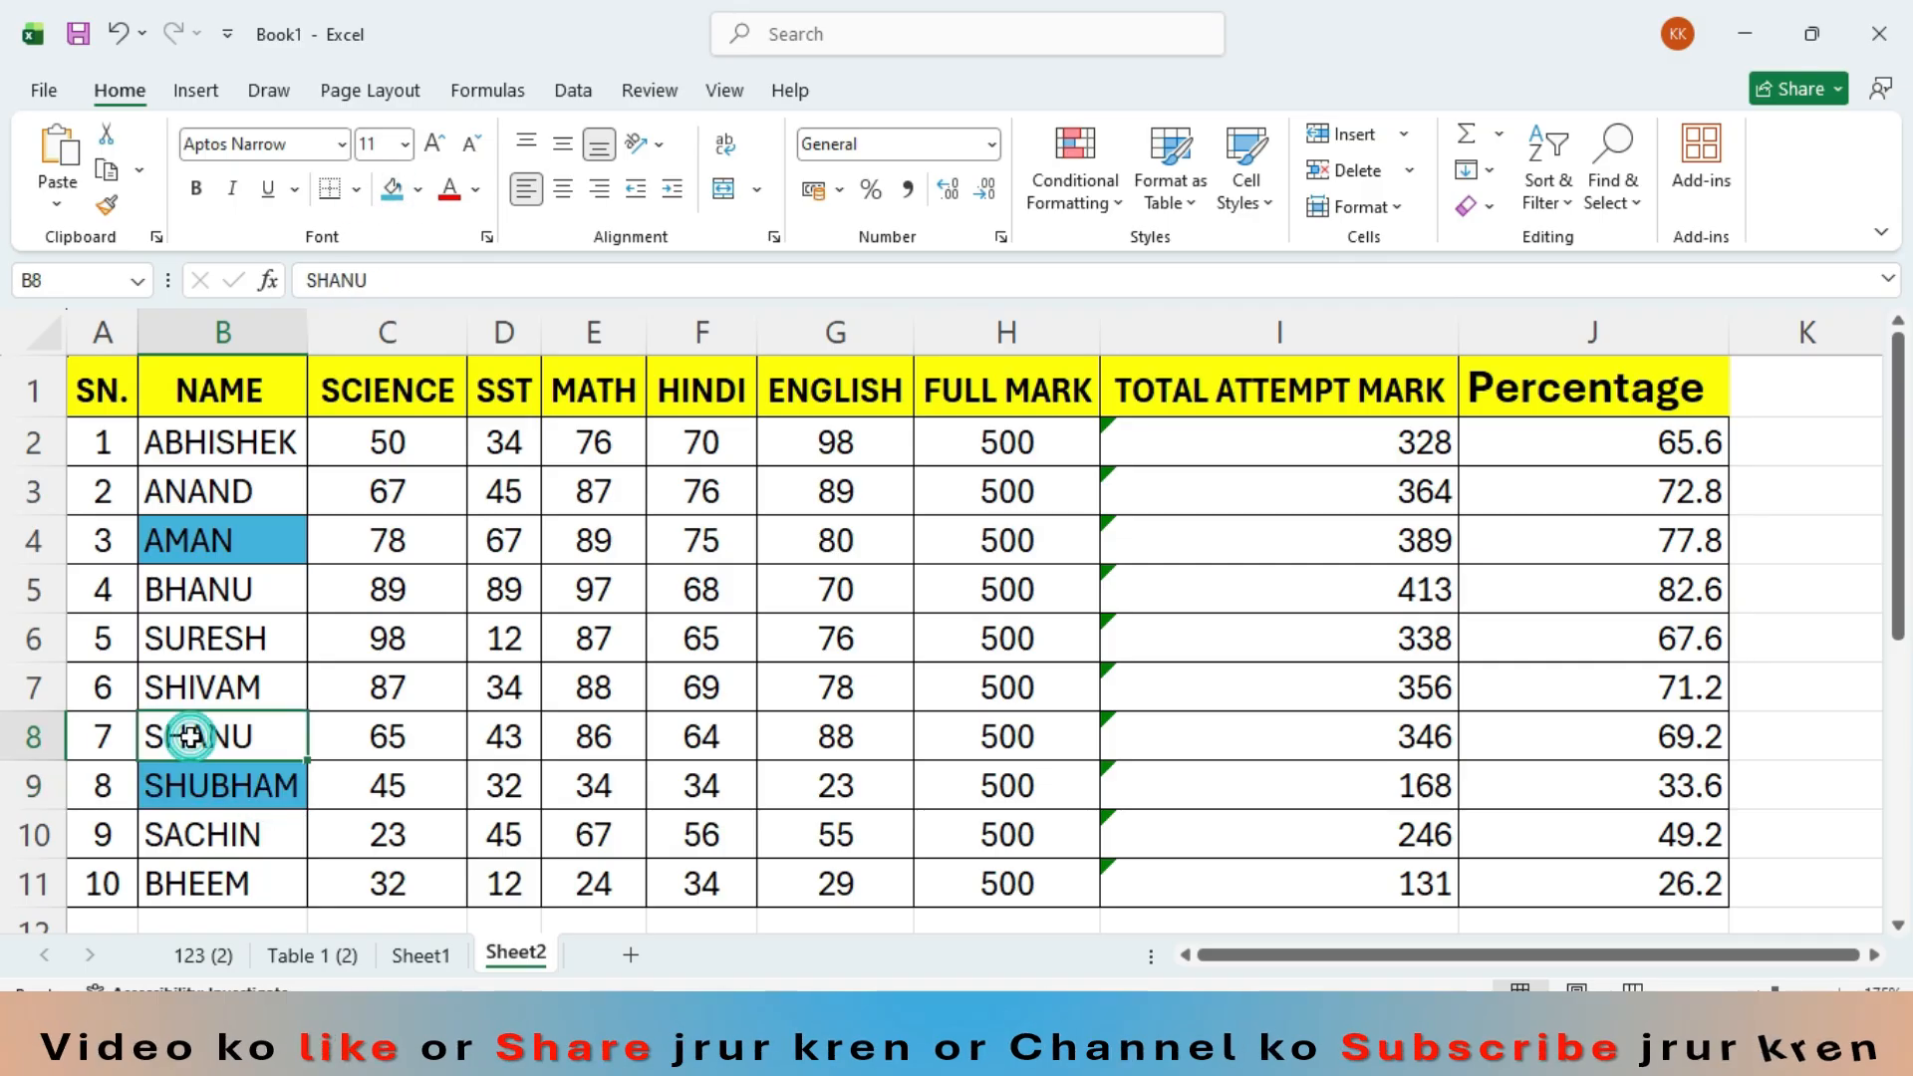
click(417, 197)
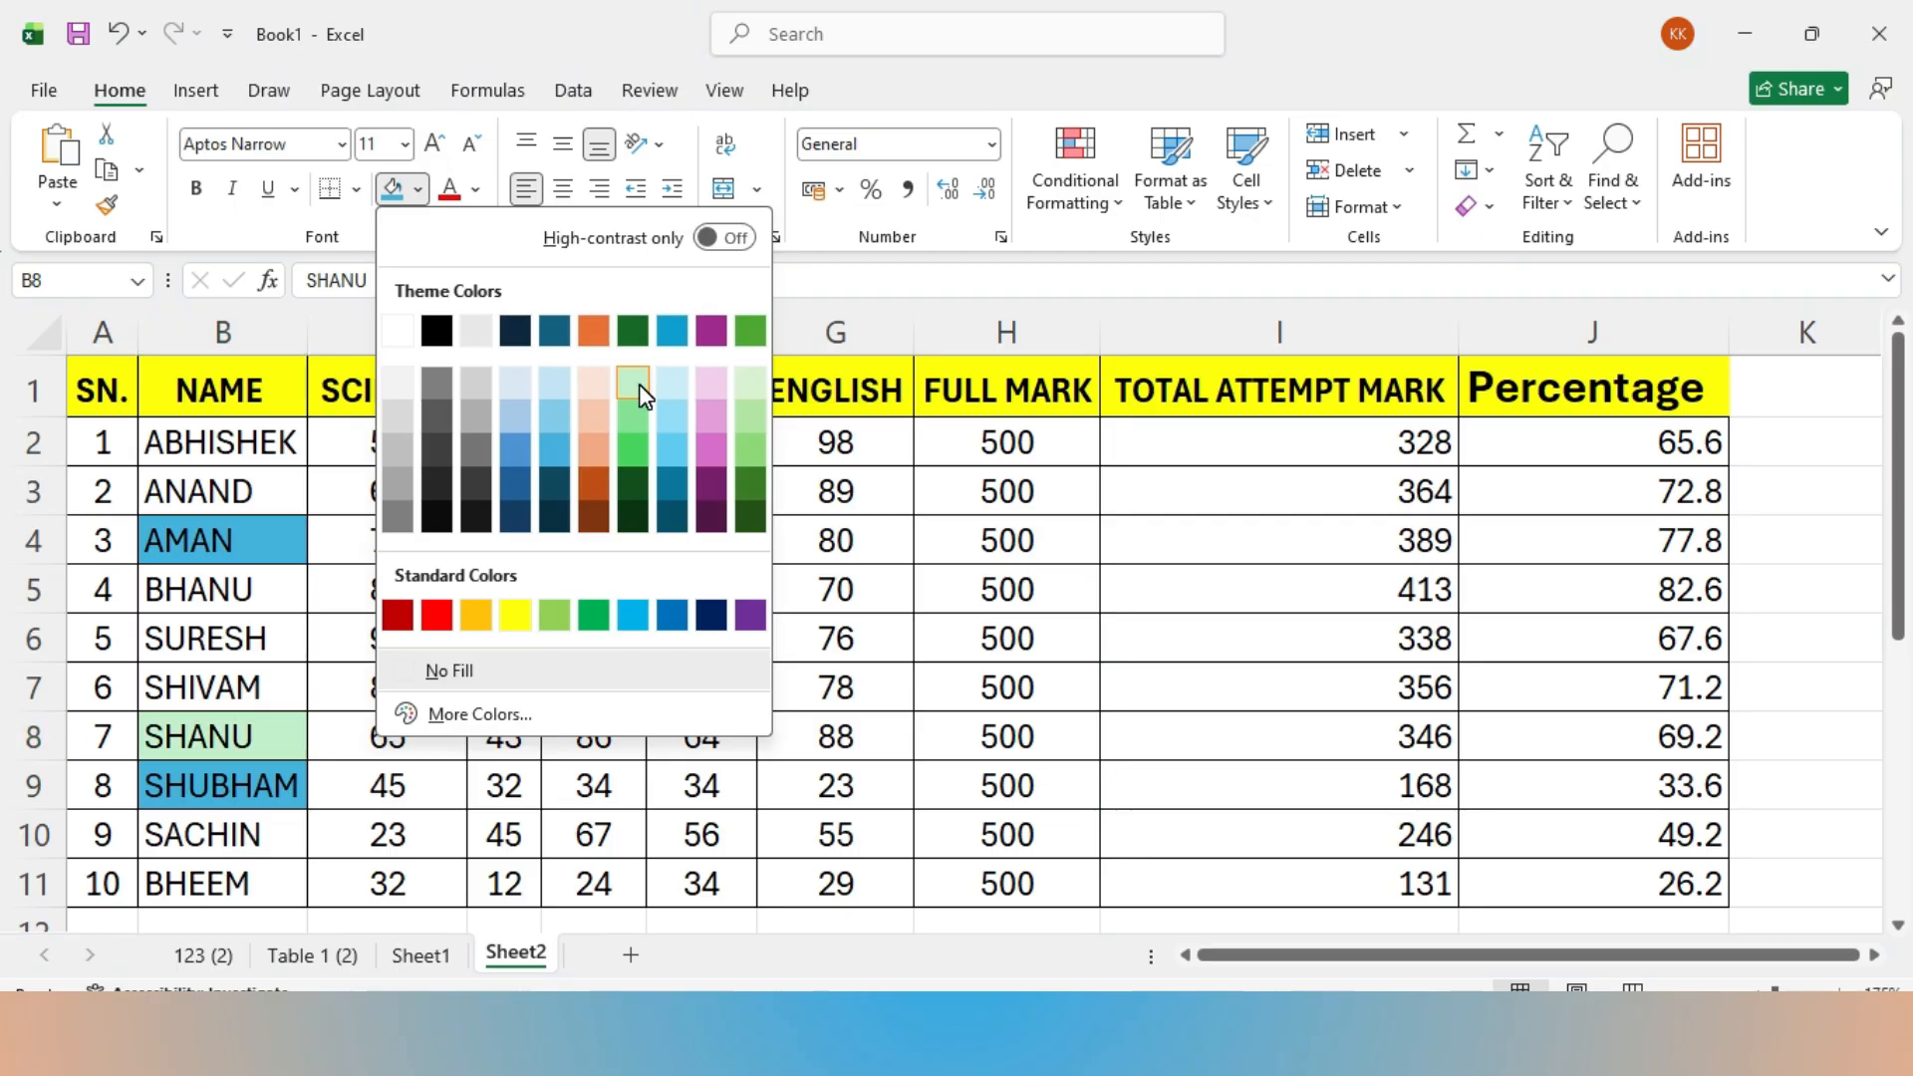
click(637, 385)
click(223, 500)
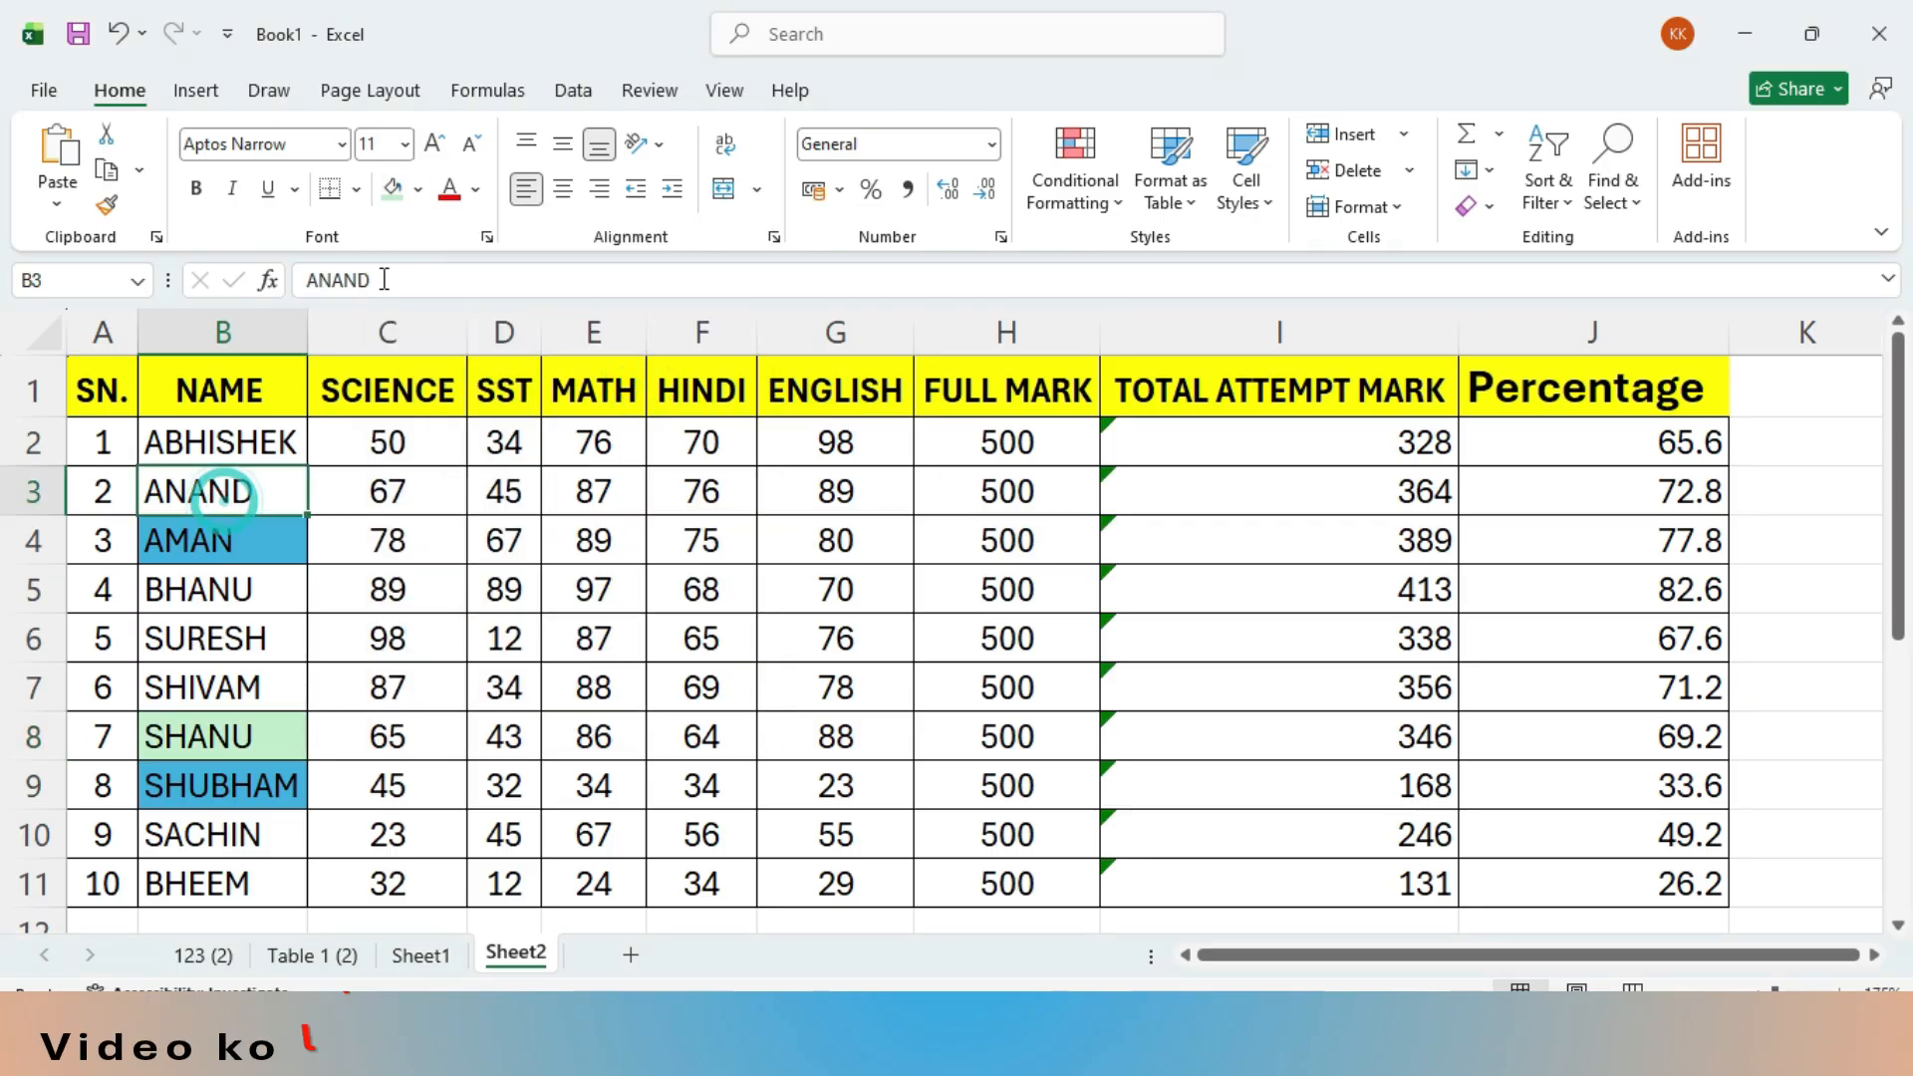
click(391, 189)
- Fill the name cells B5 and B11 with the same pink-purple theme color
click(219, 588)
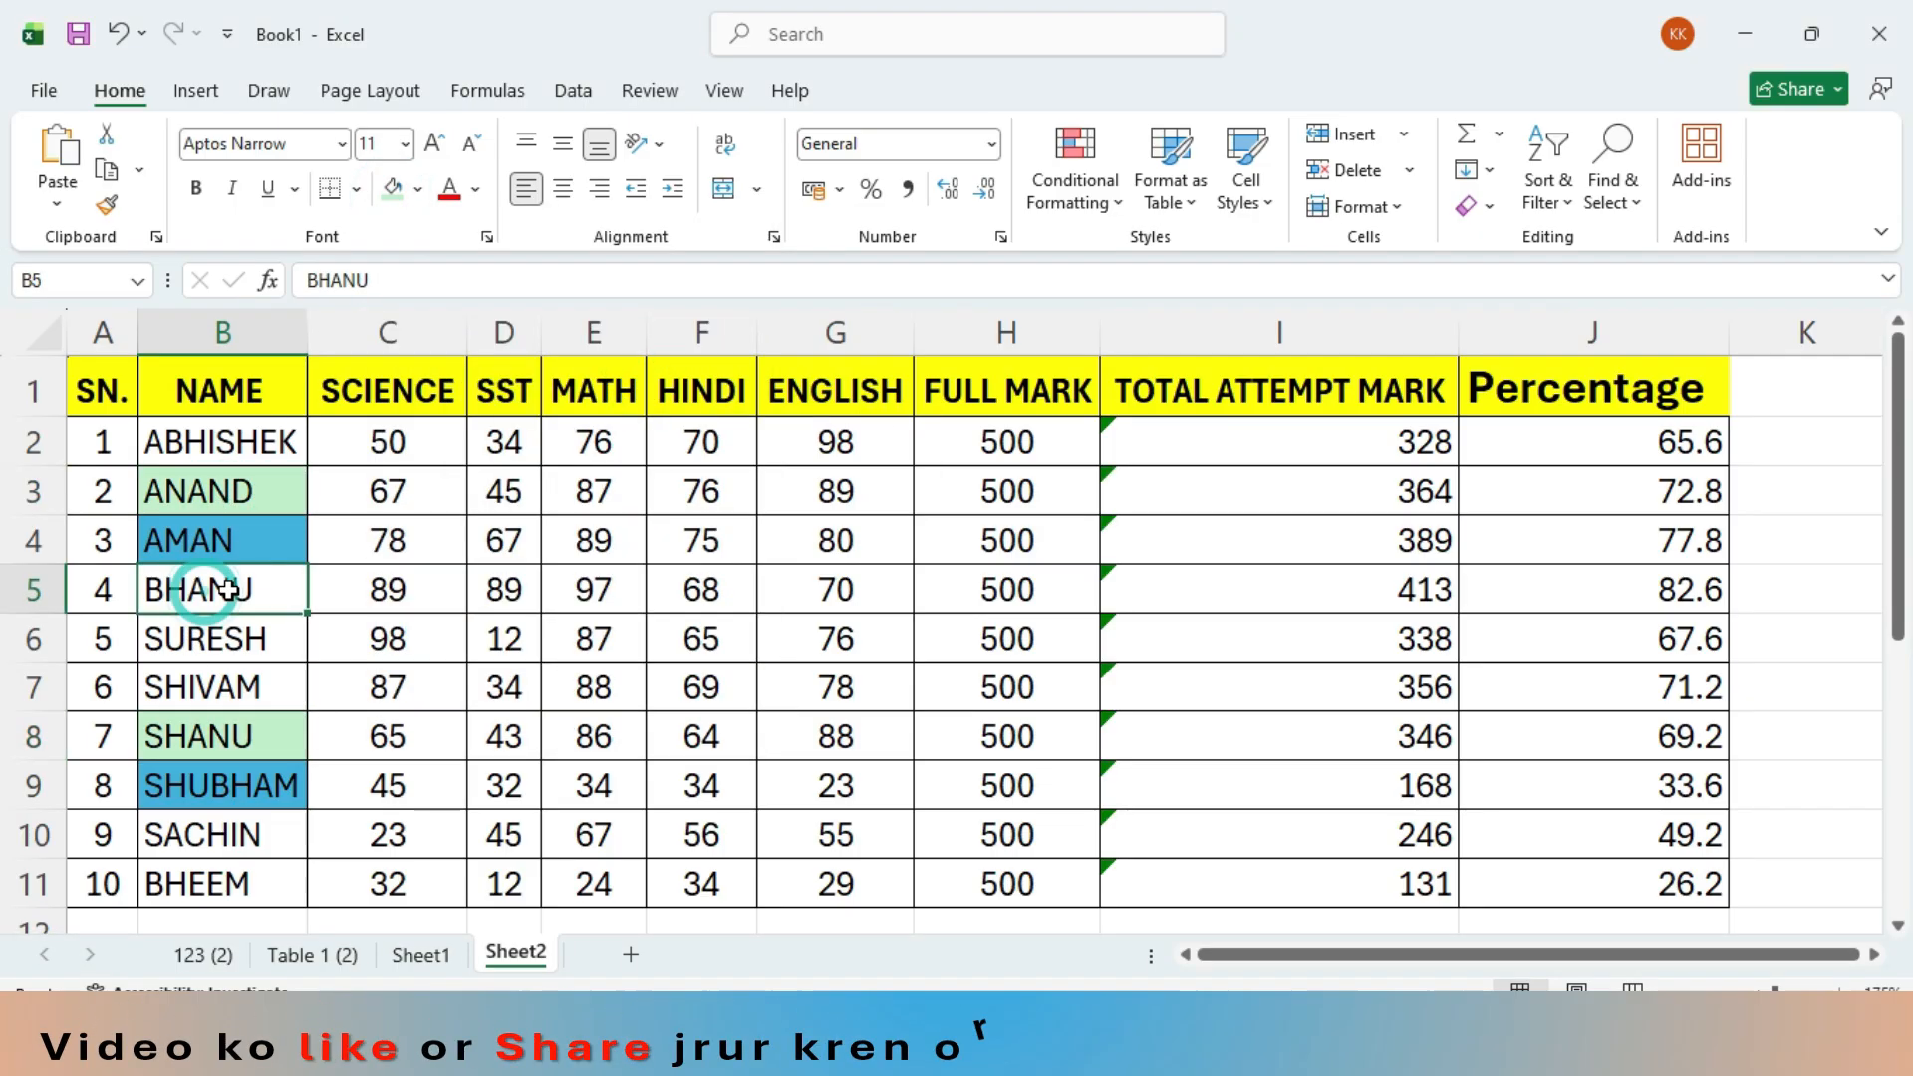
click(417, 190)
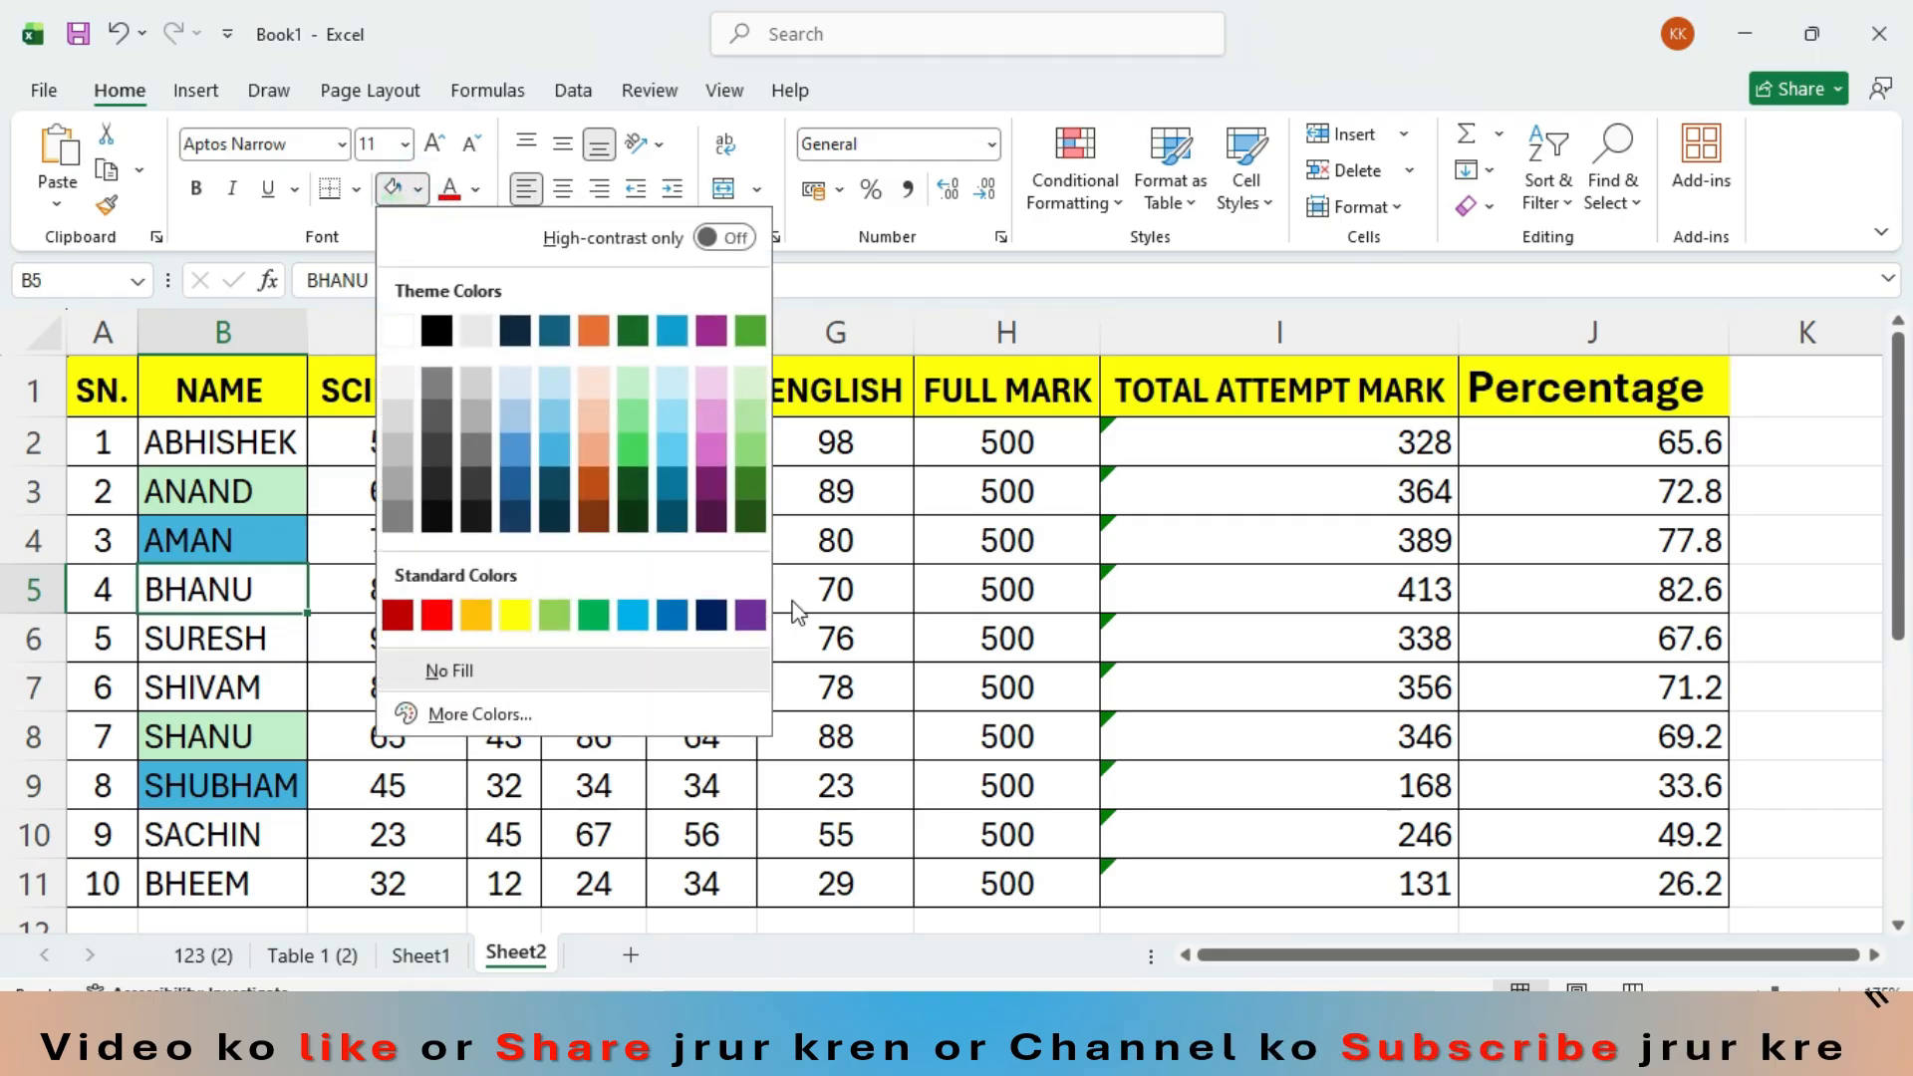
click(702, 454)
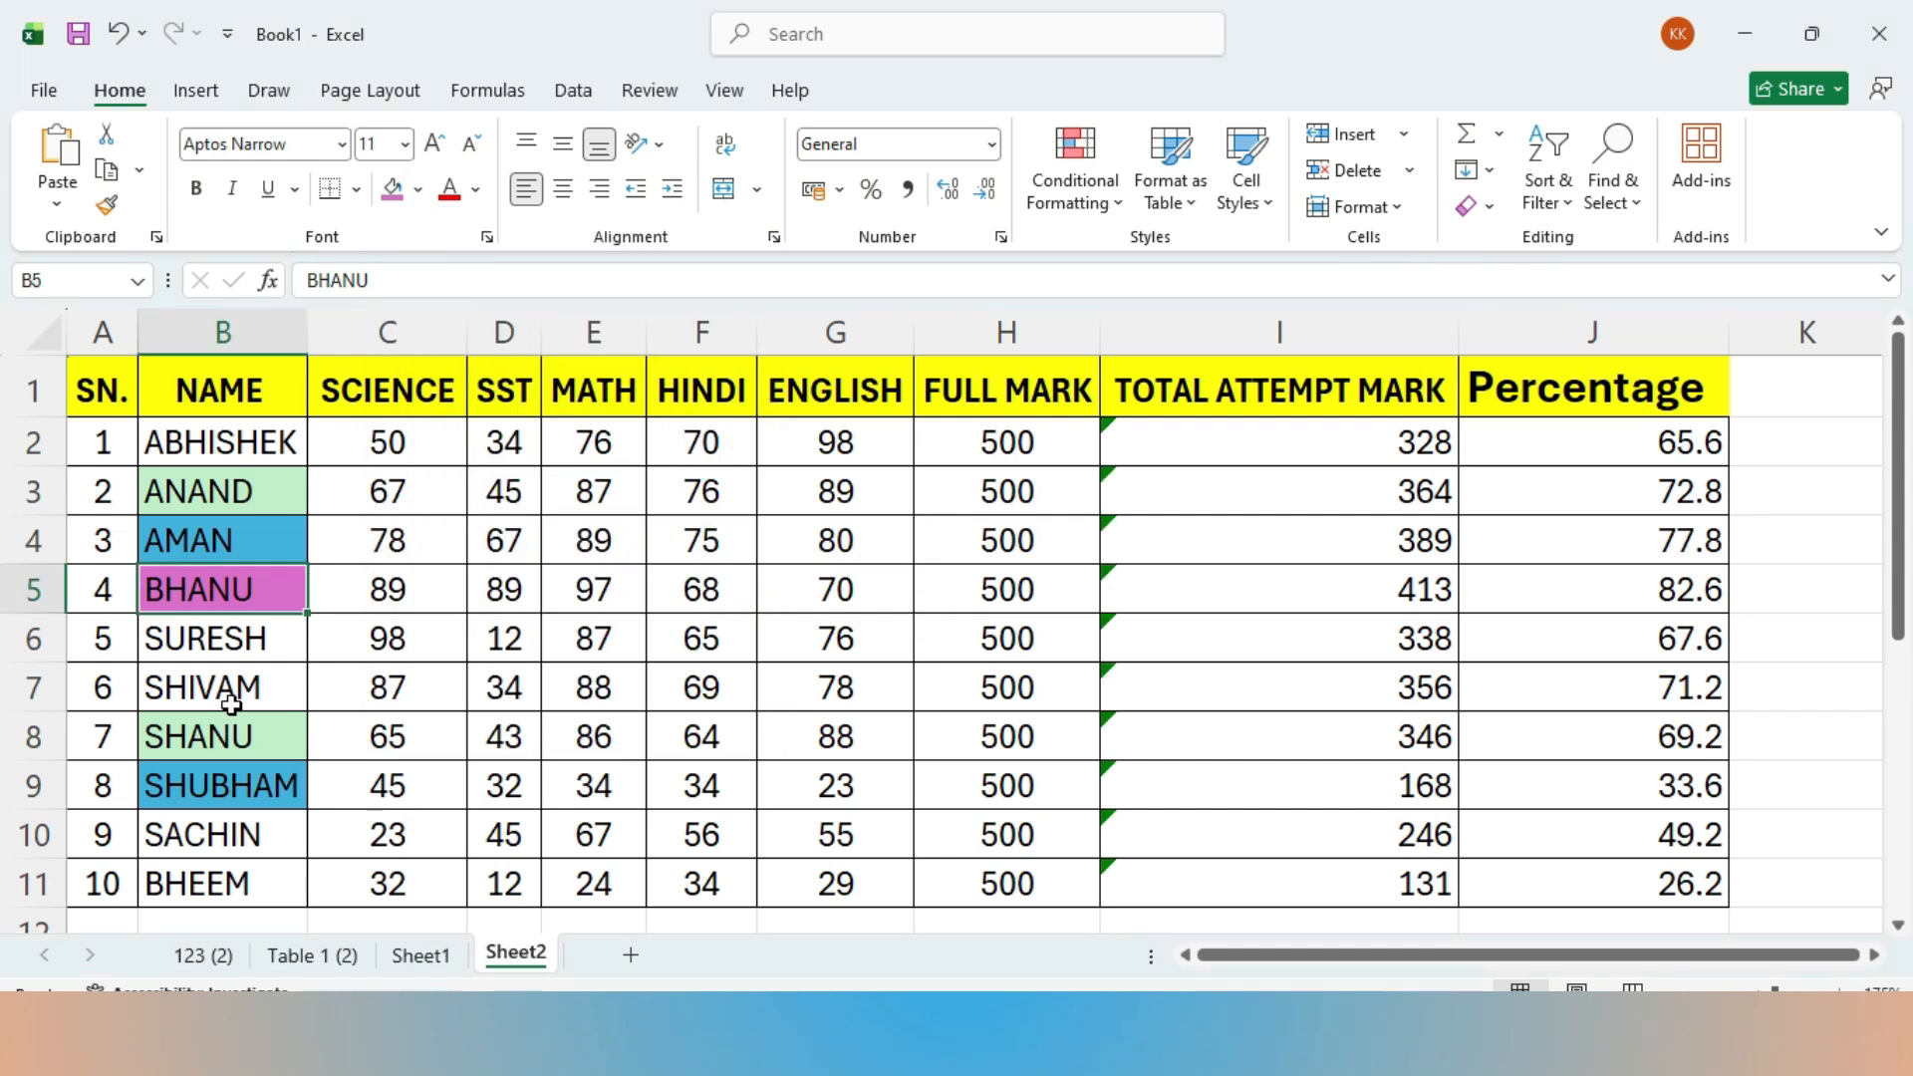
click(206, 861)
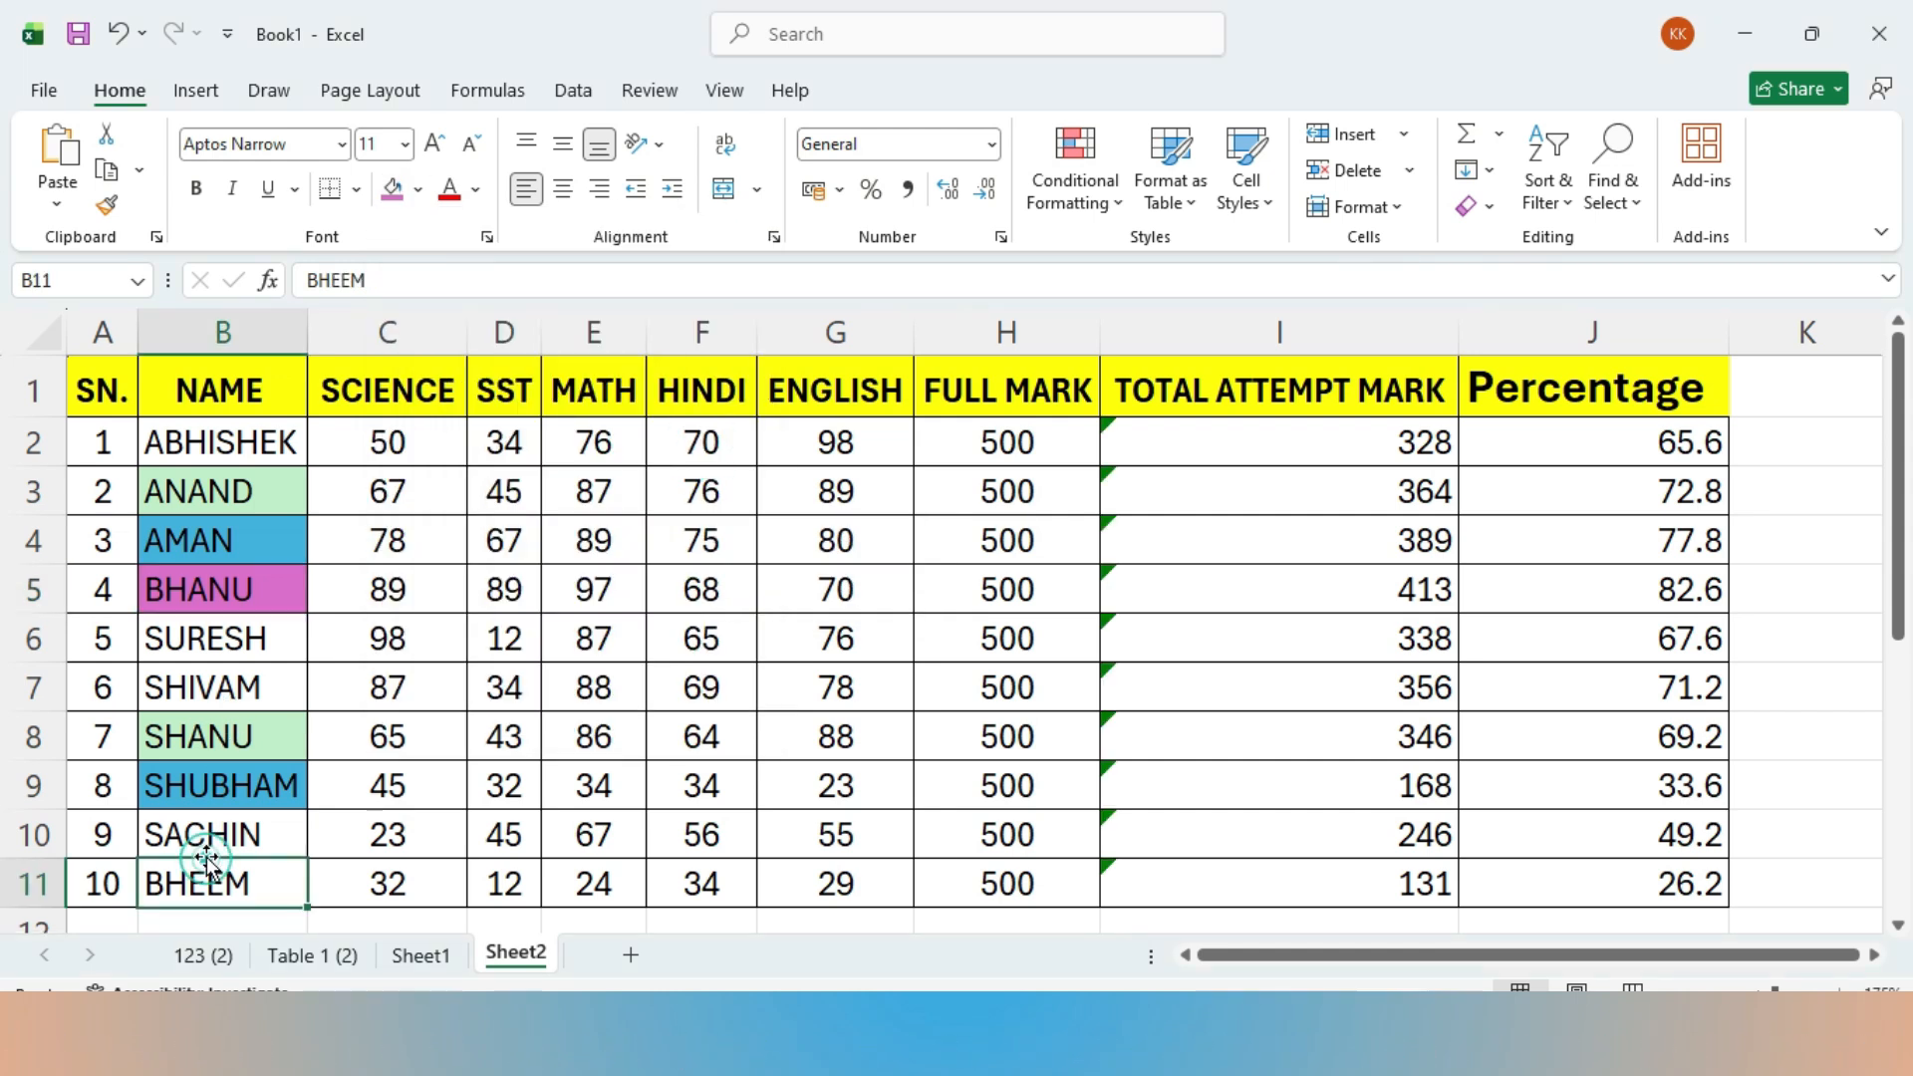
click(383, 193)
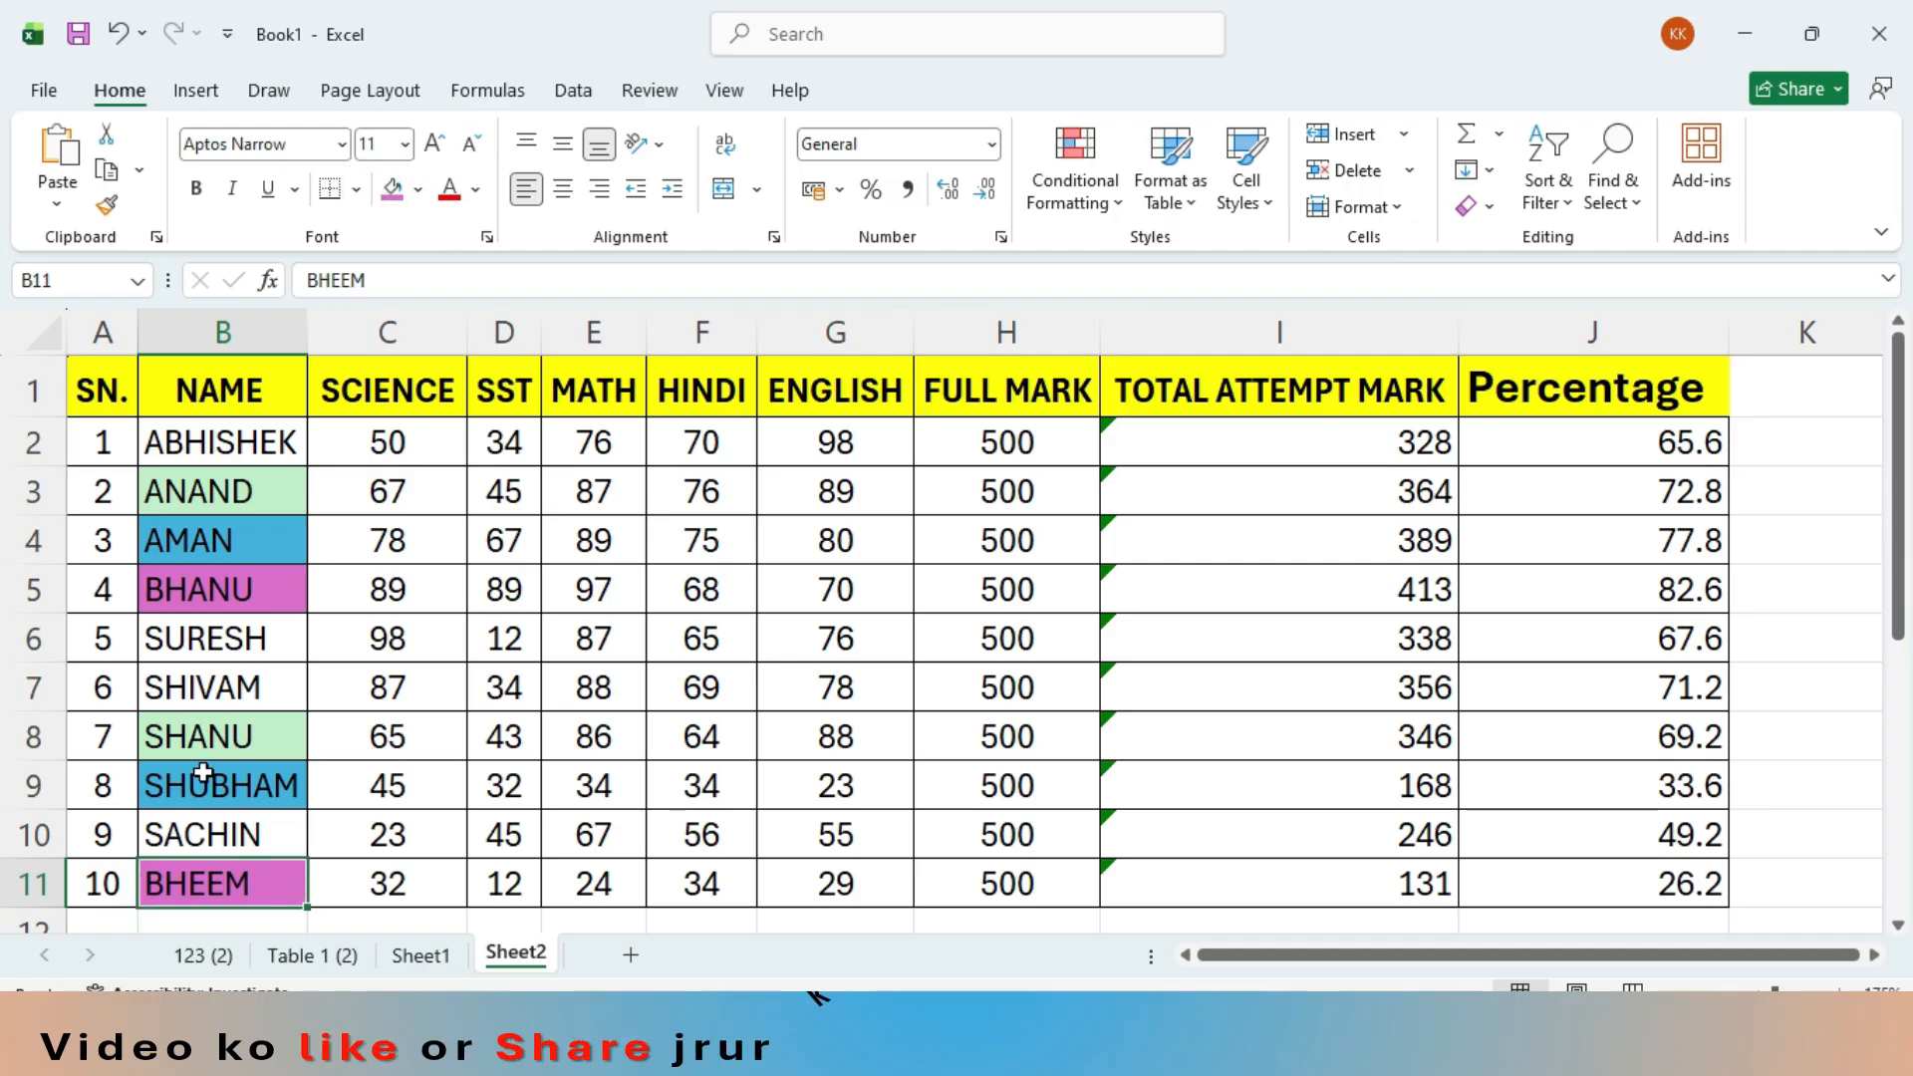
- Fill the name cells B10 and B2 with the same light orange theme color
click(210, 832)
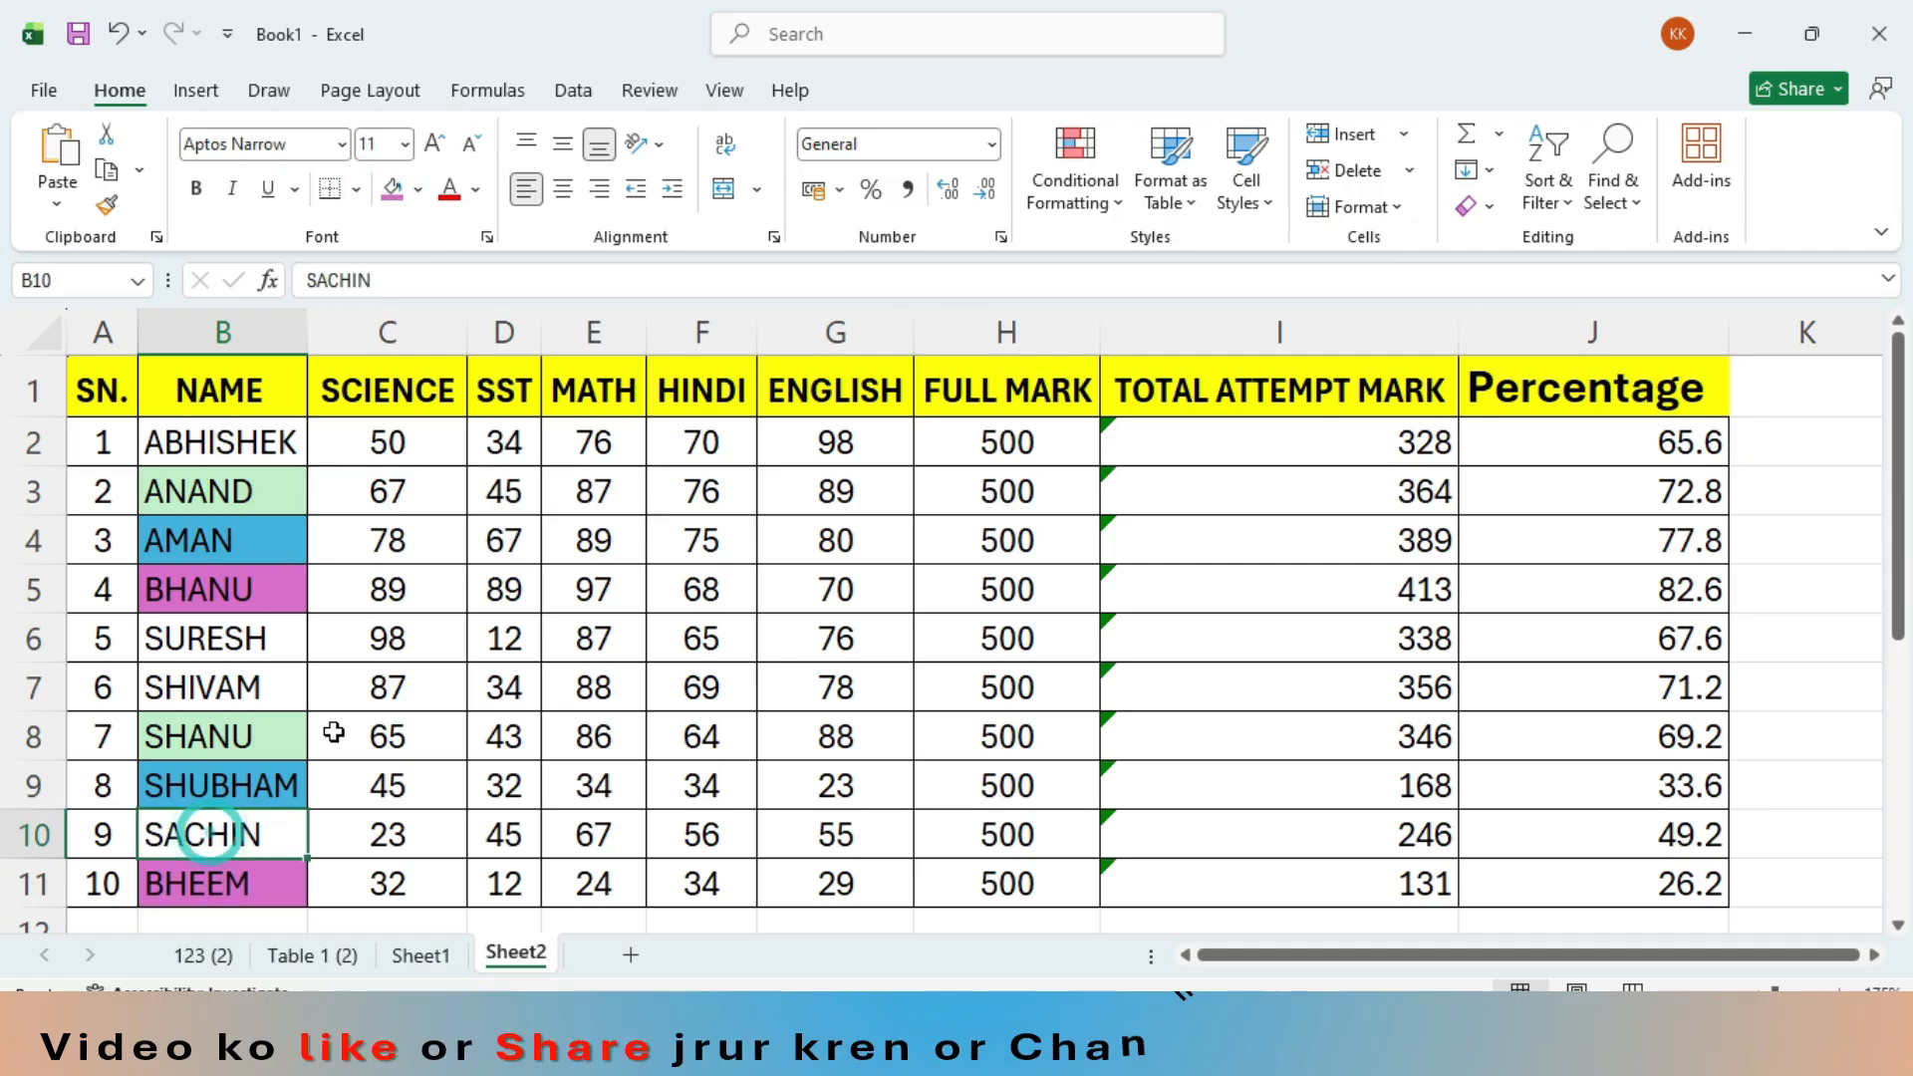
click(419, 191)
click(581, 448)
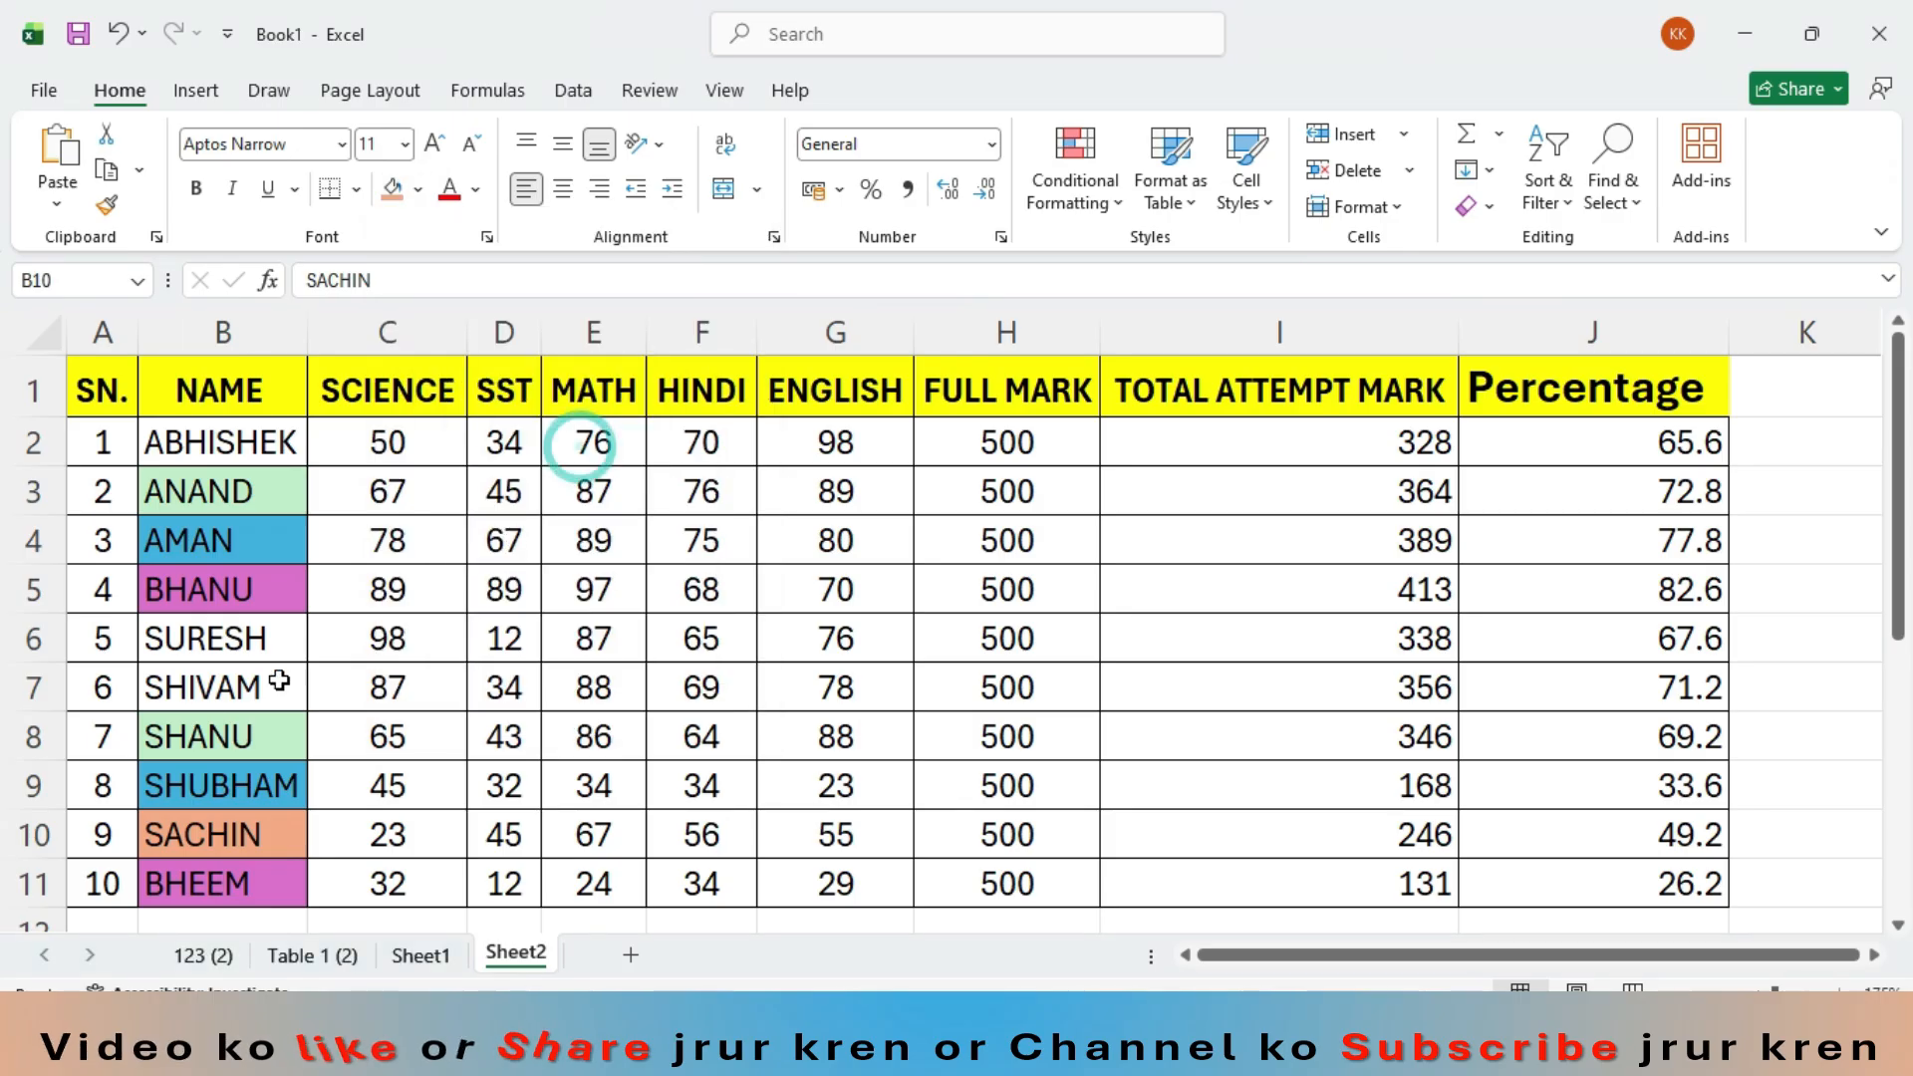
click(265, 445)
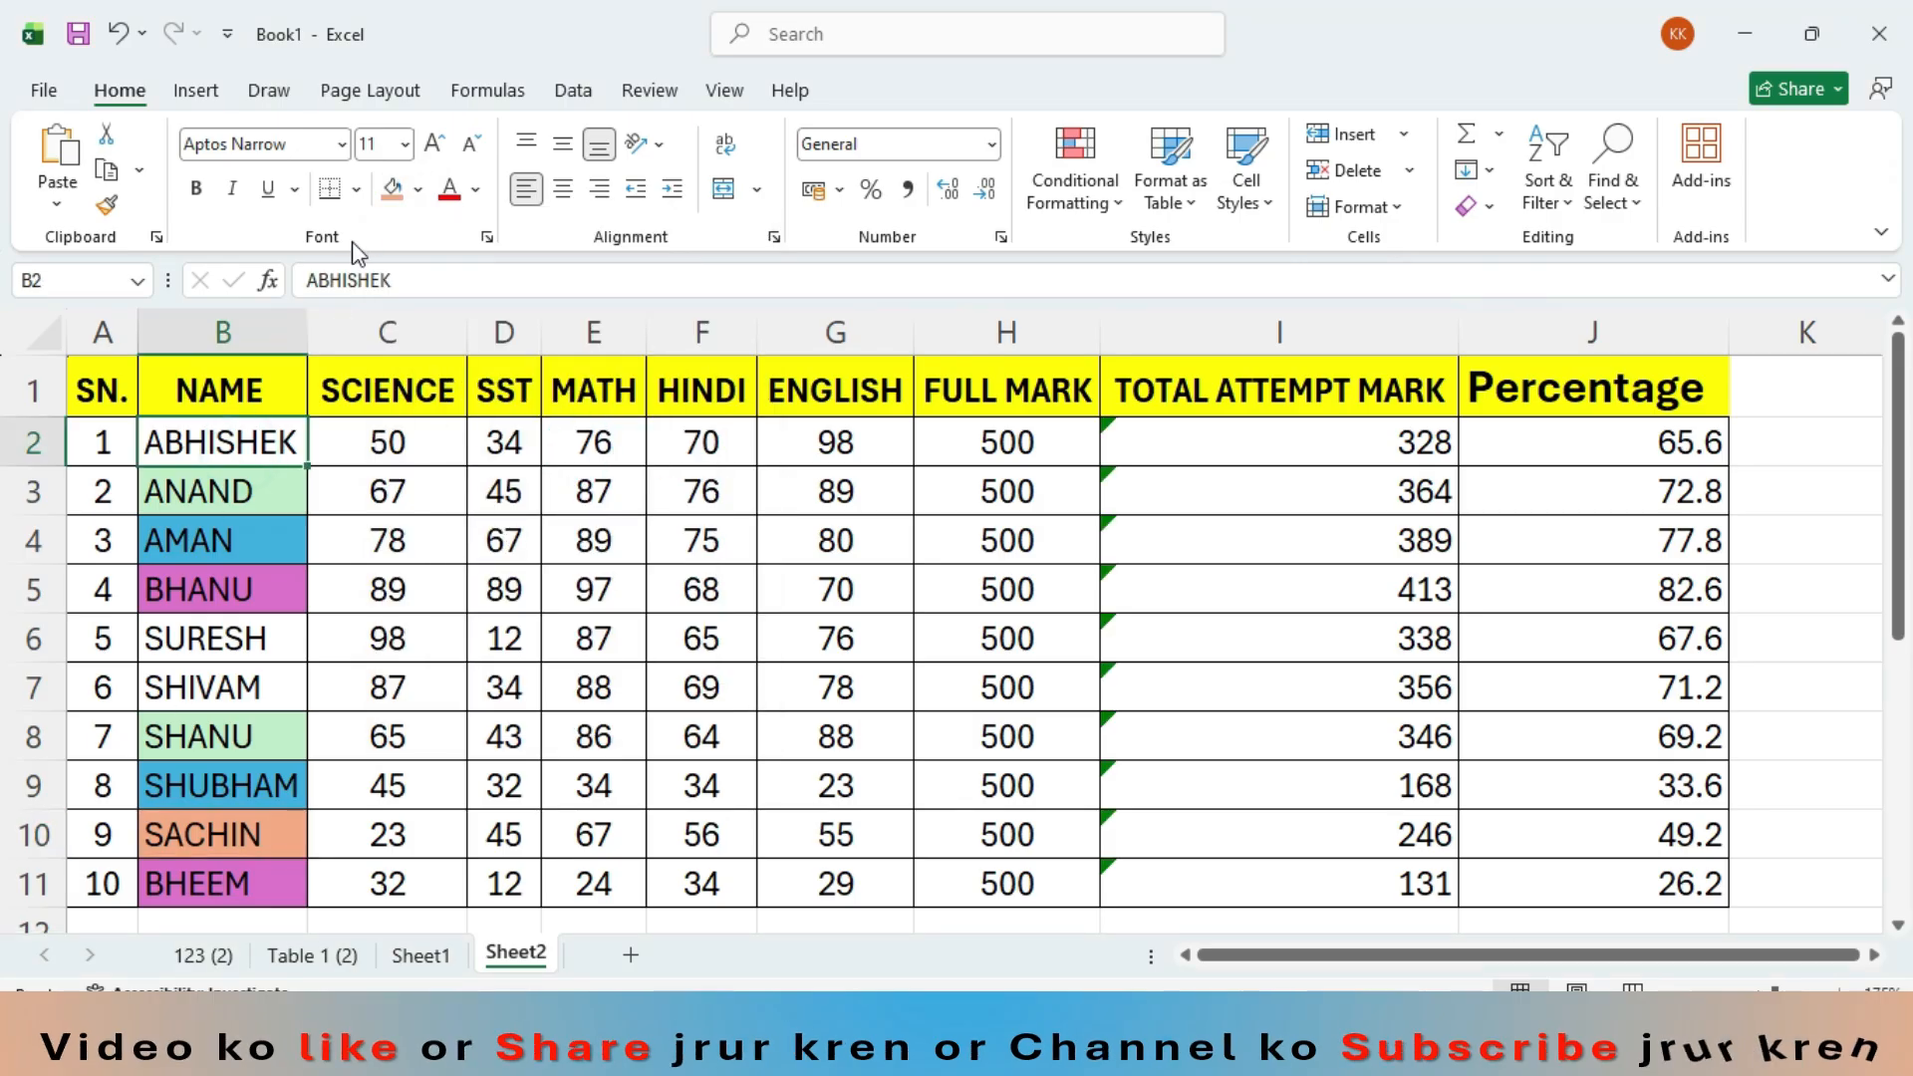
click(388, 191)
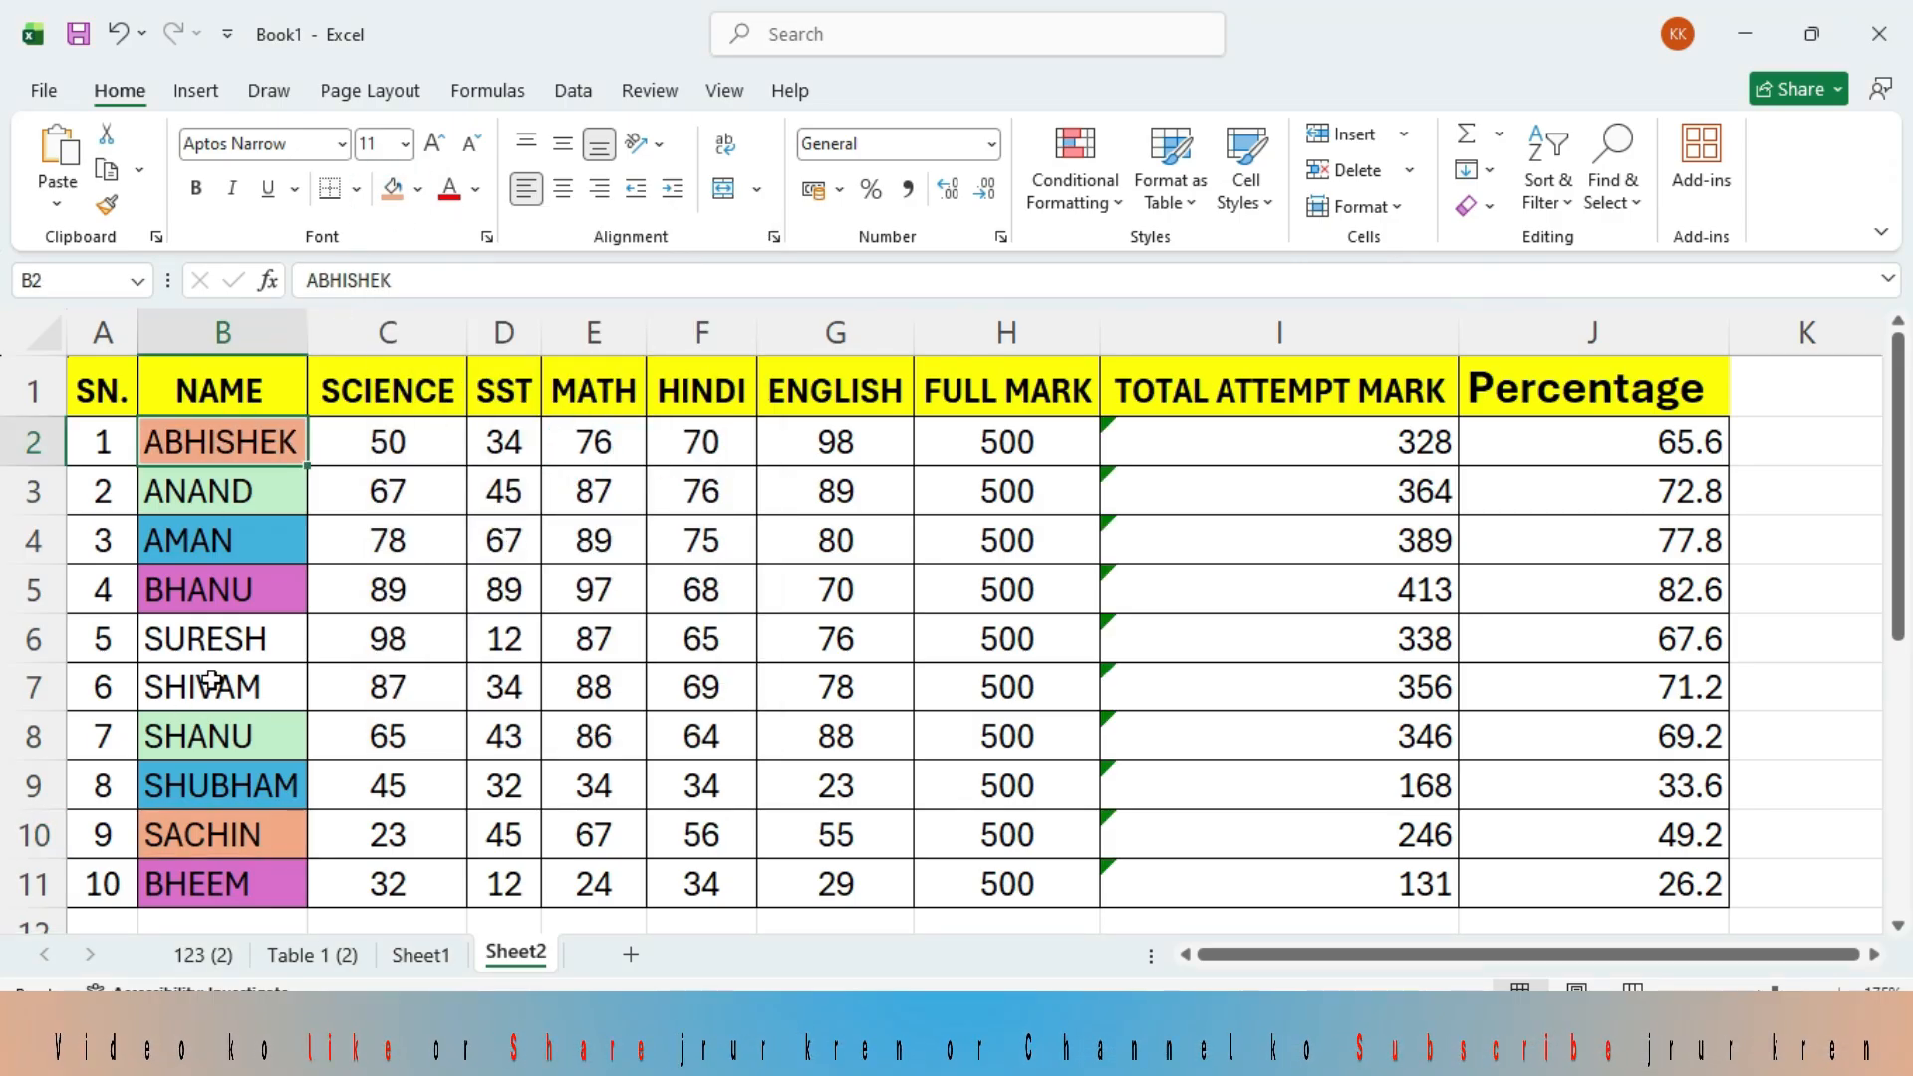
- Fill the name cells B6 and B7 with the same light blue theme color
click(229, 647)
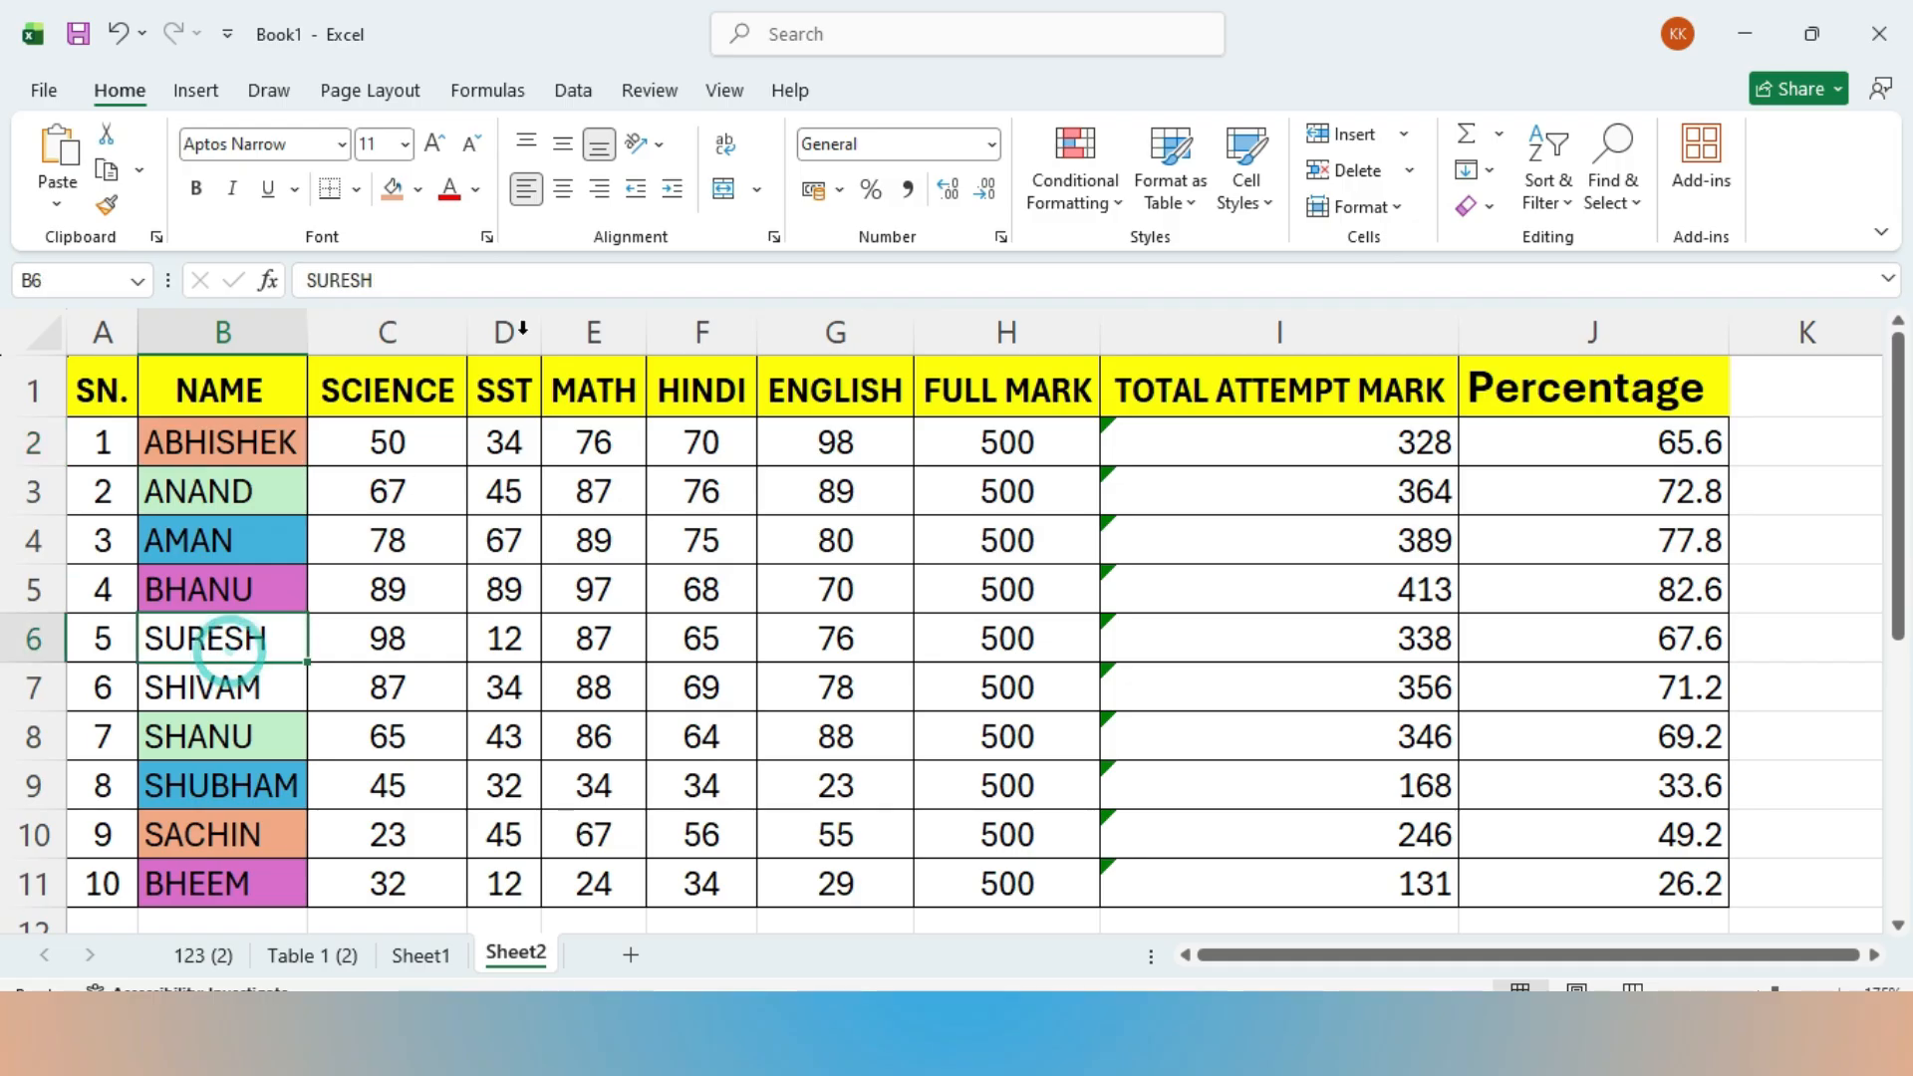
click(419, 189)
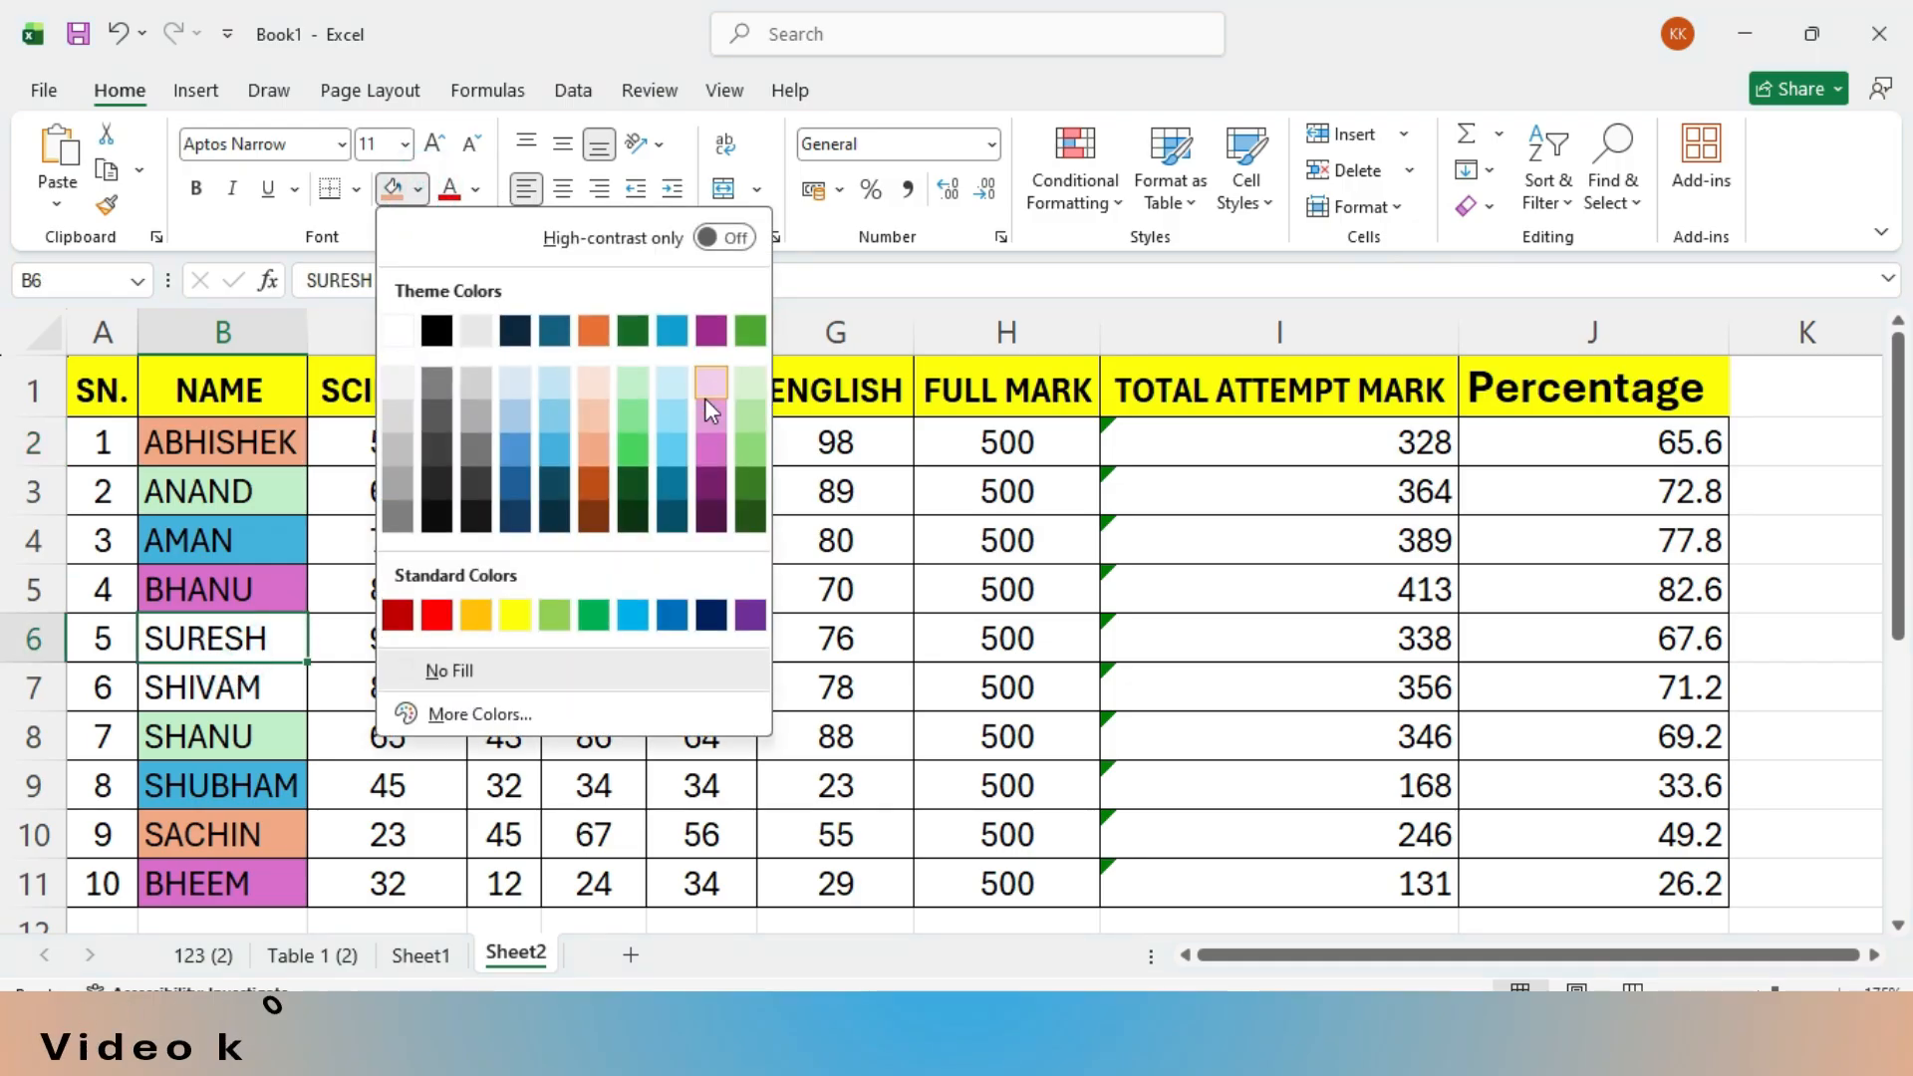
click(548, 414)
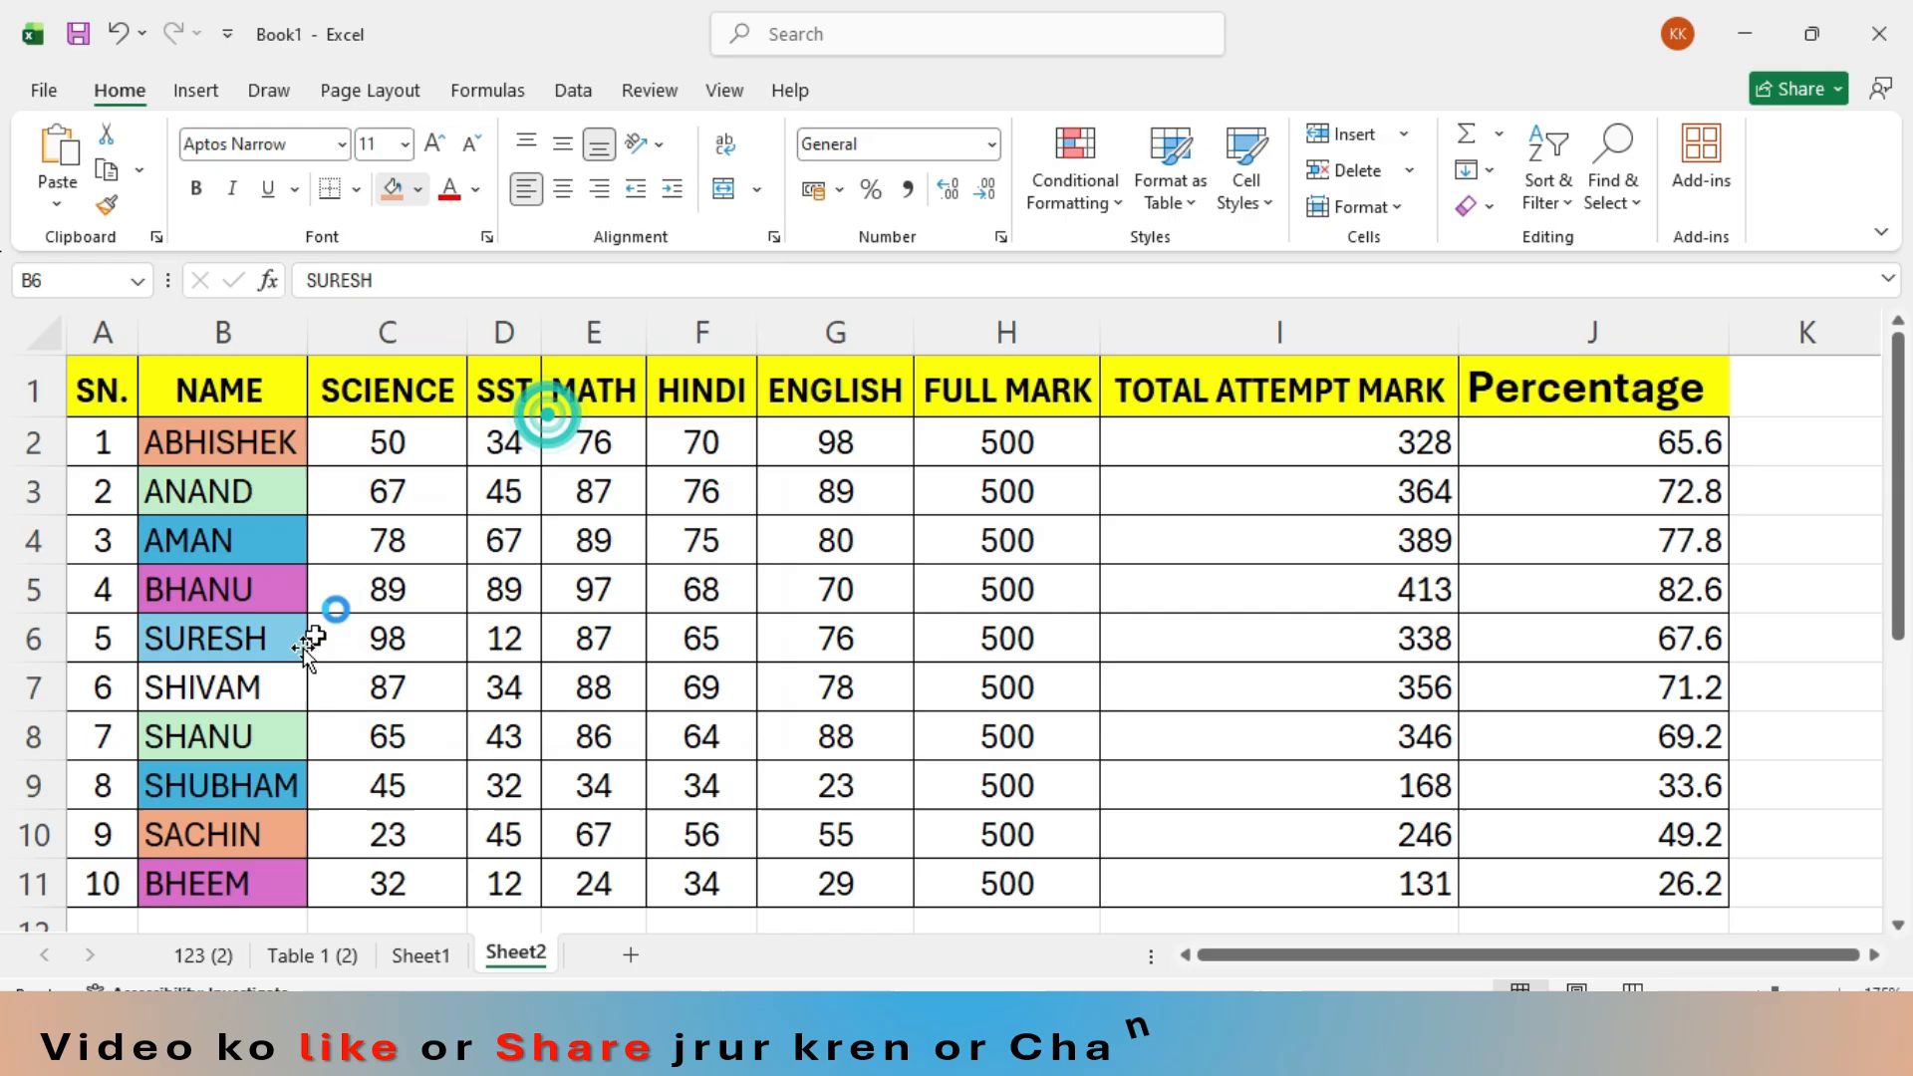
click(256, 682)
click(404, 194)
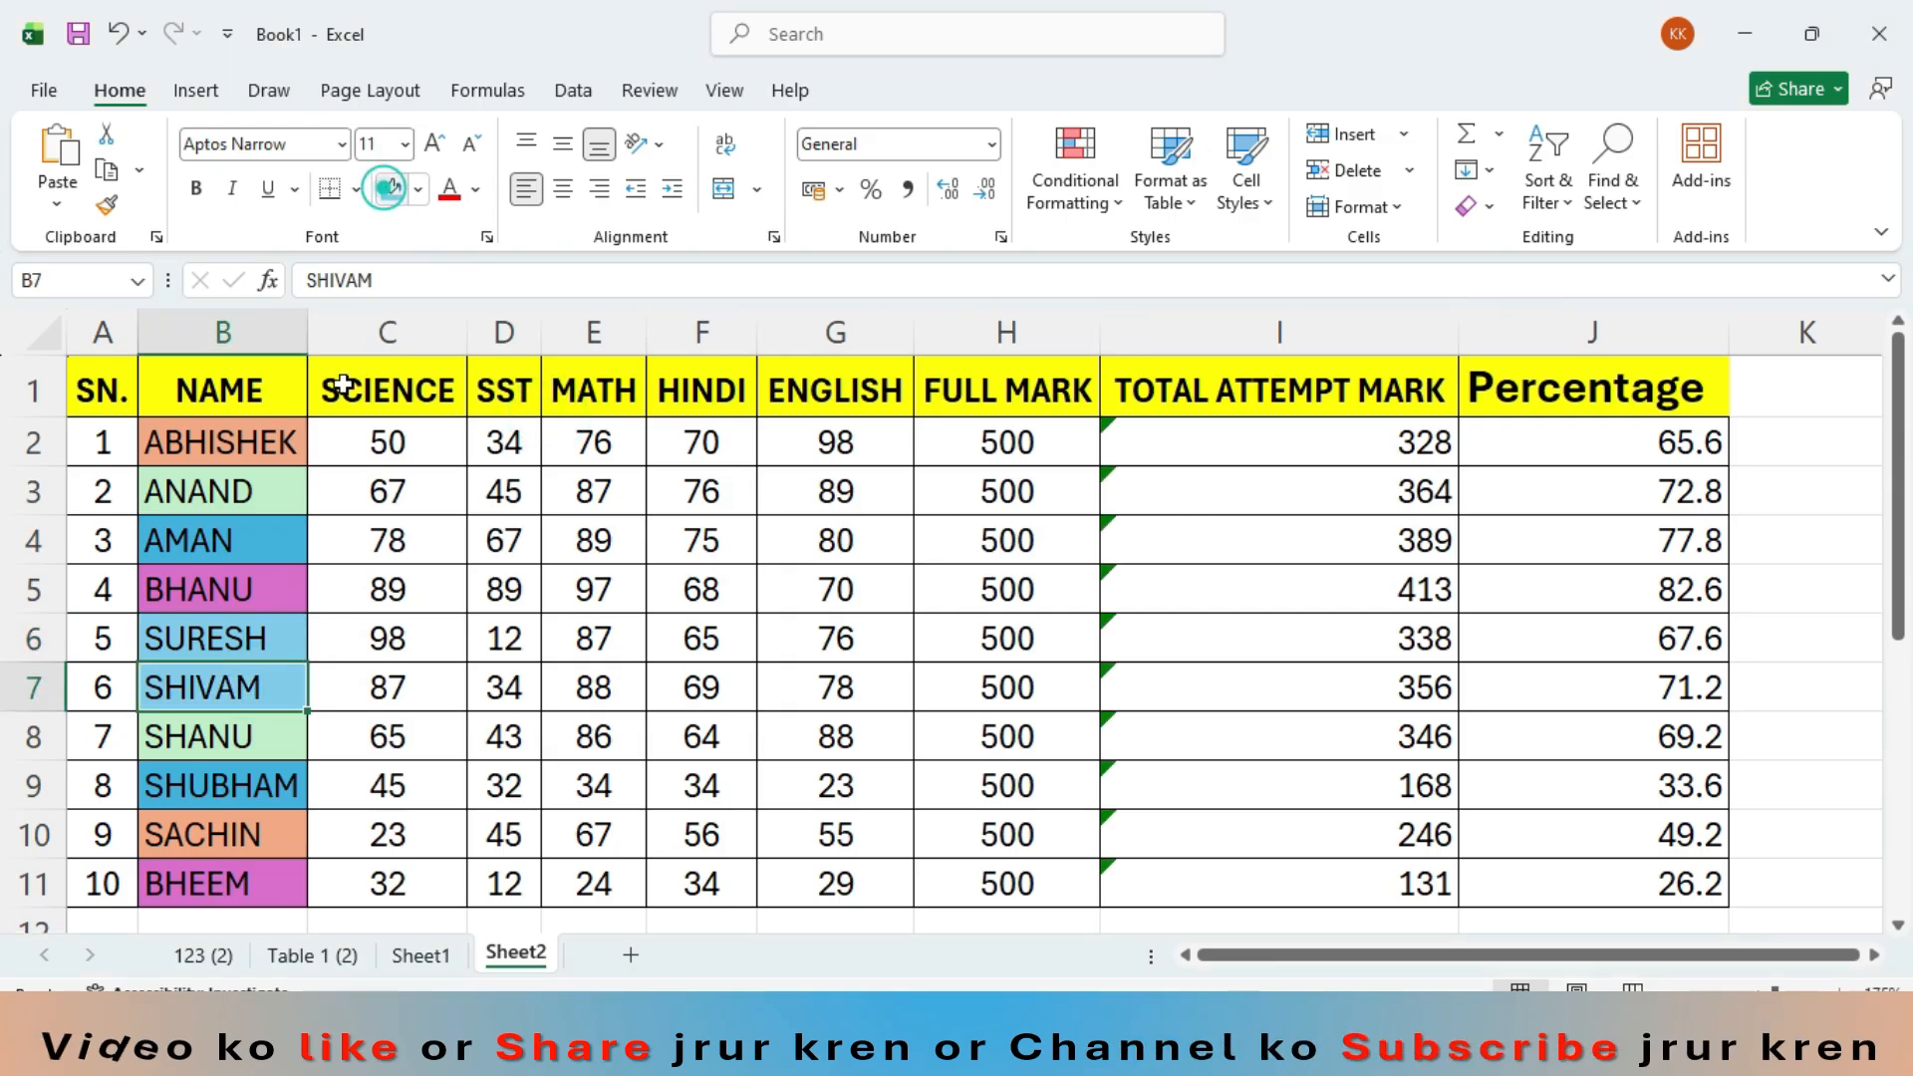
- Start a custom sort on the whole marks table A1:J11 and choose NAME as the sort column
click(274, 592)
drag(103, 391, 1674, 867)
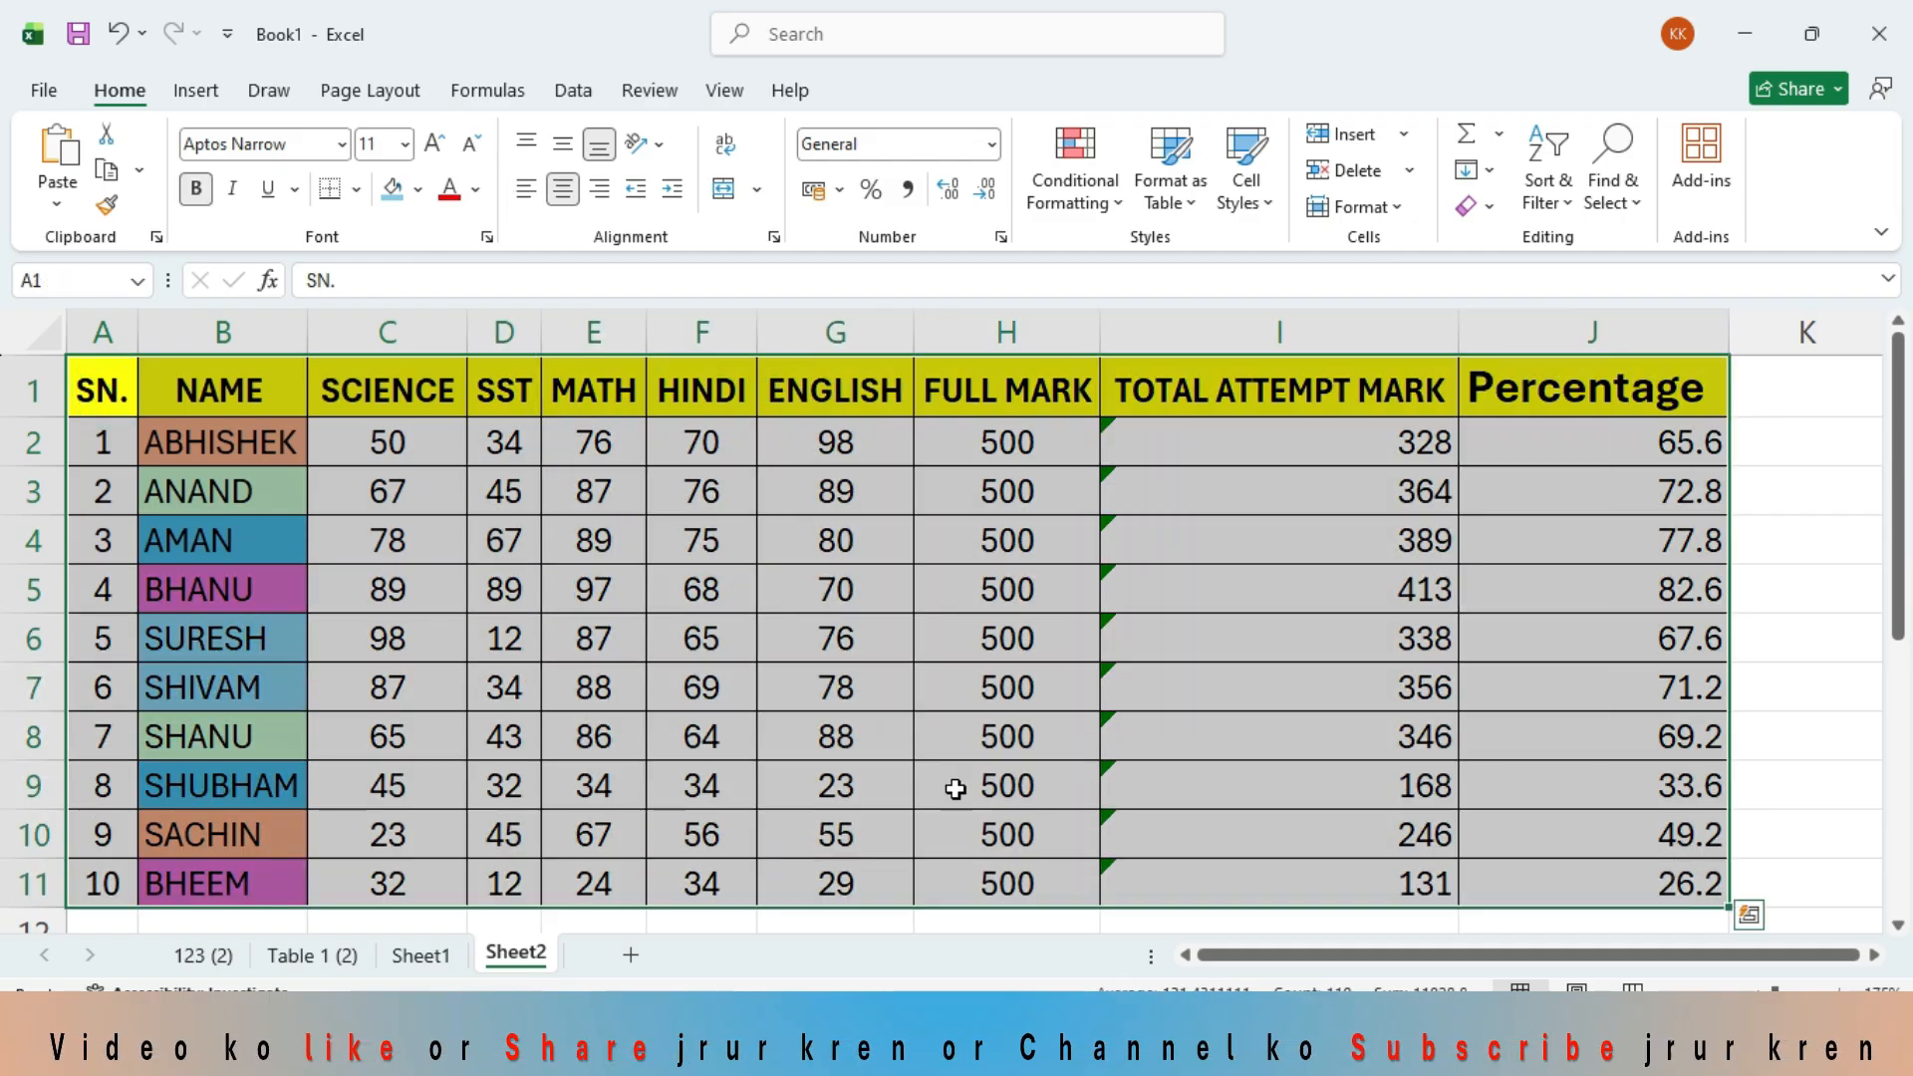
click(568, 93)
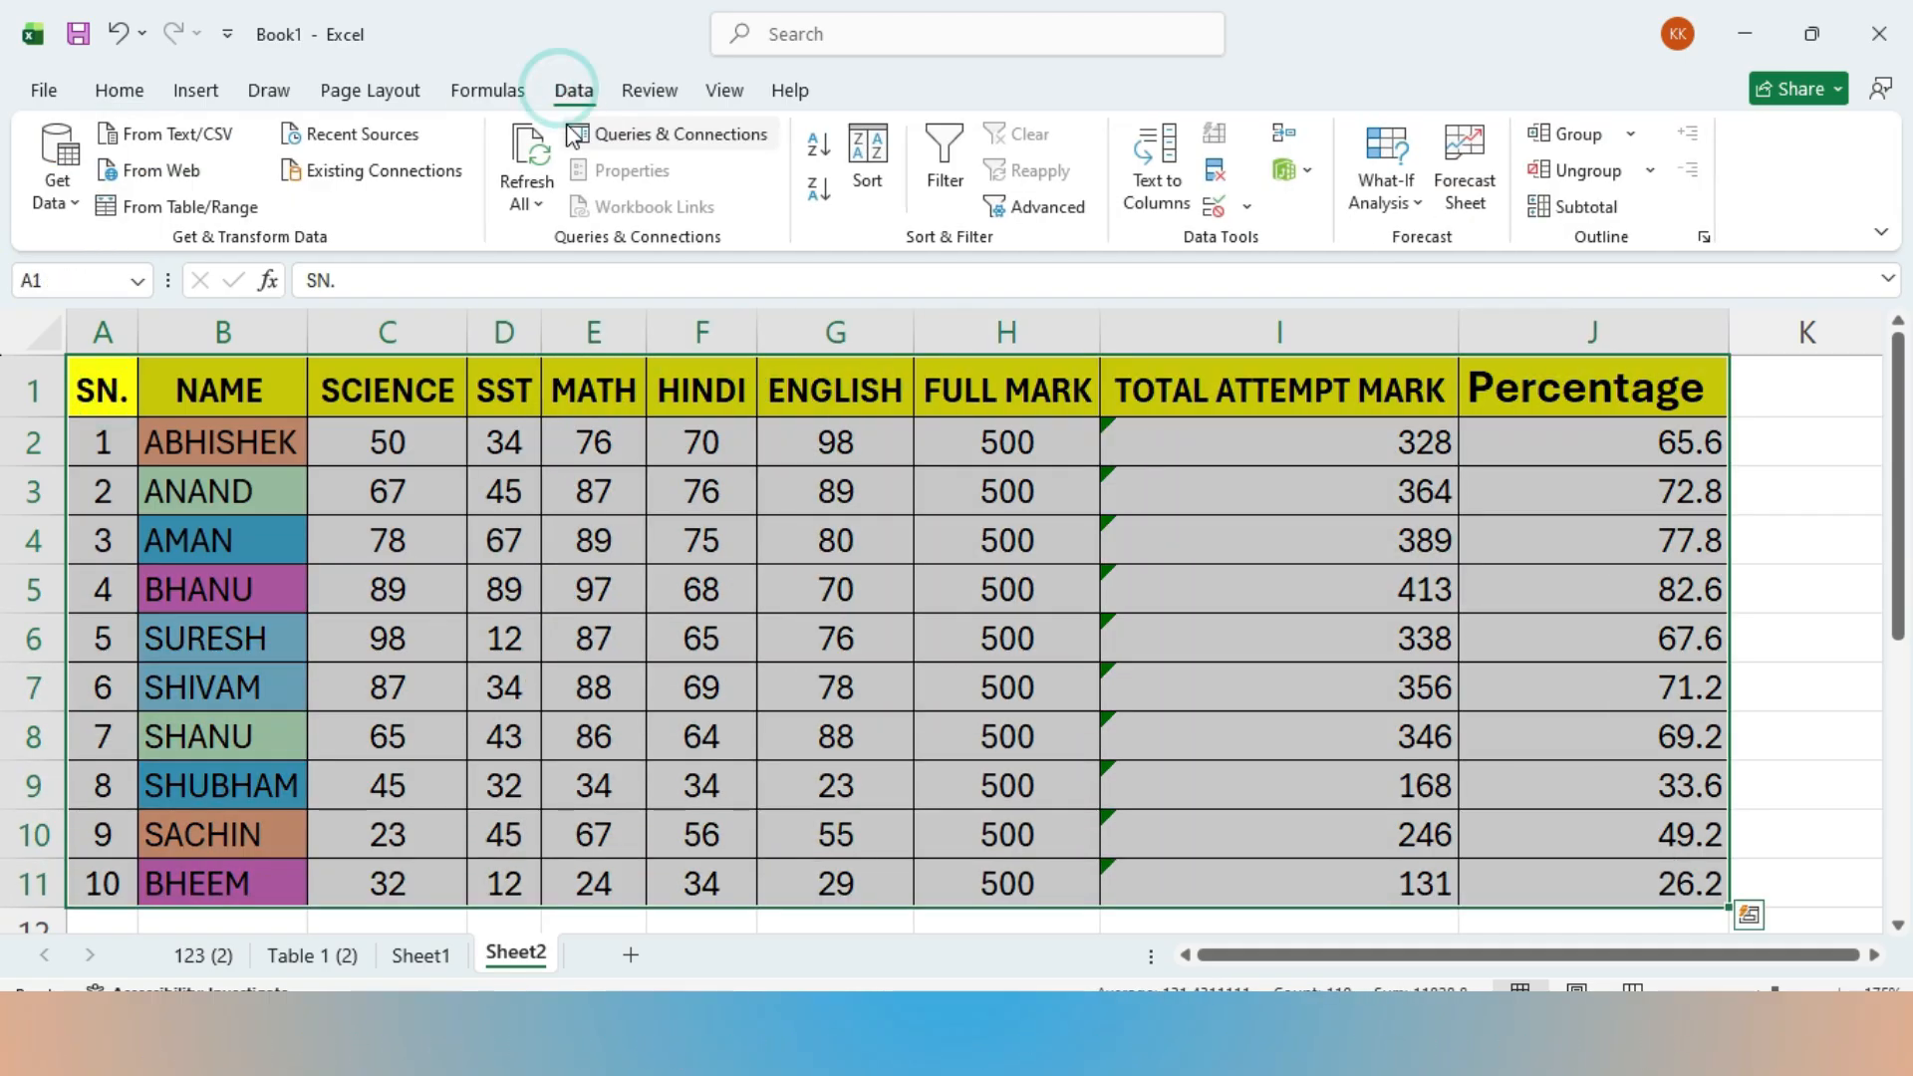
click(863, 165)
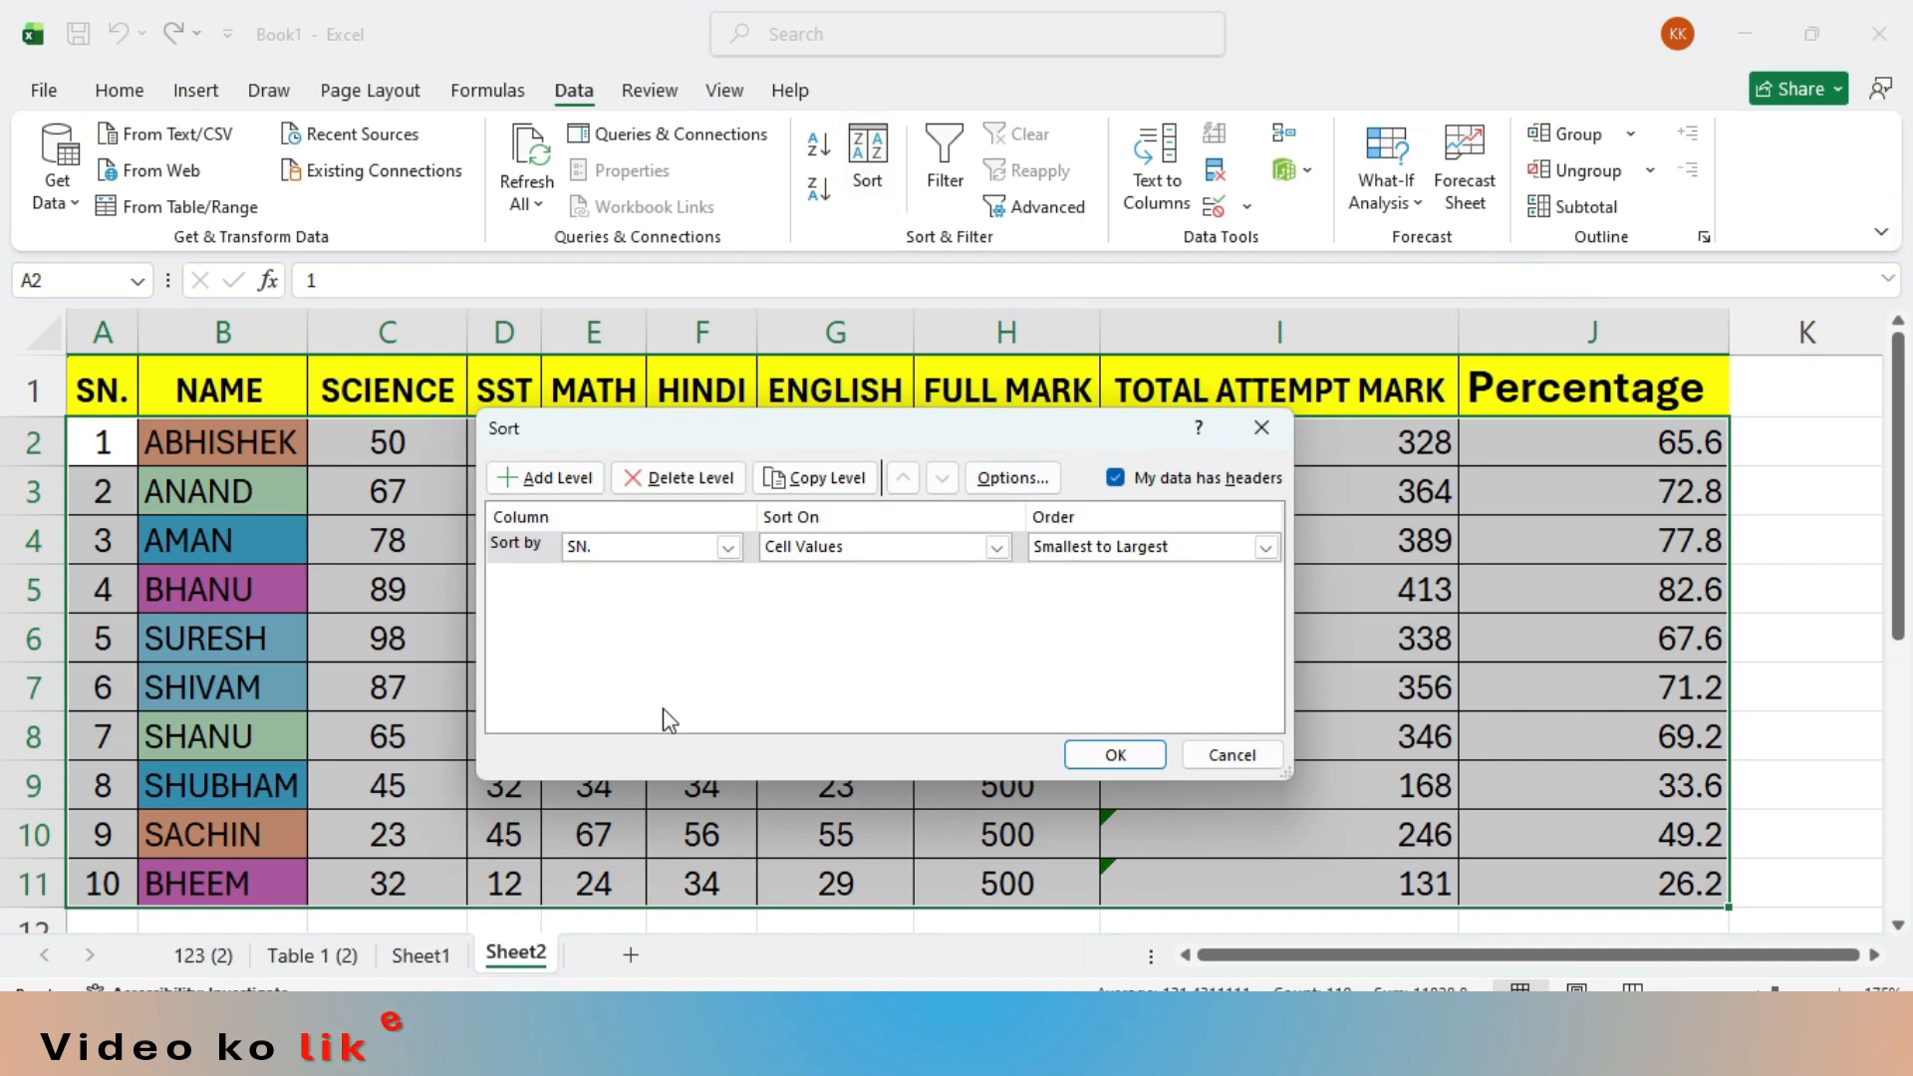
click(728, 547)
click(665, 592)
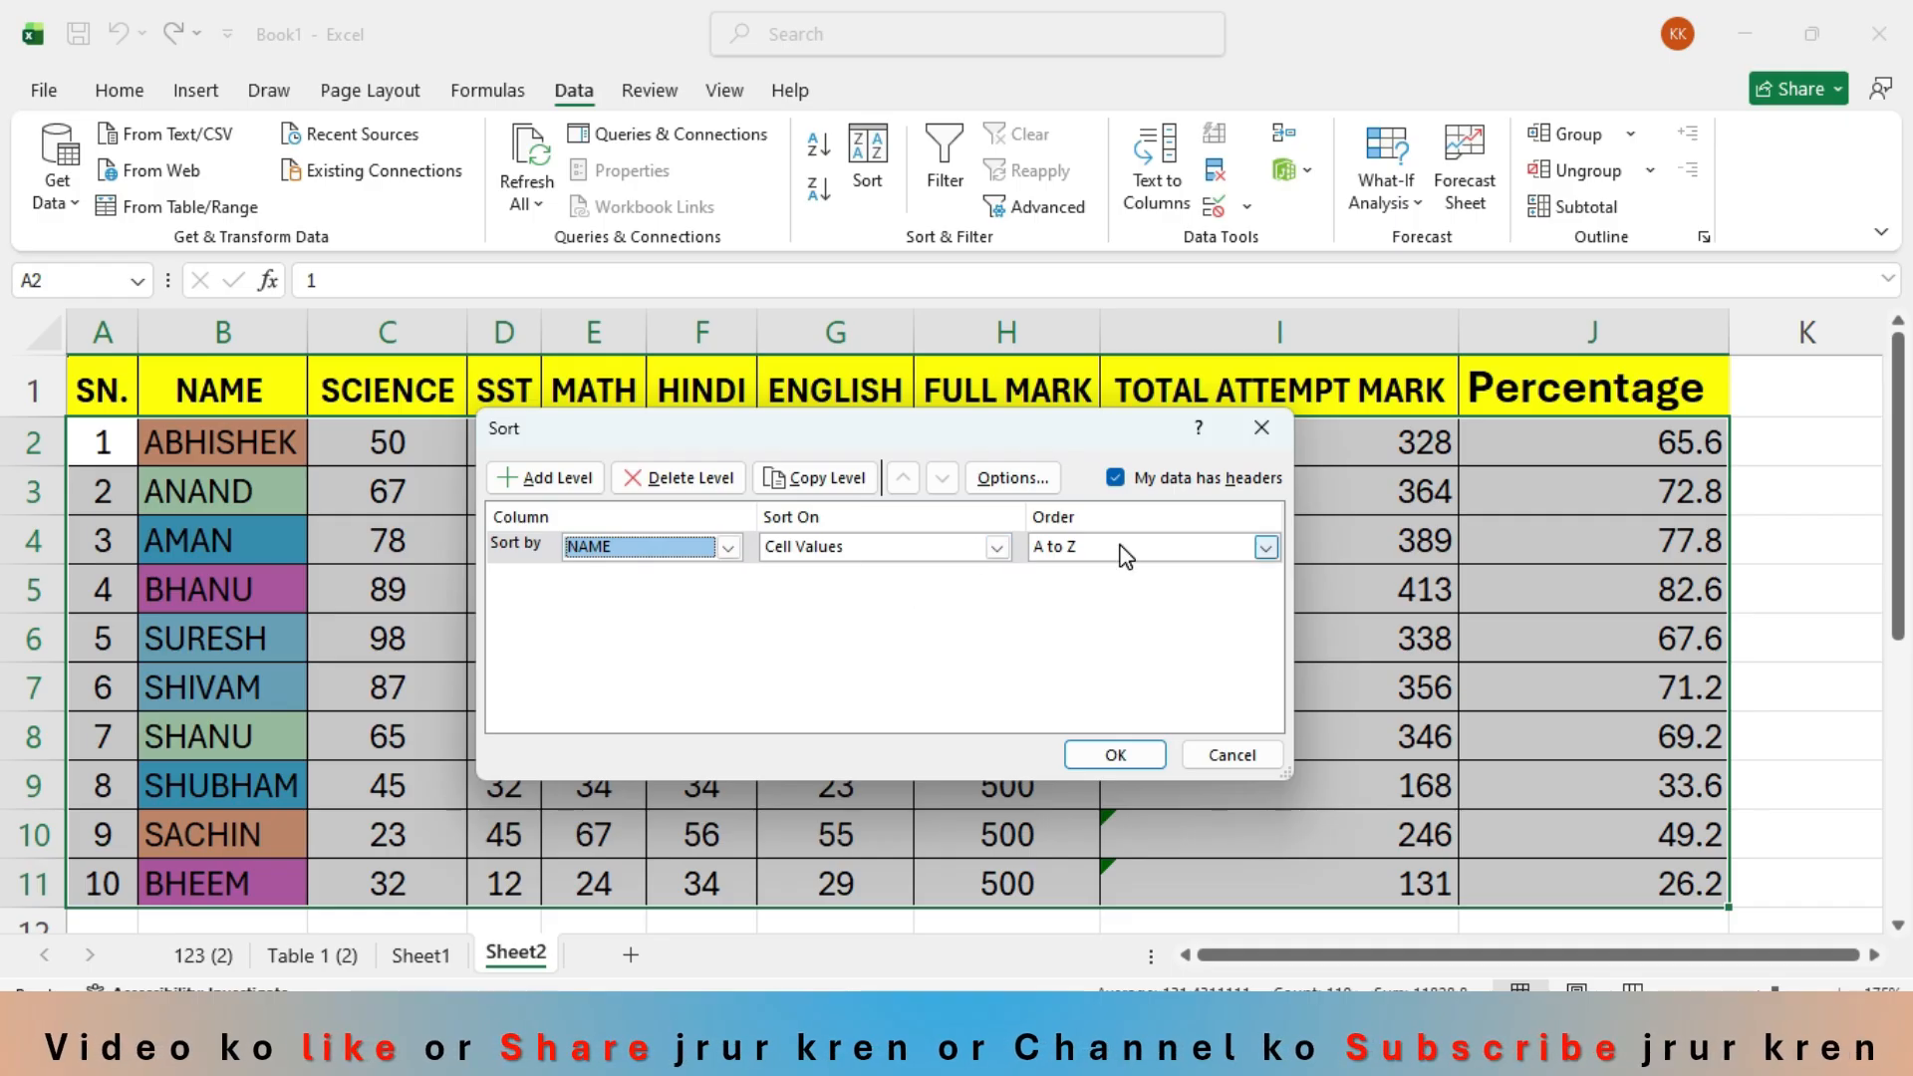
- Sort the table on the NAME column's cell color, placing the light orange cells On Top
click(996, 547)
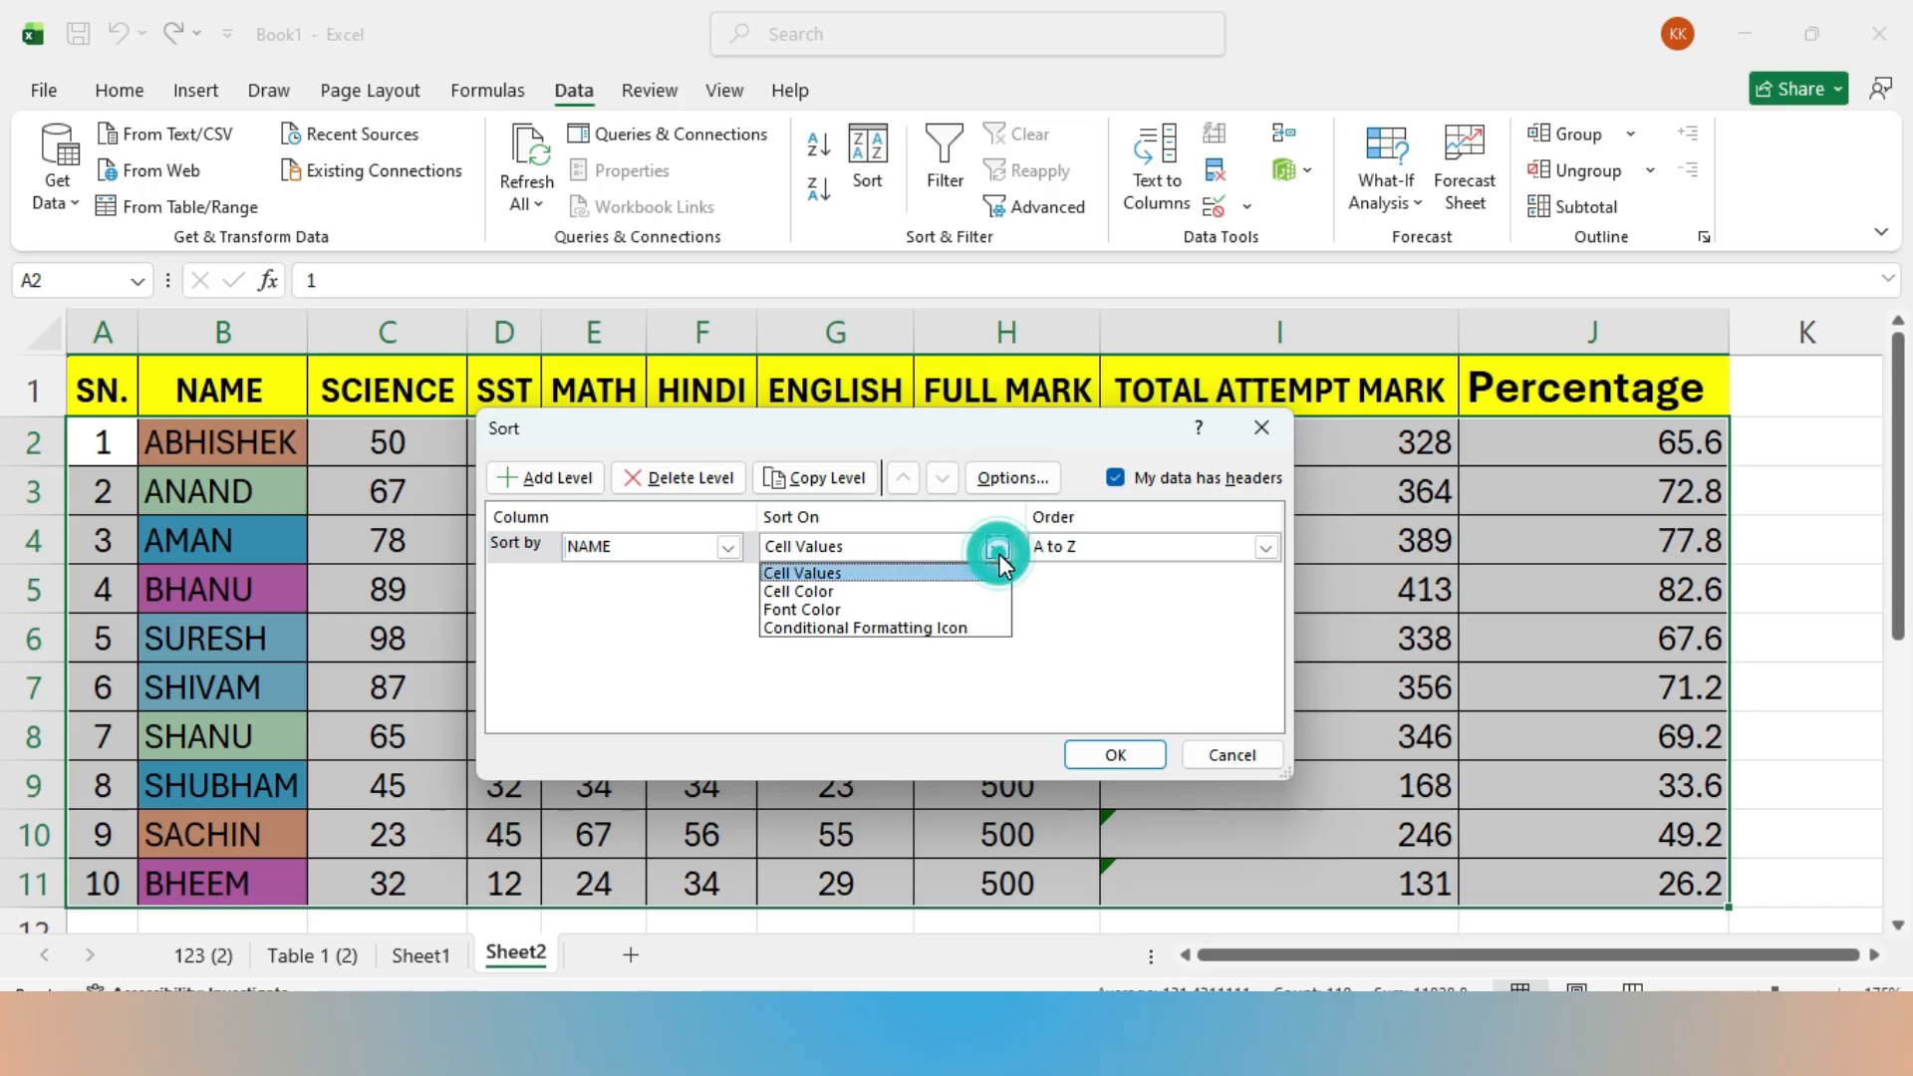
click(876, 593)
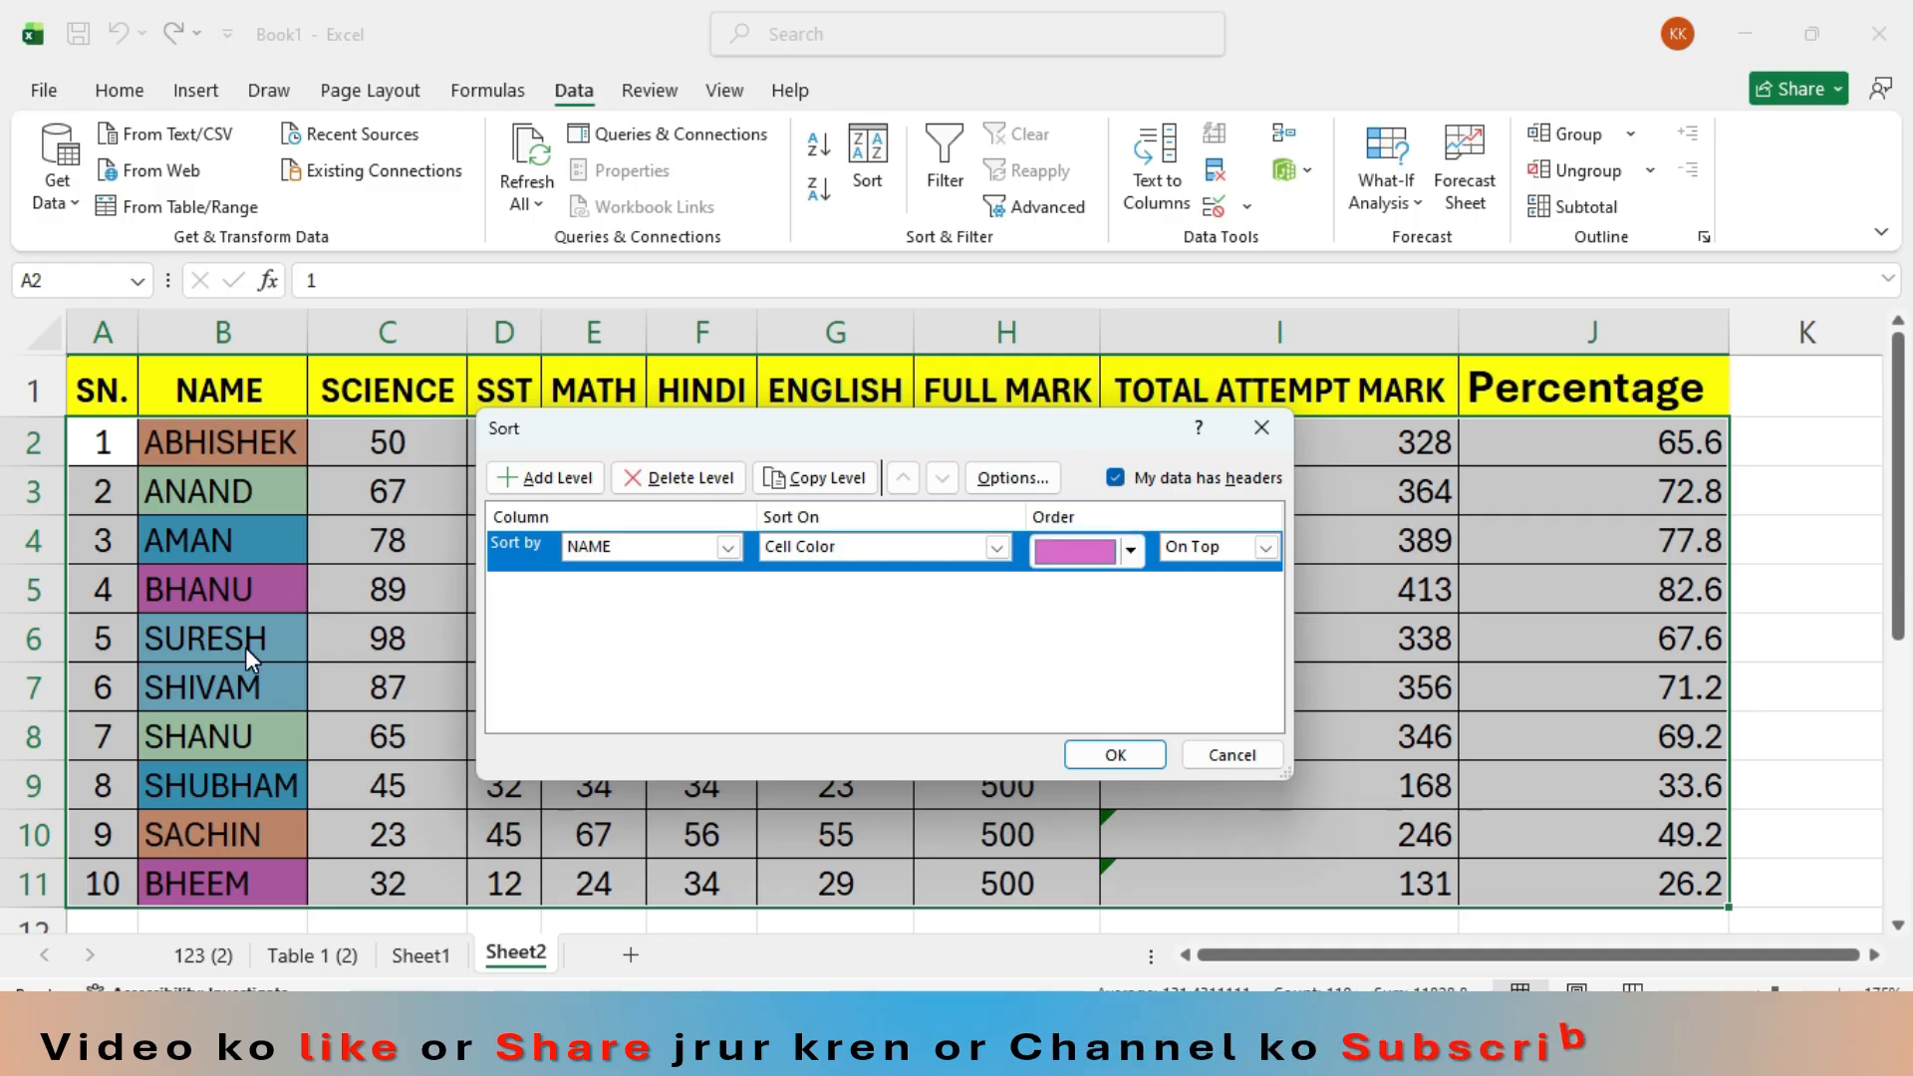
click(1131, 549)
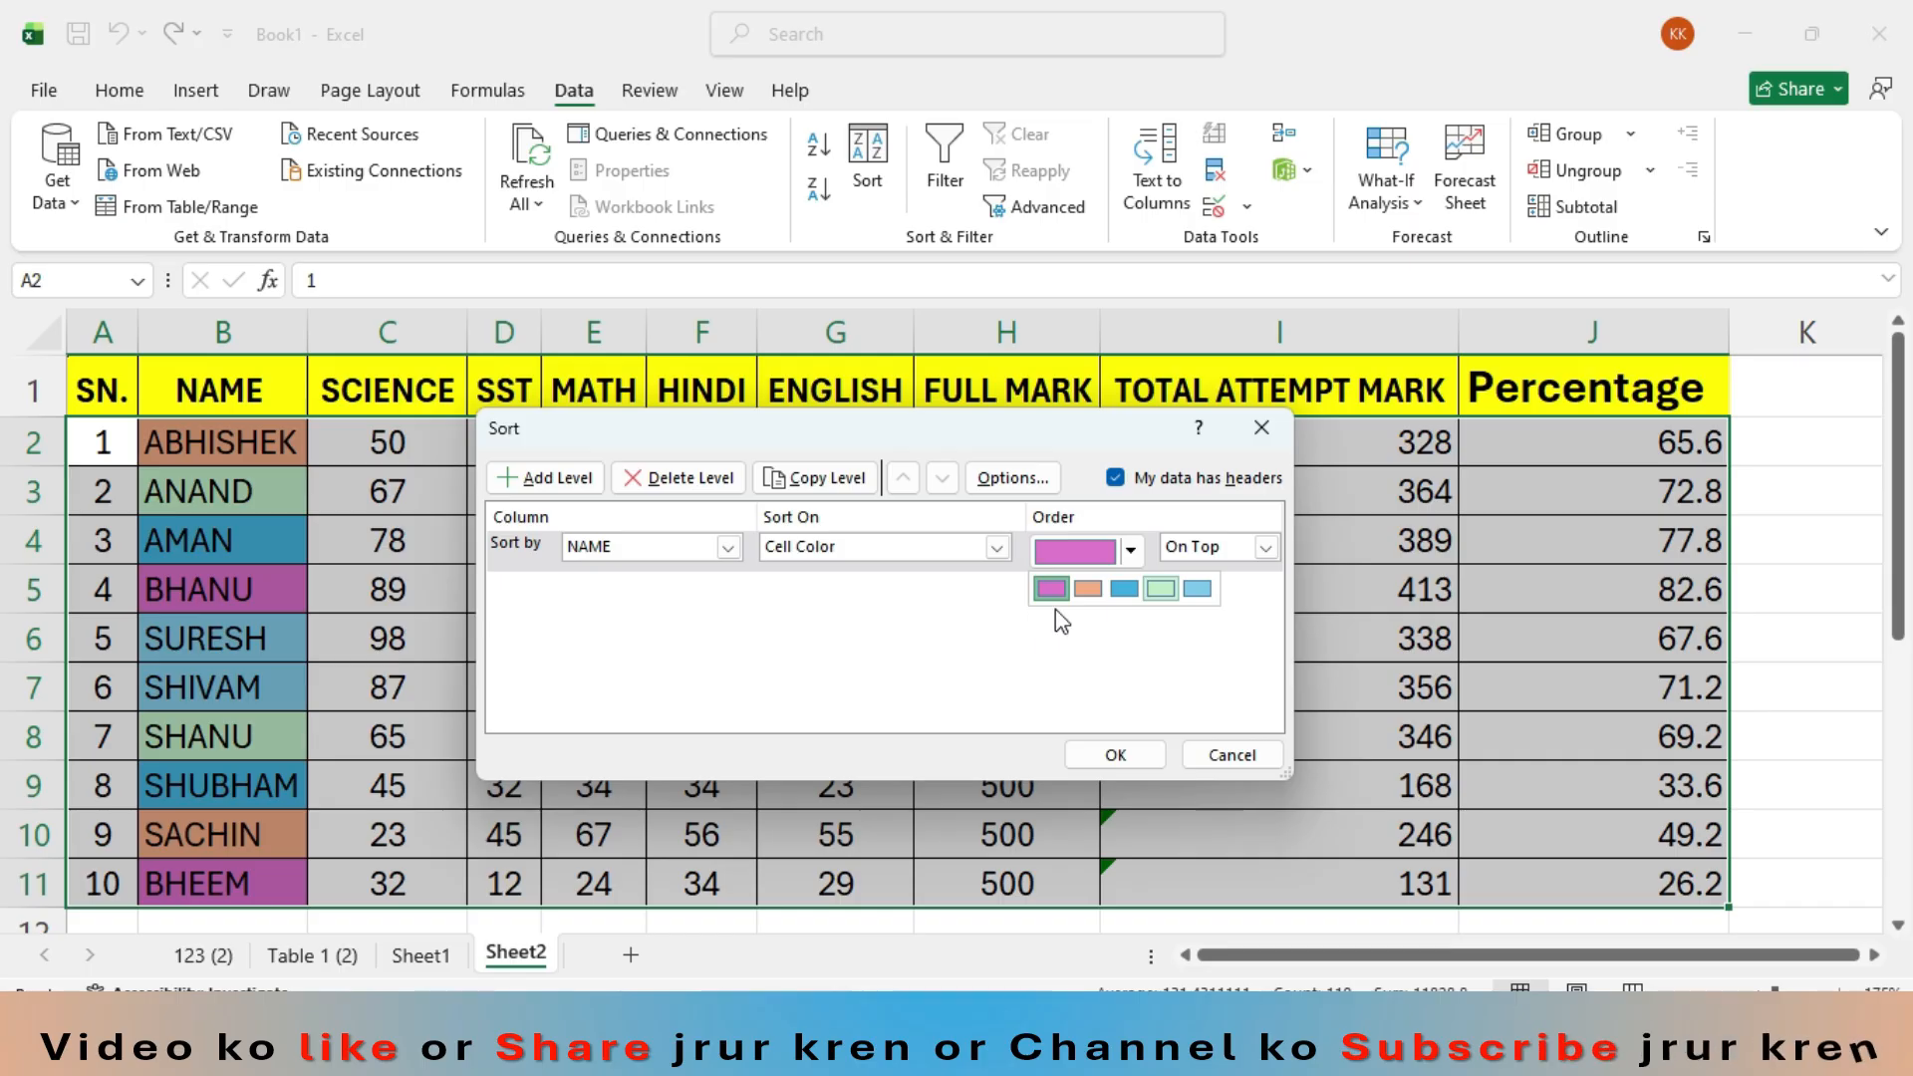
click(1088, 590)
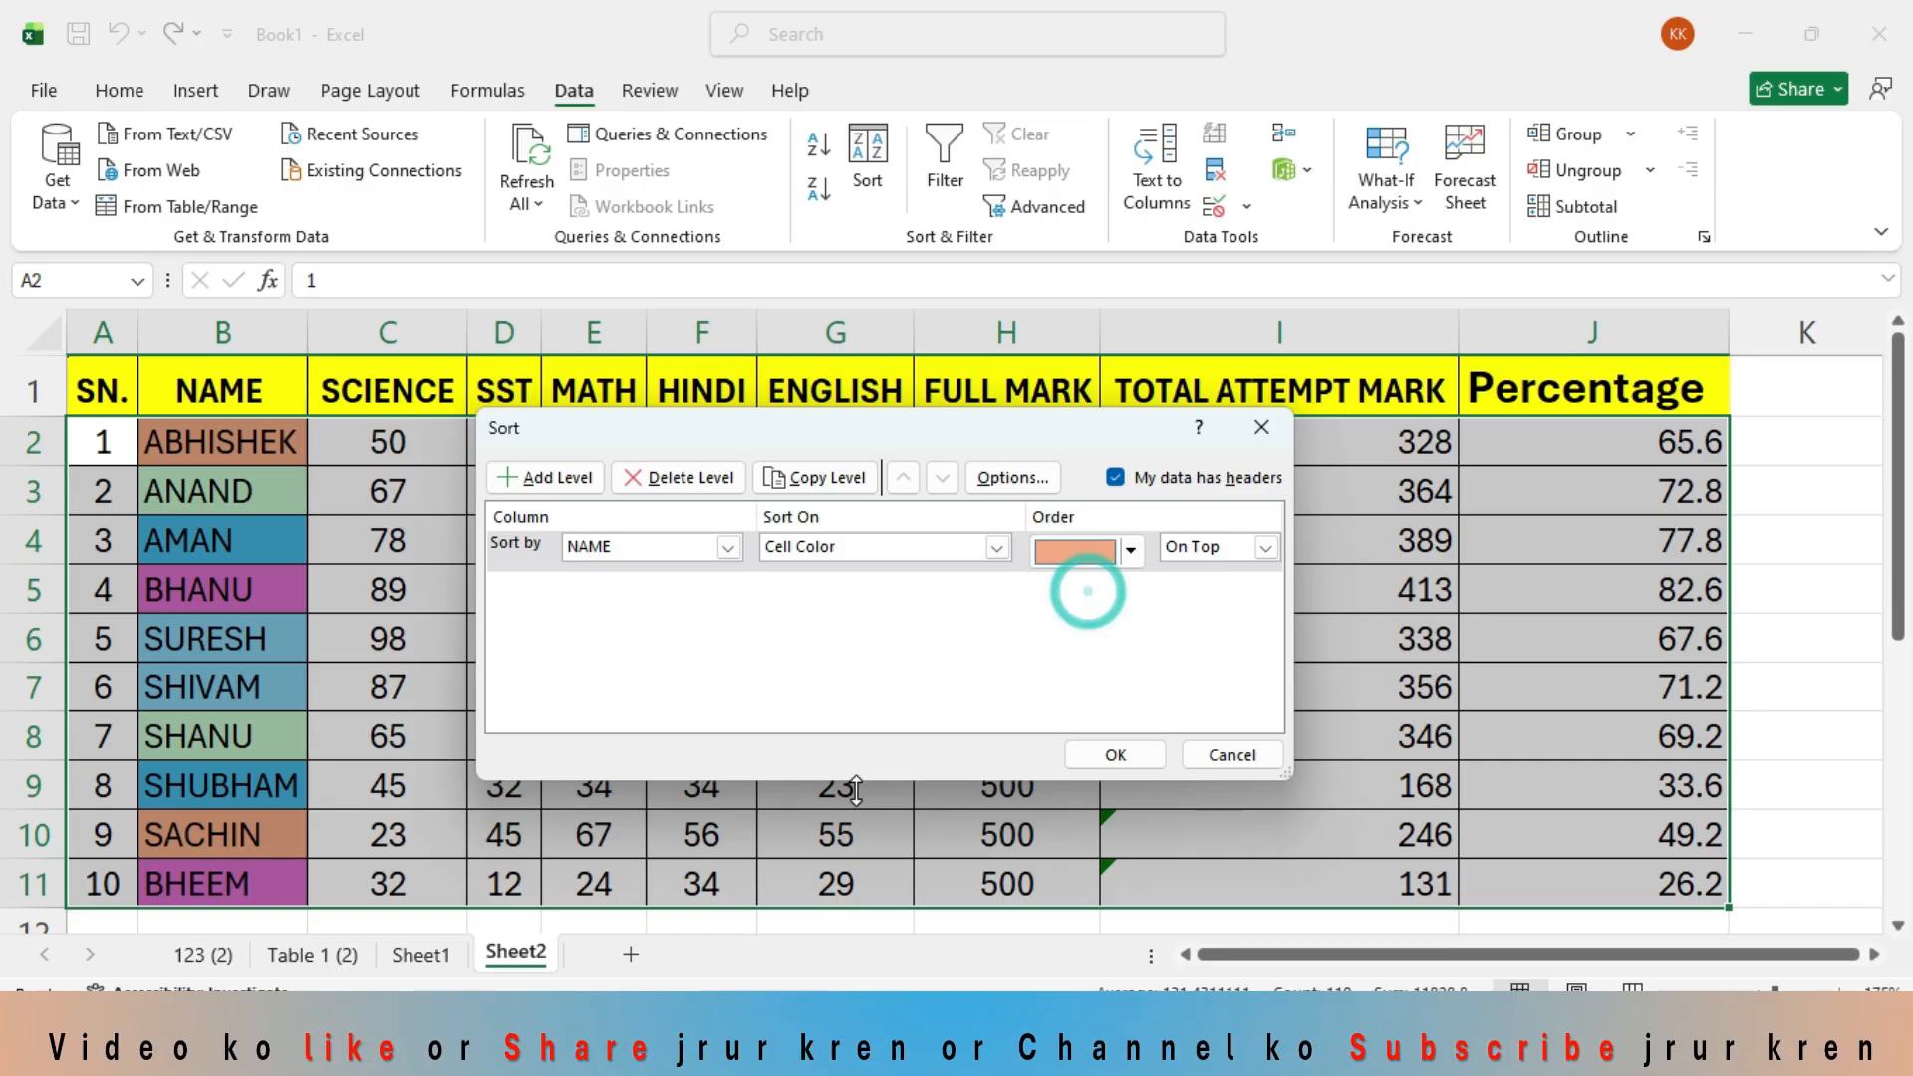
click(1265, 547)
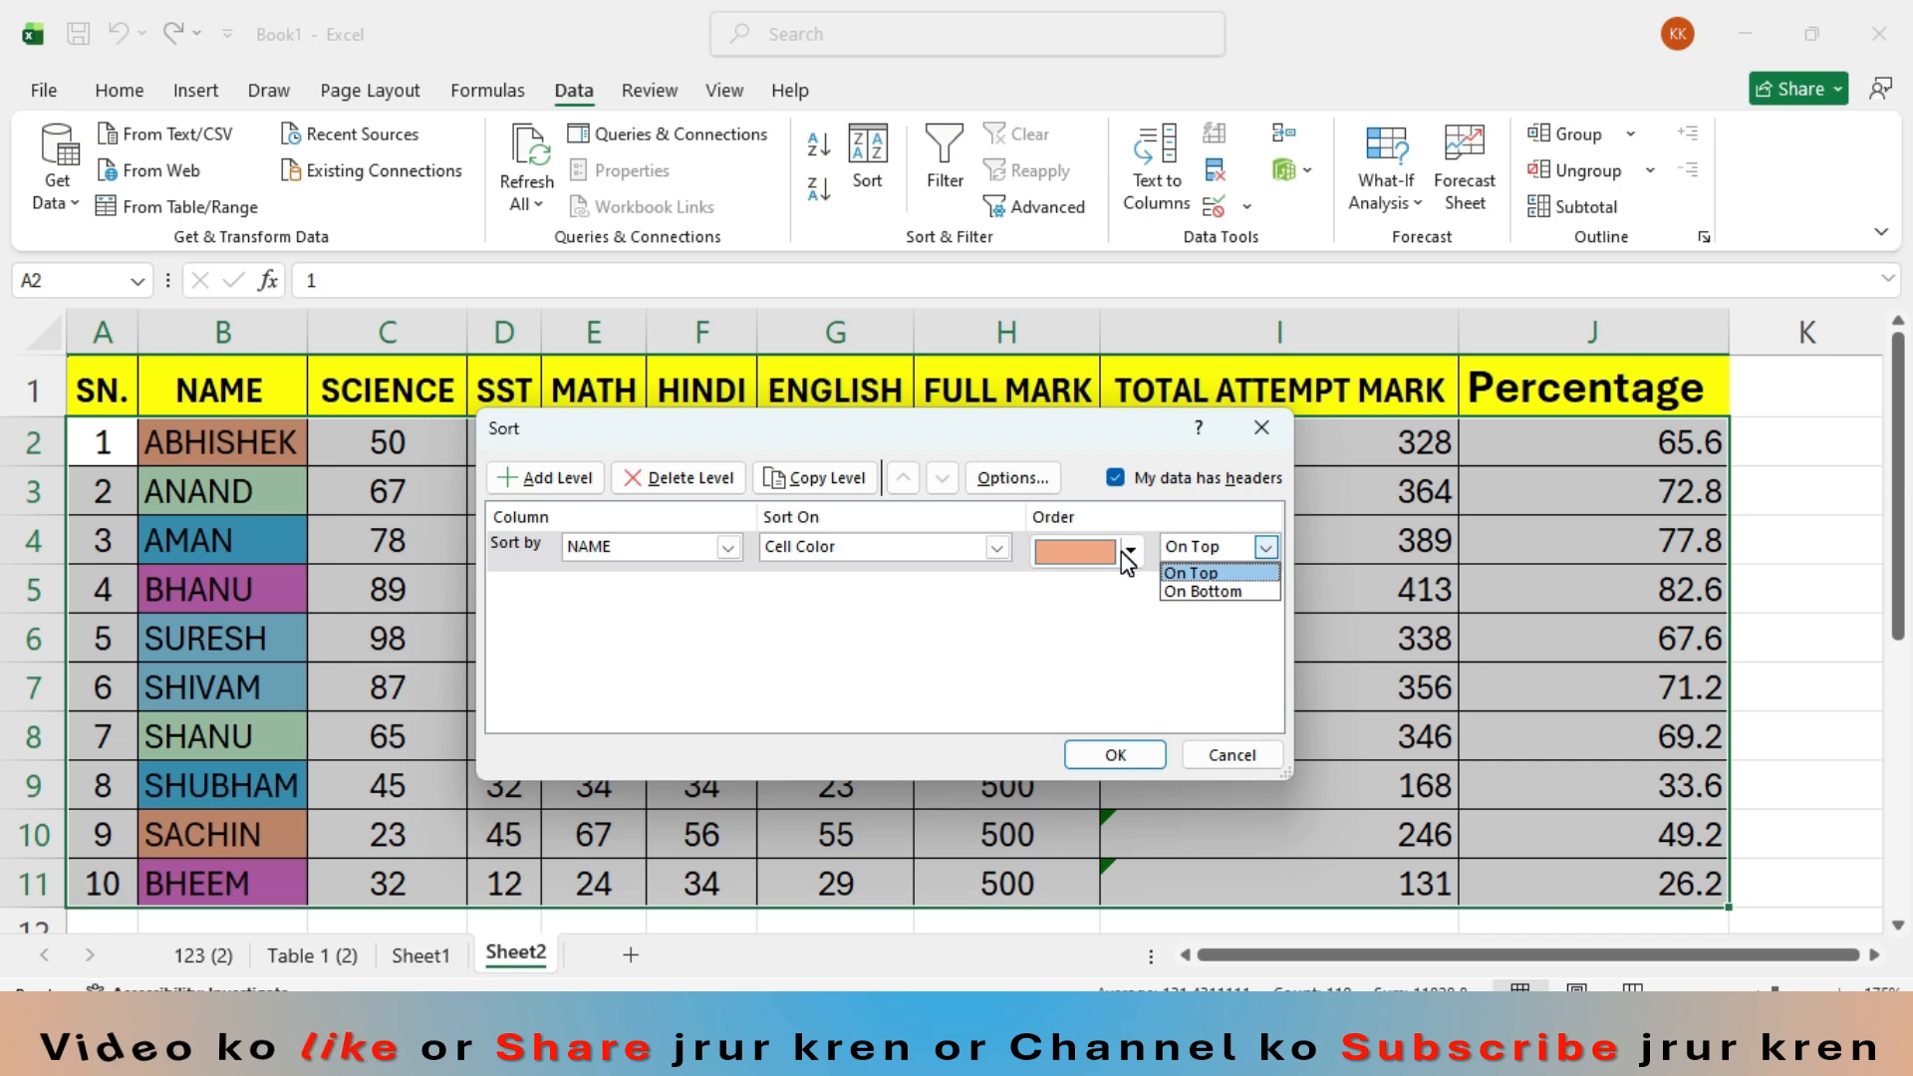
click(1207, 575)
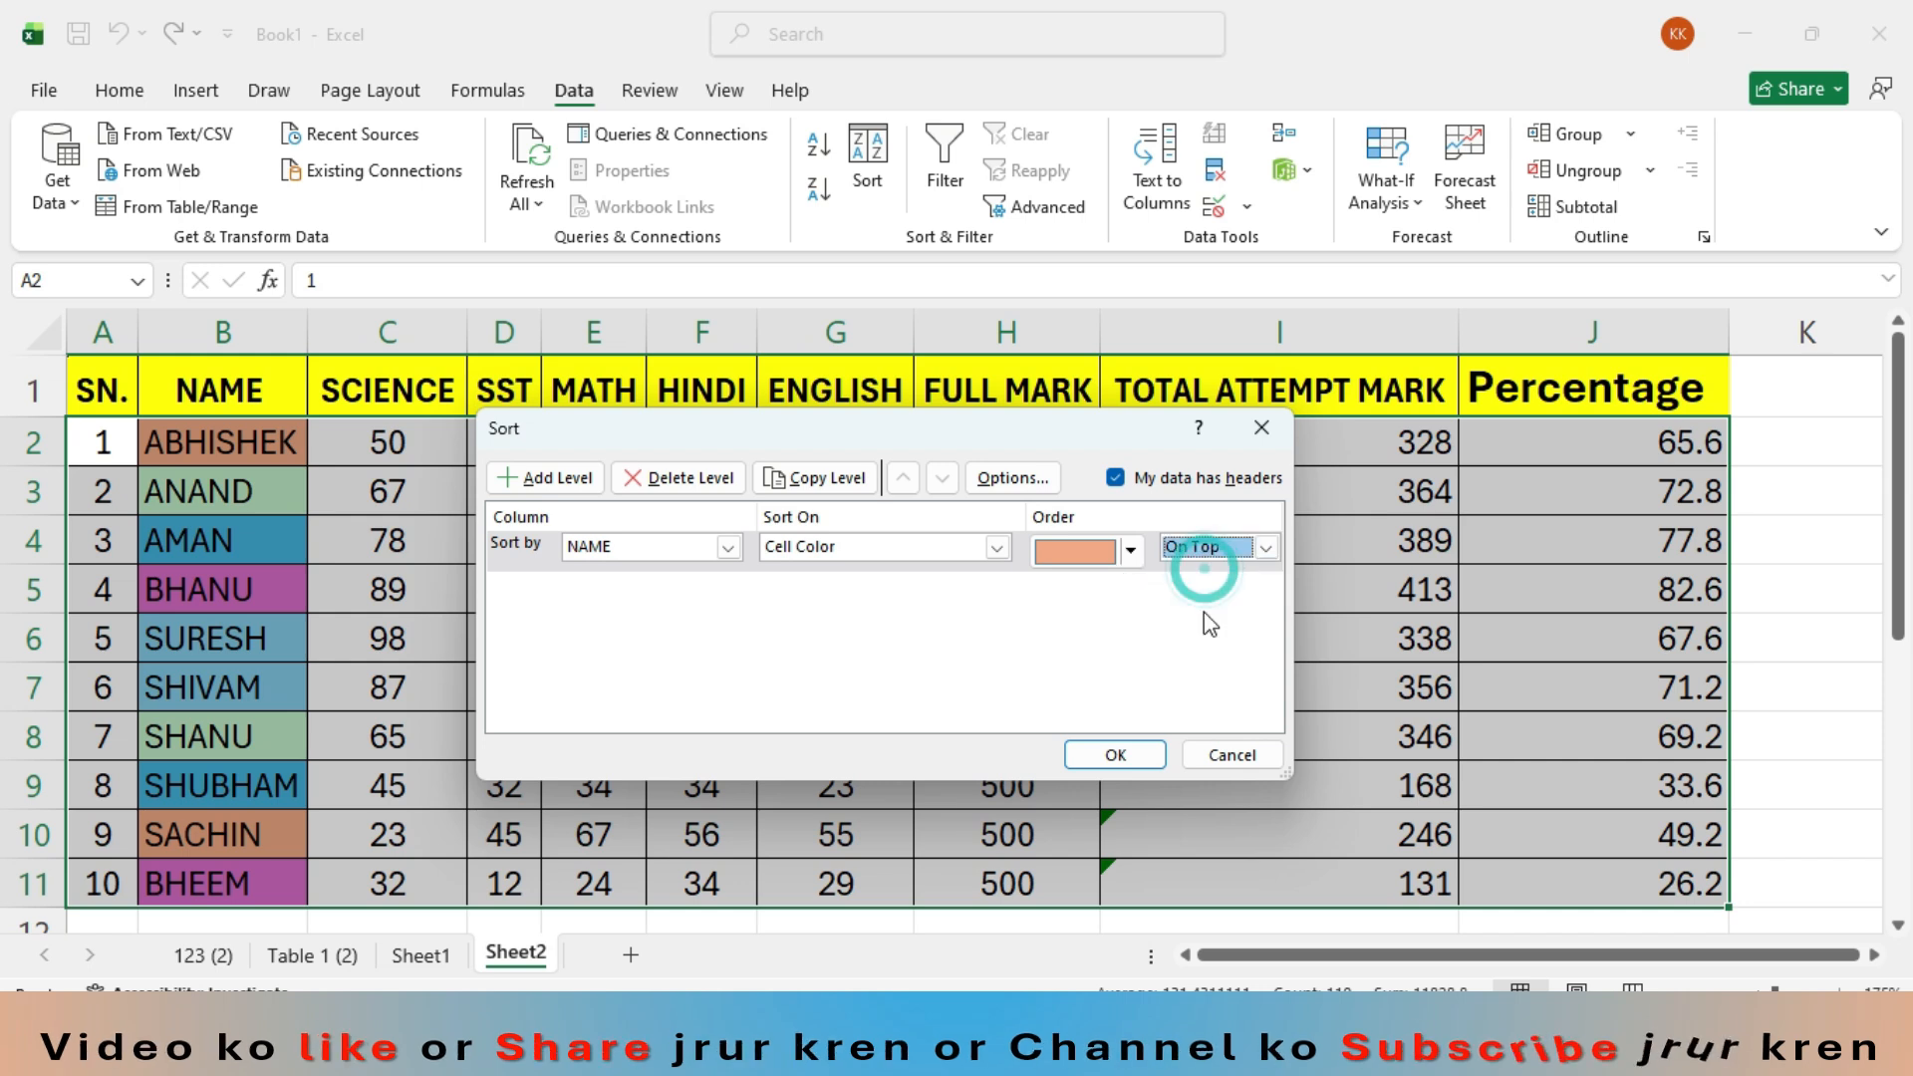
click(1114, 755)
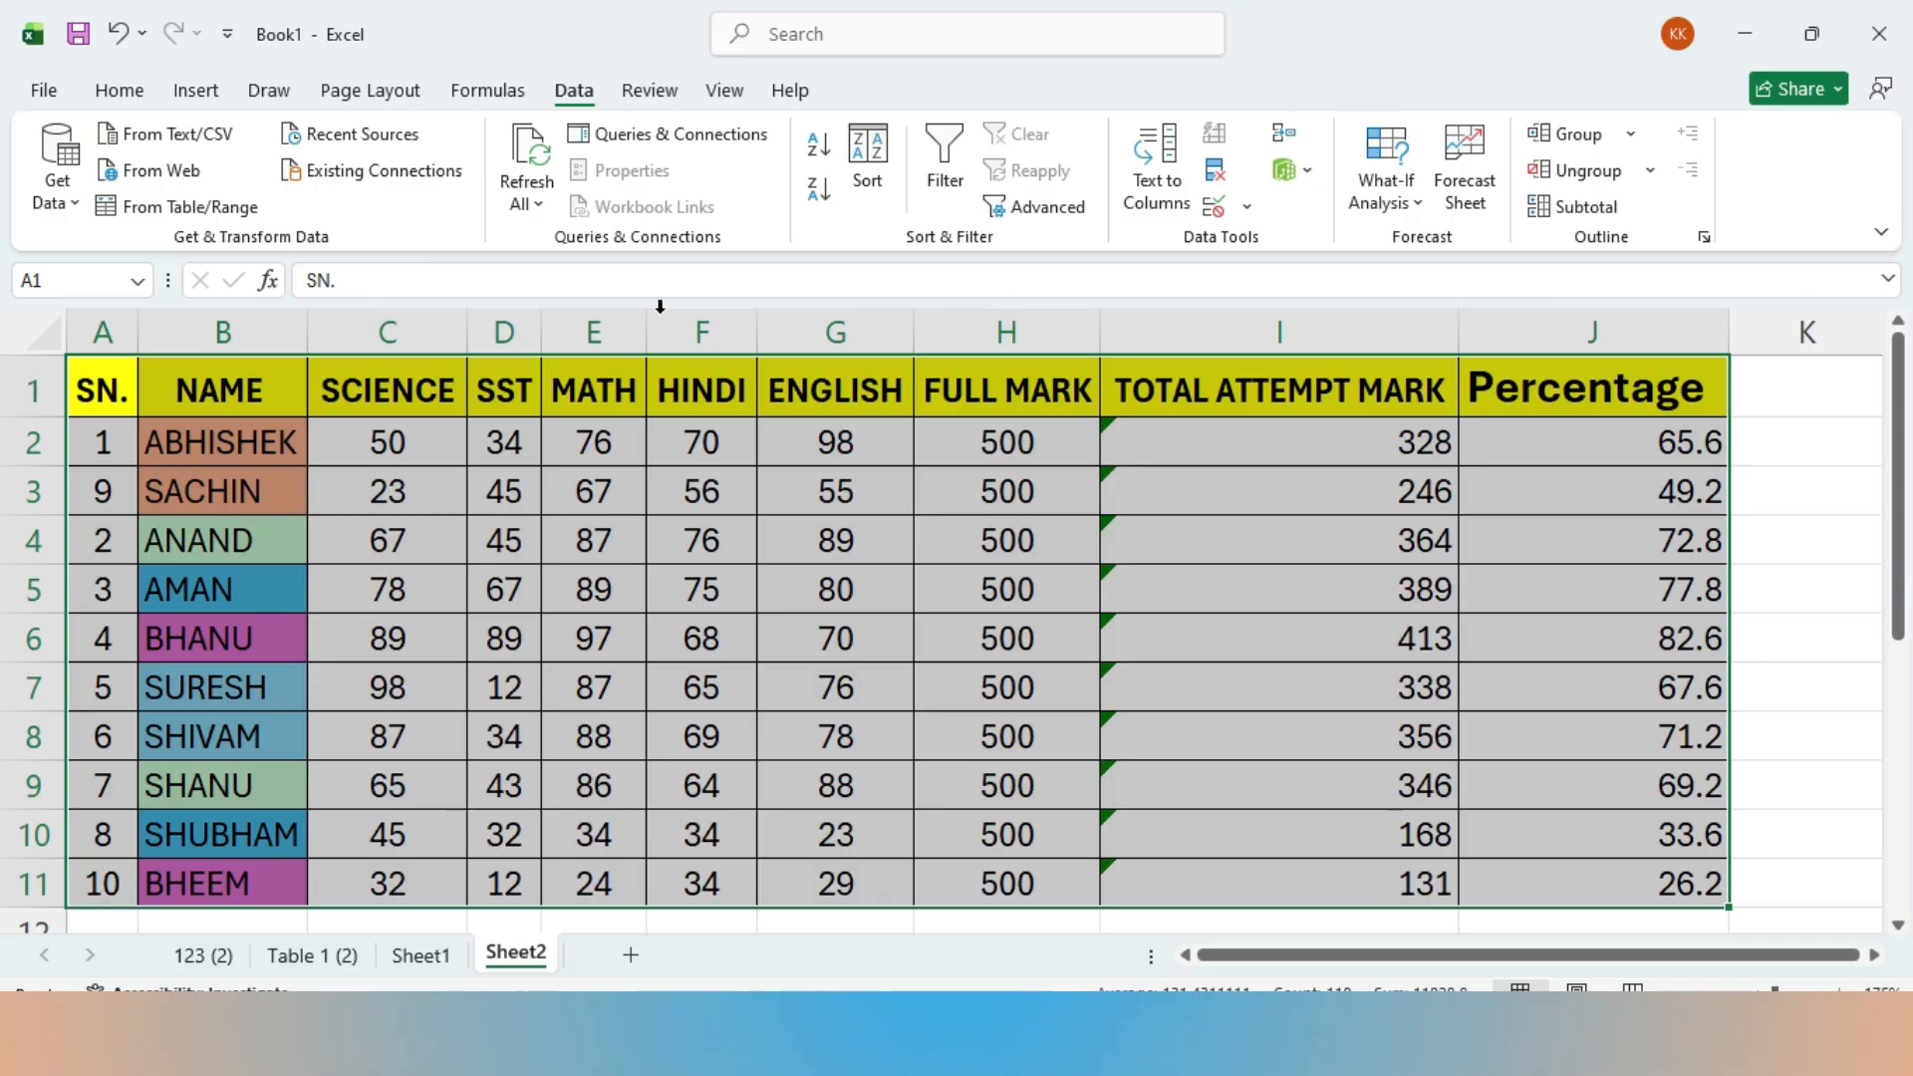
- Sort the marks table again by NAME cell color, placing the light orange cells On Bottom
click(866, 164)
click(1266, 548)
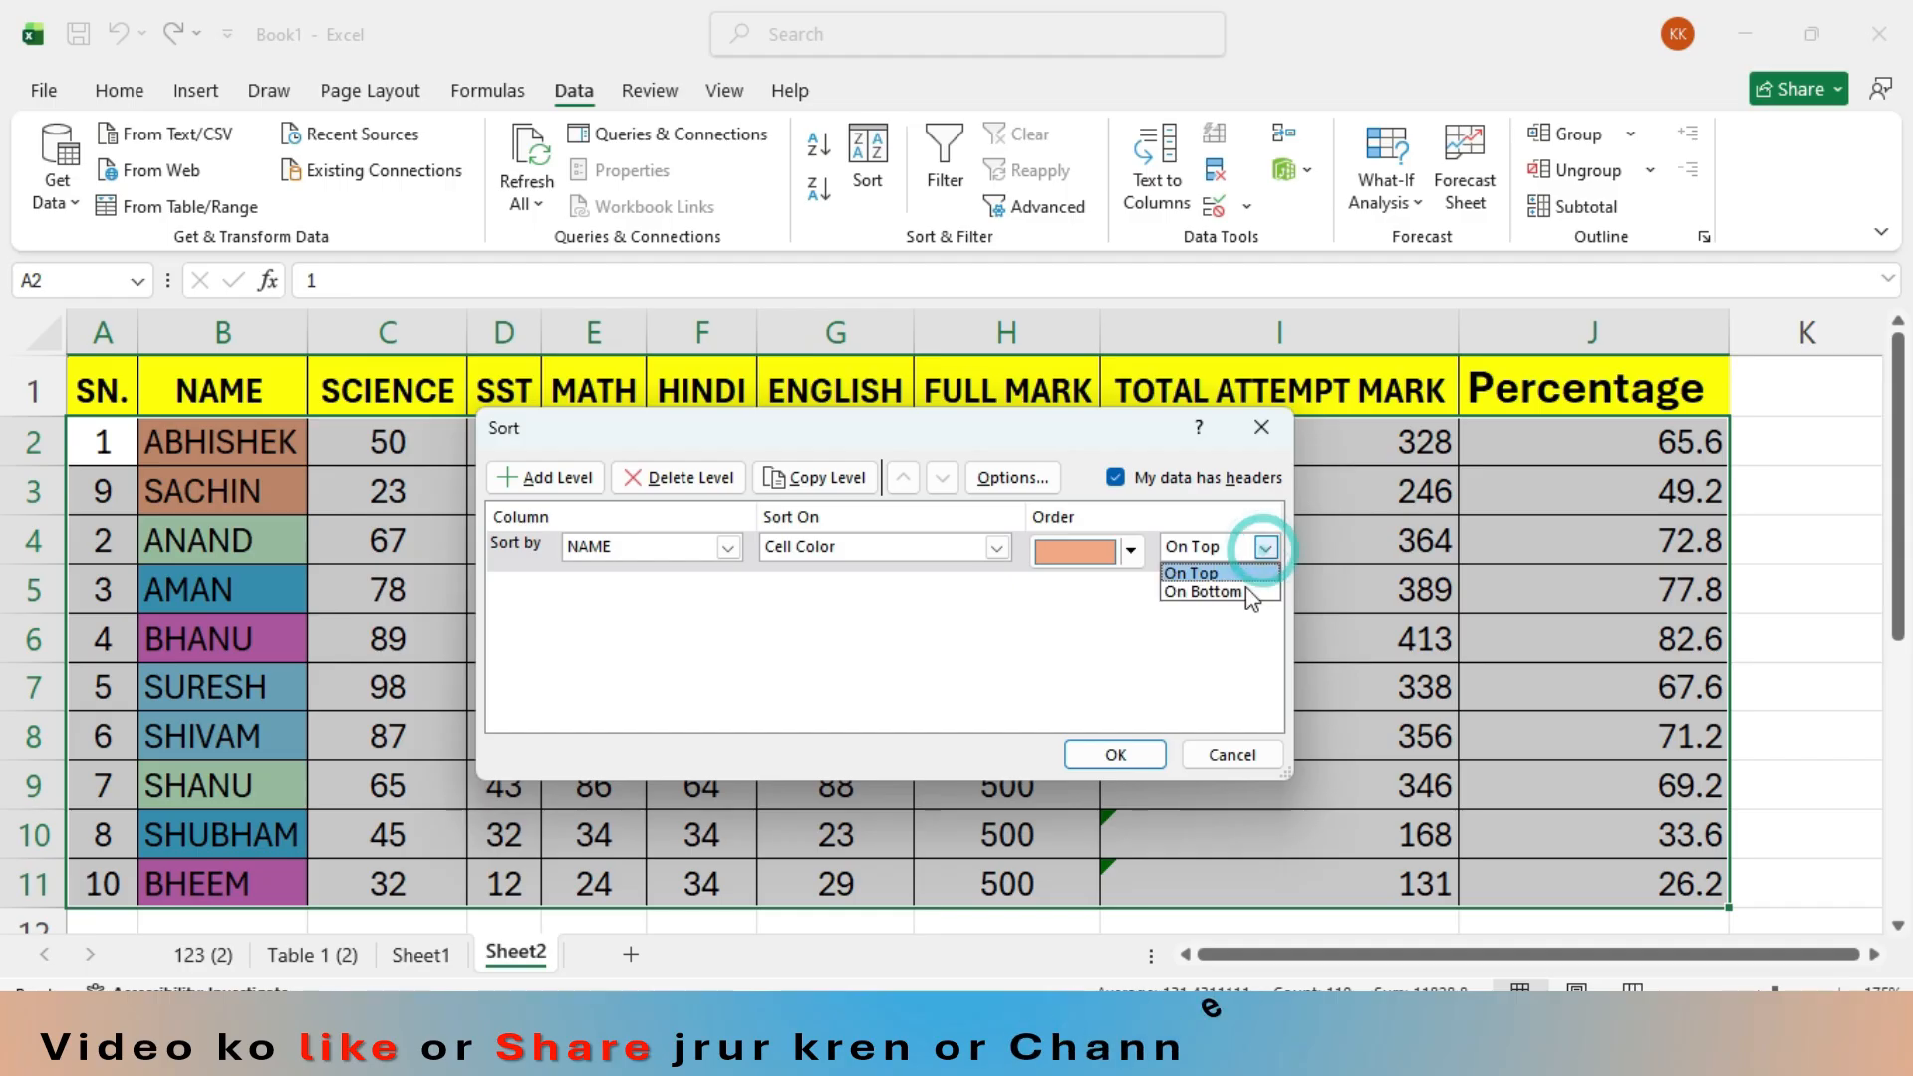
click(1236, 595)
click(1146, 759)
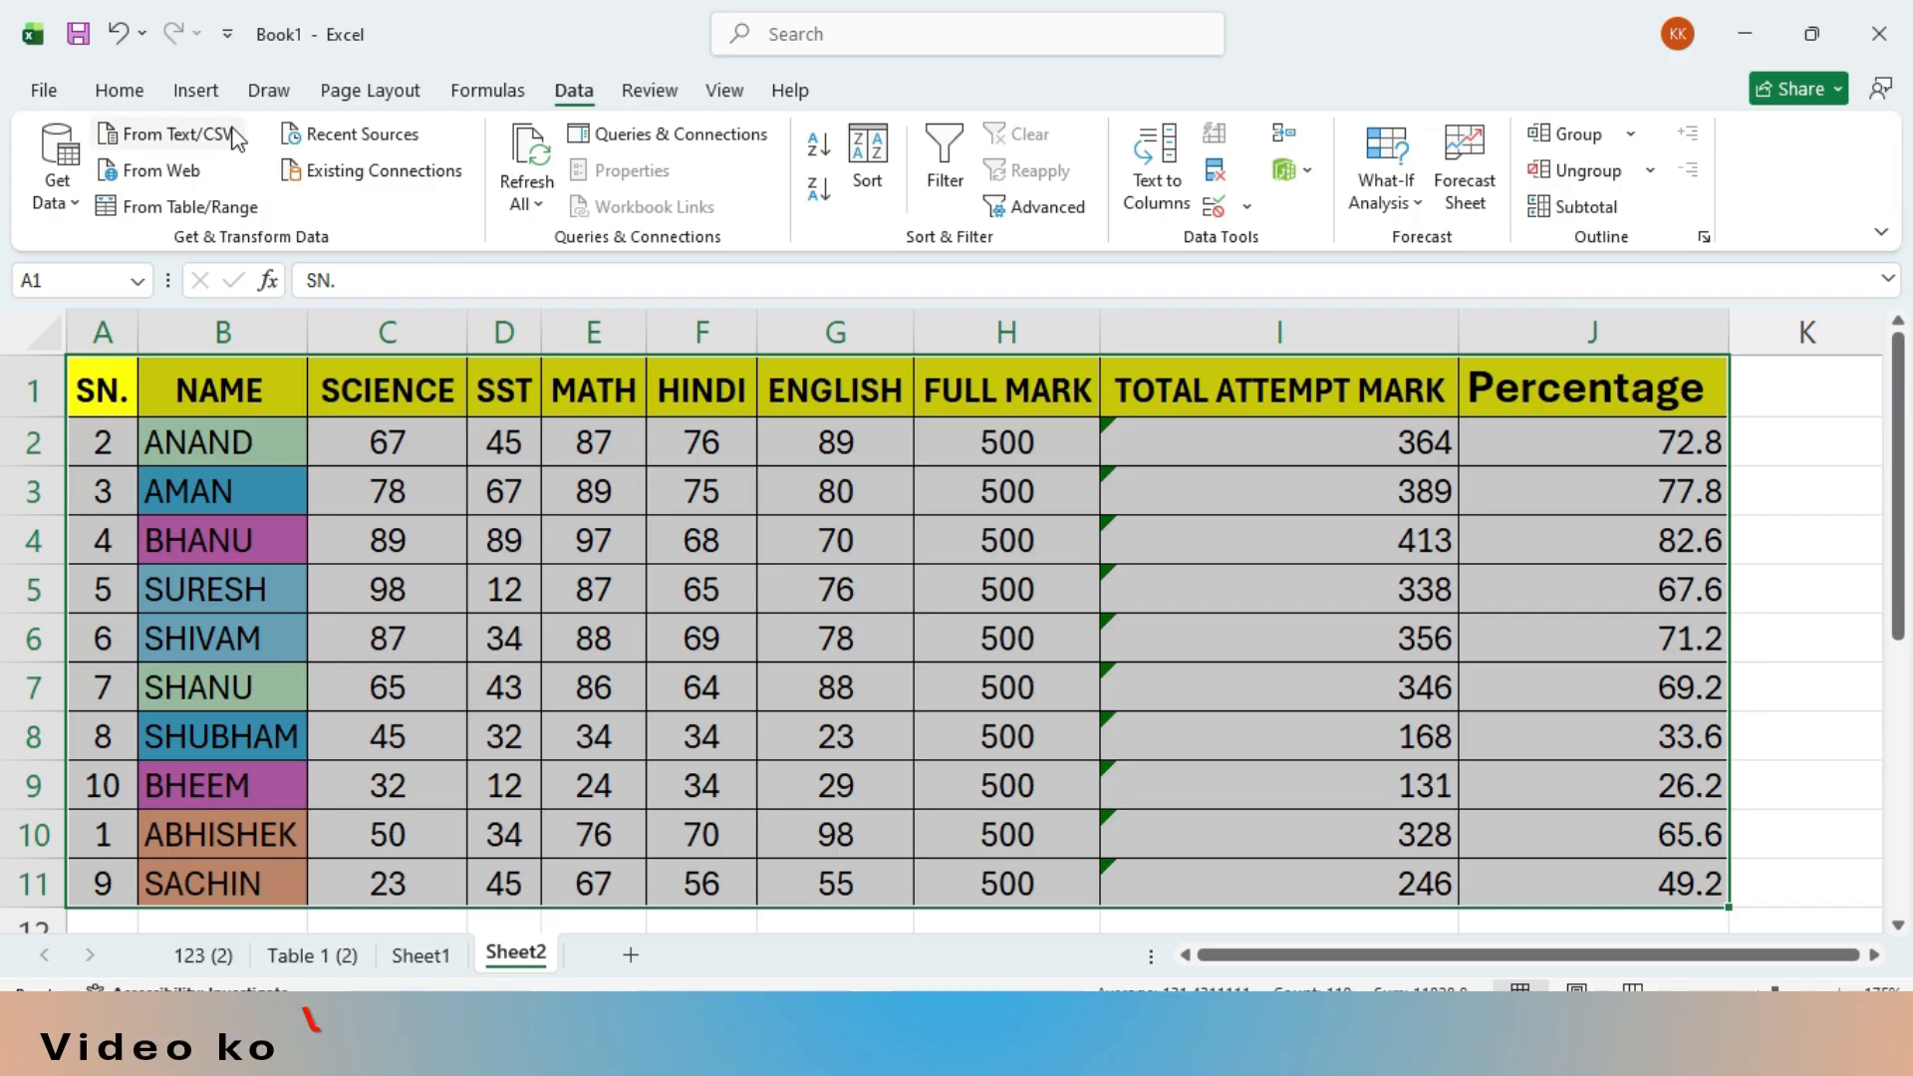
- Open the conditional formatting icon sets for the selected marks table
click(197, 91)
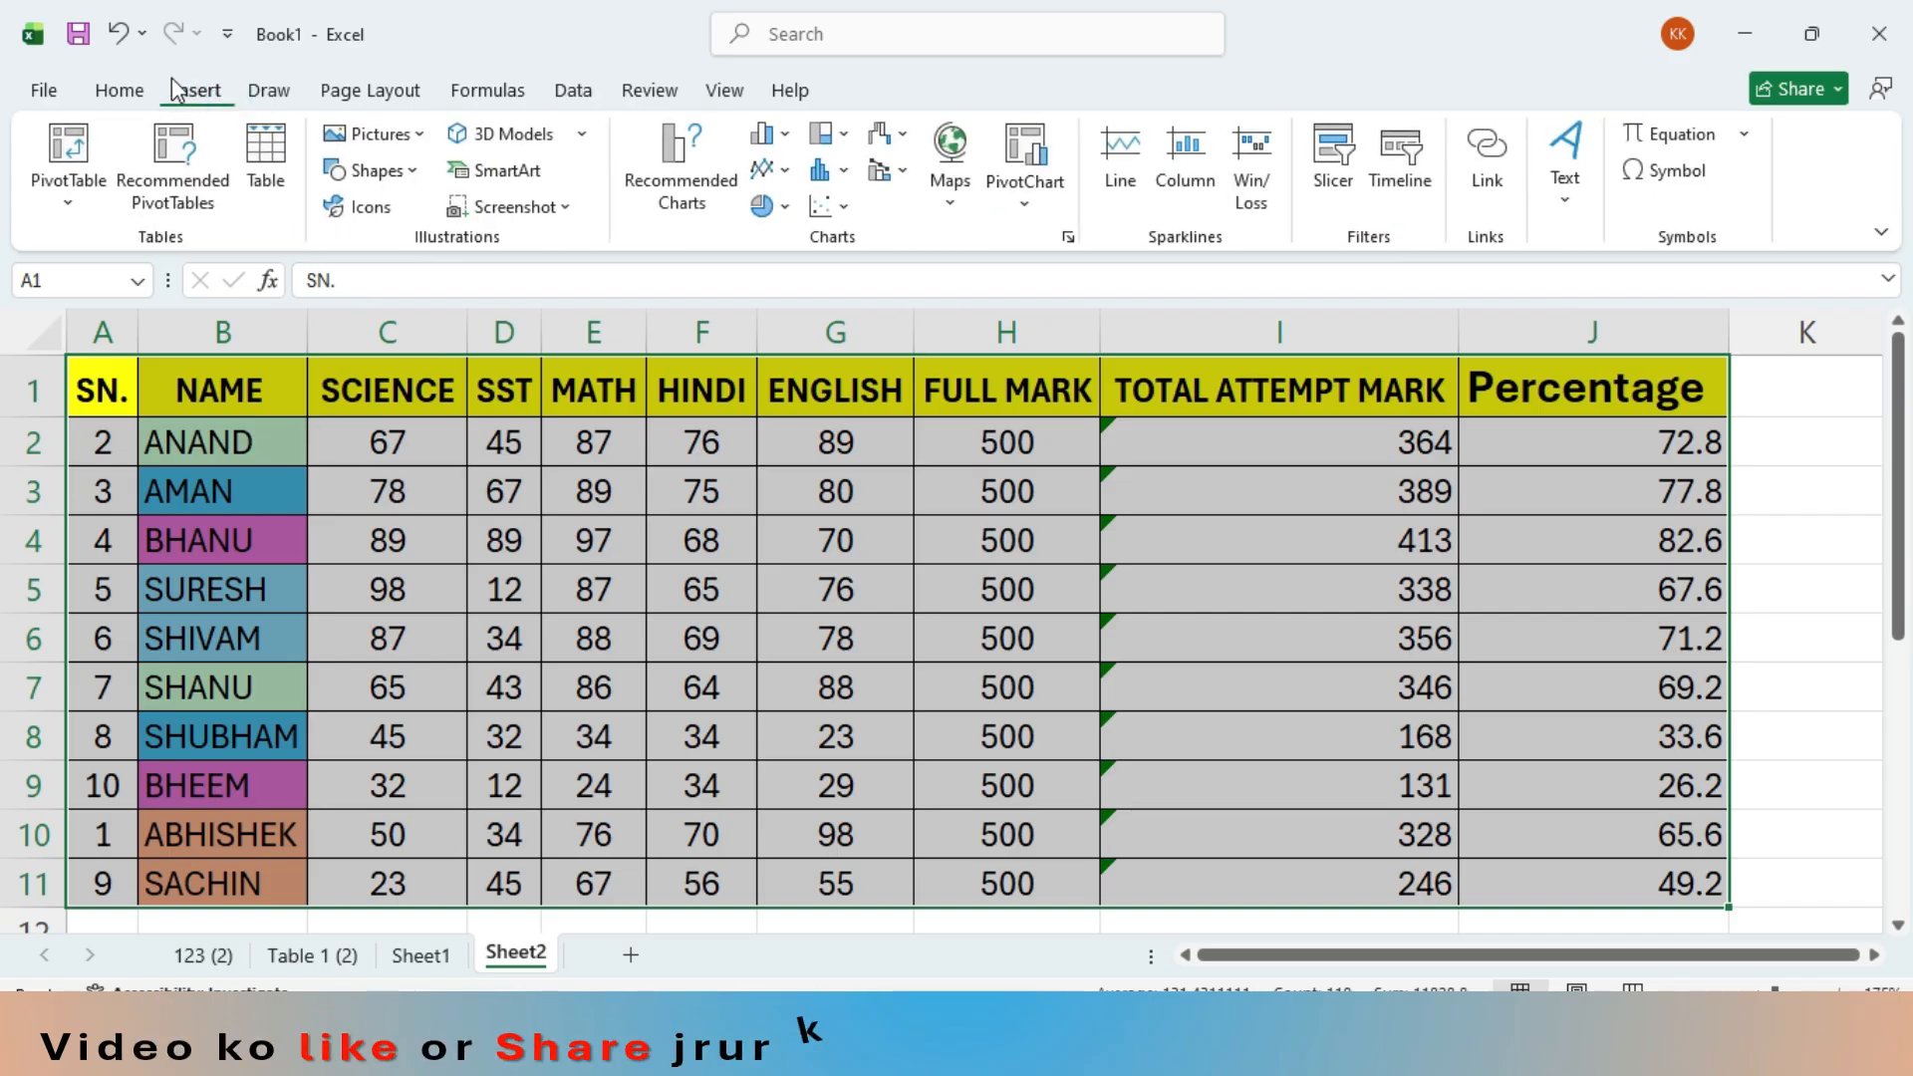
click(119, 90)
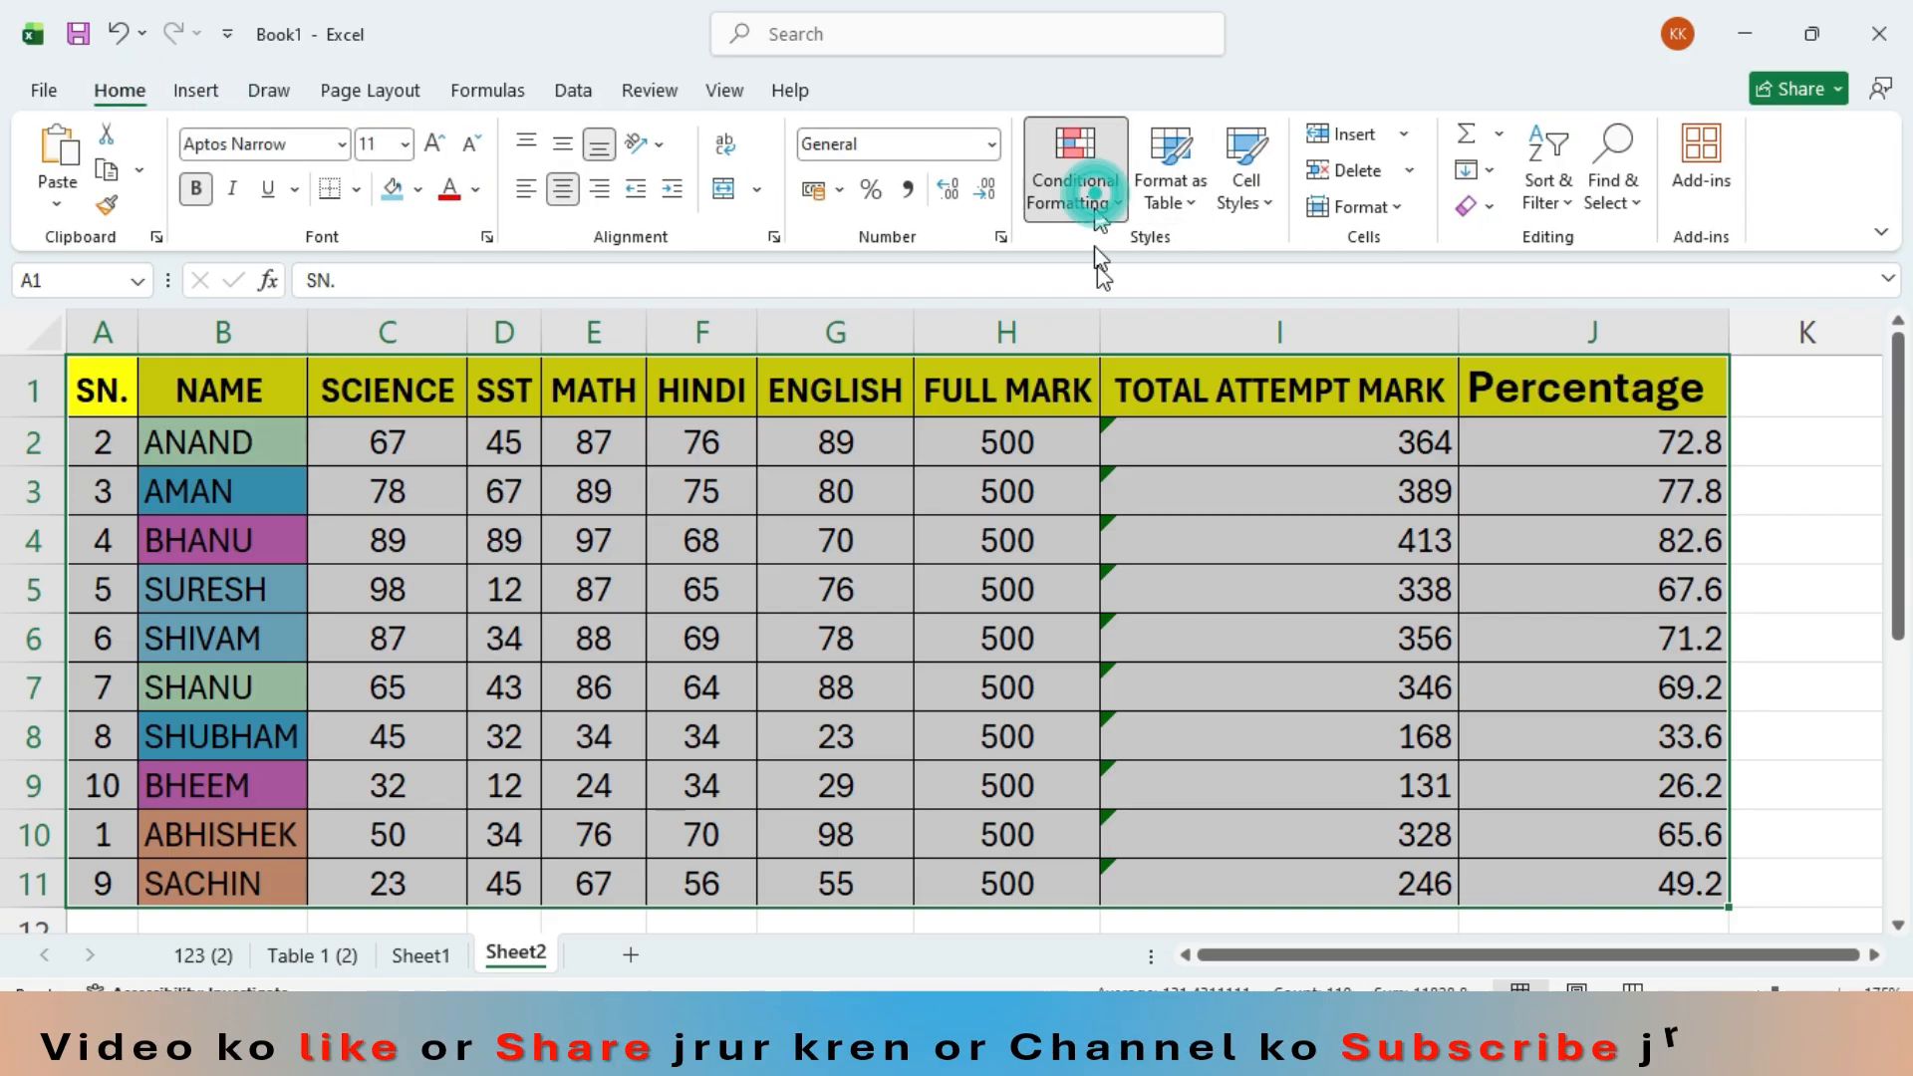
click(1084, 197)
mouse_move(1180, 499)
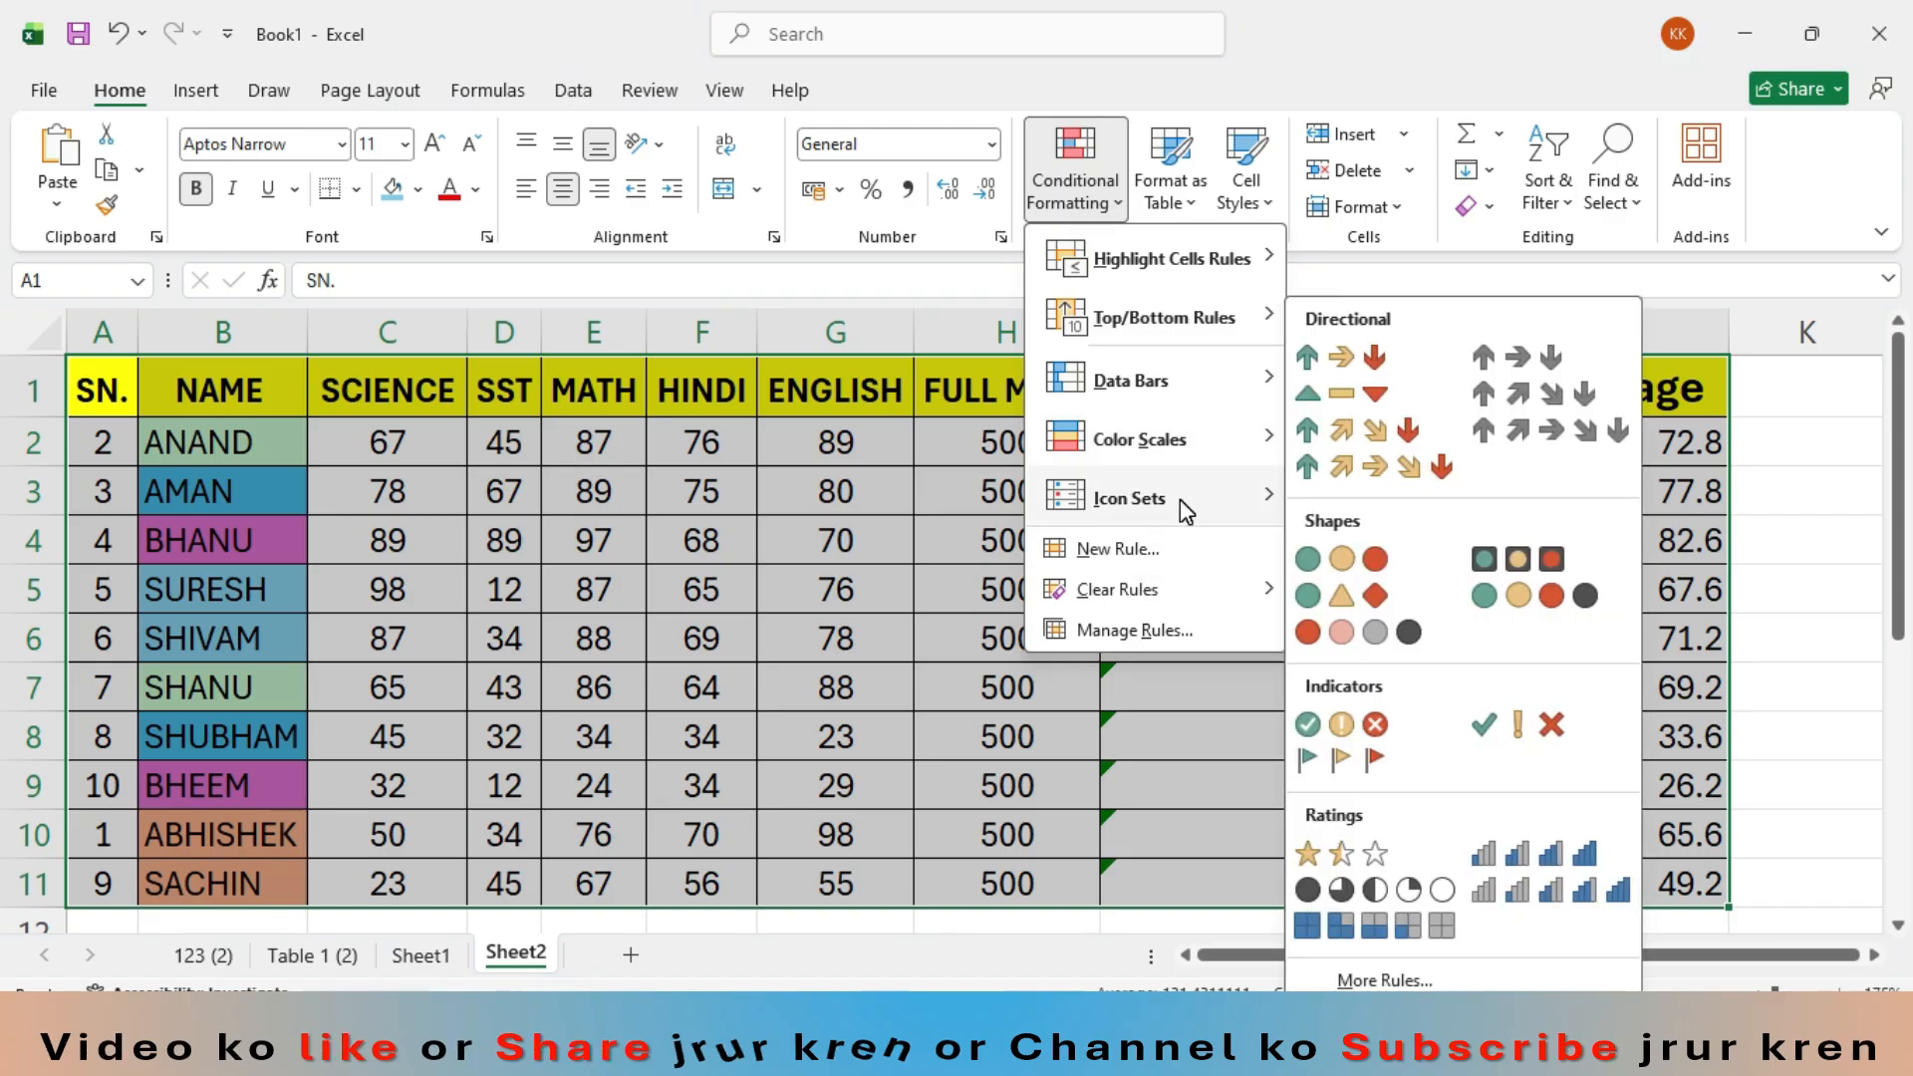